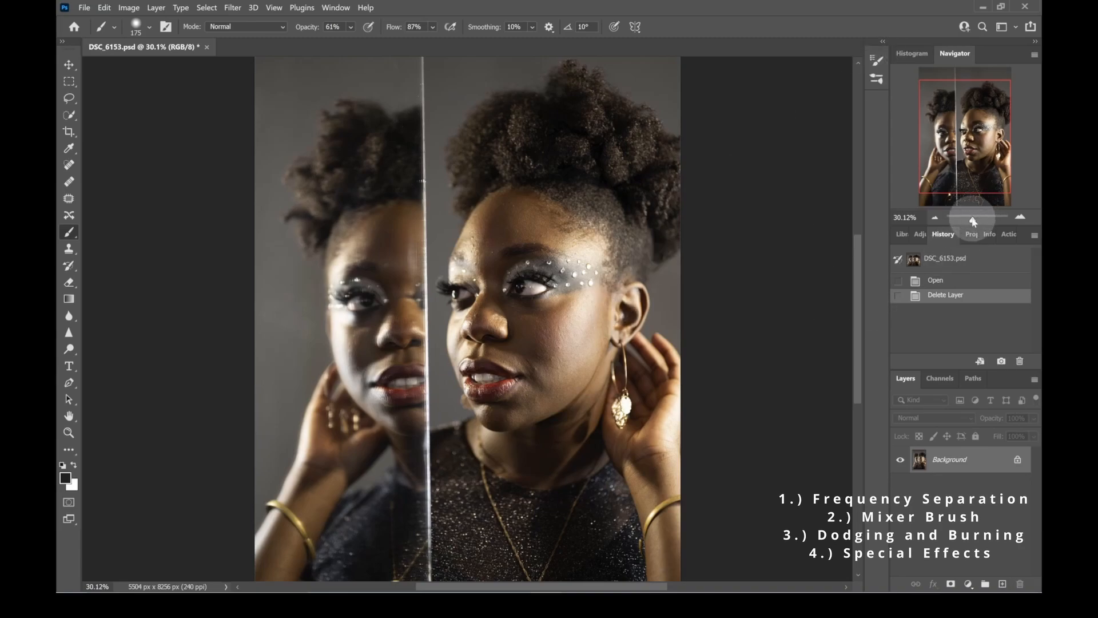
- Examine the skin of the portrait up close, especially the forehead and the area around the eyes
{"action": "left_click_drag", "start_coordinate": [975, 222], "coordinate": [976, 223]}
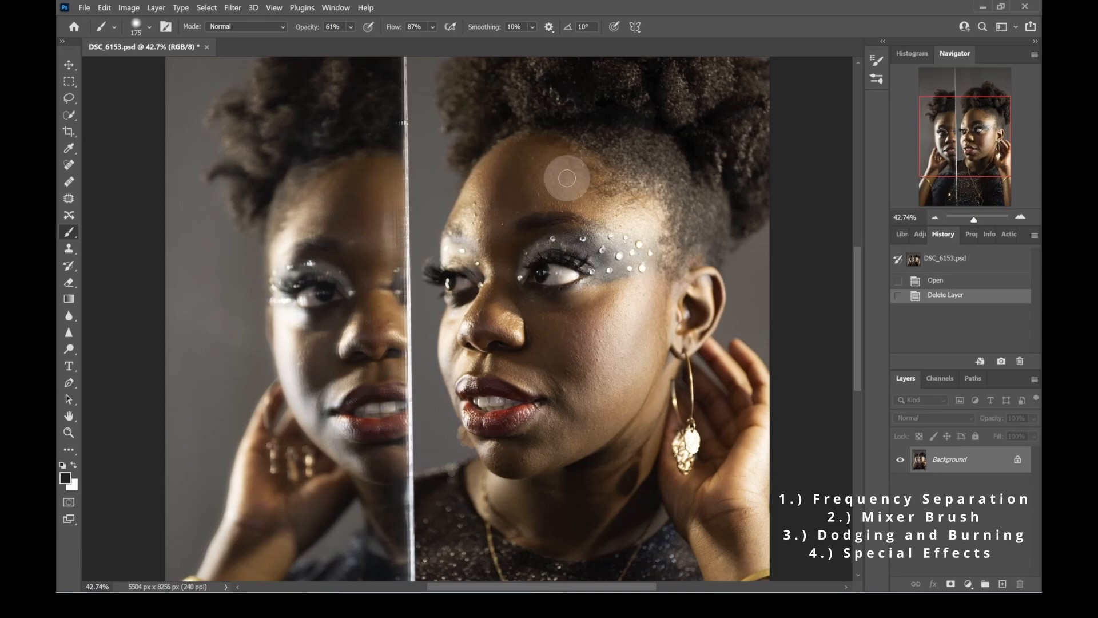
{"action": "left_click_drag", "start_coordinate": [974, 219], "coordinate": [974, 222]}
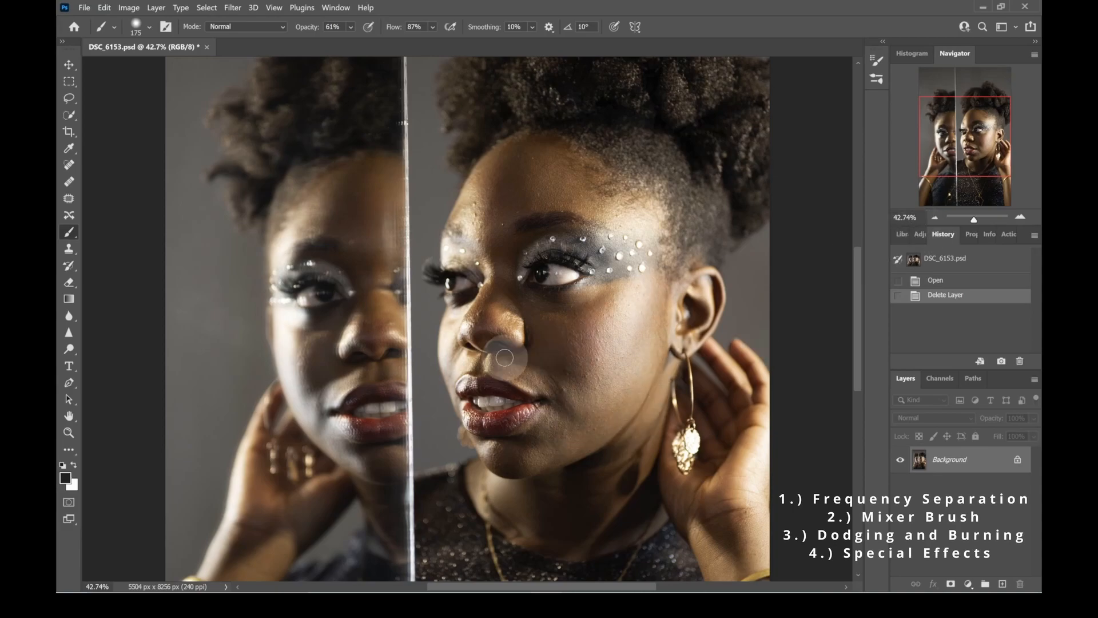
{"action": "left_click_drag", "start_coordinate": [972, 219], "coordinate": [976, 222]}
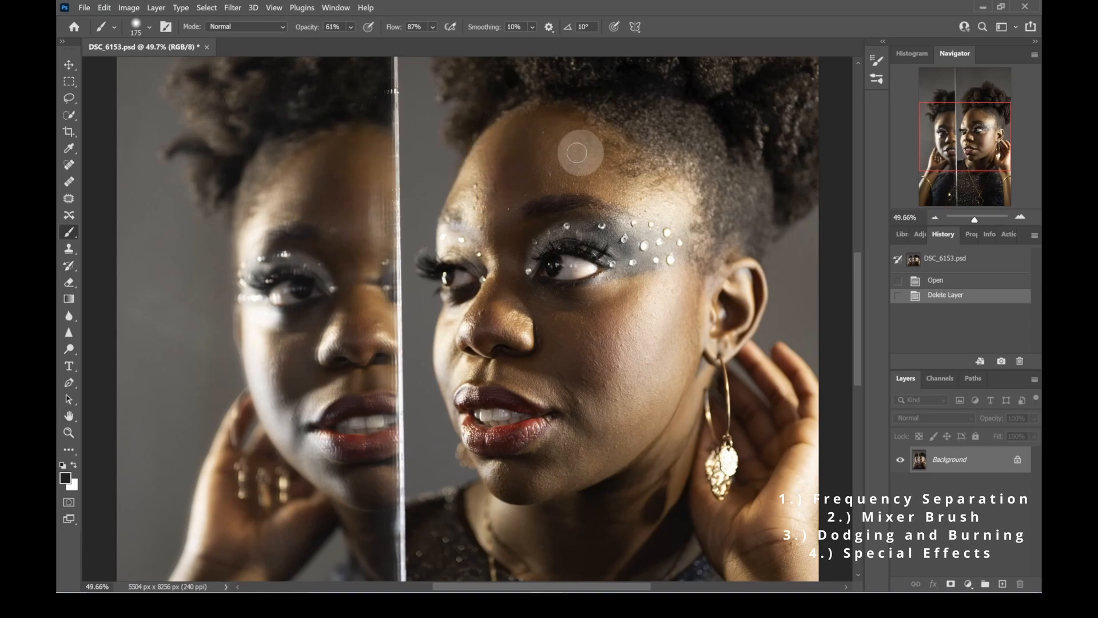
{"action": "left_click_drag", "start_coordinate": [975, 220], "coordinate": [977, 219]}
{"action": "left_click_drag", "start_coordinate": [961, 162], "coordinate": [961, 142]}
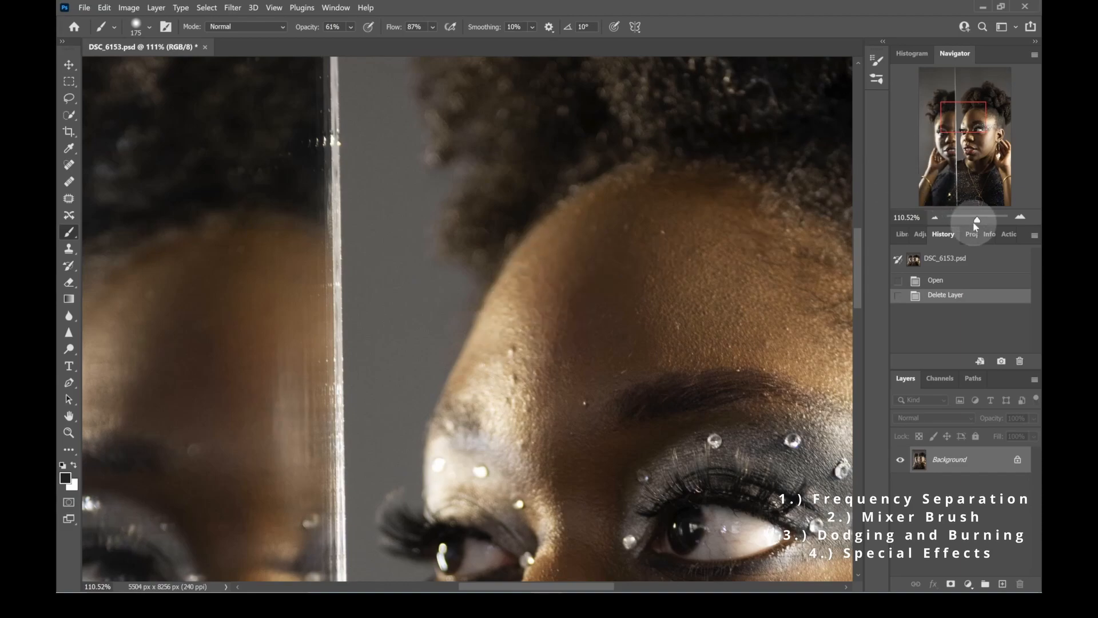
{"action": "left_click_drag", "start_coordinate": [979, 220], "coordinate": [978, 222]}
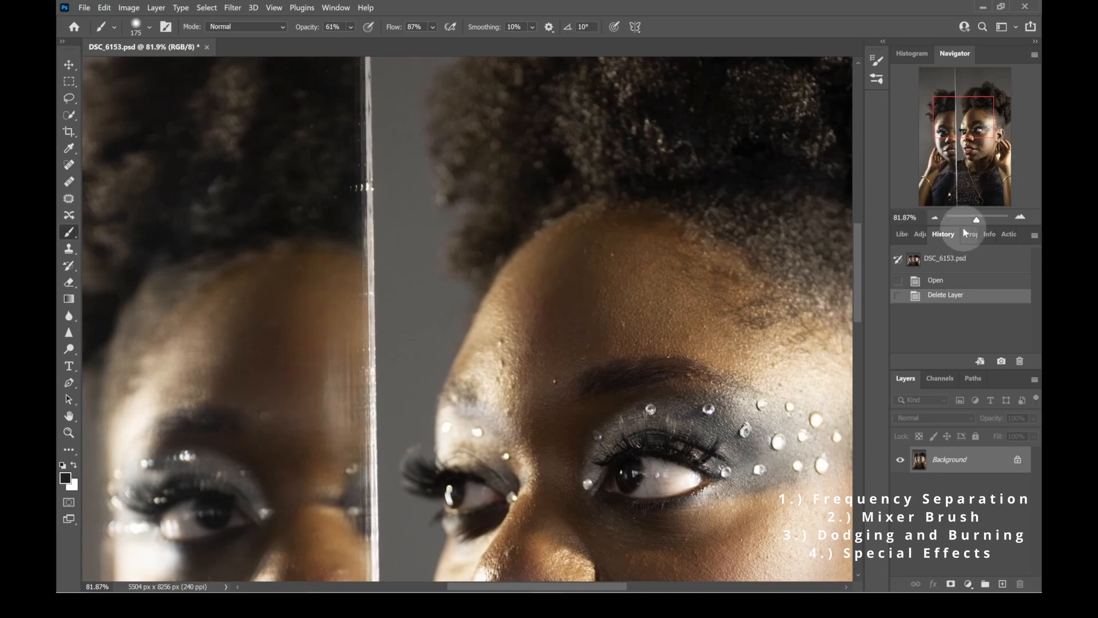
{"action": "left_click_drag", "start_coordinate": [979, 219], "coordinate": [974, 222]}
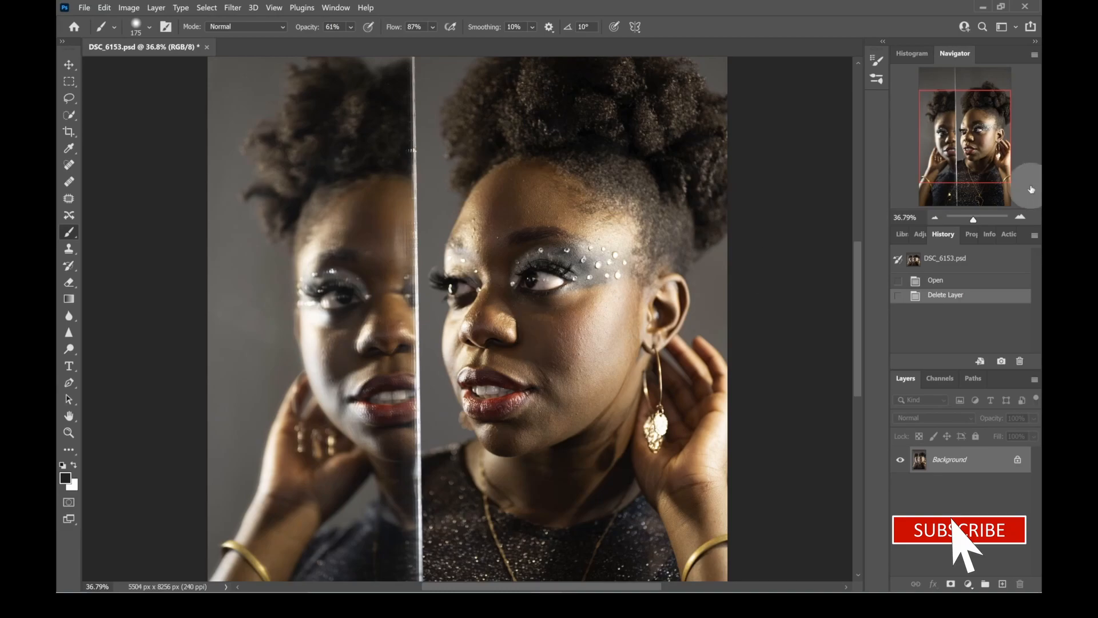
- Run the recorded Frequency Separation action on the portrait to build the retouching layers
{"action": "left_click", "coordinate": [1004, 234]}
{"action": "left_click", "coordinate": [953, 253]}
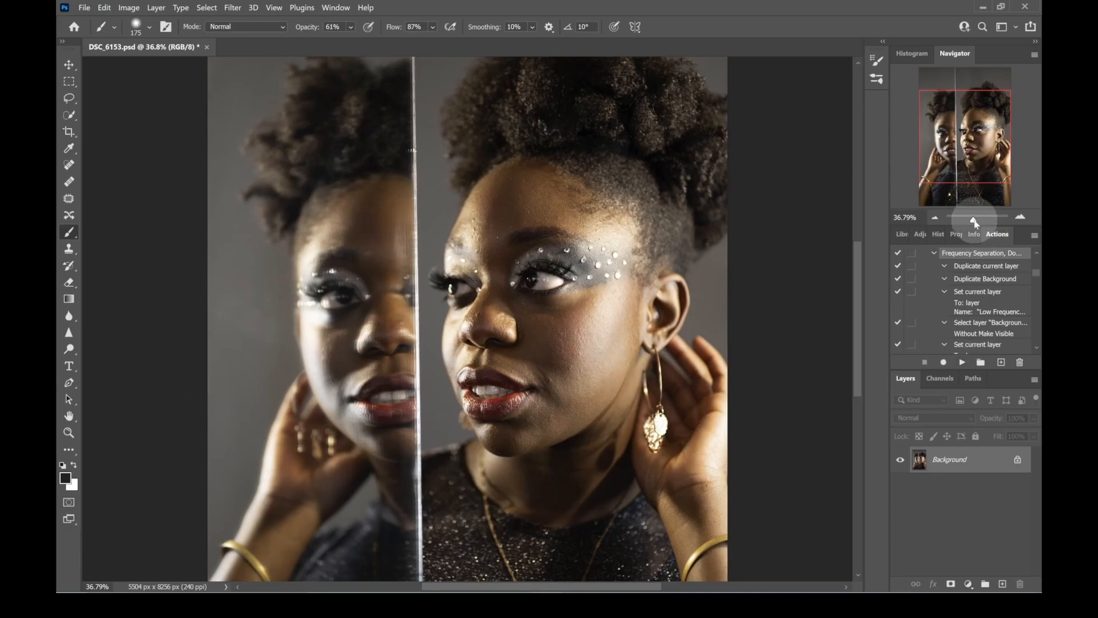
{"action": "left_click_drag", "start_coordinate": [973, 220], "coordinate": [975, 223]}
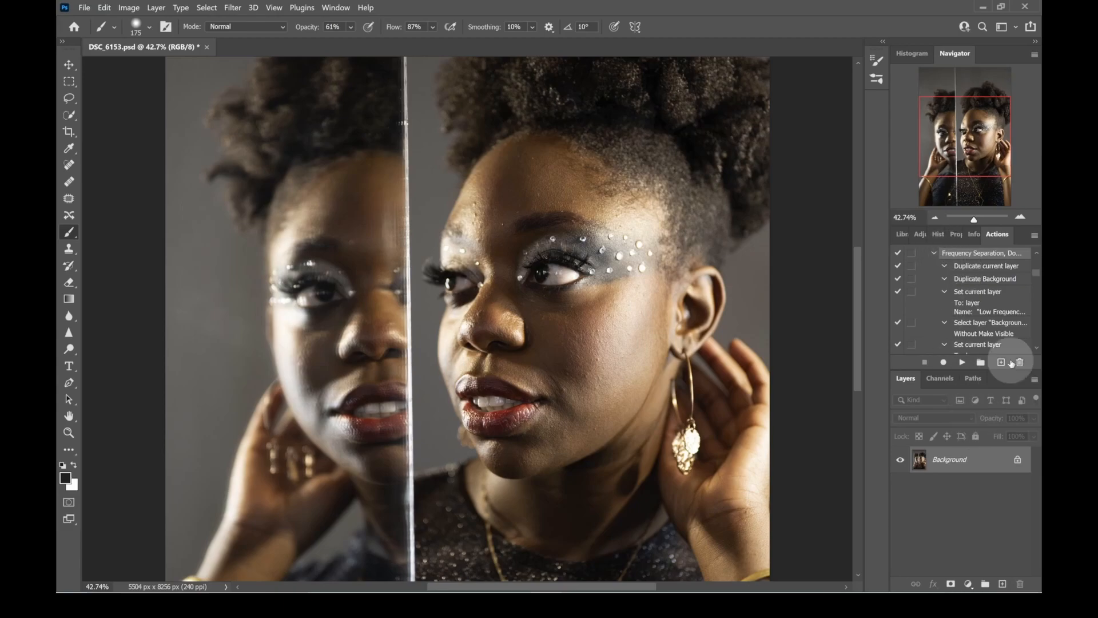
{"action": "left_click", "coordinate": [962, 362]}
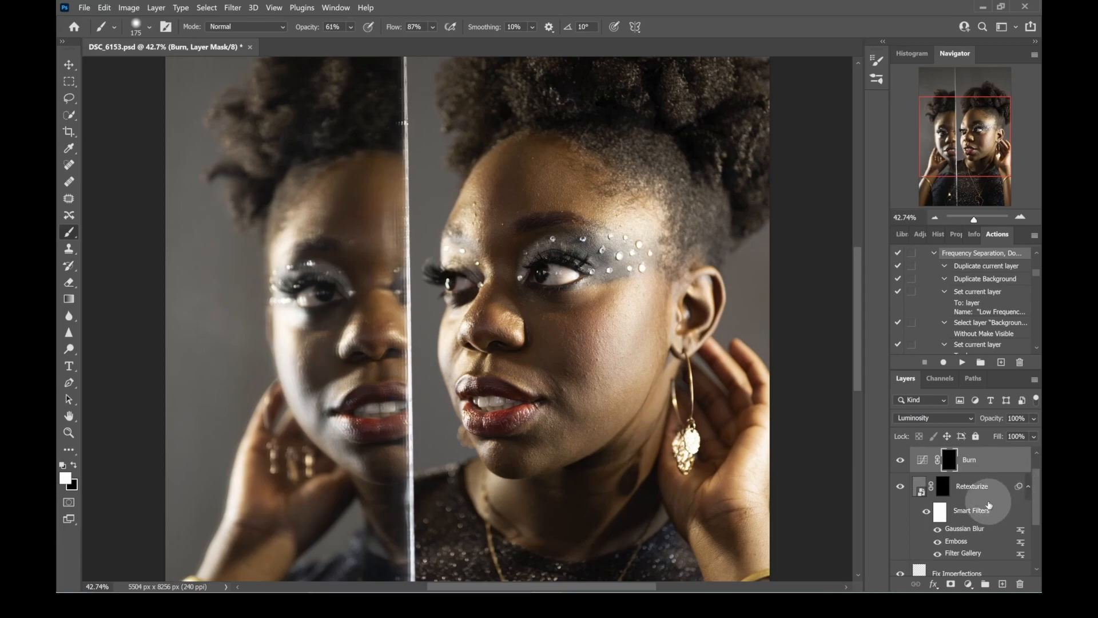
- Hide the High Frequency Texture layer and make Low Frequency Blur the active layer
{"action": "left_click_drag", "start_coordinate": [1038, 485], "coordinate": [1038, 524]}
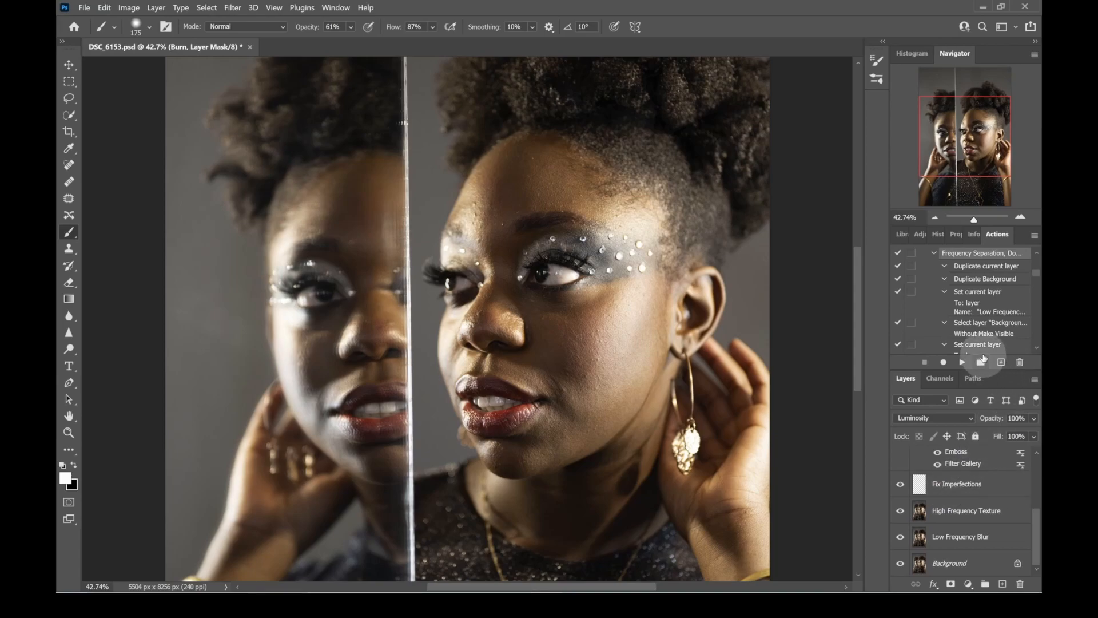
{"action": "left_click_drag", "start_coordinate": [910, 369], "coordinate": [912, 327]}
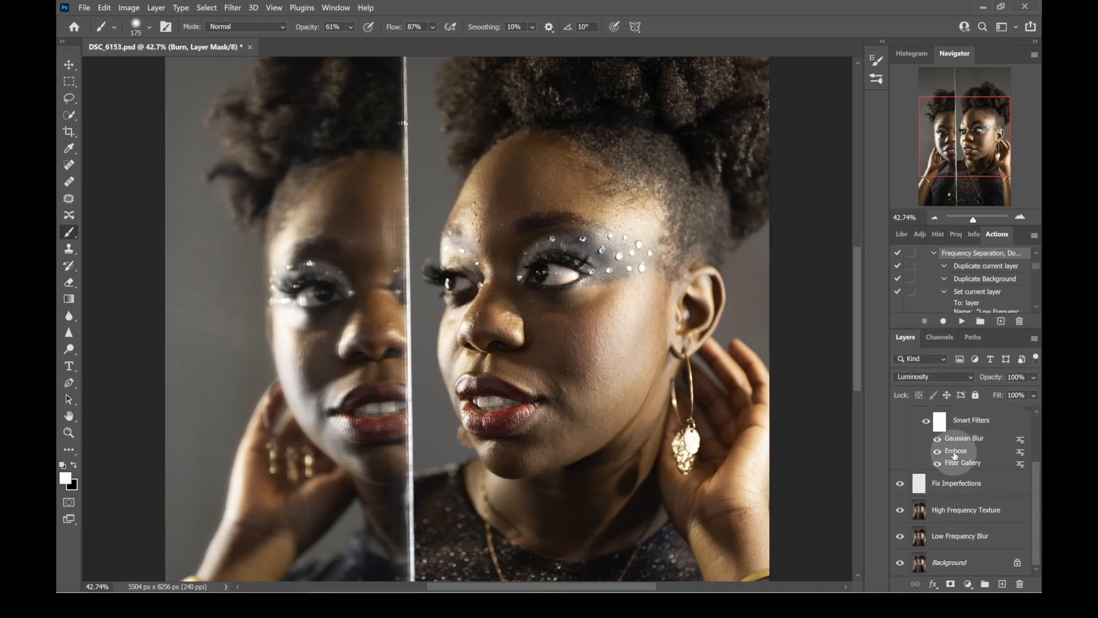
{"action": "left_click", "coordinate": [899, 510]}
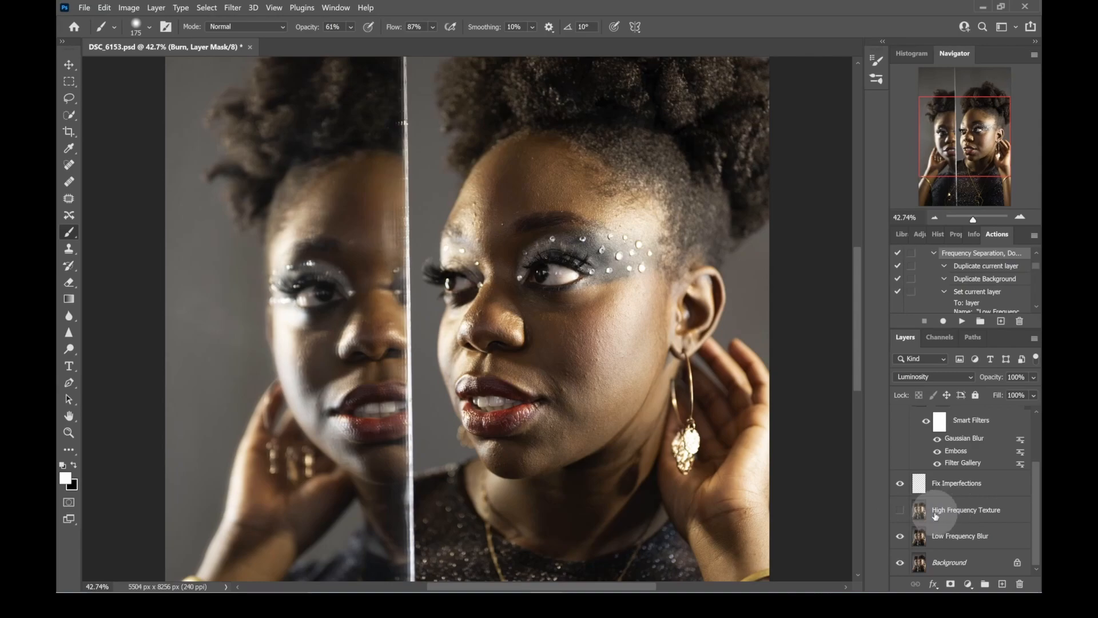
{"action": "left_click", "coordinate": [958, 540]}
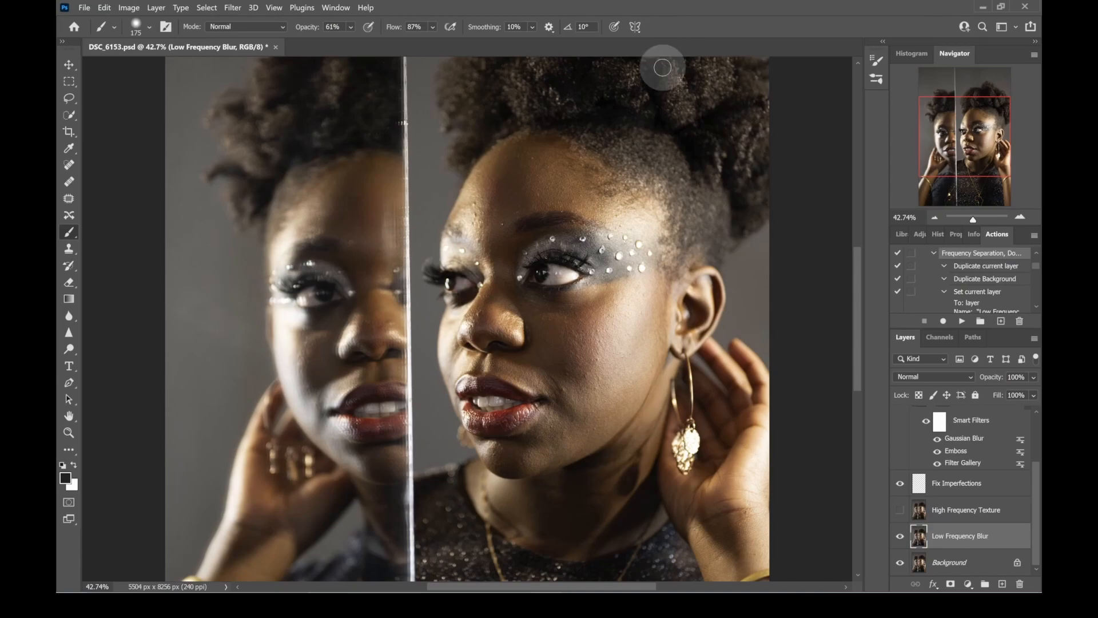
- Apply a Surface Blur to the Low Frequency Blur layer with a radius of 49 pixels and a threshold of 48 levels
{"action": "left_click", "coordinate": [233, 8]}
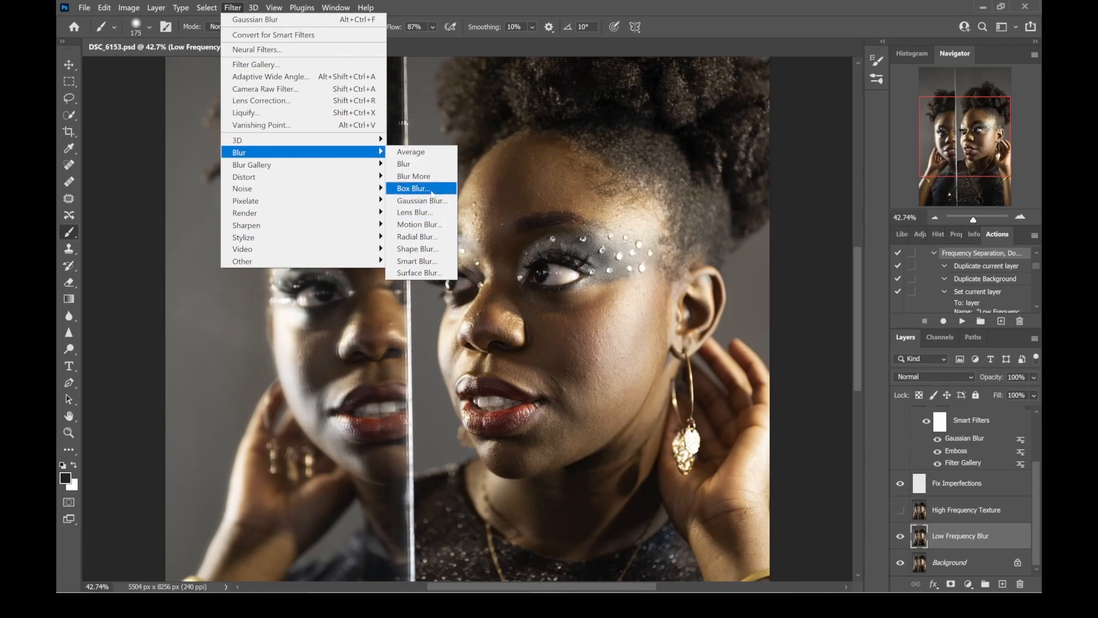
{"action": "left_click", "coordinate": [434, 273]}
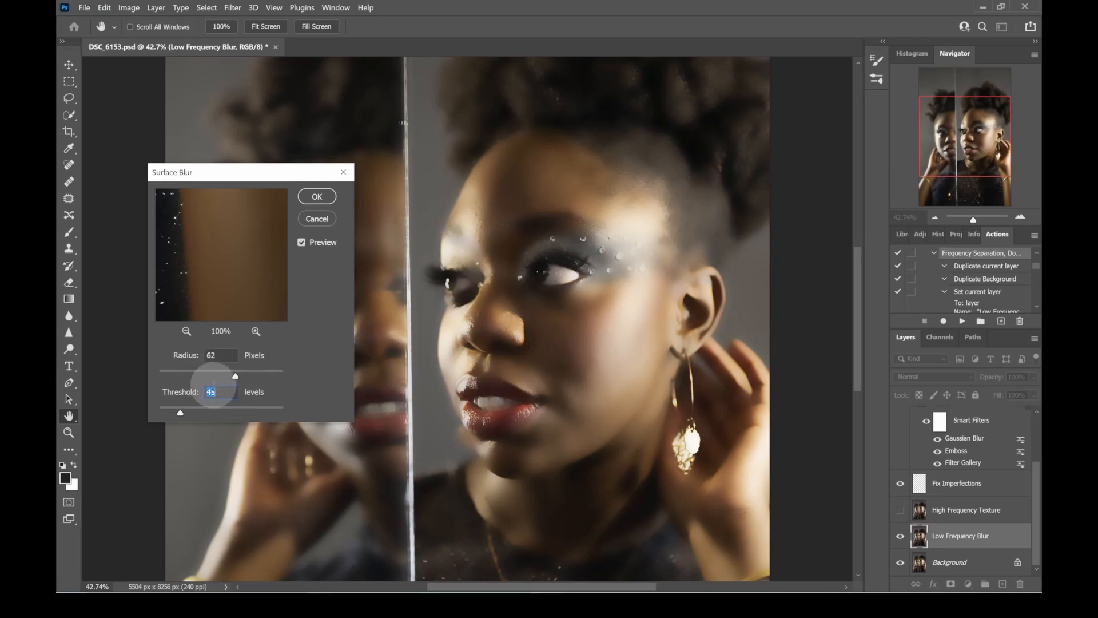
{"action": "left_click_drag", "start_coordinate": [181, 418], "coordinate": [174, 415]}
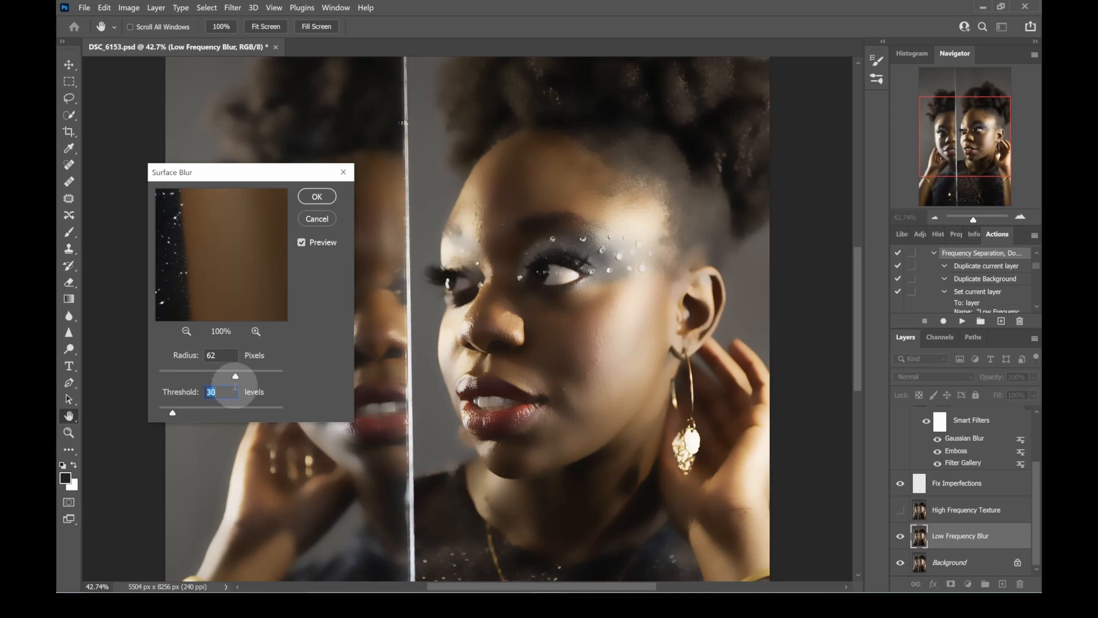
{"action": "mouse_move", "coordinate": [235, 379]}
{"action": "left_mouse_down"}
{"action": "mouse_move", "coordinate": [227, 379]}
{"action": "mouse_move", "coordinate": [237, 379]}
{"action": "left_mouse_up"}
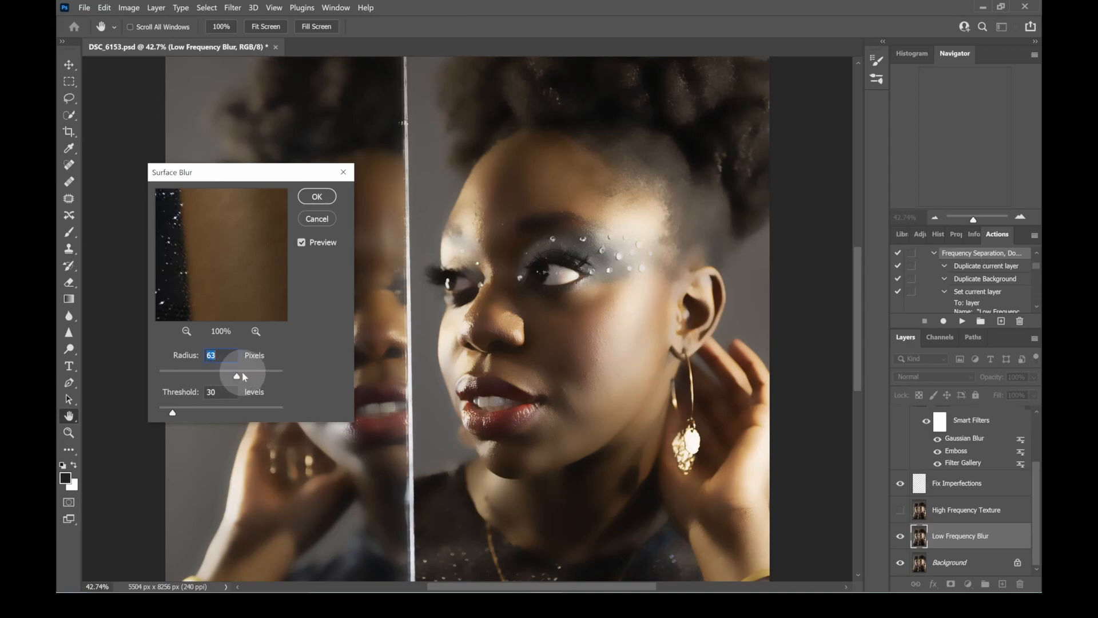
{"action": "left_click_drag", "start_coordinate": [238, 379], "coordinate": [271, 381]}
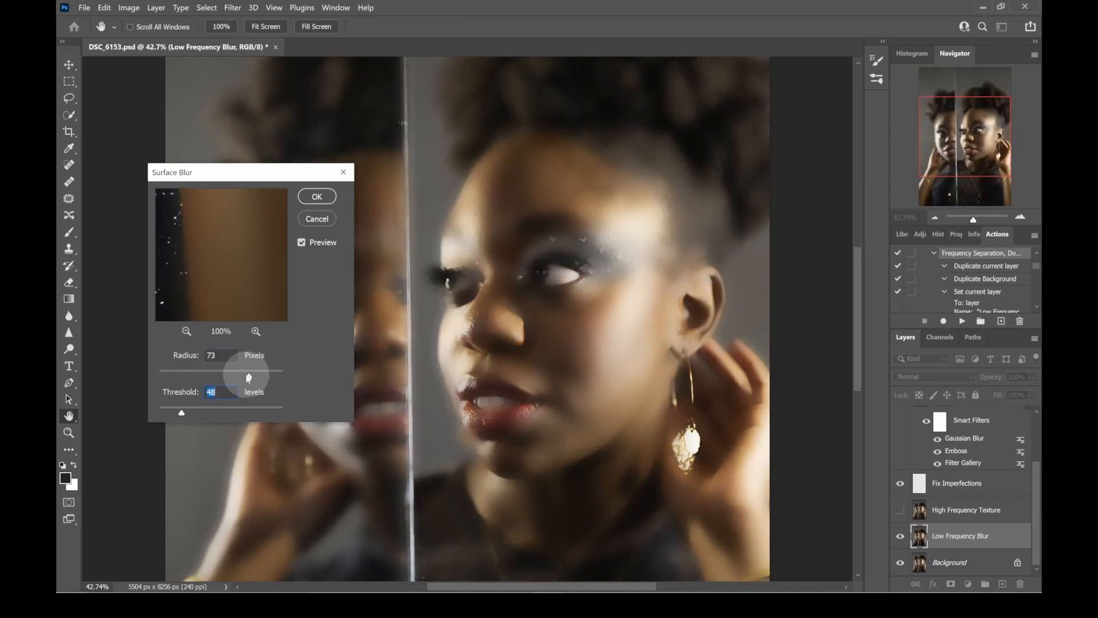
{"action": "left_click_drag", "start_coordinate": [247, 376], "coordinate": [242, 379]}
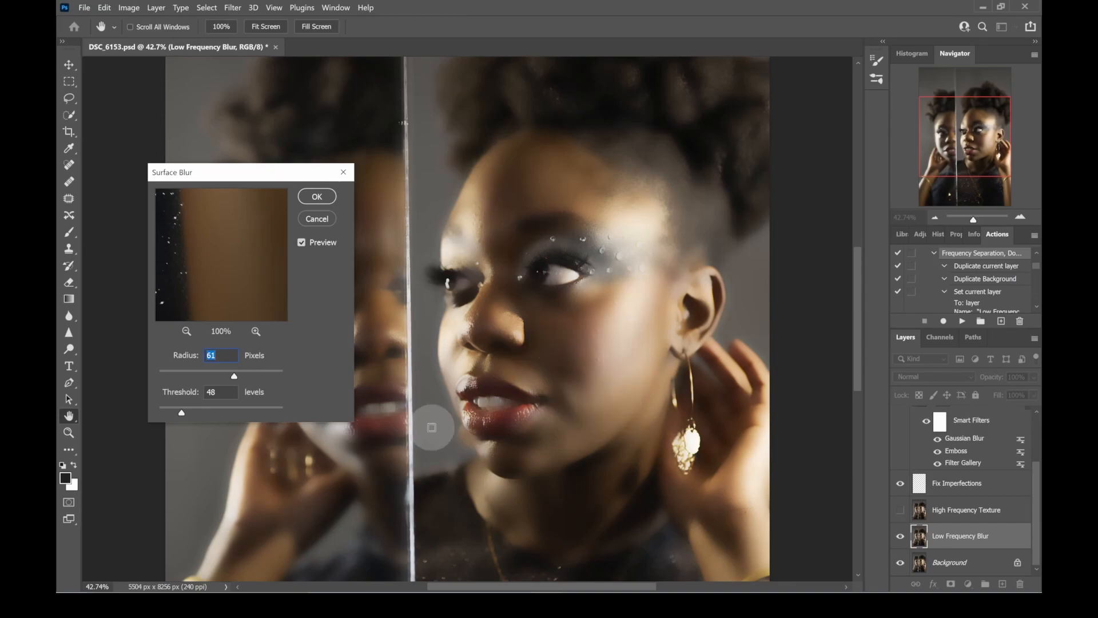
{"action": "left_click_drag", "start_coordinate": [217, 372], "coordinate": [221, 375]}
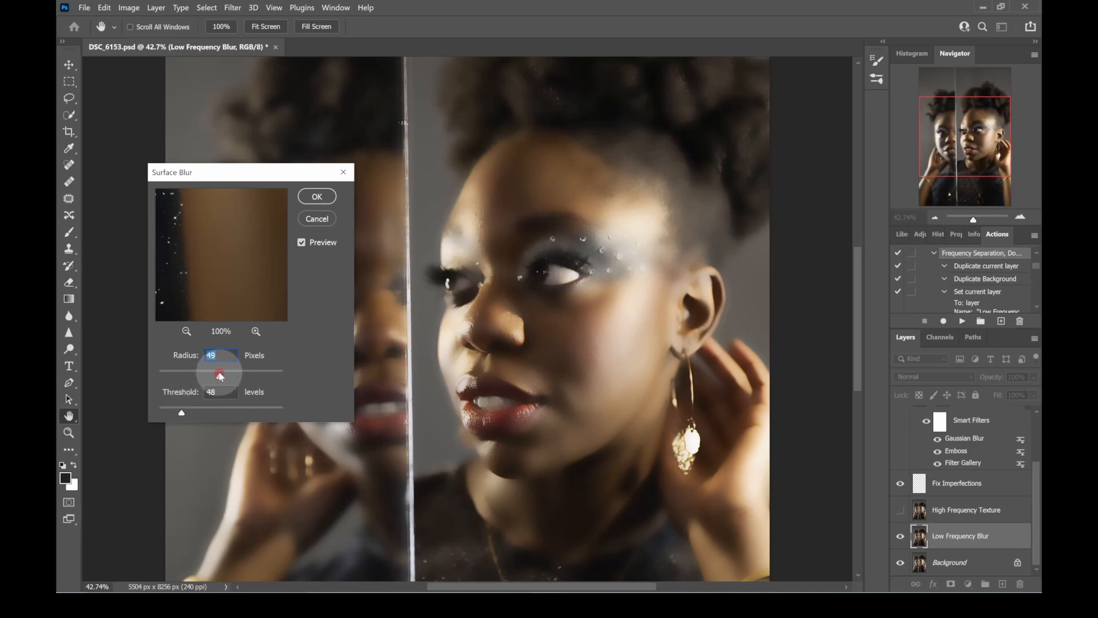
{"action": "left_click", "coordinate": [317, 196]}
{"action": "key", "text": "b"}
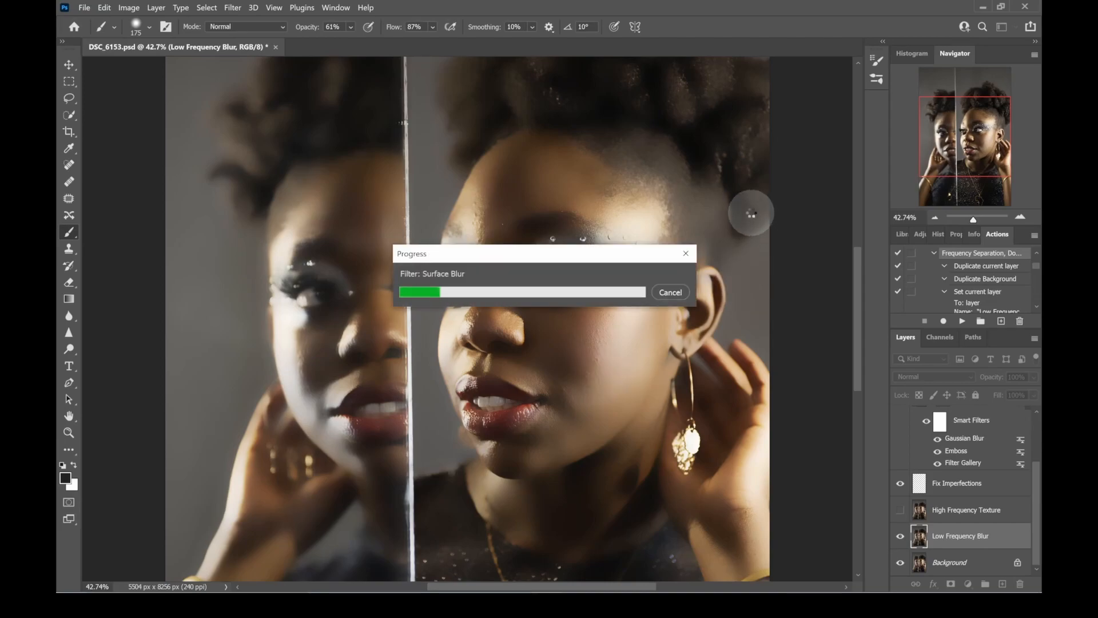
{"action": "left_click_drag", "start_coordinate": [520, 254], "coordinate": [461, 220]}
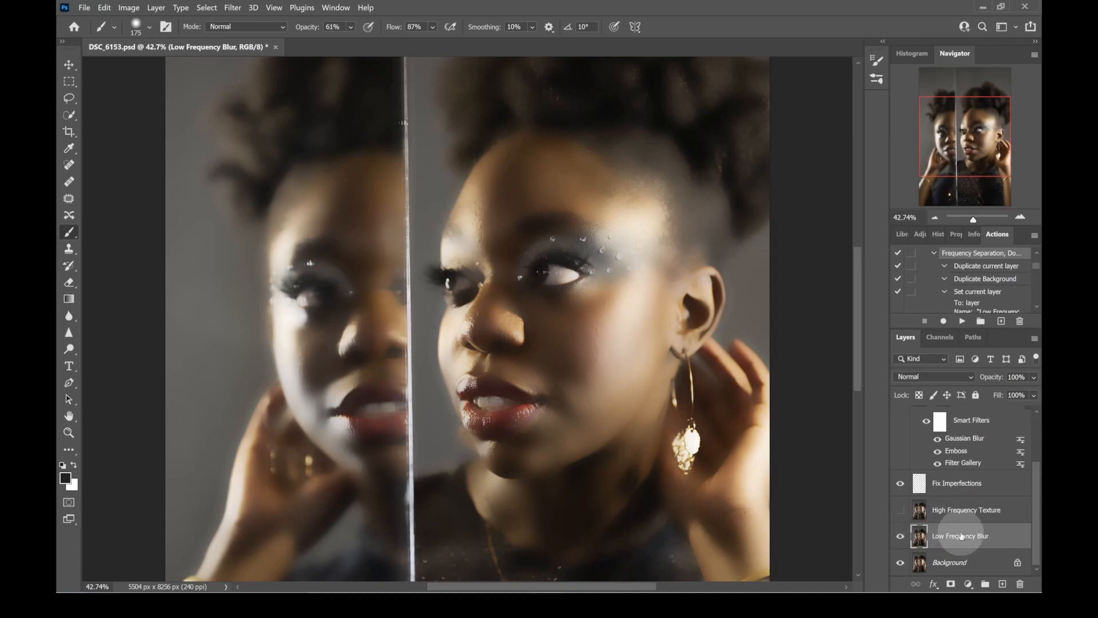
- Show the High Frequency Texture layer and use Apply Image on it with the Low Frequency Blur layer, RGB channel, Subtract blending, scale 2 and offset 128
{"action": "left_click", "coordinate": [900, 510]}
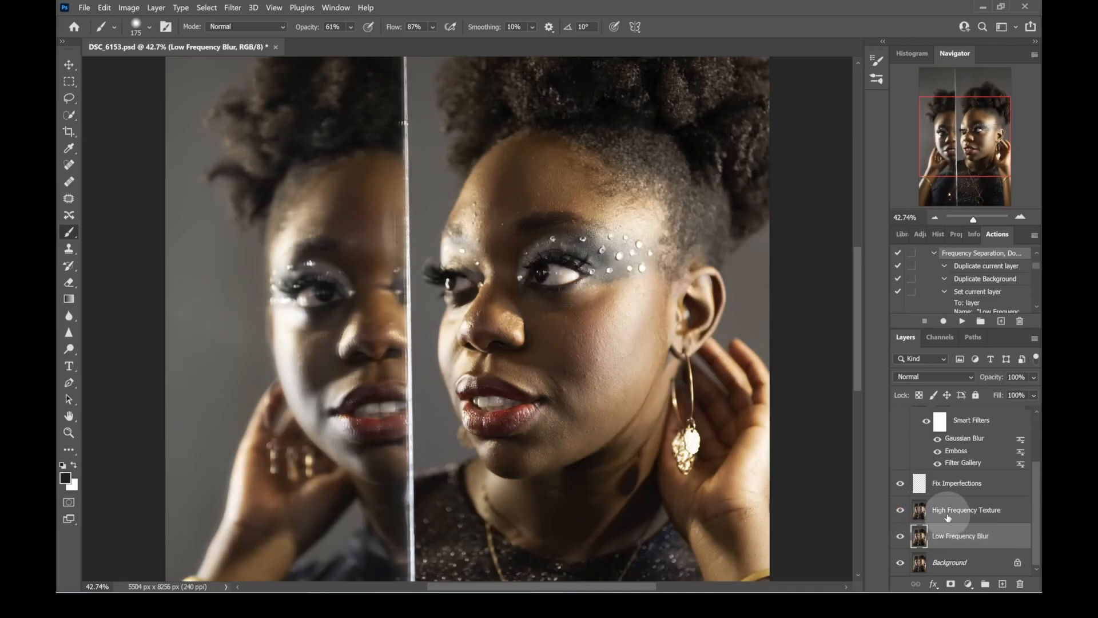
{"action": "left_click", "coordinate": [967, 509]}
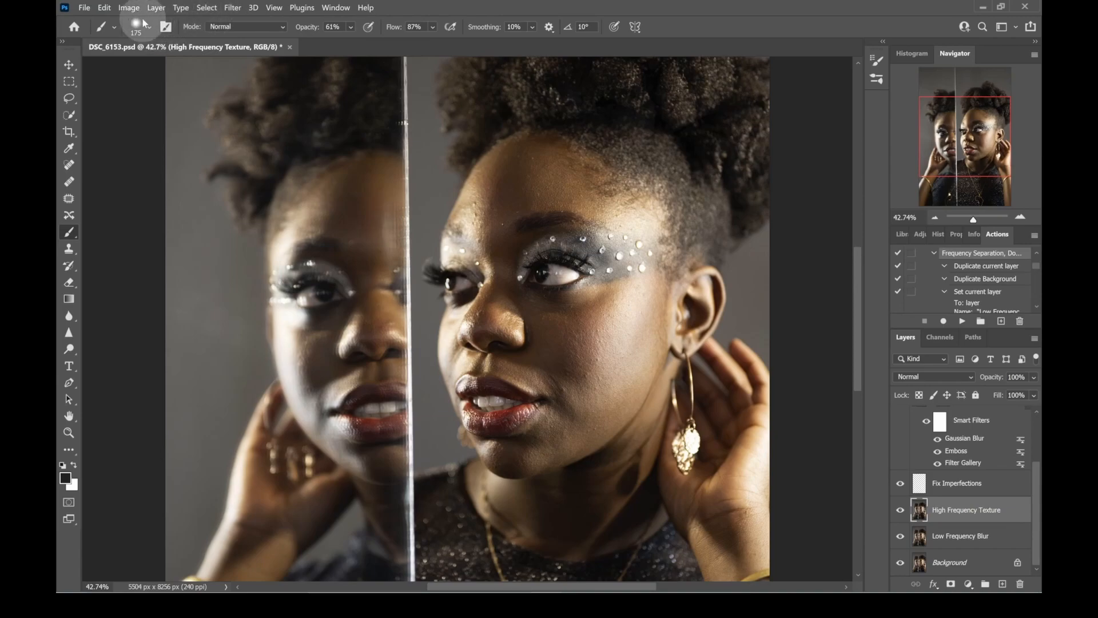
{"action": "left_click", "coordinate": [129, 8]}
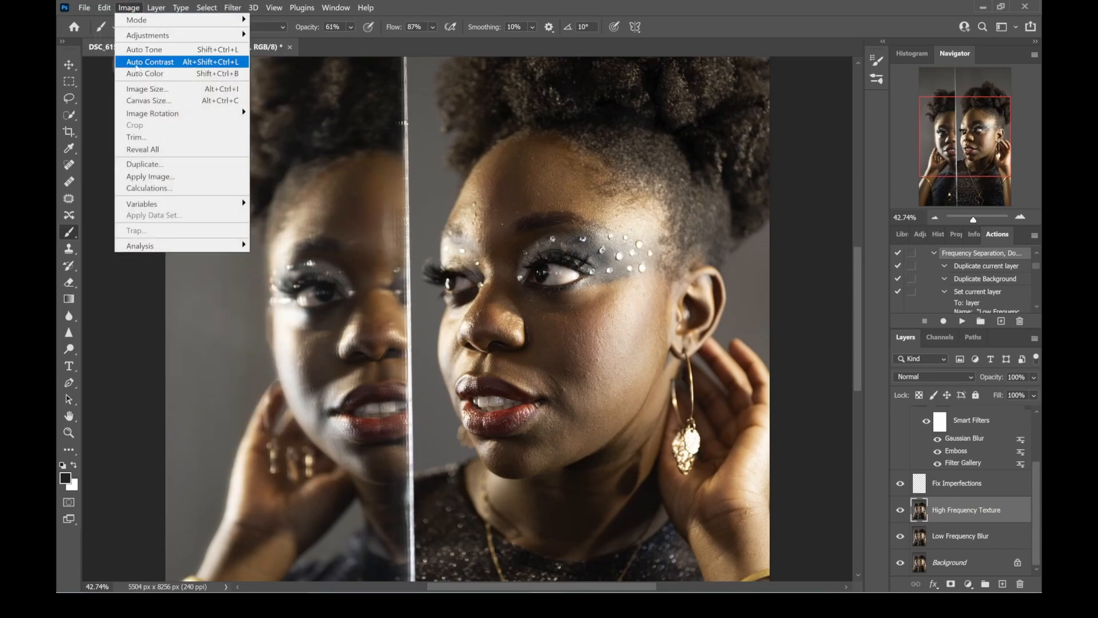
{"action": "left_click", "coordinate": [192, 176]}
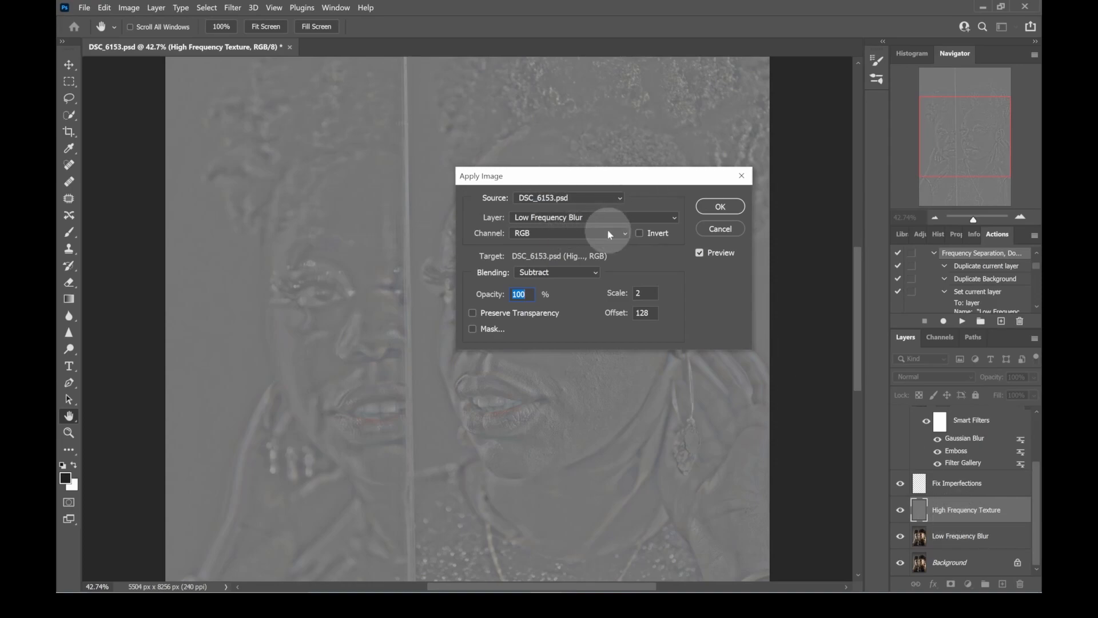
{"action": "left_click", "coordinate": [674, 219]}
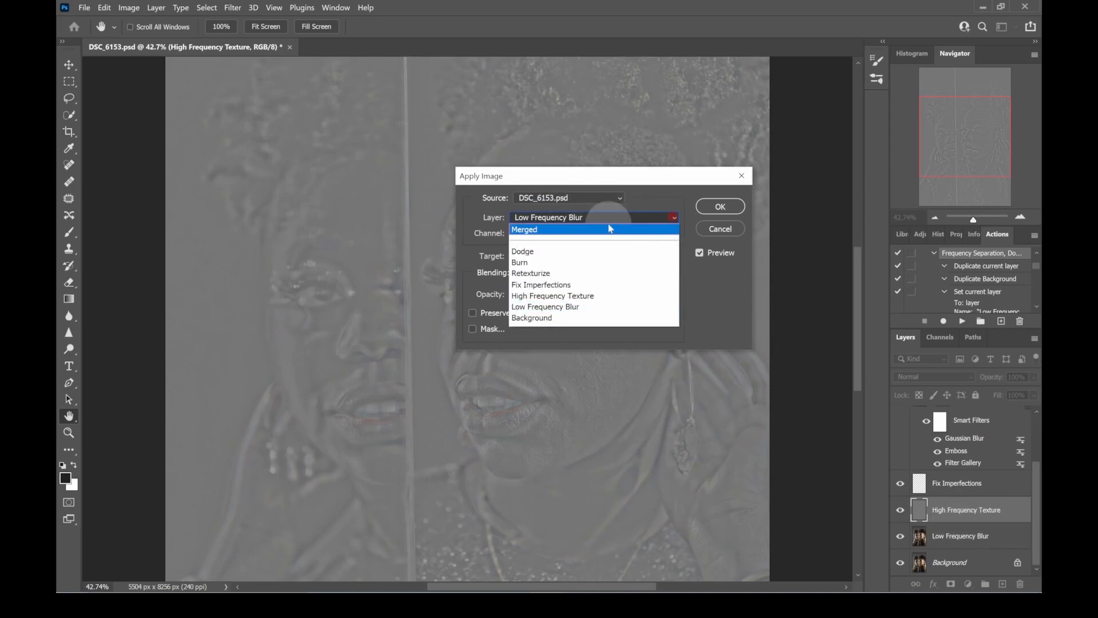
{"action": "left_click", "coordinate": [599, 307]}
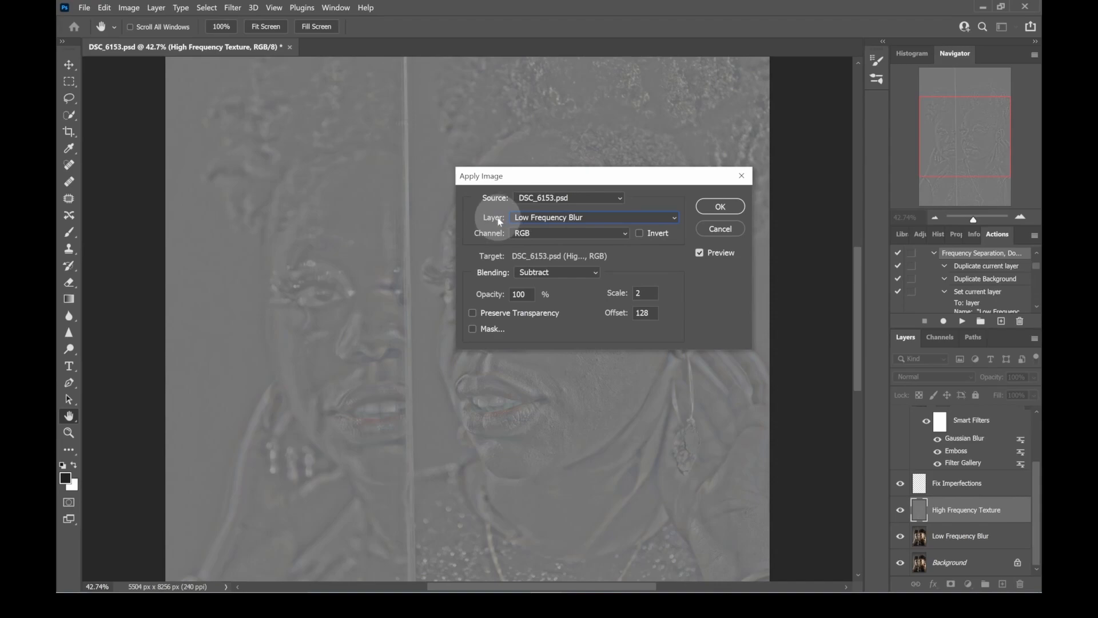
{"action": "left_click", "coordinate": [591, 272]}
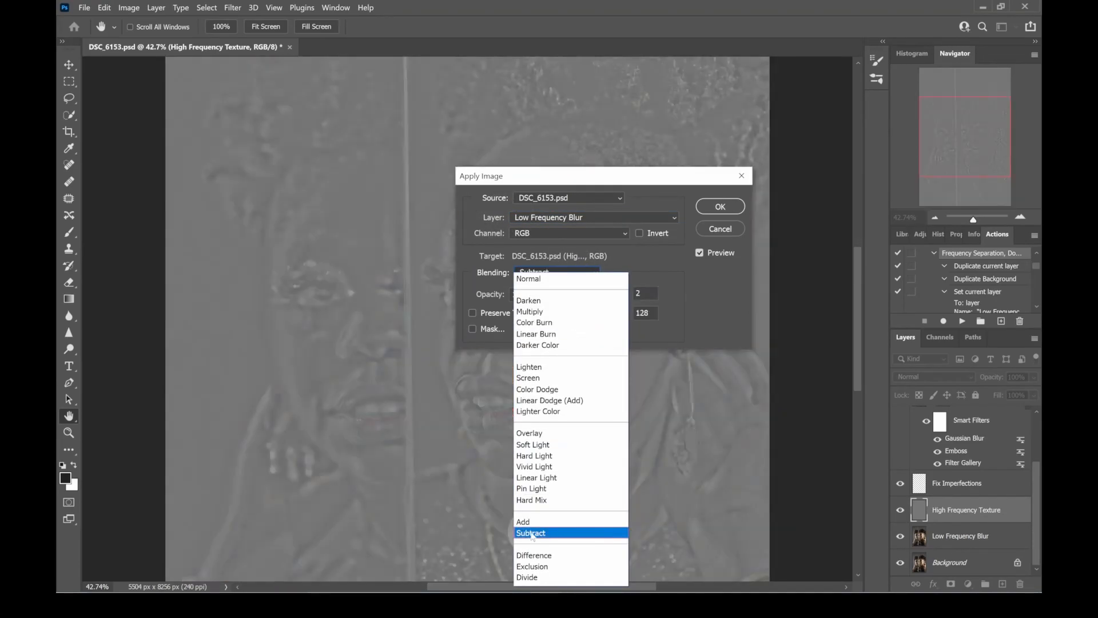
{"action": "left_click", "coordinate": [531, 533]}
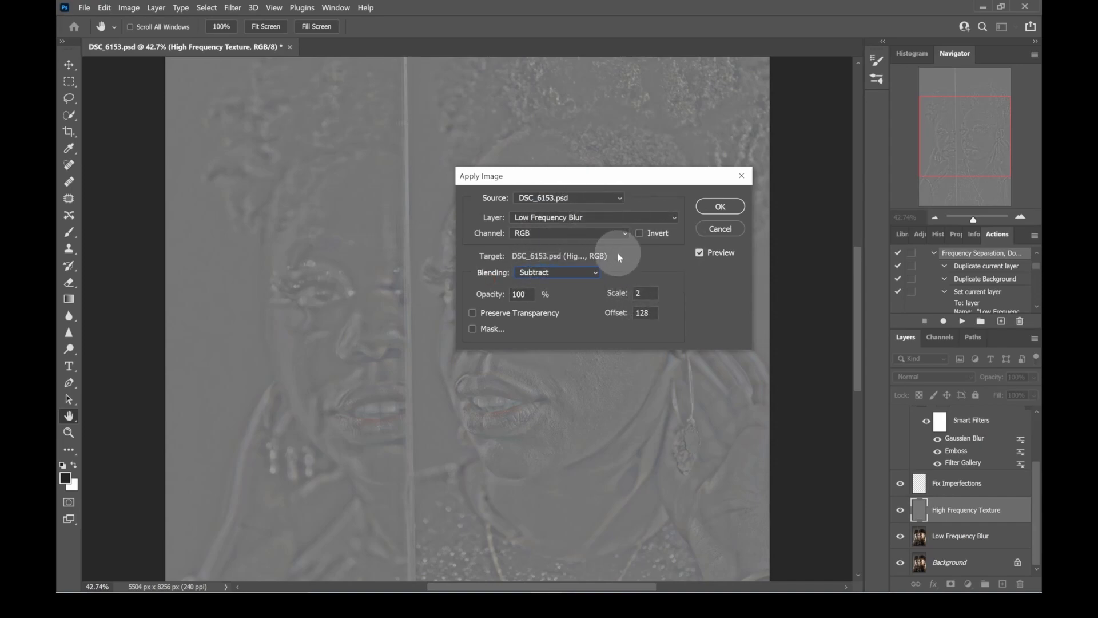
{"action": "left_click", "coordinate": [713, 206]}
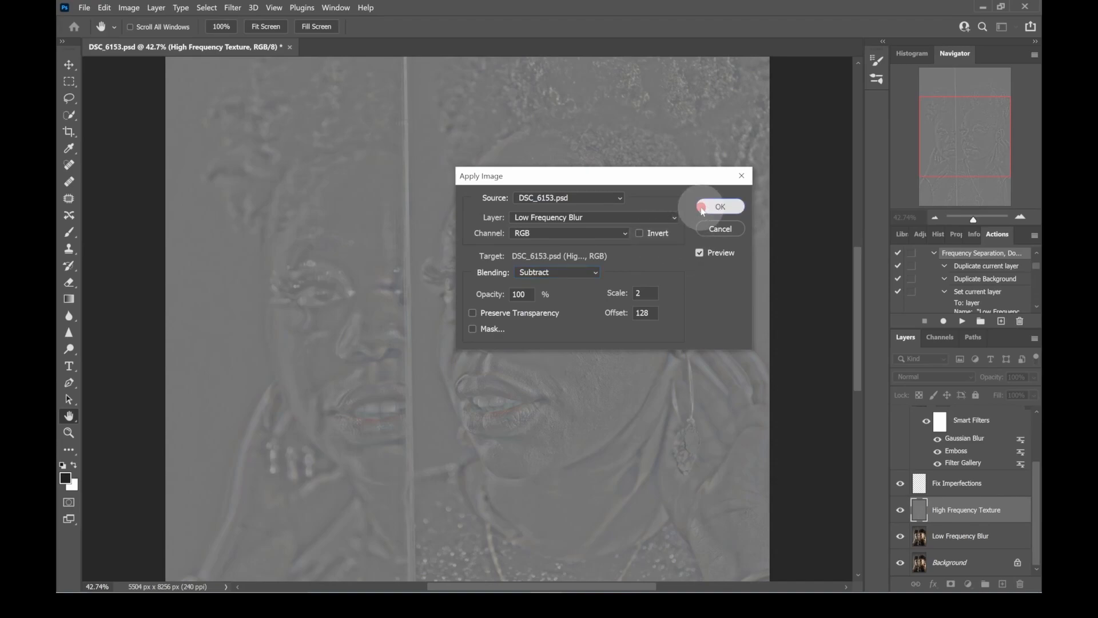
{"action": "key", "text": "b"}
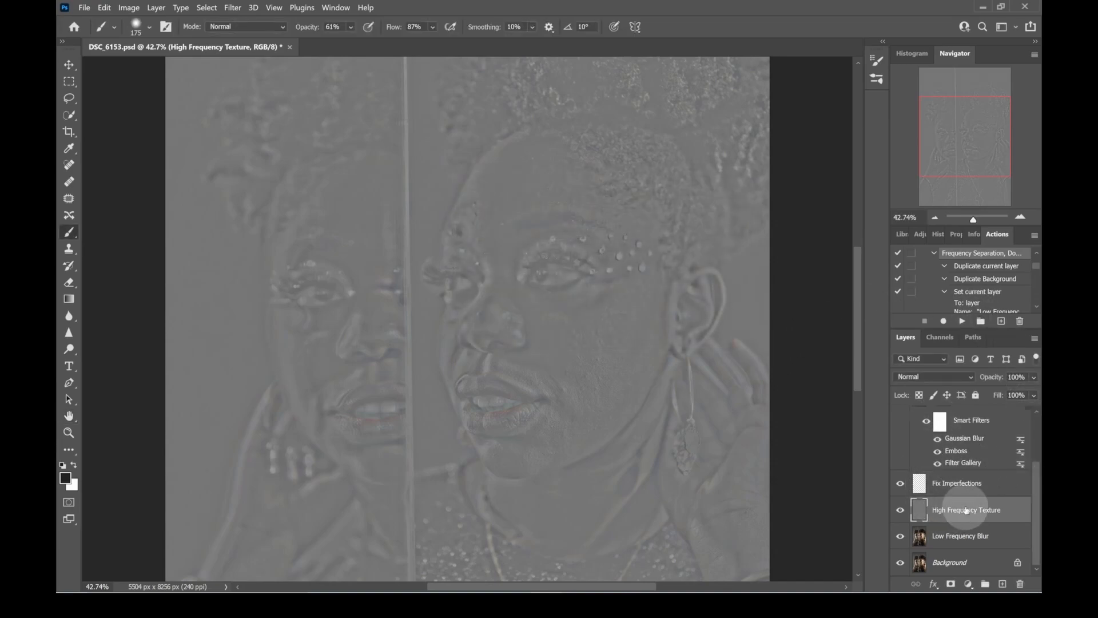
- Set the High Frequency Texture layer's blend mode to Linear Light, and isolate the Background layer to compare against the original
{"action": "left_click", "coordinate": [973, 377]}
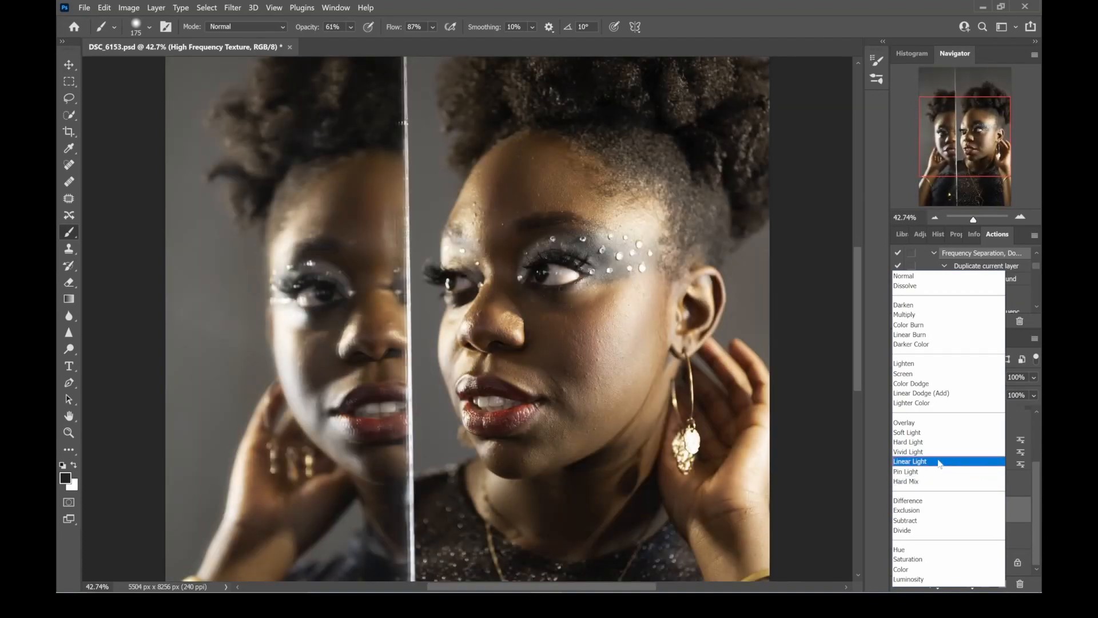
{"action": "left_click", "coordinate": [939, 464]}
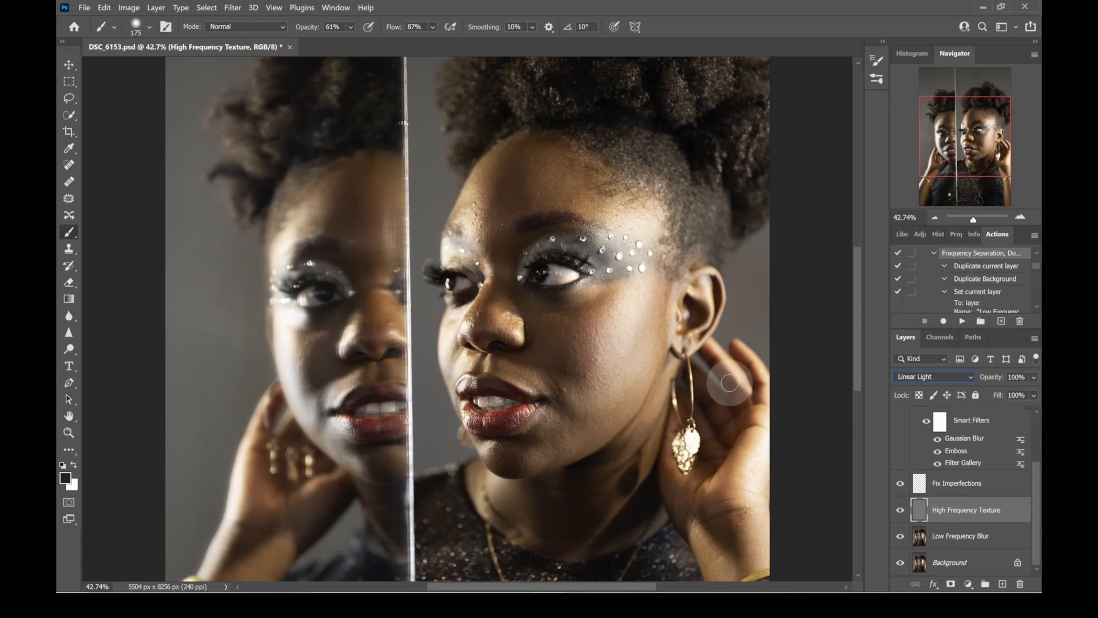
{"action": "left_click", "coordinate": [900, 564], "text": "alt"}
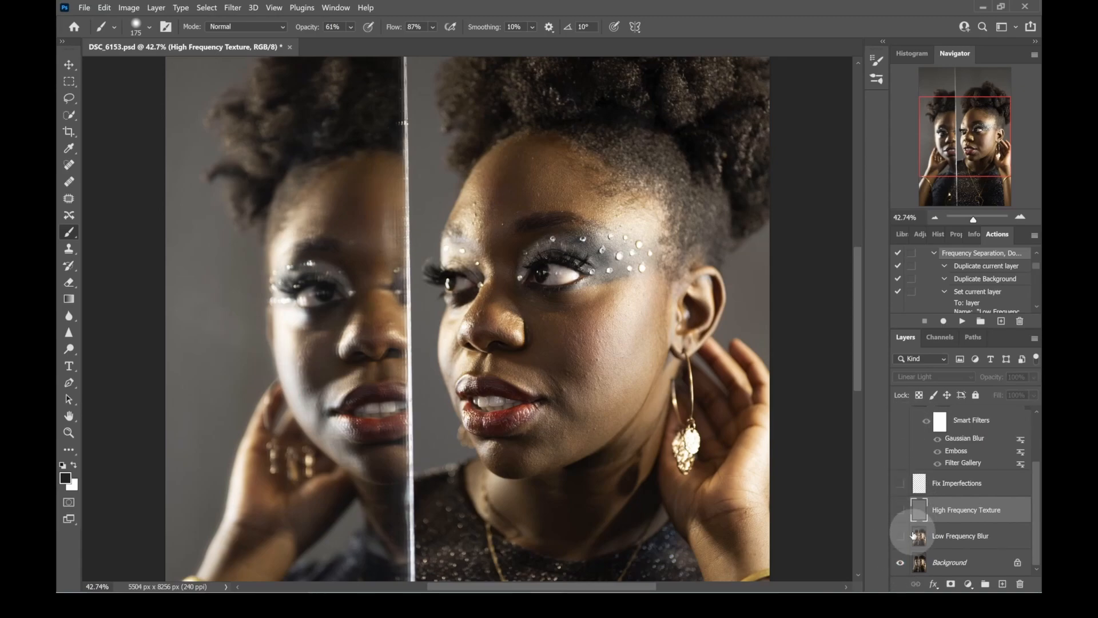
- Show all layers again and make Low Frequency Blur the active layer
{"action": "left_click", "coordinate": [899, 564], "text": "alt"}
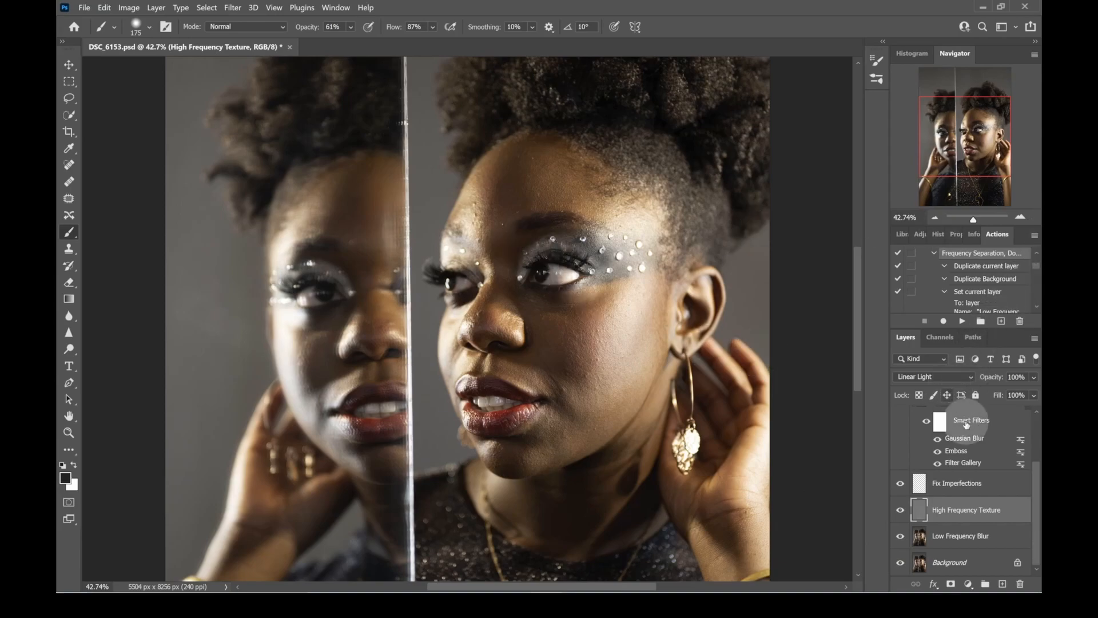
{"action": "left_click", "coordinate": [939, 542]}
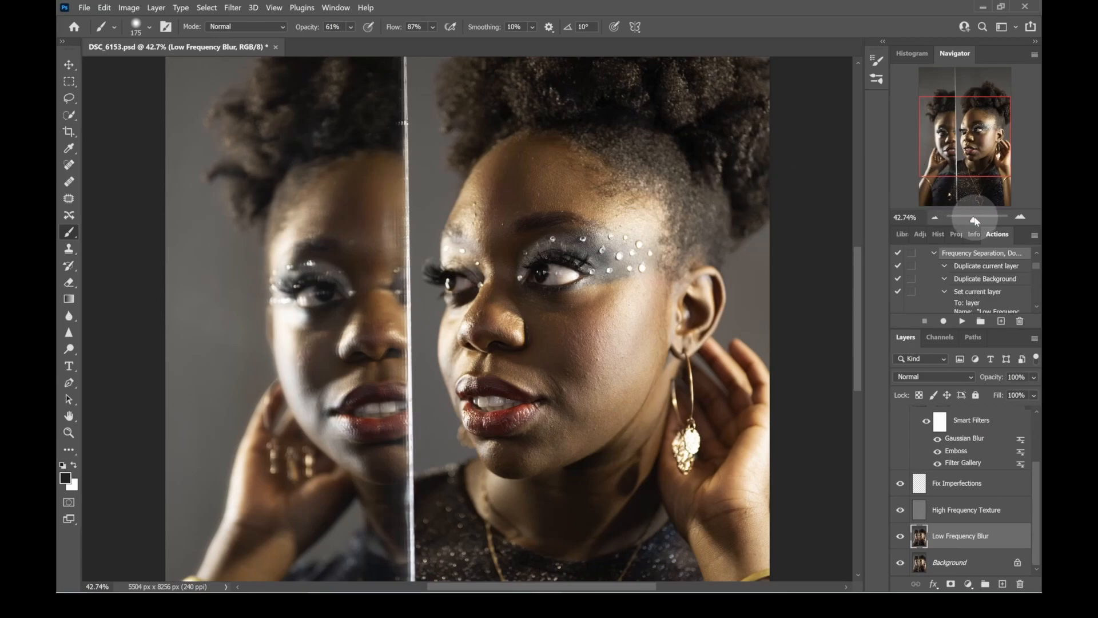
- Lasso the forehead skin between the hairline and the eyebrows with a 20 px feather
{"action": "left_click_drag", "start_coordinate": [975, 220], "coordinate": [976, 219]}
{"action": "left_click_drag", "start_coordinate": [564, 229], "coordinate": [532, 326]}
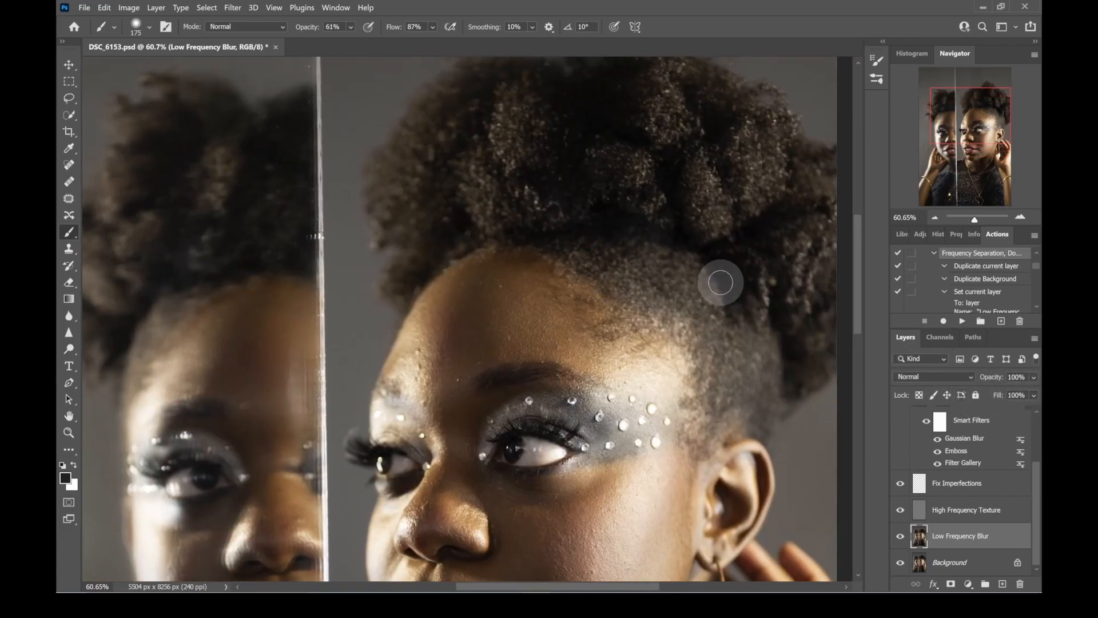
{"action": "left_click", "coordinate": [69, 98]}
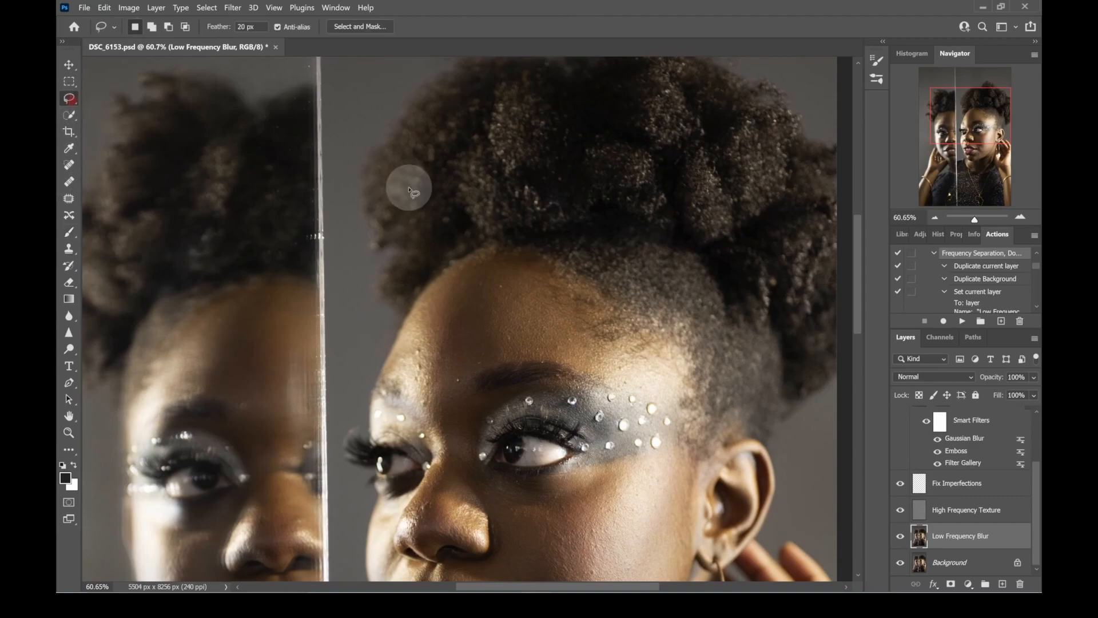
{"action": "left_click_drag", "start_coordinate": [977, 223], "coordinate": [979, 222]}
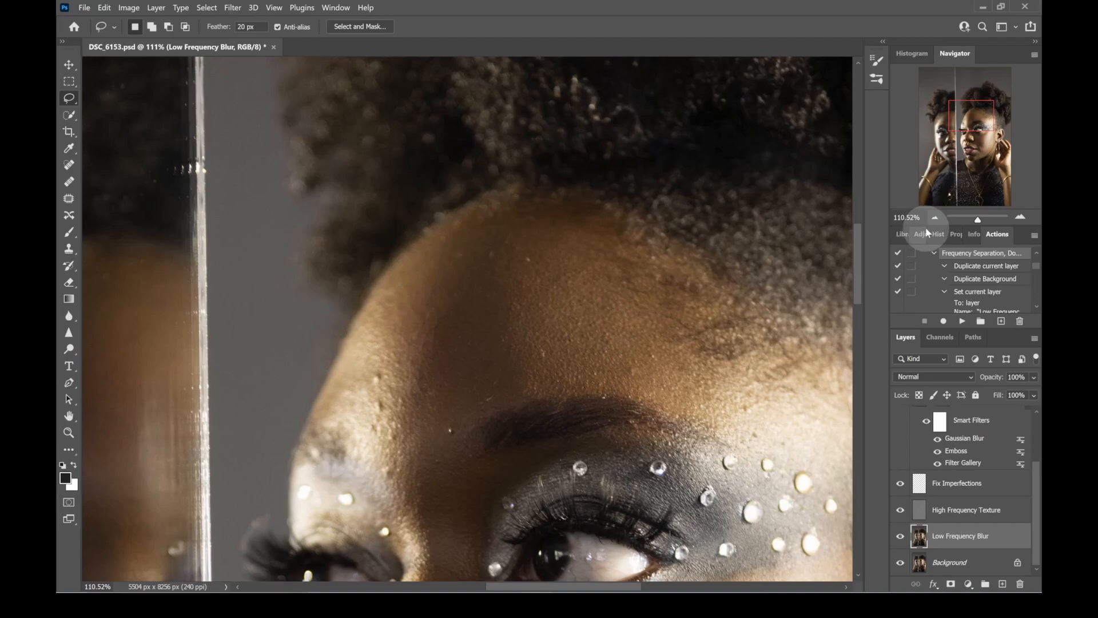
{"action": "left_click", "coordinate": [976, 220]}
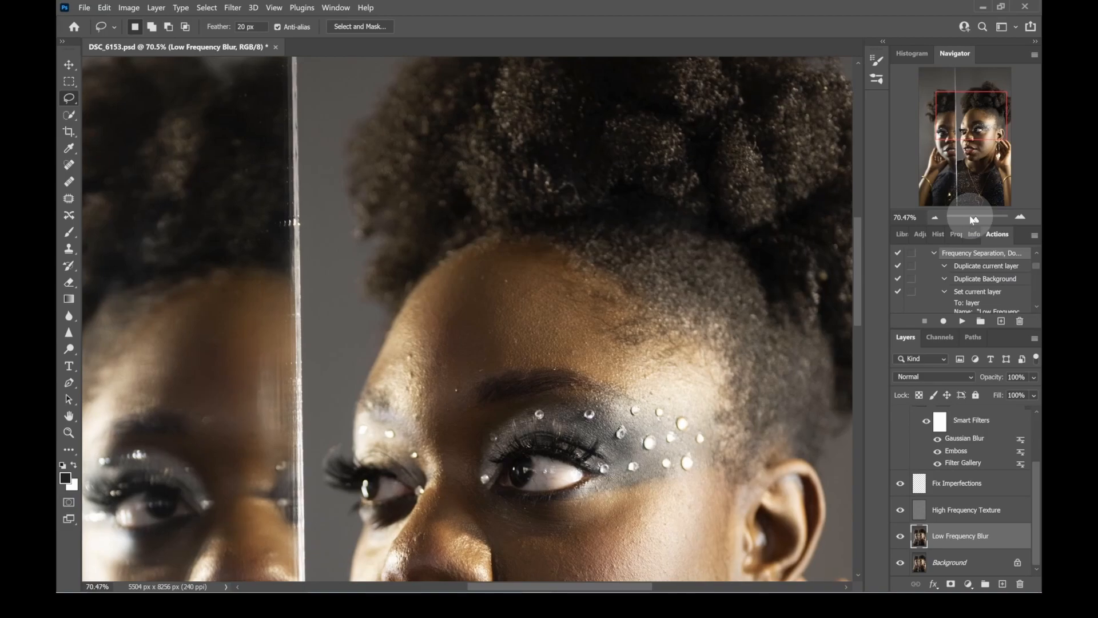
{"action": "key", "text": "ctrl+1"}
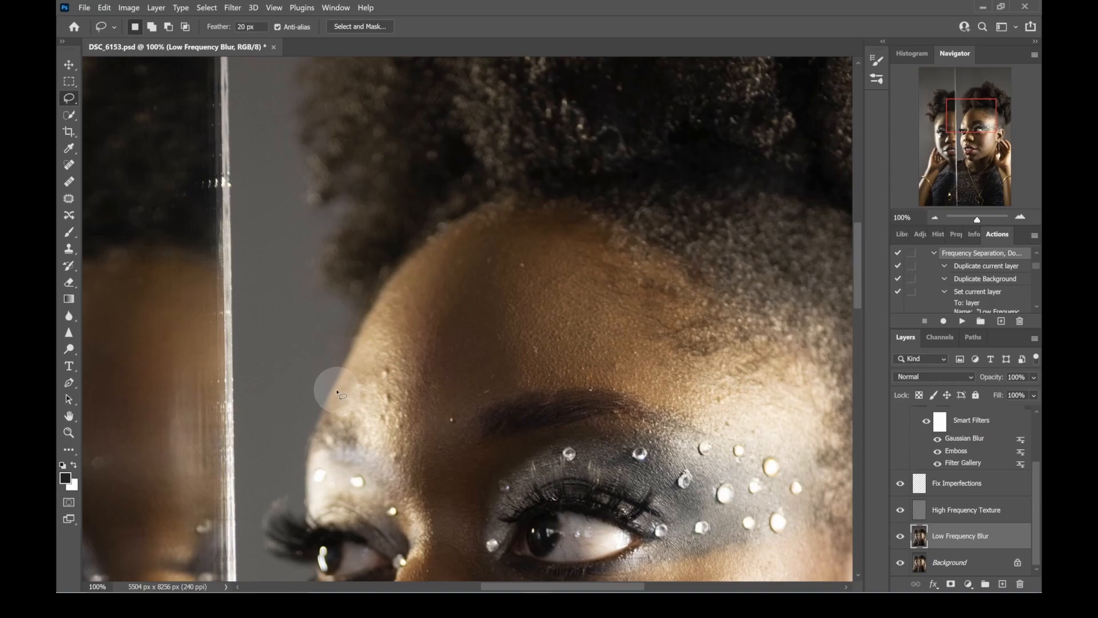
{"action": "mouse_move", "coordinate": [337, 390]}
{"action": "left_mouse_down"}
{"action": "mouse_move", "coordinate": [422, 248]}
{"action": "mouse_move", "coordinate": [537, 218]}
{"action": "mouse_move", "coordinate": [587, 241]}
{"action": "mouse_move", "coordinate": [666, 334]}
{"action": "mouse_move", "coordinate": [758, 373]}
{"action": "mouse_move", "coordinate": [823, 428]}
{"action": "mouse_move", "coordinate": [735, 442]}
{"action": "mouse_move", "coordinate": [649, 401]}
{"action": "mouse_move", "coordinate": [569, 389]}
{"action": "mouse_move", "coordinate": [488, 390]}
{"action": "mouse_move", "coordinate": [426, 422]}
{"action": "mouse_move", "coordinate": [357, 424]}
{"action": "mouse_move", "coordinate": [338, 388]}
{"action": "left_mouse_up"}
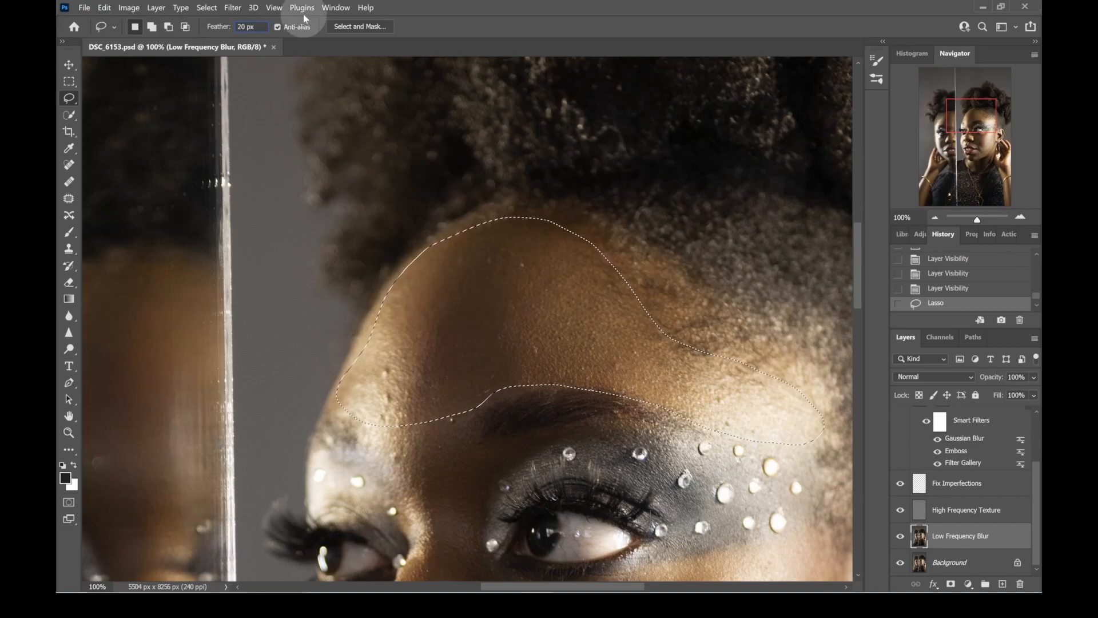
- Start a Surface Blur on the forehead selection, raising the radius to 98 pixels and the threshold to 107 levels
{"action": "left_click", "coordinate": [233, 8]}
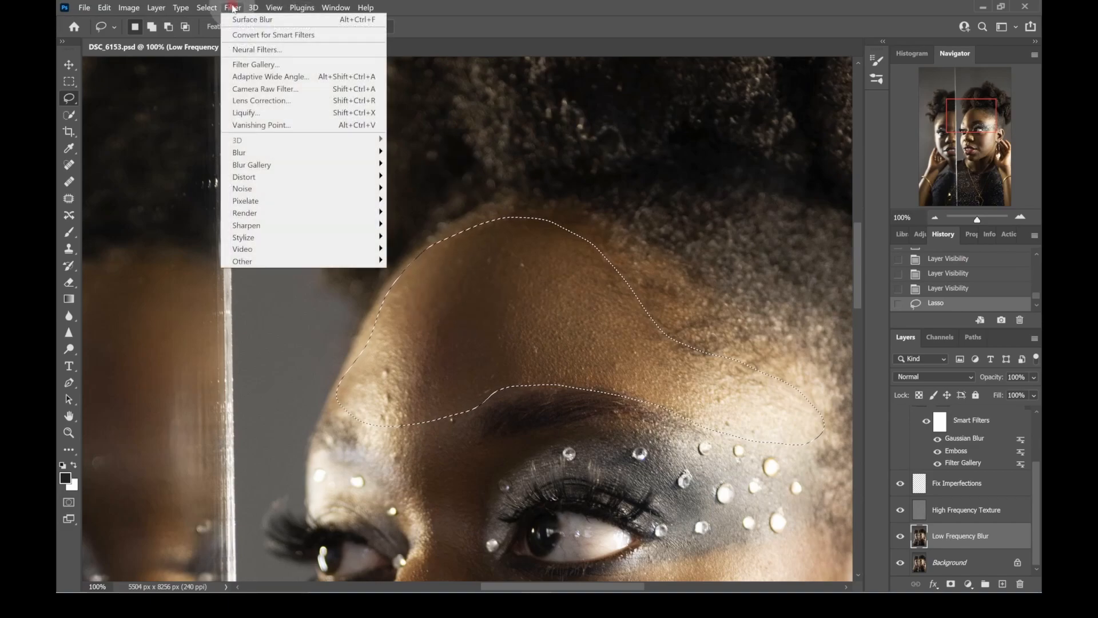
{"action": "mouse_move", "coordinate": [249, 11]}
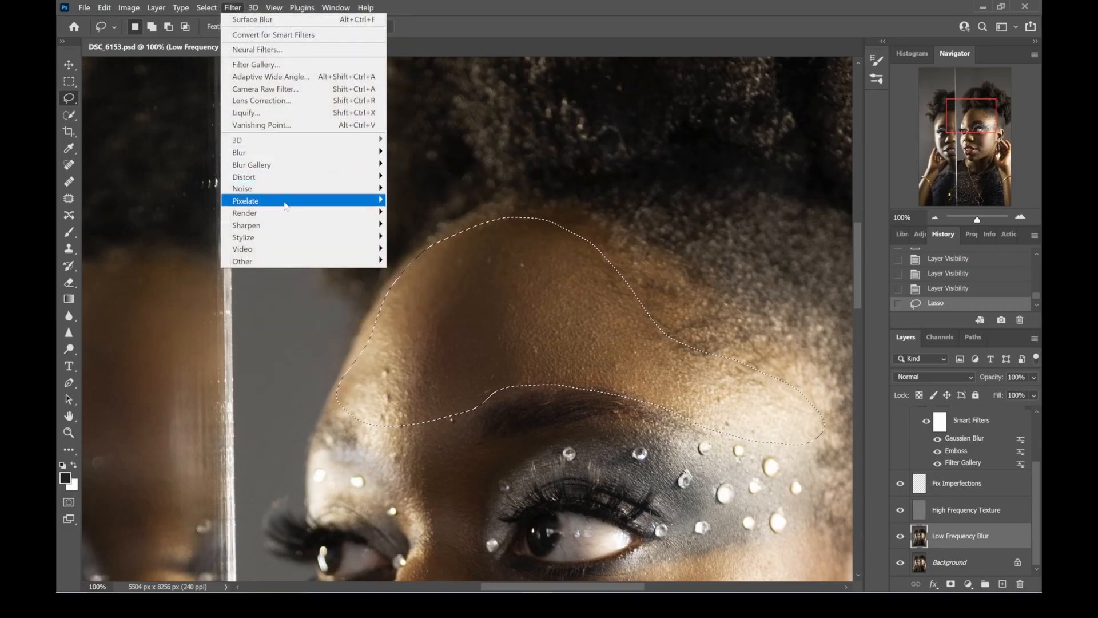
{"action": "mouse_move", "coordinate": [299, 227]}
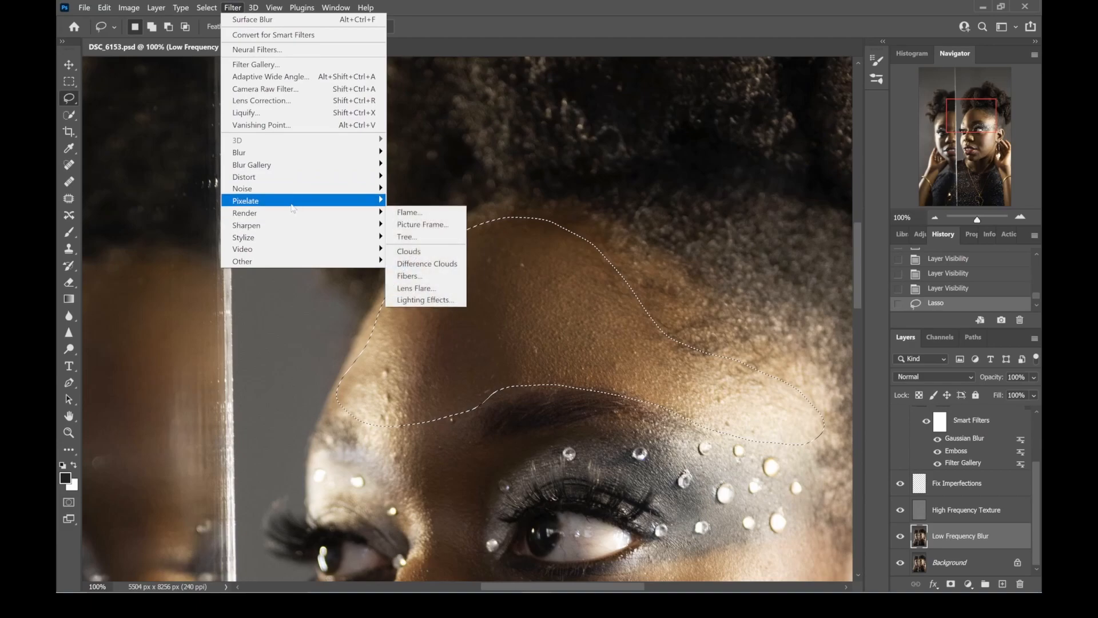
{"action": "mouse_move", "coordinate": [303, 151]}
{"action": "left_click", "coordinate": [412, 274]}
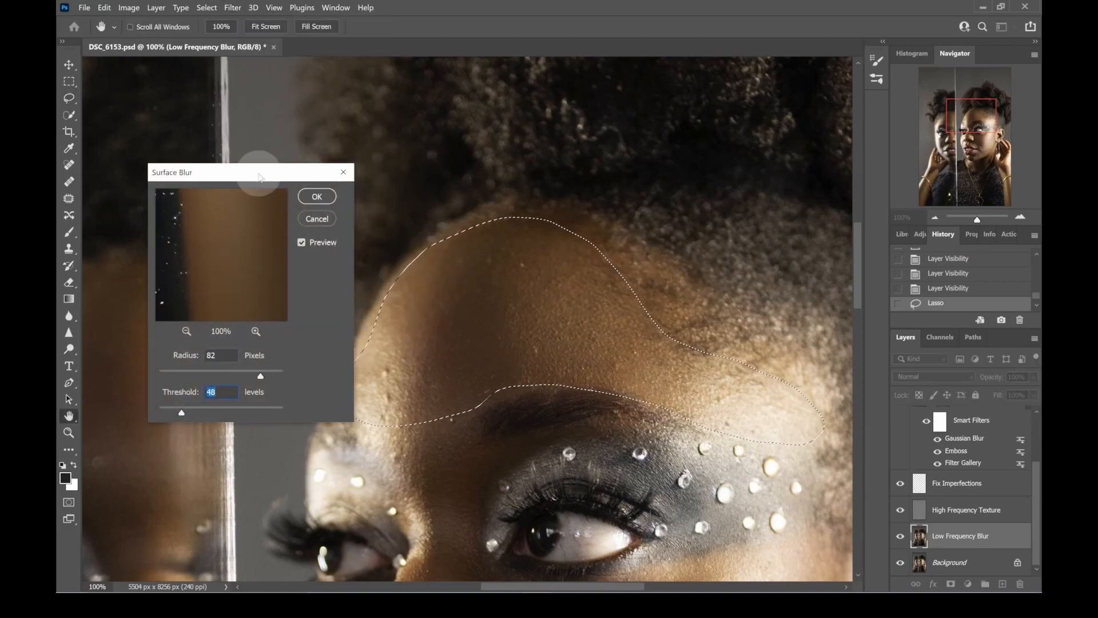
{"action": "left_click_drag", "start_coordinate": [258, 176], "coordinate": [209, 149]}
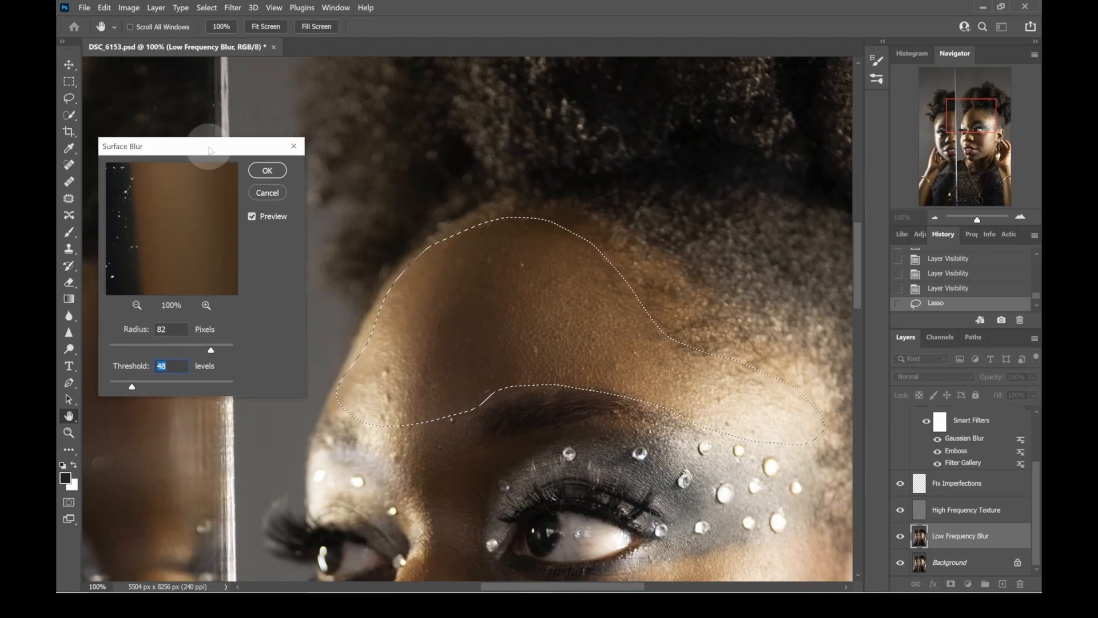
{"action": "left_click_drag", "start_coordinate": [145, 389], "coordinate": [139, 389]}
{"action": "left_click_drag", "start_coordinate": [210, 349], "coordinate": [216, 350]}
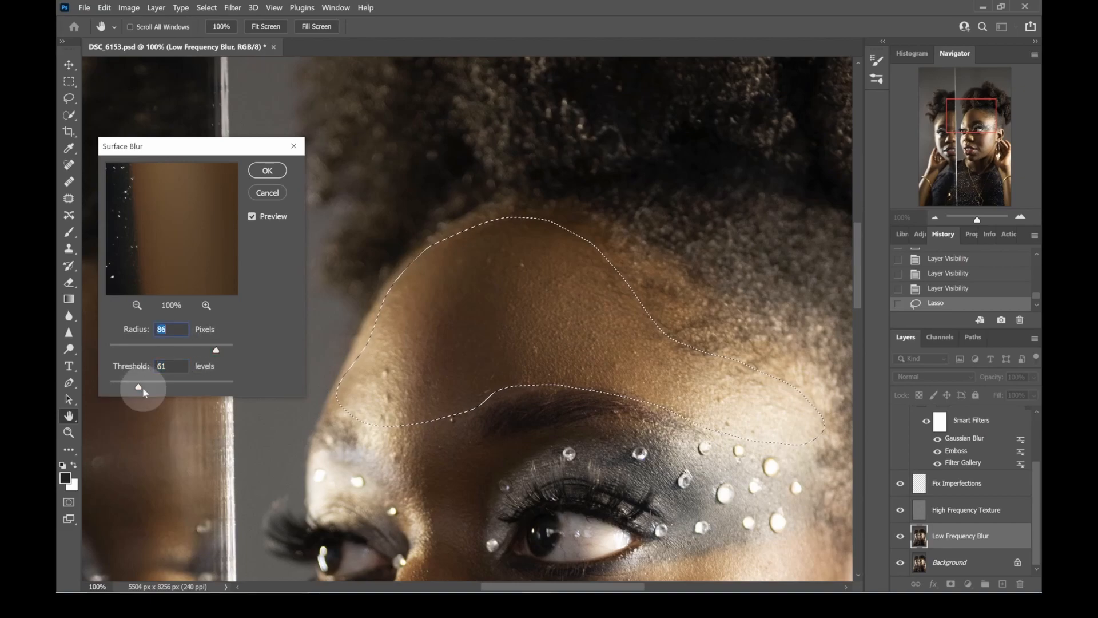
{"action": "left_click_drag", "start_coordinate": [144, 392], "coordinate": [163, 390]}
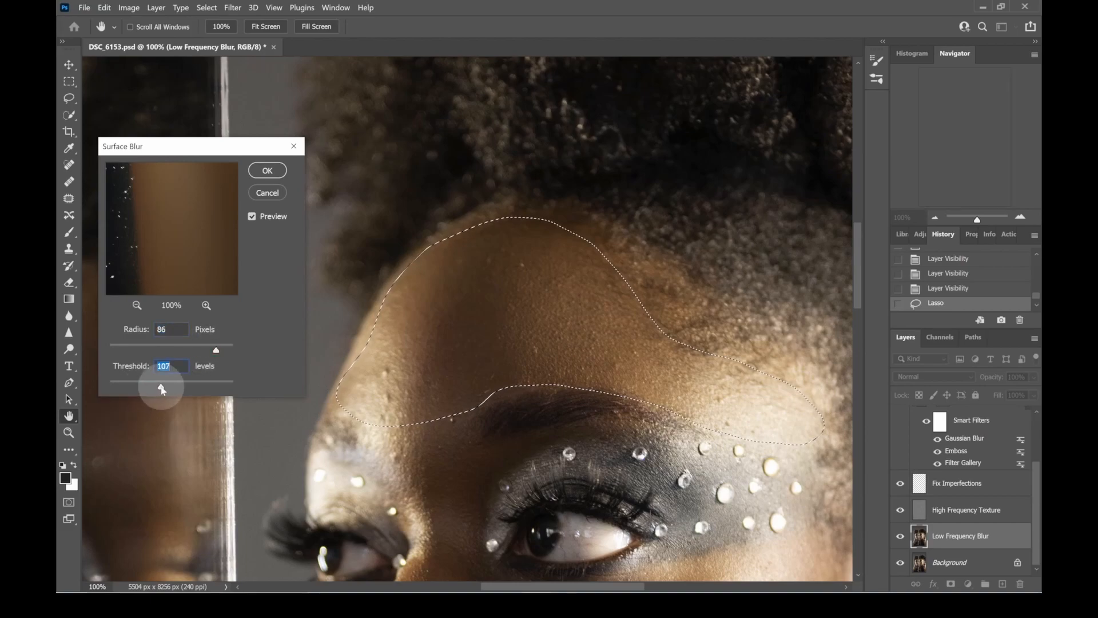
{"action": "left_click_drag", "start_coordinate": [216, 350], "coordinate": [232, 353]}
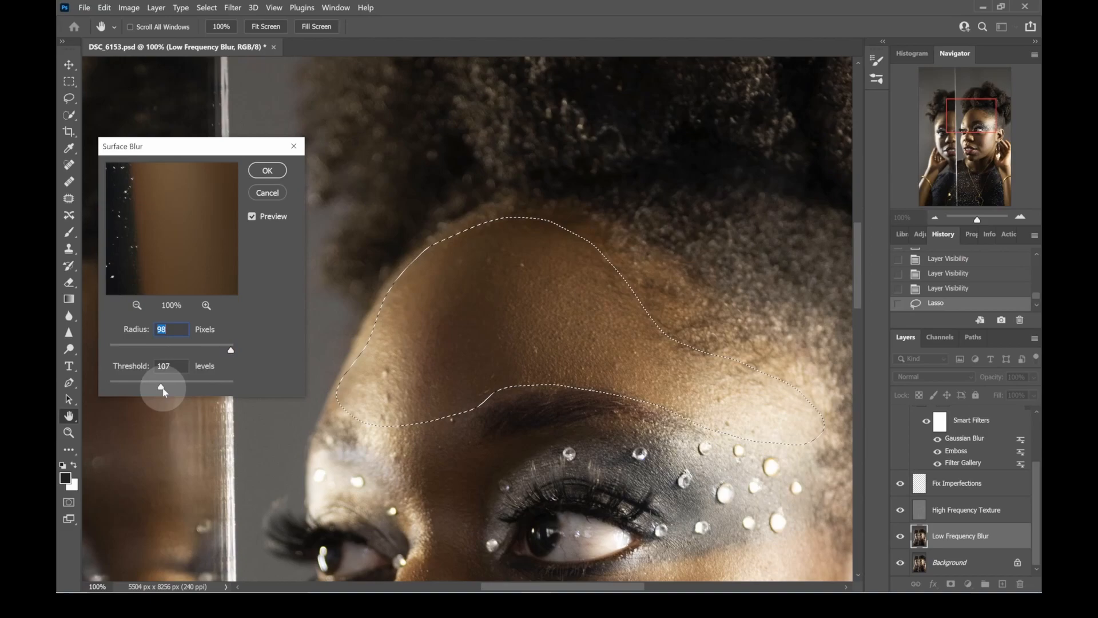
- Raise the Surface Blur threshold to 255 levels and compare the forehead with and without the preview
{"action": "left_click_drag", "start_coordinate": [163, 391], "coordinate": [185, 389]}
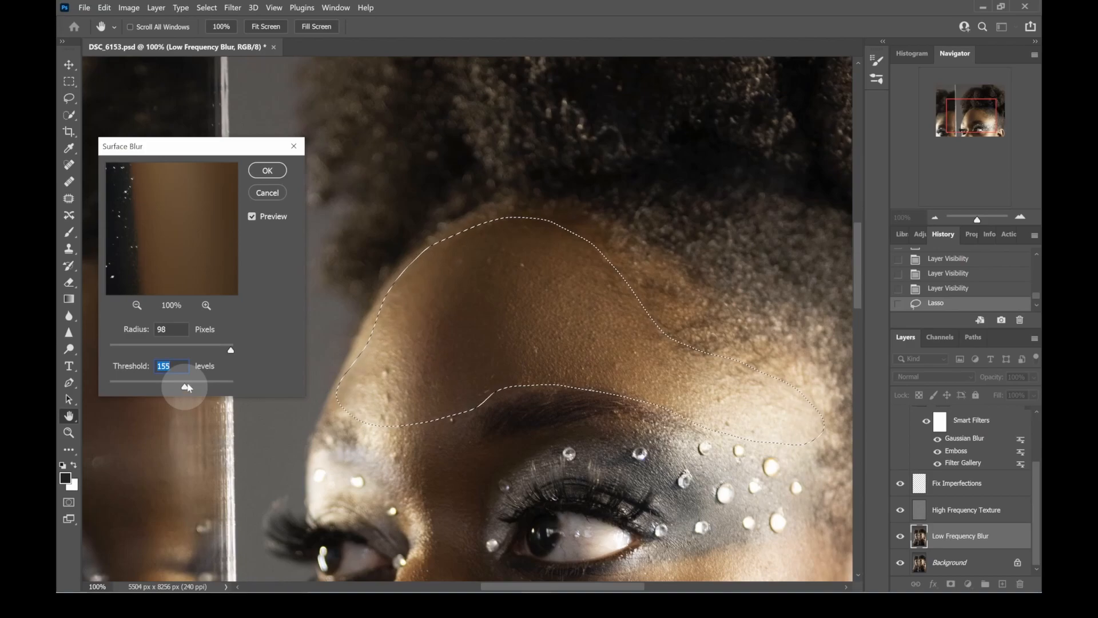
{"action": "left_click", "coordinate": [204, 383]}
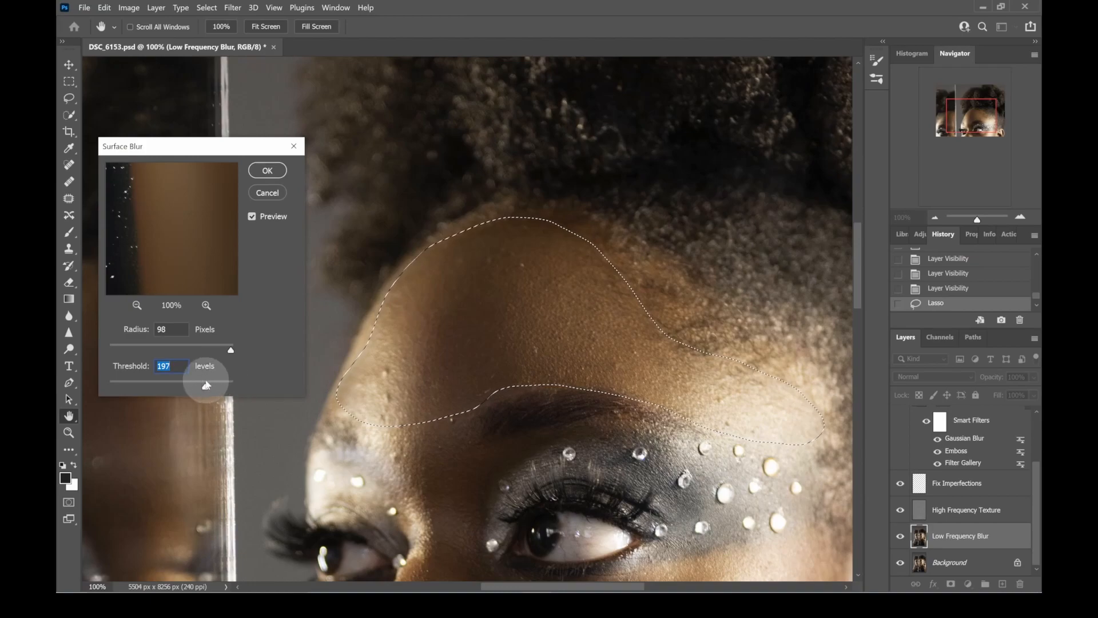
{"action": "left_click_drag", "start_coordinate": [210, 386], "coordinate": [223, 386]}
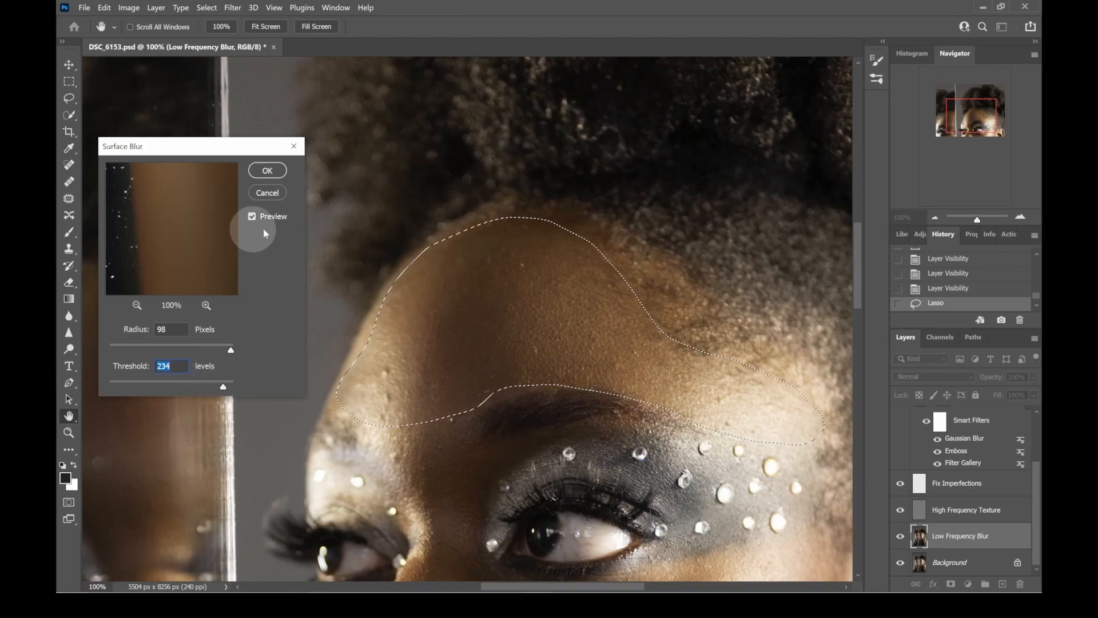
{"action": "left_click", "coordinate": [252, 216]}
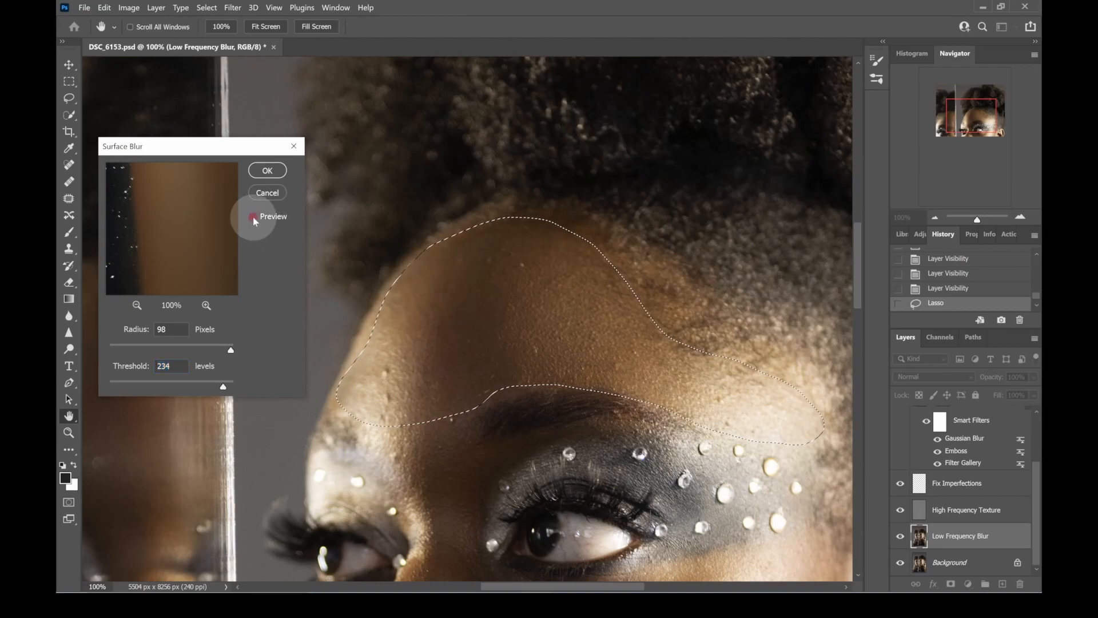
{"action": "left_click", "coordinate": [253, 218]}
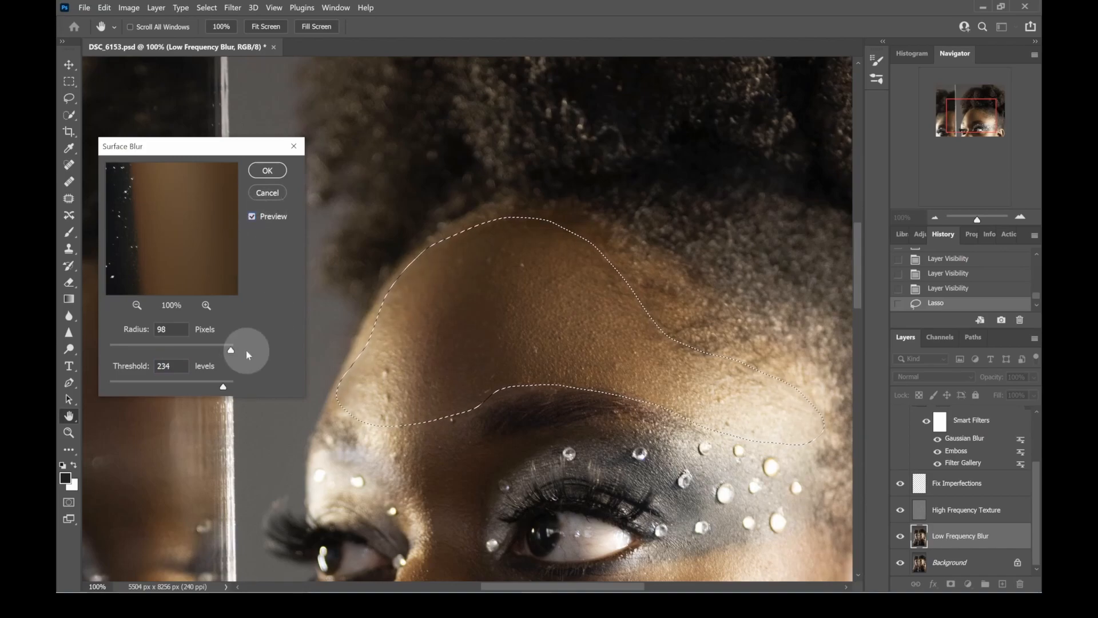
{"action": "left_click_drag", "start_coordinate": [223, 387], "coordinate": [235, 385]}
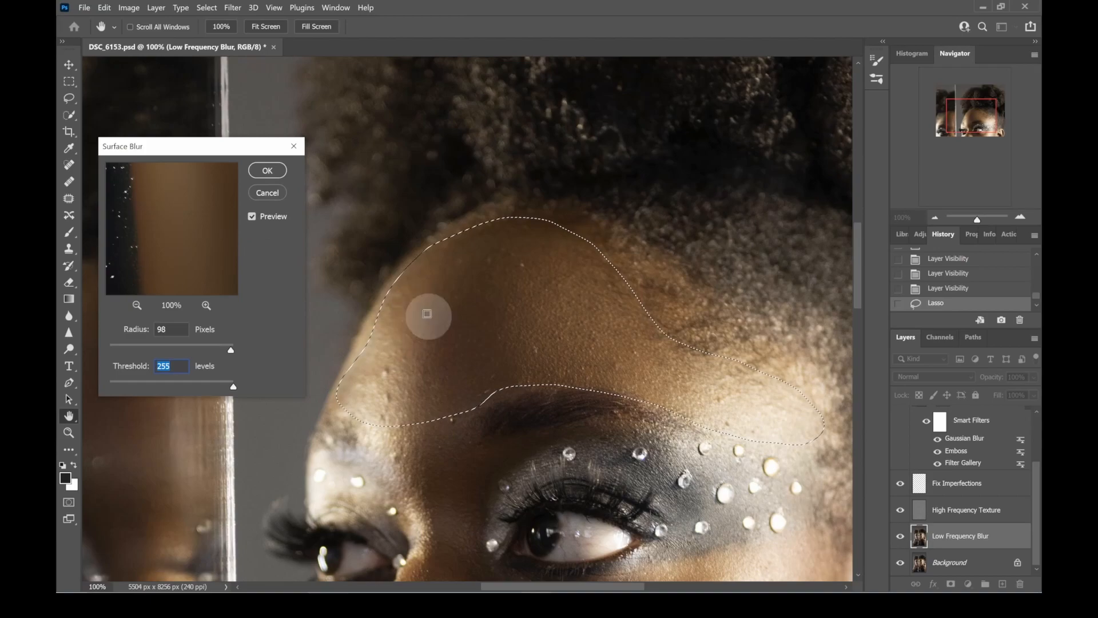
{"action": "left_click", "coordinate": [252, 216]}
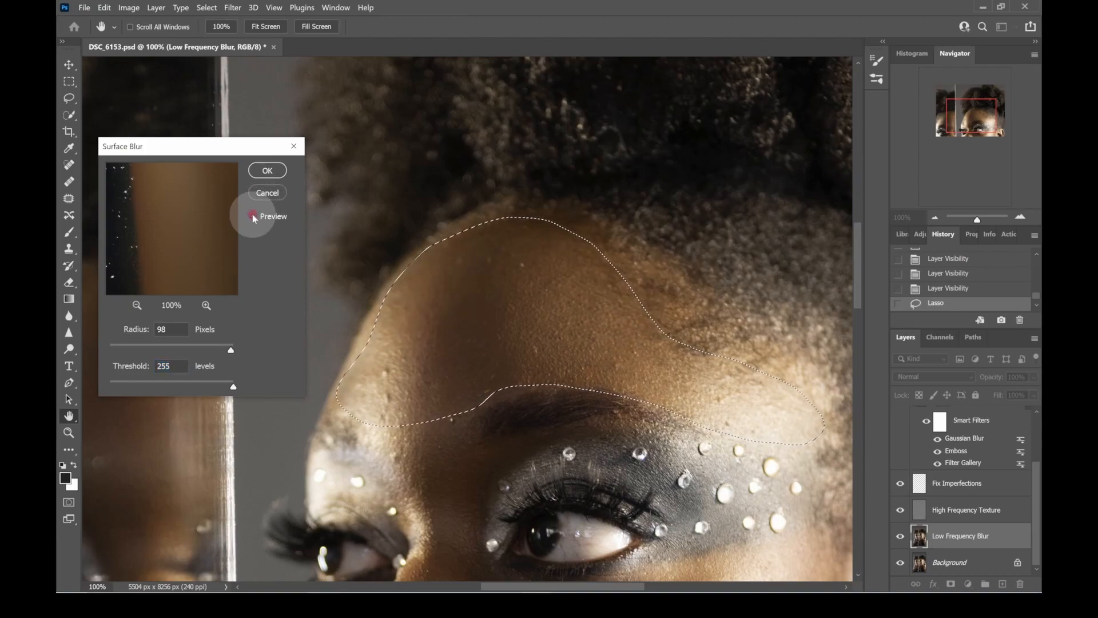
{"action": "left_click", "coordinate": [252, 217]}
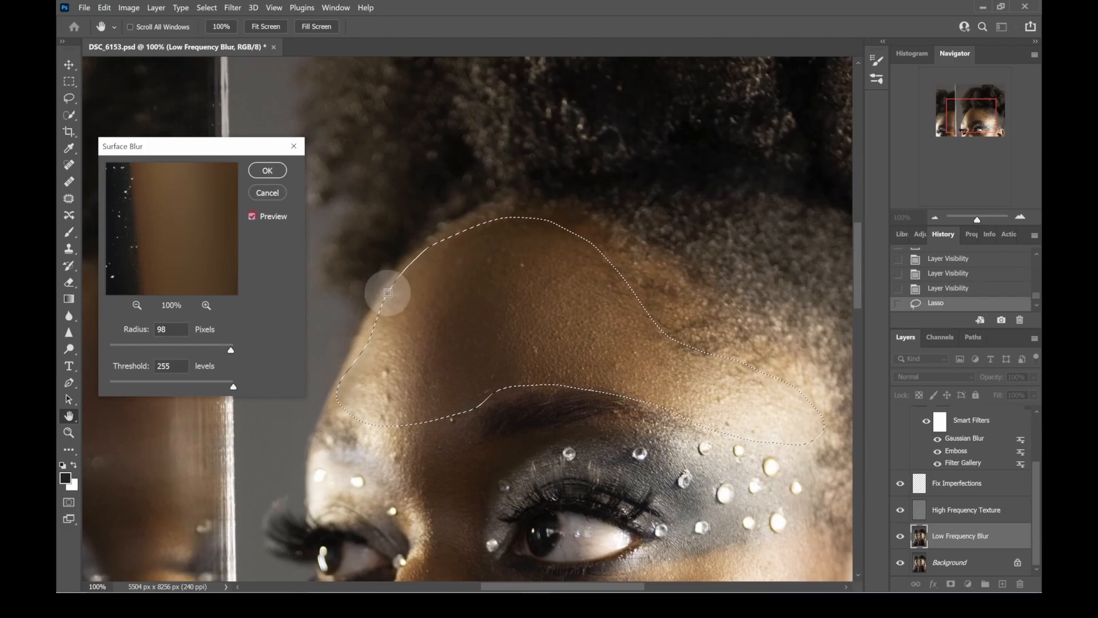
{"action": "left_click", "coordinate": [250, 216]}
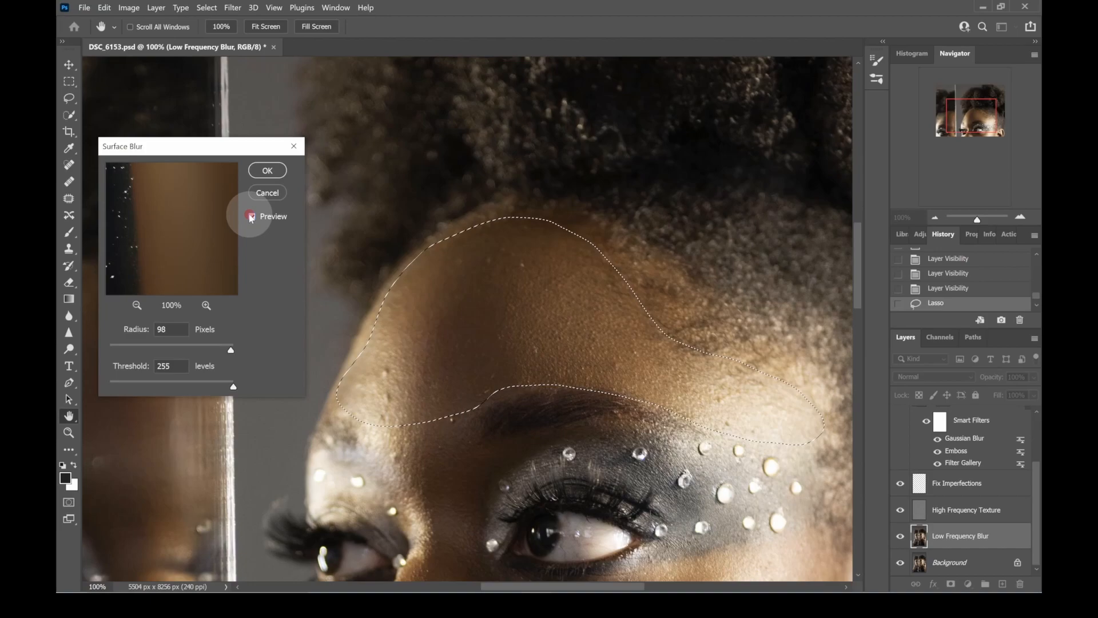
- Lower the Surface Blur radius and apply the filter to the selected forehead skin
{"action": "left_click_drag", "start_coordinate": [231, 349], "coordinate": [217, 352]}
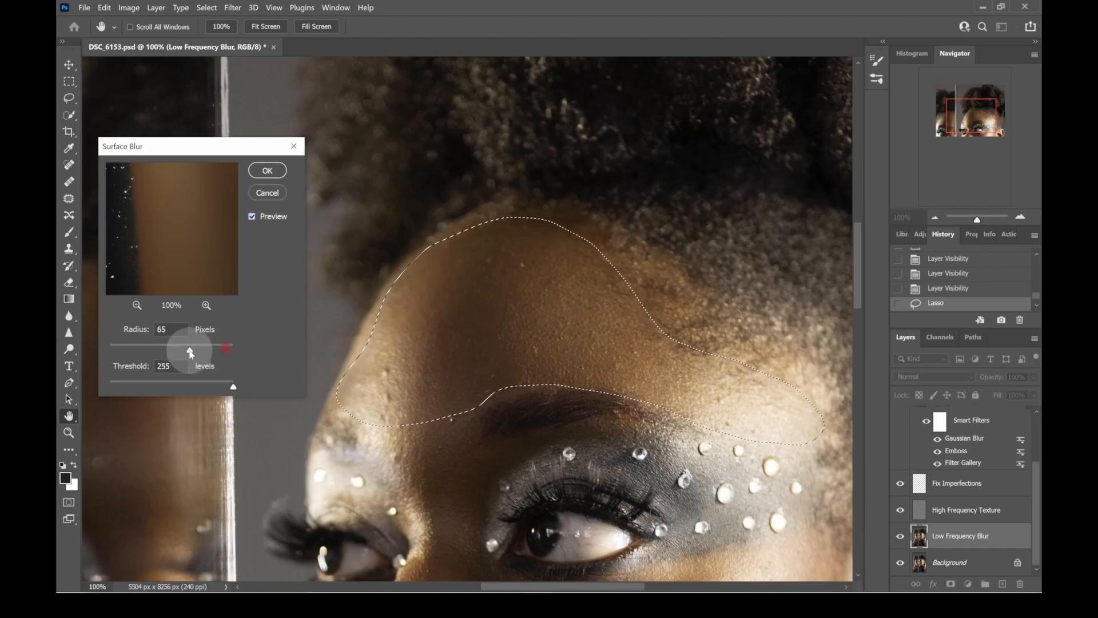
{"action": "left_click_drag", "start_coordinate": [215, 352], "coordinate": [149, 348]}
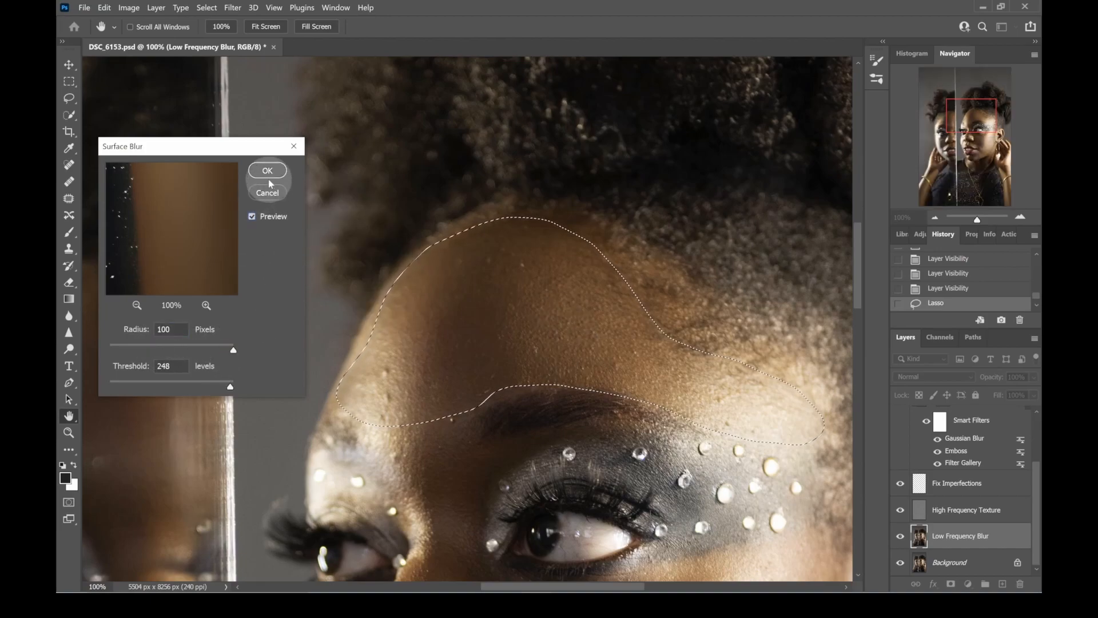
{"action": "left_click", "coordinate": [267, 171]}
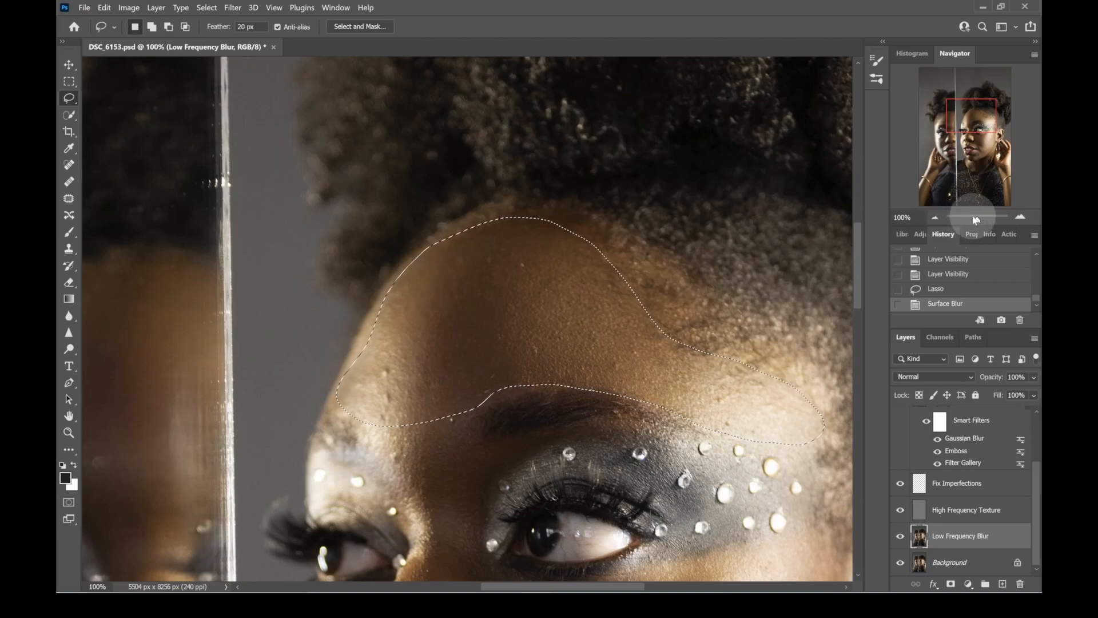
- Check the smoothed forehead against the rest of the face and clear the selection
{"action": "left_click_drag", "start_coordinate": [978, 222], "coordinate": [977, 224]}
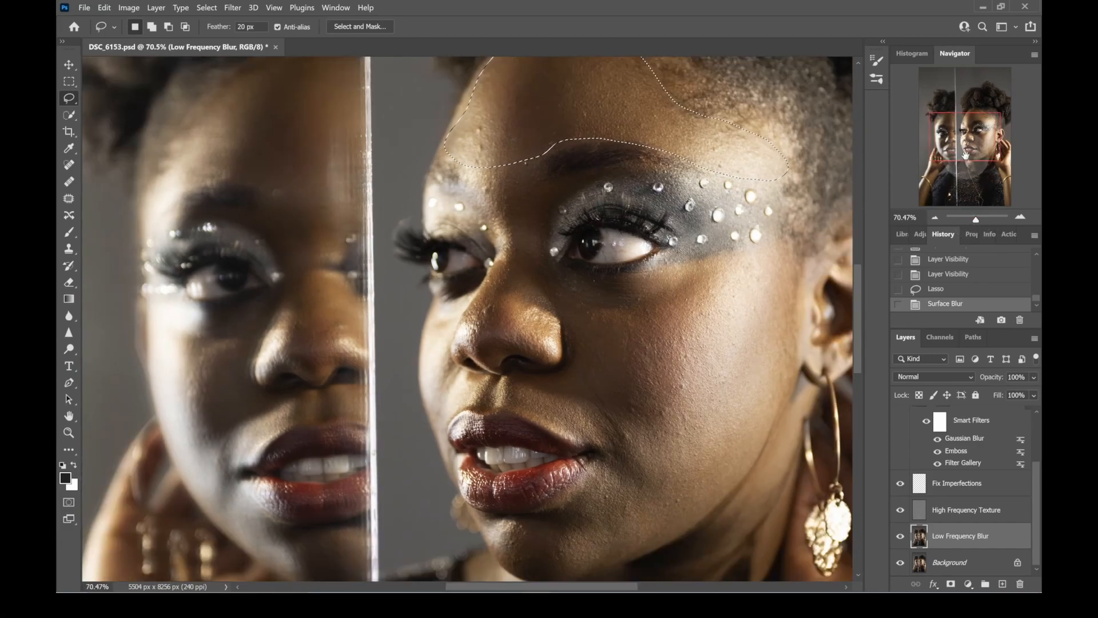
{"action": "left_click_drag", "start_coordinate": [671, 127], "coordinate": [682, 218]}
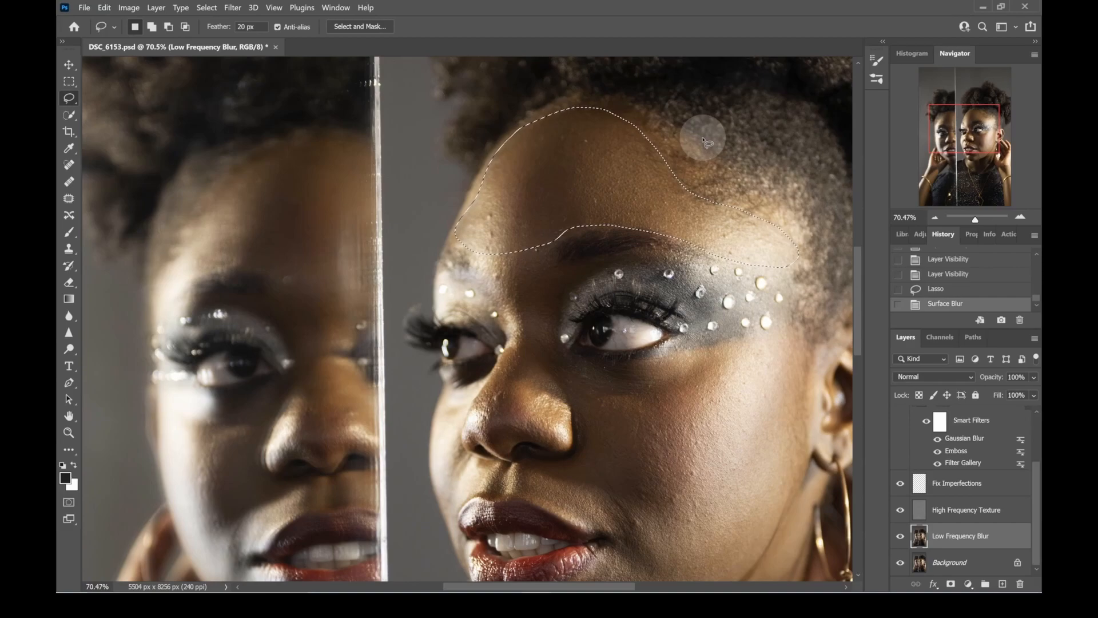
{"action": "key", "text": "ctrl+d"}
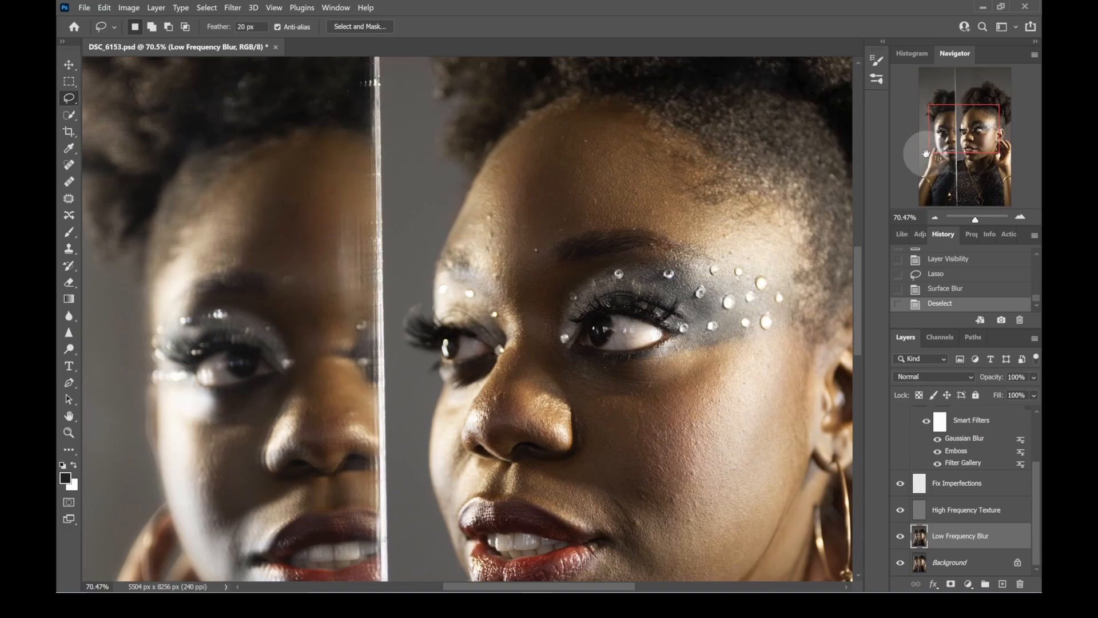
- Lasso the skin between the eyebrows down to the nose bridge and apply Surface Blur to it
{"action": "left_click_drag", "start_coordinate": [725, 263], "coordinate": [717, 155]}
{"action": "mouse_move", "coordinate": [441, 161]}
{"action": "left_mouse_down"}
{"action": "mouse_move", "coordinate": [543, 148]}
{"action": "mouse_move", "coordinate": [531, 191]}
{"action": "mouse_move", "coordinate": [553, 217]}
{"action": "mouse_move", "coordinate": [542, 292]}
{"action": "mouse_move", "coordinate": [515, 295]}
{"action": "mouse_move", "coordinate": [500, 280]}
{"action": "mouse_move", "coordinate": [444, 162]}
{"action": "left_mouse_up"}
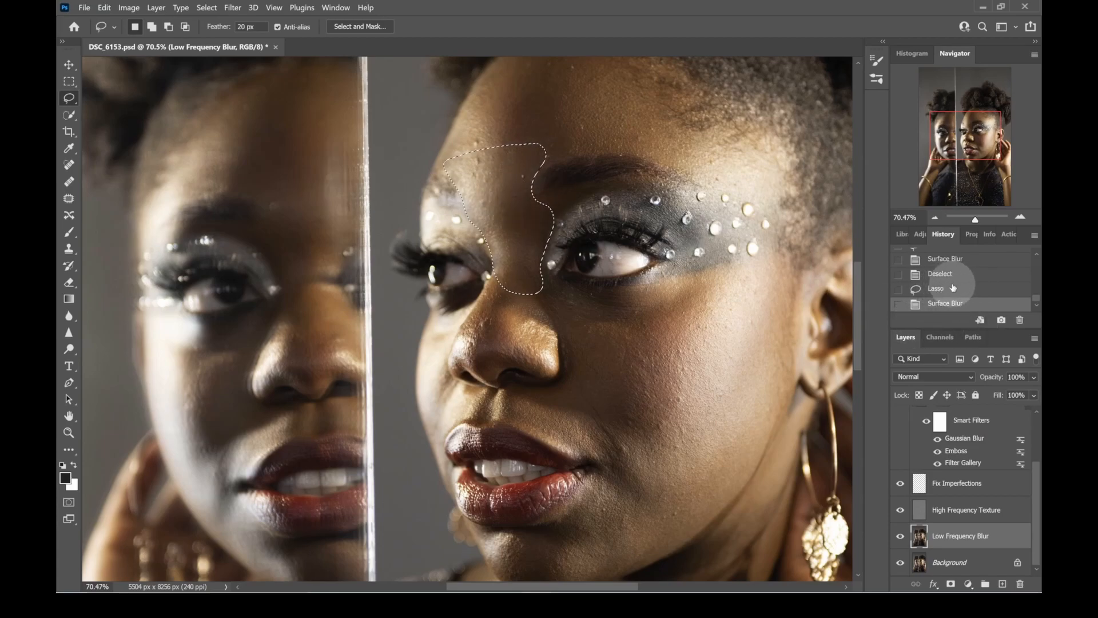
- Compare the brow area before and after the last Surface Blur in the history, keep the blur, and clear the selection
{"action": "left_click", "coordinate": [949, 289]}
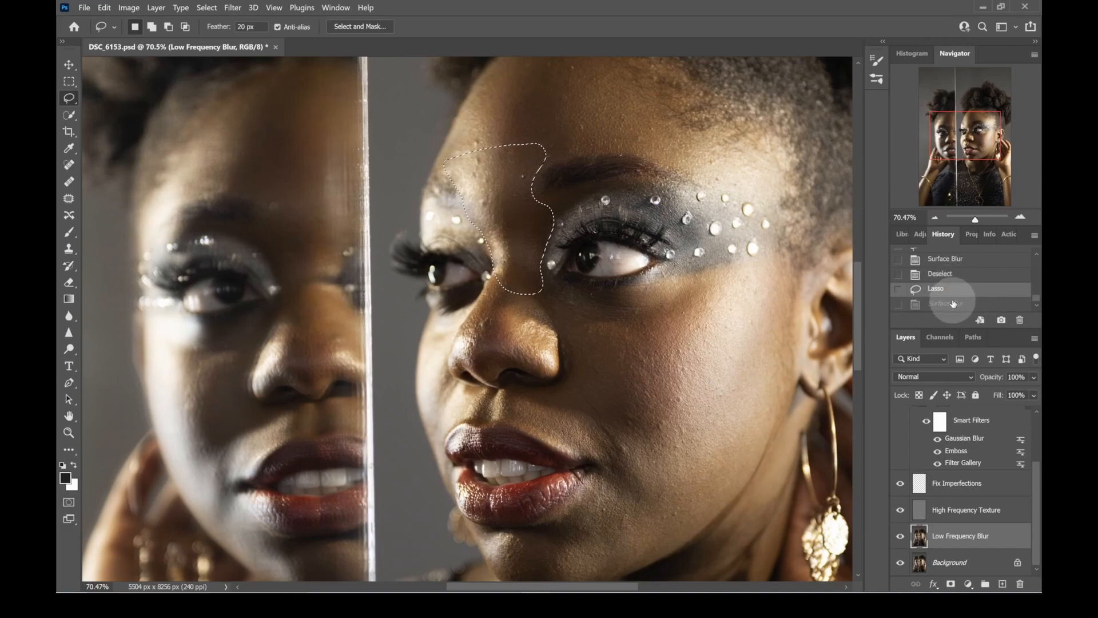
{"action": "left_click", "coordinate": [953, 303]}
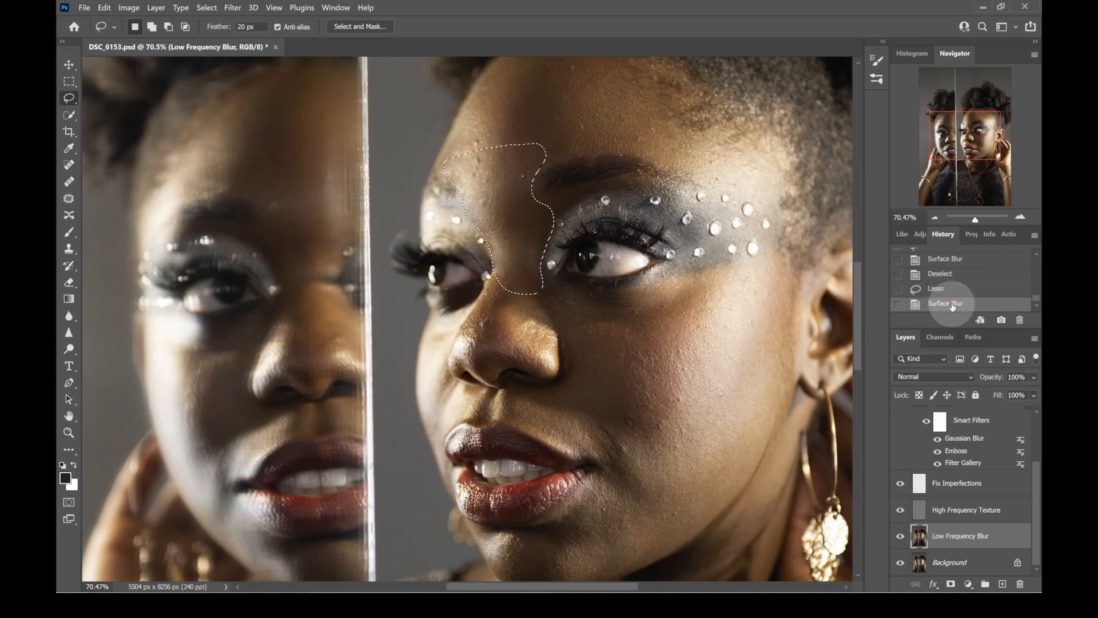
{"action": "left_click", "coordinate": [955, 288]}
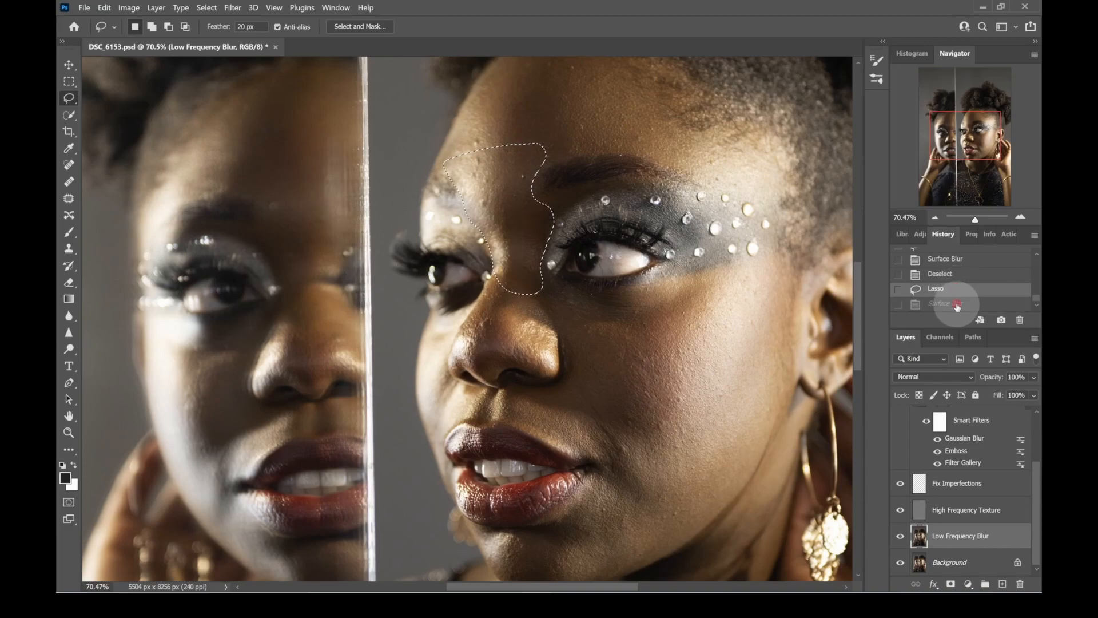
{"action": "left_click", "coordinate": [957, 305]}
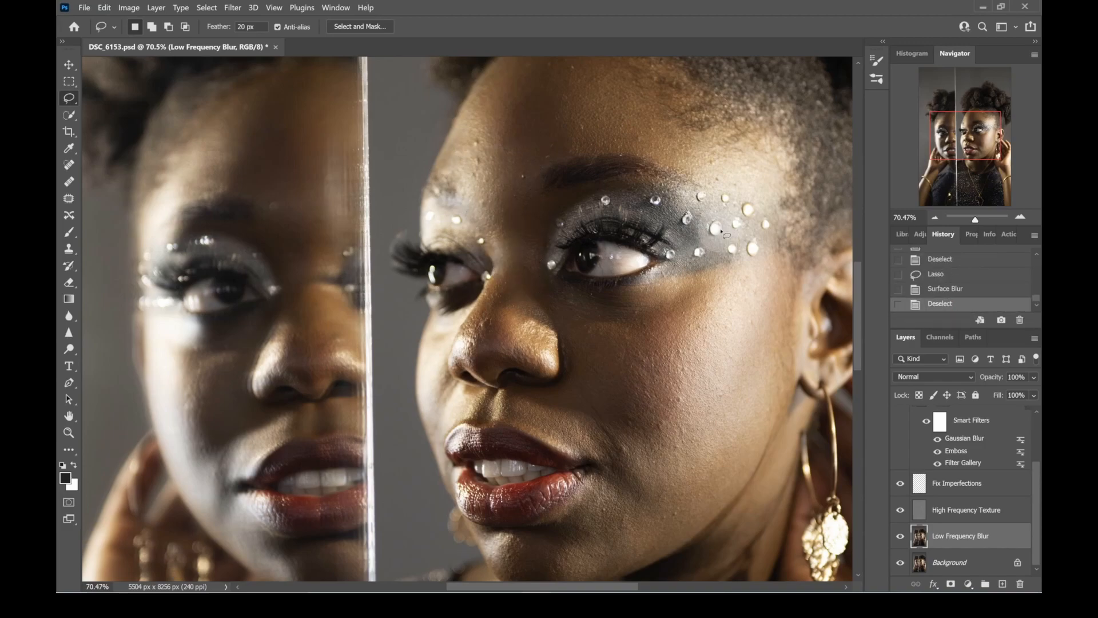
- Lasso the near cheek from under the eye to the jaw, apply Surface Blur to it, and clear the selection
{"action": "left_click", "coordinate": [512, 261]}
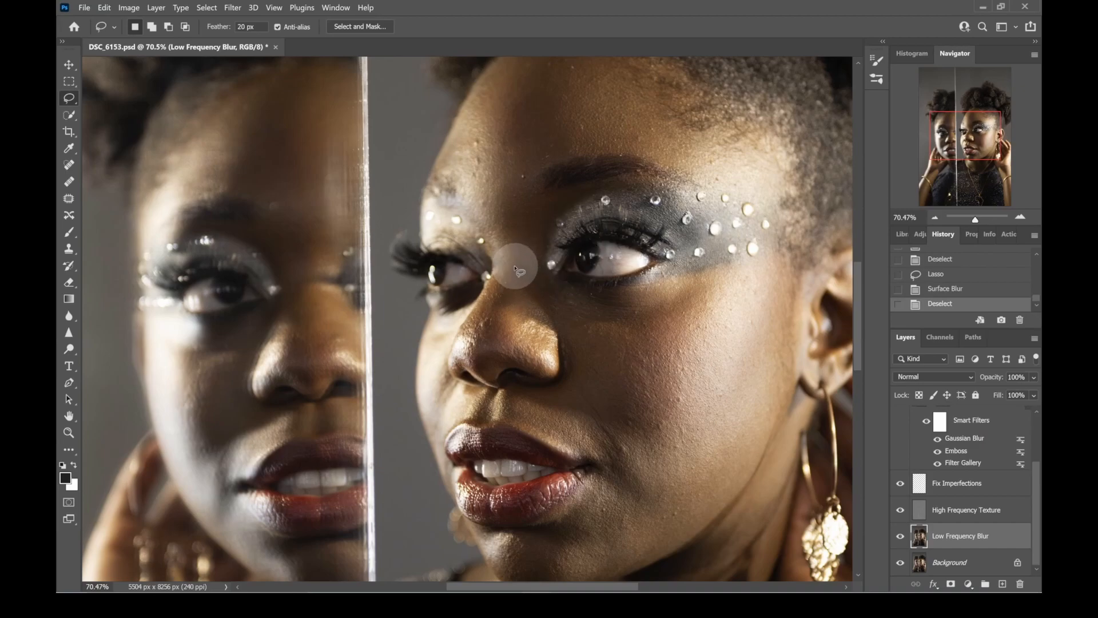
{"action": "mouse_move", "coordinate": [503, 275]}
{"action": "left_mouse_down"}
{"action": "mouse_move", "coordinate": [559, 296]}
{"action": "mouse_move", "coordinate": [636, 295]}
{"action": "mouse_move", "coordinate": [709, 268]}
{"action": "mouse_move", "coordinate": [792, 279]}
{"action": "mouse_move", "coordinate": [800, 329]}
{"action": "mouse_move", "coordinate": [780, 404]}
{"action": "mouse_move", "coordinate": [748, 475]}
{"action": "mouse_move", "coordinate": [681, 553]}
{"action": "mouse_move", "coordinate": [609, 581]}
{"action": "mouse_move", "coordinate": [532, 582]}
{"action": "mouse_move", "coordinate": [522, 539]}
{"action": "mouse_move", "coordinate": [602, 474]}
{"action": "mouse_move", "coordinate": [595, 456]}
{"action": "mouse_move", "coordinate": [514, 414]}
{"action": "mouse_move", "coordinate": [506, 397]}
{"action": "mouse_move", "coordinate": [559, 379]}
{"action": "mouse_move", "coordinate": [562, 357]}
{"action": "mouse_move", "coordinate": [551, 328]}
{"action": "mouse_move", "coordinate": [522, 300]}
{"action": "mouse_move", "coordinate": [501, 299]}
{"action": "mouse_move", "coordinate": [506, 269]}
{"action": "left_mouse_up"}
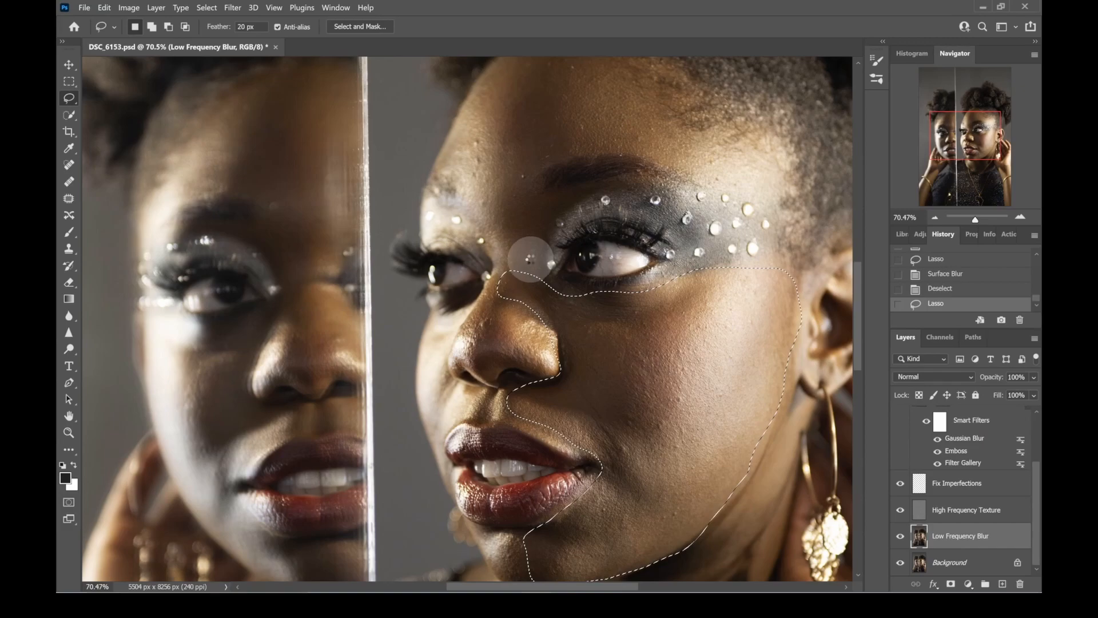
{"action": "key", "text": "ctrl+alt+f"}
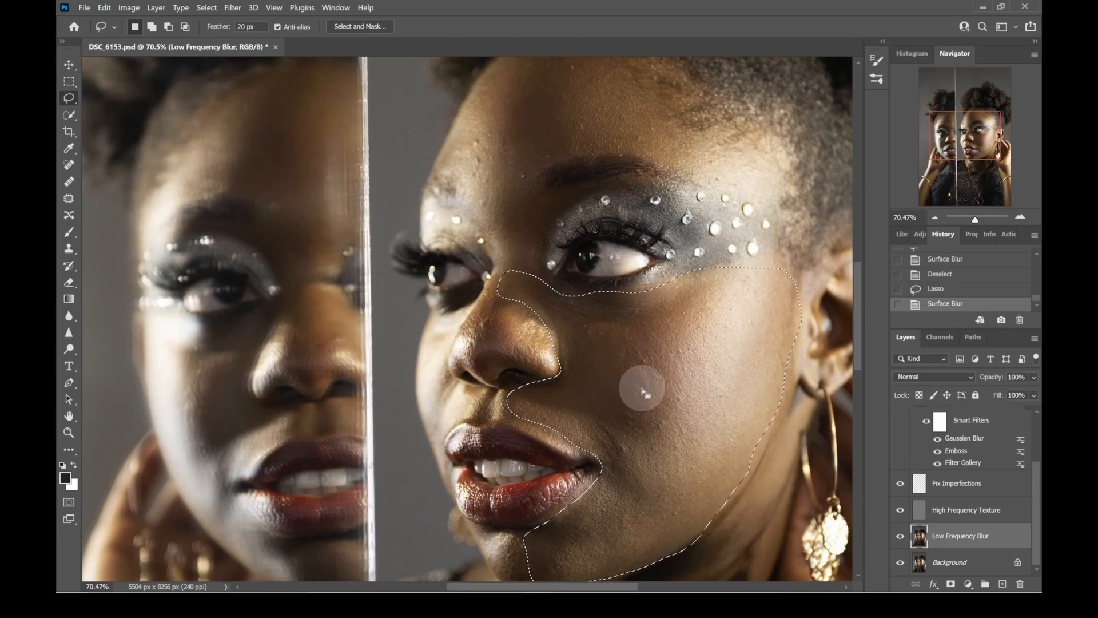
{"action": "left_click_drag", "start_coordinate": [637, 404], "coordinate": [615, 344]}
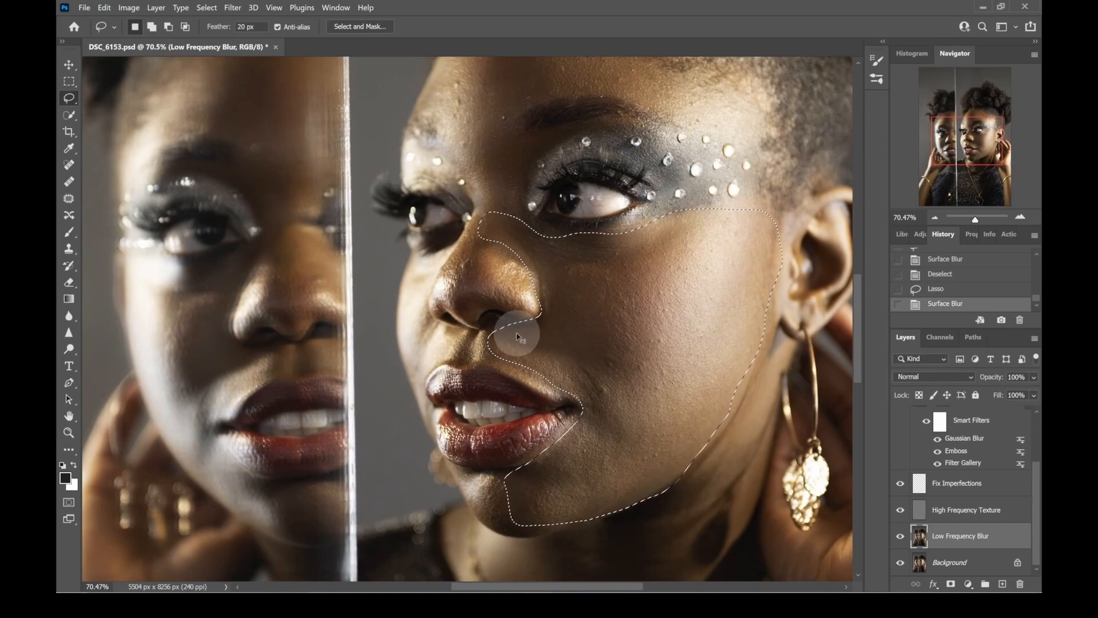
{"action": "key", "text": "ctrl+d"}
- Try Surface Blur on a lassoed area of the far cheek and upper lip, compare it in the history, and revert it
{"action": "mouse_move", "coordinate": [410, 249]}
{"action": "left_mouse_down"}
{"action": "mouse_move", "coordinate": [443, 248]}
{"action": "mouse_move", "coordinate": [426, 295]}
{"action": "mouse_move", "coordinate": [452, 332]}
{"action": "mouse_move", "coordinate": [483, 331]}
{"action": "mouse_move", "coordinate": [517, 350]}
{"action": "mouse_move", "coordinate": [427, 373]}
{"action": "mouse_move", "coordinate": [425, 396]}
{"action": "mouse_move", "coordinate": [397, 327]}
{"action": "mouse_move", "coordinate": [400, 279]}
{"action": "mouse_move", "coordinate": [426, 240]}
{"action": "left_mouse_up"}
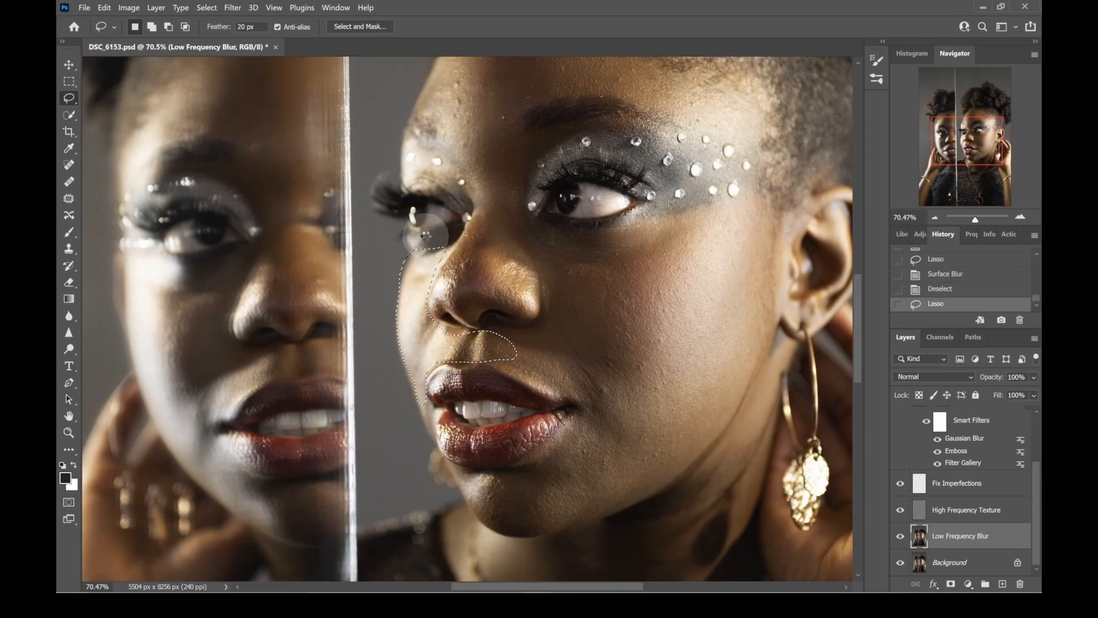
{"action": "key", "text": "ctrl+alt+f"}
{"action": "key", "text": "ctrl+d"}
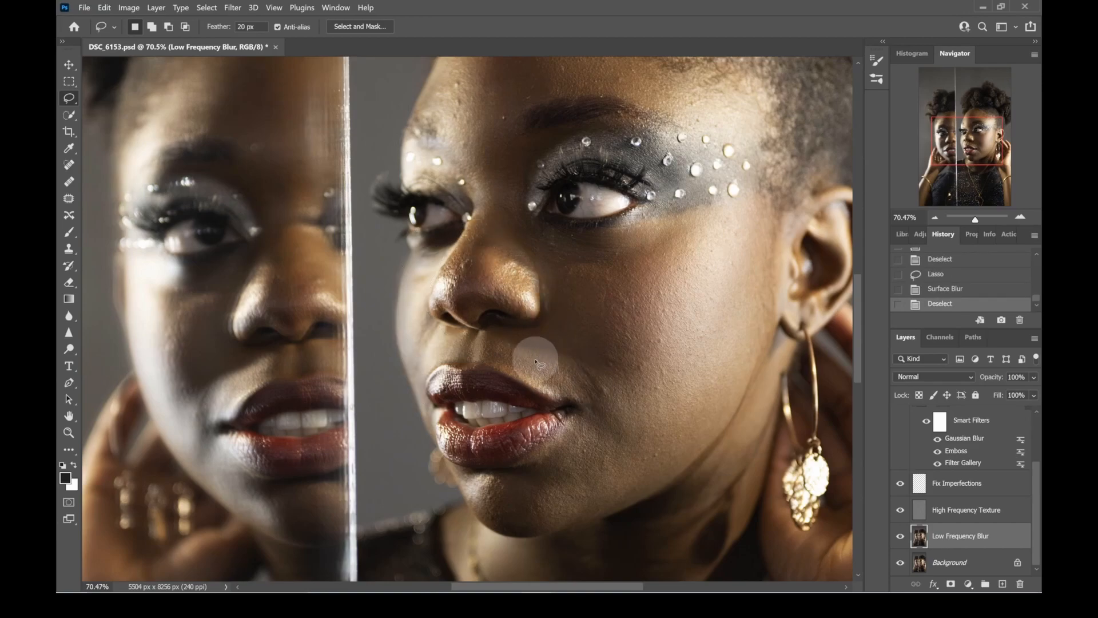
{"action": "left_click", "coordinate": [961, 292]}
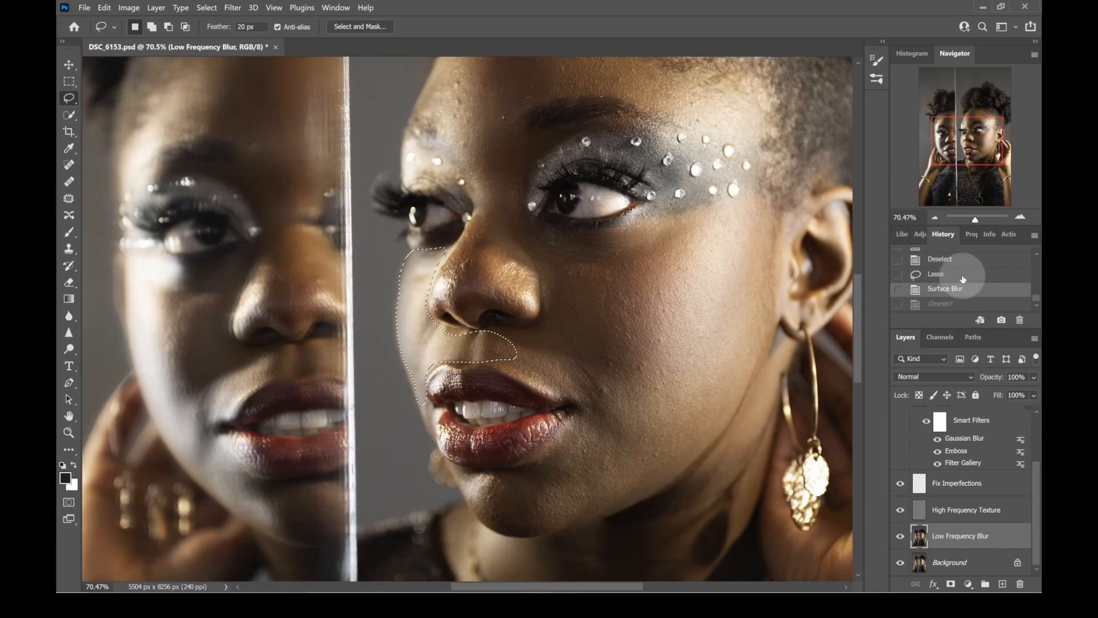
{"action": "left_click", "coordinate": [963, 277]}
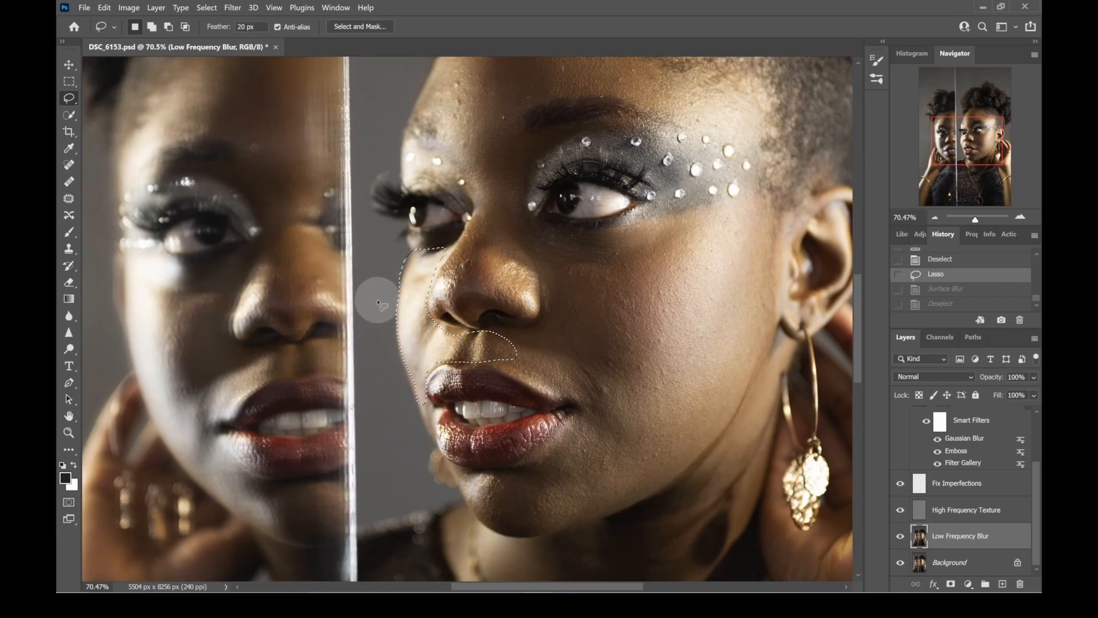
{"action": "left_click", "coordinate": [948, 292]}
{"action": "left_click", "coordinate": [943, 279]}
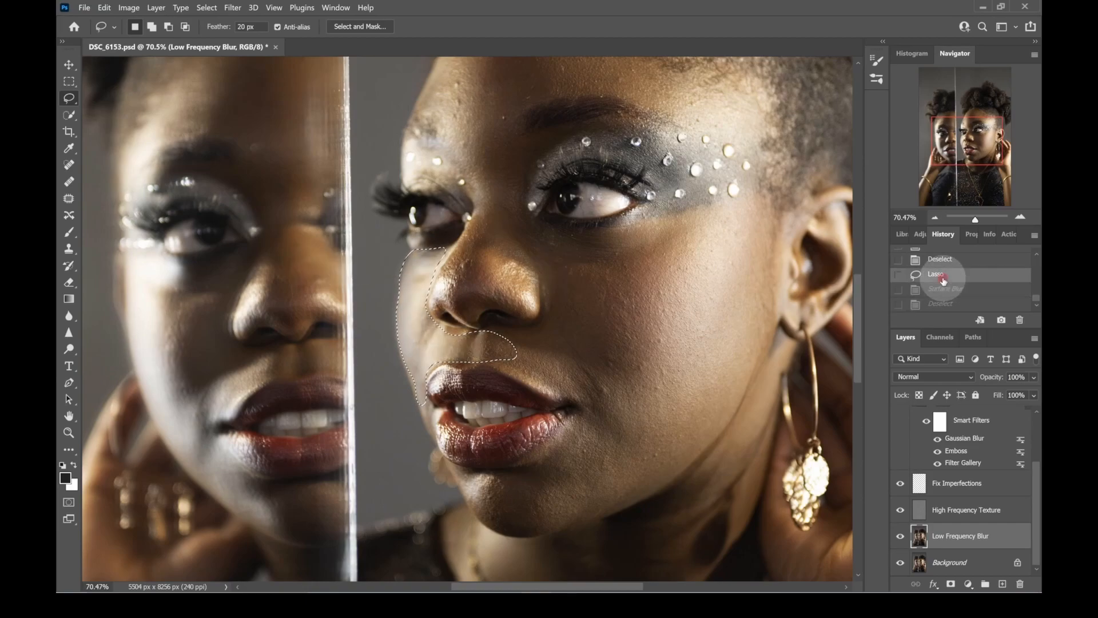
{"action": "left_click", "coordinate": [459, 293]}
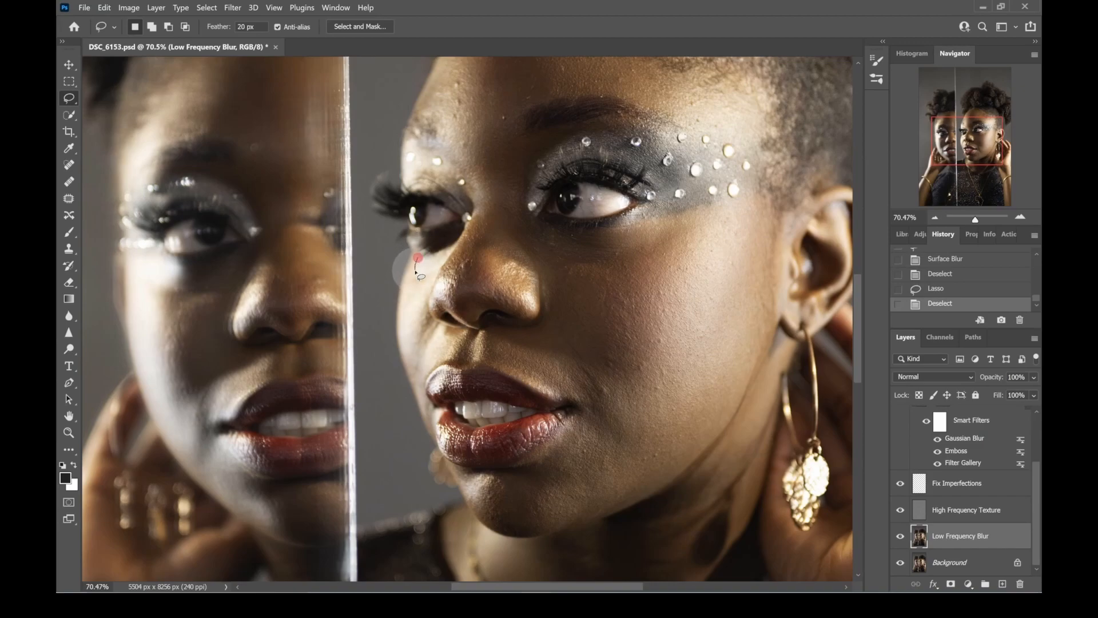
{"action": "left_click_drag", "start_coordinate": [413, 285], "coordinate": [417, 277]}
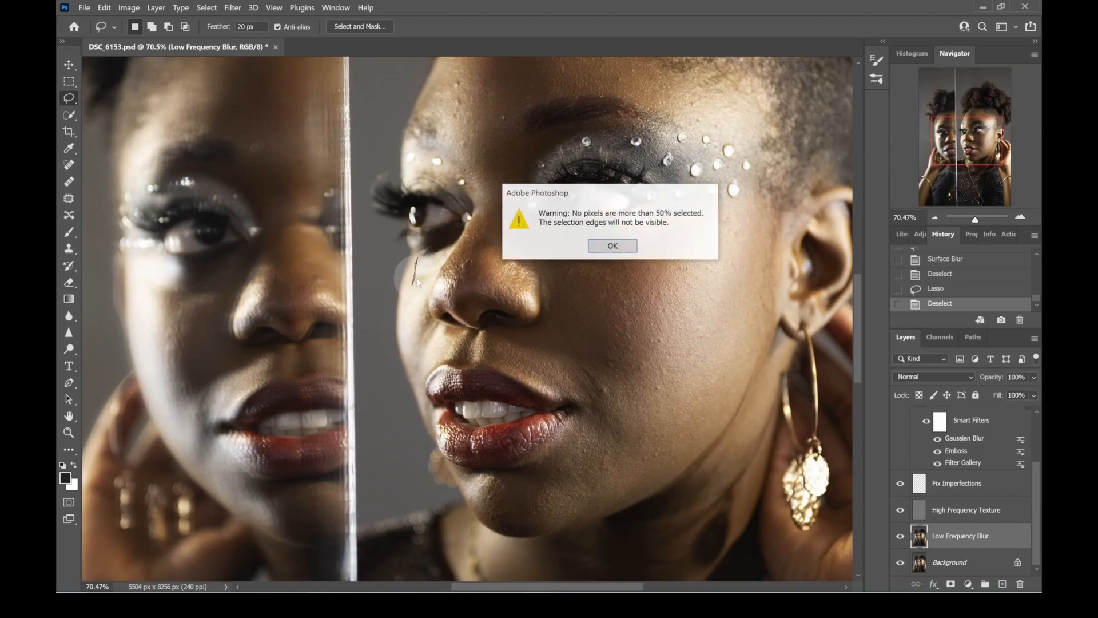
{"action": "left_click", "coordinate": [609, 245]}
{"action": "left_click_drag", "start_coordinate": [419, 259], "coordinate": [413, 280]}
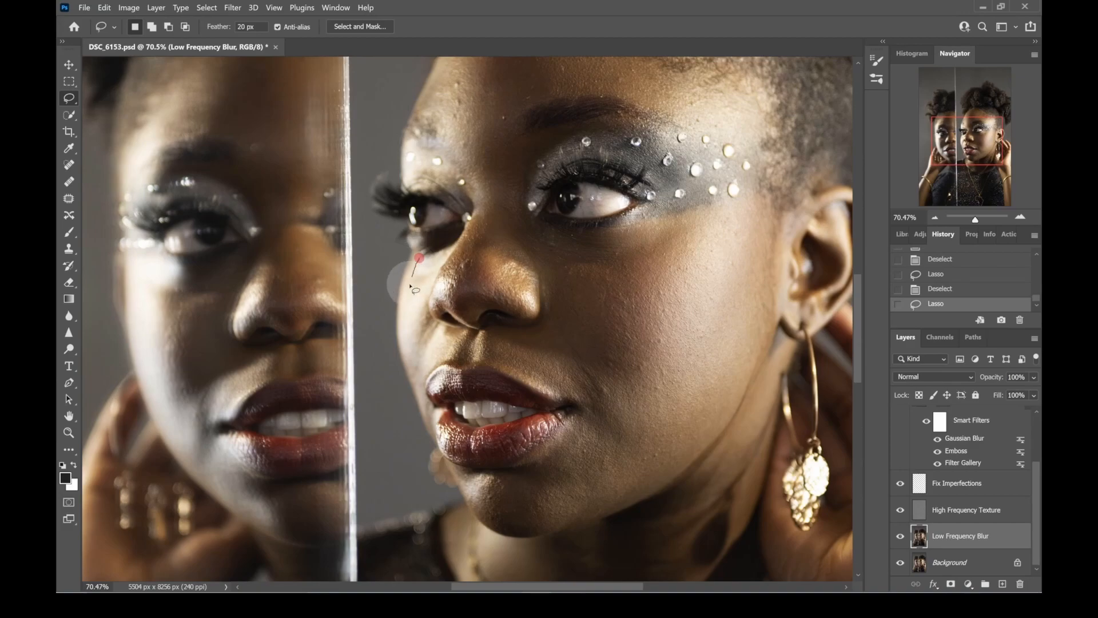
{"action": "left_click_drag", "start_coordinate": [403, 340], "coordinate": [416, 378]}
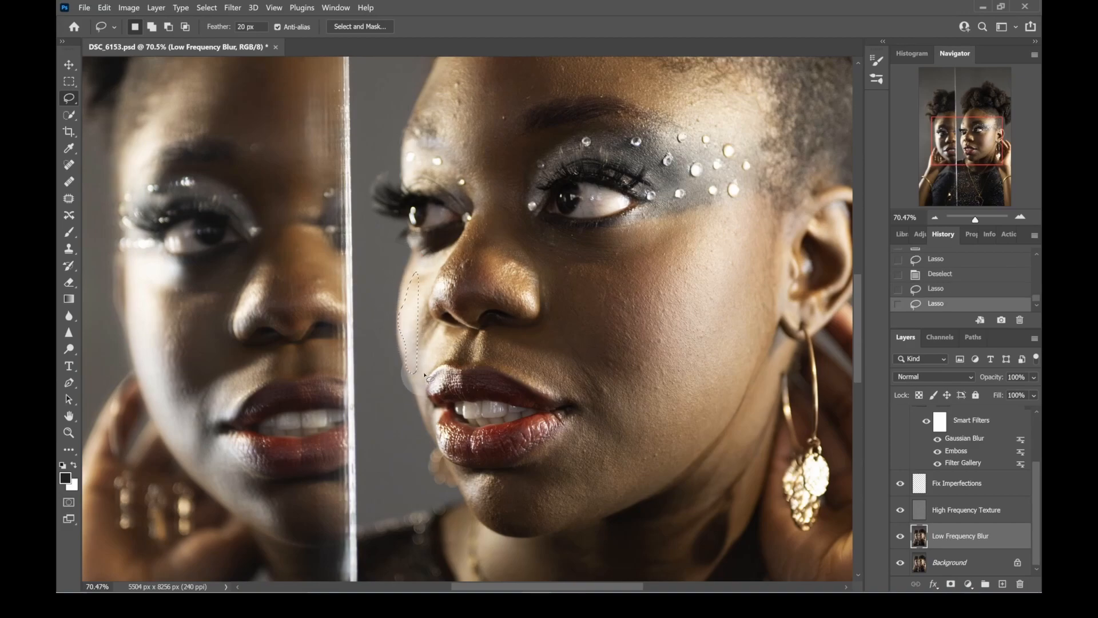
{"action": "left_click", "coordinate": [416, 258]}
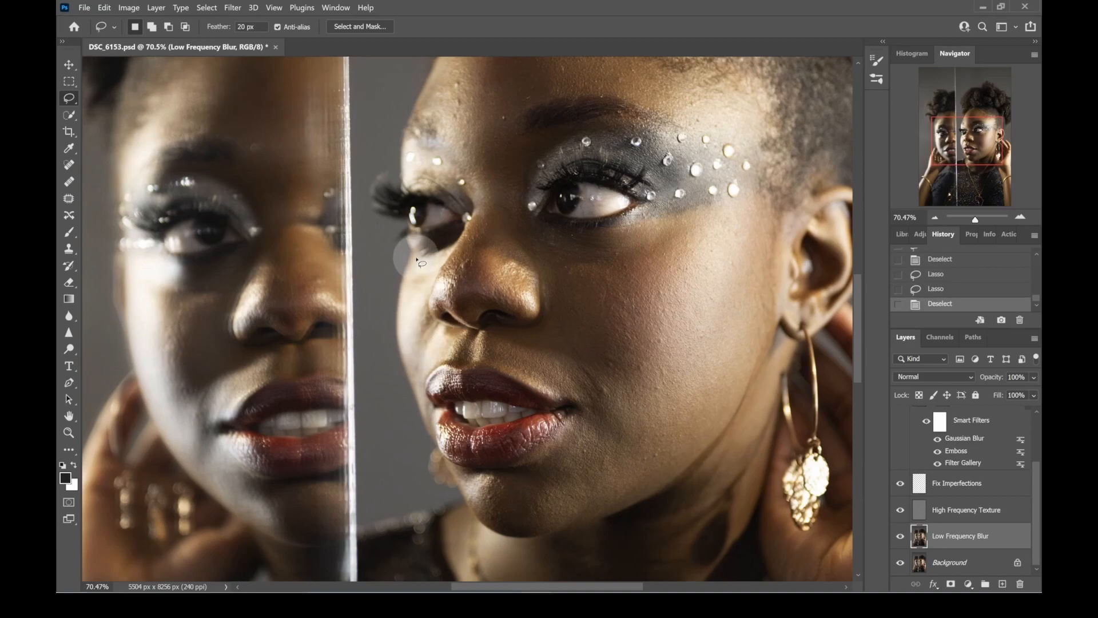
- Try Surface Blur on a smaller lasso of the far cheek beside the nose, revert the blur, and clear the selection
{"action": "mouse_move", "coordinate": [417, 258]}
{"action": "left_mouse_down"}
{"action": "mouse_move", "coordinate": [451, 251]}
{"action": "mouse_move", "coordinate": [431, 281]}
{"action": "left_mouse_up"}
{"action": "mouse_move", "coordinate": [434, 331]}
{"action": "left_mouse_down"}
{"action": "mouse_move", "coordinate": [475, 339]}
{"action": "mouse_move", "coordinate": [473, 353]}
{"action": "mouse_move", "coordinate": [412, 371]}
{"action": "mouse_move", "coordinate": [402, 331]}
{"action": "mouse_move", "coordinate": [418, 255]}
{"action": "mouse_move", "coordinate": [438, 240]}
{"action": "mouse_move", "coordinate": [429, 252]}
{"action": "left_mouse_up"}
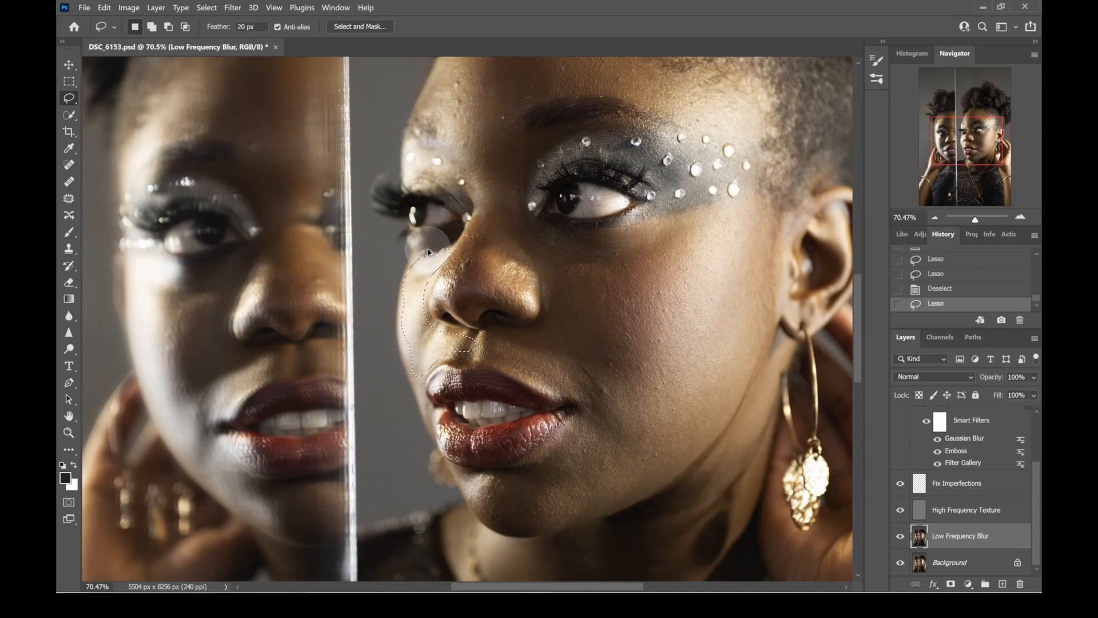
{"action": "key", "text": "ctrl+alt+f"}
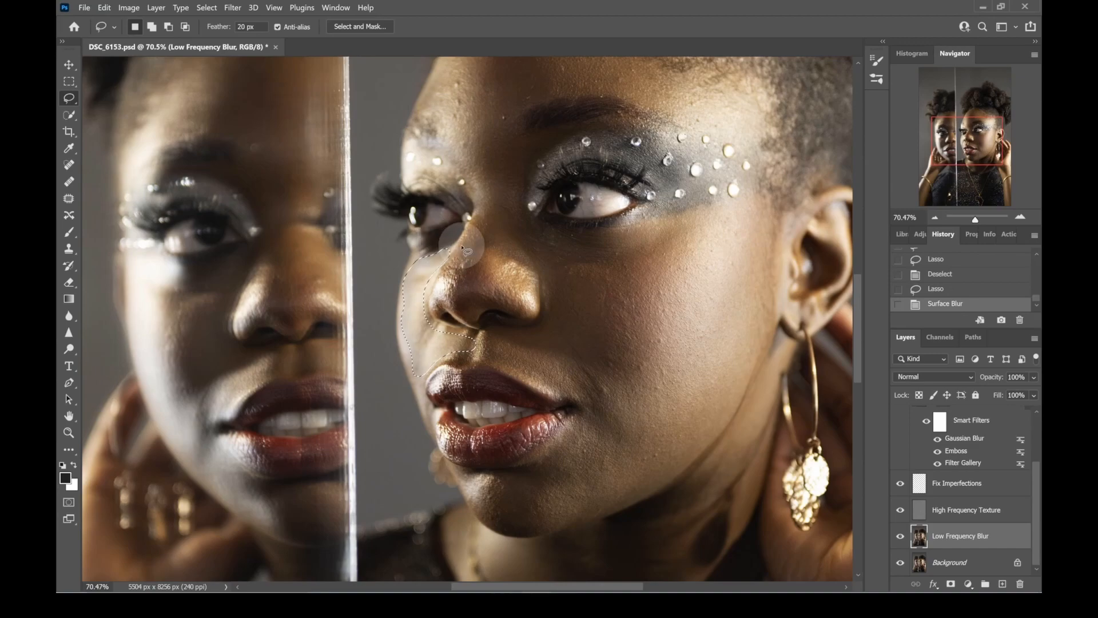
{"action": "key", "text": "ctrl+d"}
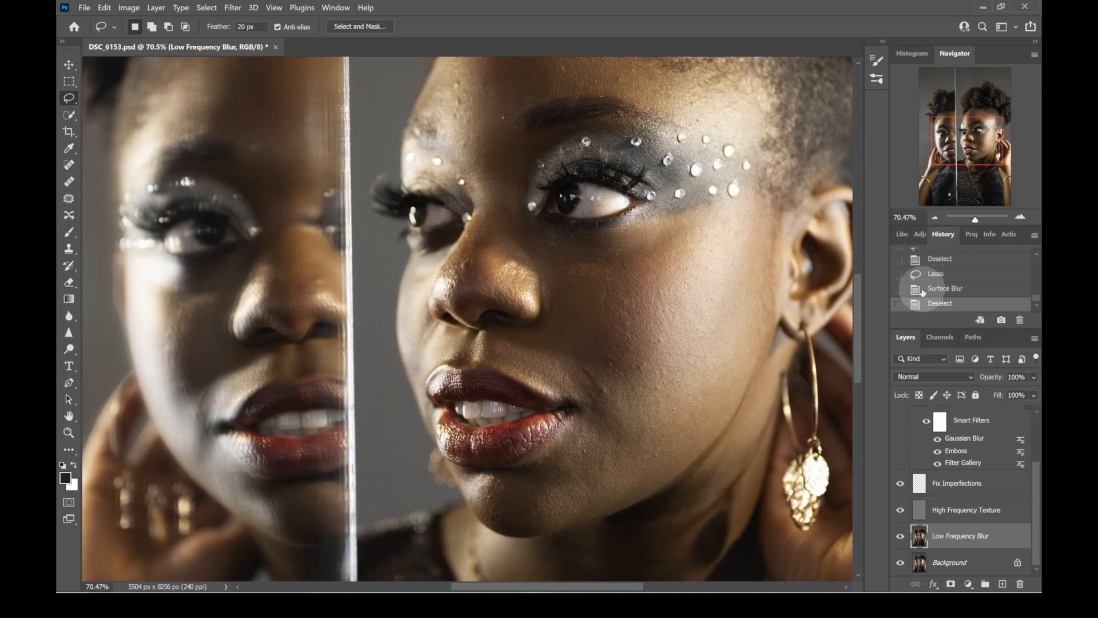
{"action": "left_click", "coordinate": [937, 274]}
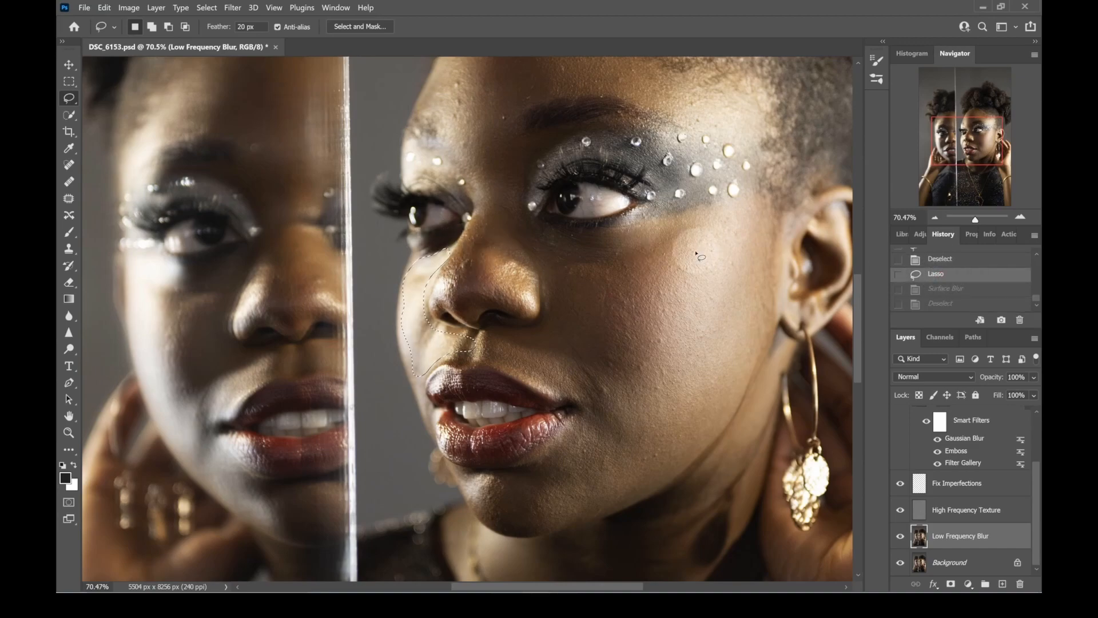
{"action": "key", "text": "ctrl+d"}
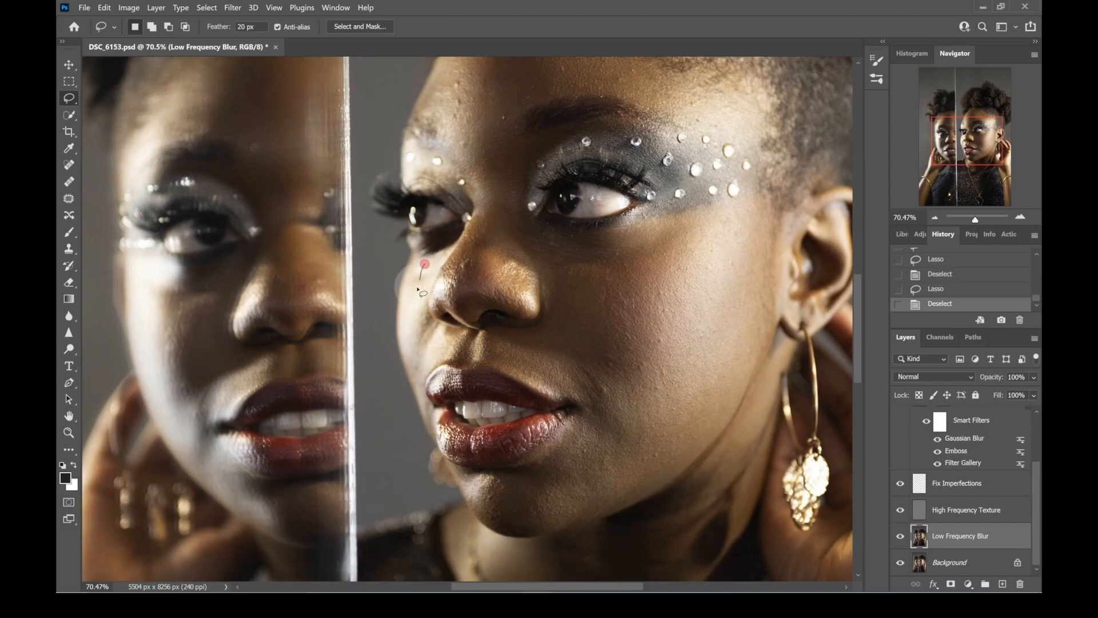
- Try Surface Blur on a lasso kept farther inside the far cheek's edge, and step back in the history to before that lasso
{"action": "mouse_move", "coordinate": [414, 342]}
{"action": "left_mouse_down"}
{"action": "mouse_move", "coordinate": [416, 365]}
{"action": "mouse_move", "coordinate": [456, 359]}
{"action": "mouse_move", "coordinate": [467, 347]}
{"action": "mouse_move", "coordinate": [441, 332]}
{"action": "left_mouse_up"}
{"action": "left_click_drag", "start_coordinate": [428, 286], "coordinate": [432, 254]}
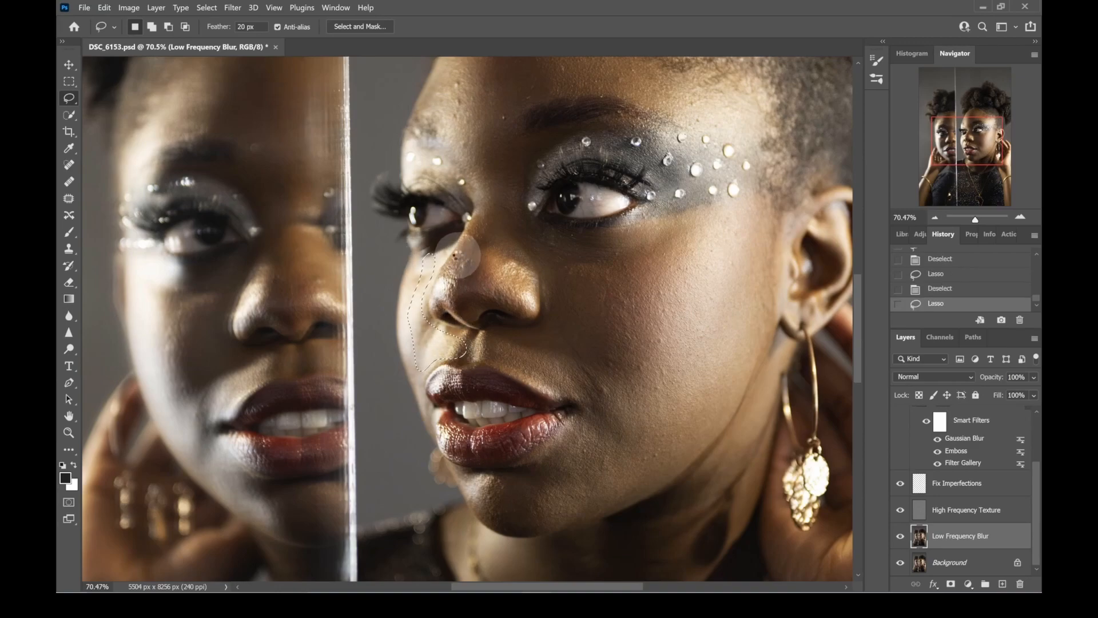
{"action": "key", "text": "ctrl+alt+f"}
{"action": "key", "text": "ctrl+d"}
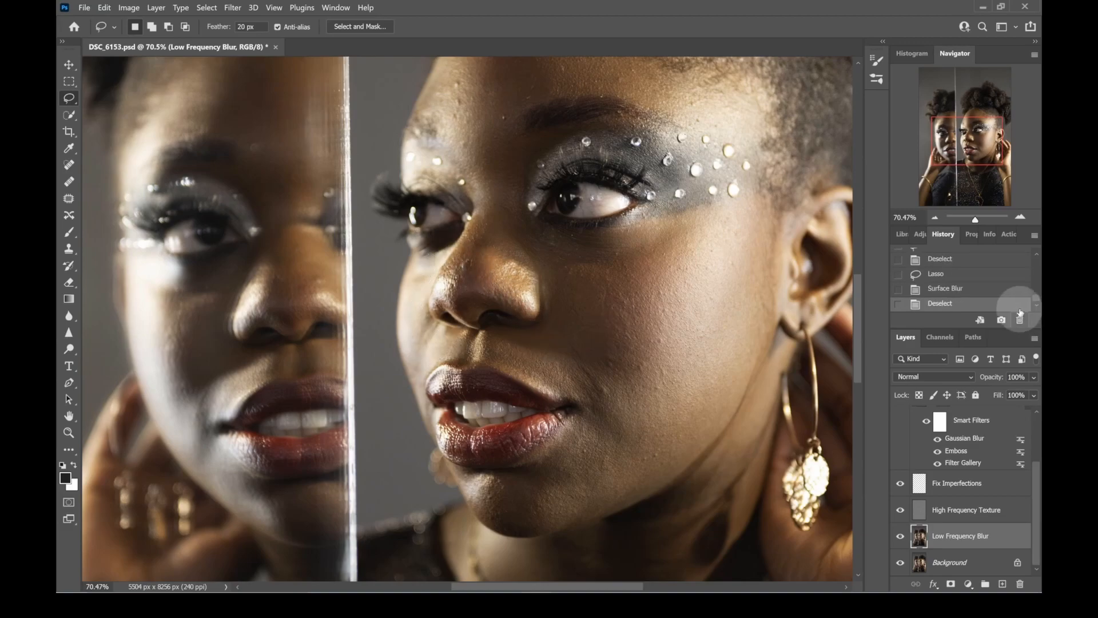
{"action": "left_click", "coordinate": [956, 275]}
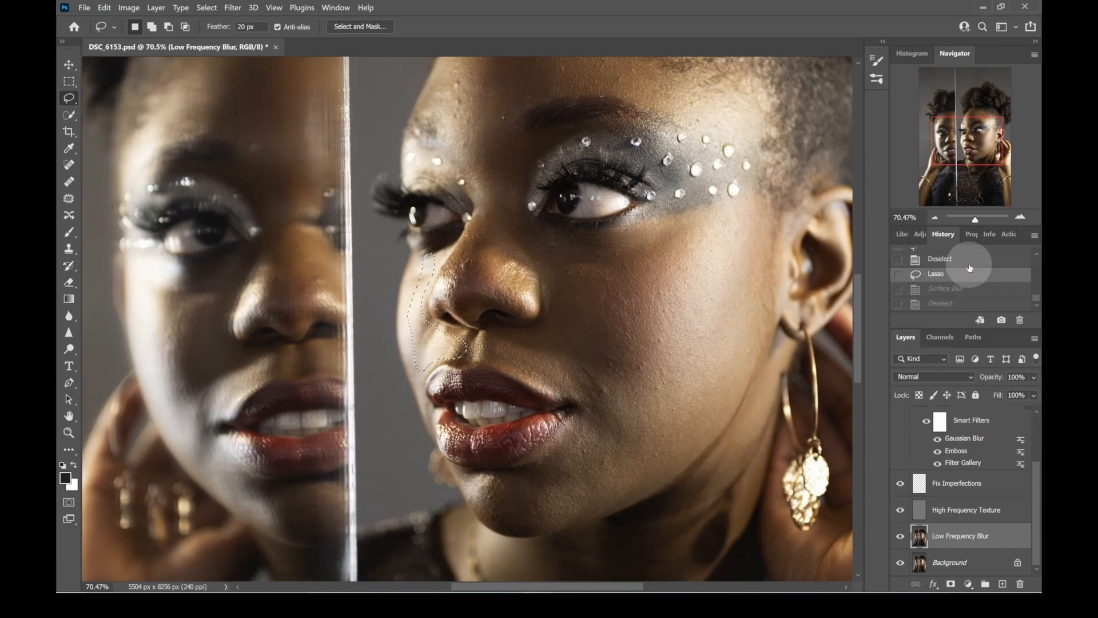
{"action": "left_click", "coordinate": [974, 262]}
- Lasso the chin below the lower lip, apply Surface Blur to it, and clear the selection
{"action": "scroll", "coordinate": [637, 324], "scroll_direction": "down", "scroll_amount": 2}
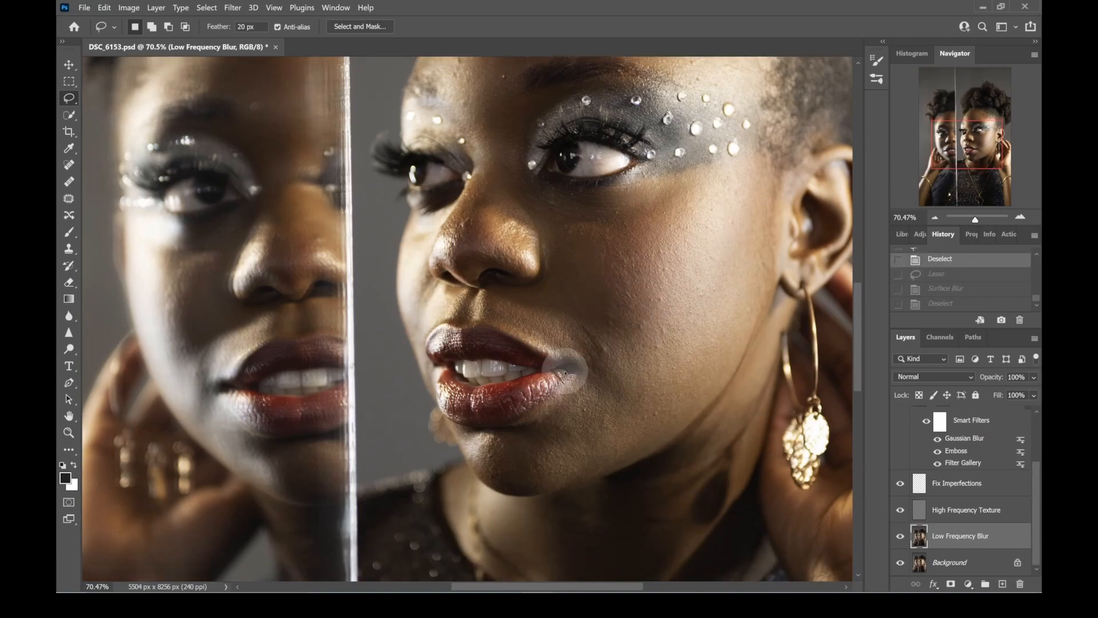
{"action": "mouse_move", "coordinate": [459, 433]}
{"action": "left_mouse_down"}
{"action": "mouse_move", "coordinate": [484, 475]}
{"action": "mouse_move", "coordinate": [521, 494]}
{"action": "mouse_move", "coordinate": [600, 457]}
{"action": "mouse_move", "coordinate": [576, 428]}
{"action": "mouse_move", "coordinate": [455, 426]}
{"action": "left_mouse_up"}
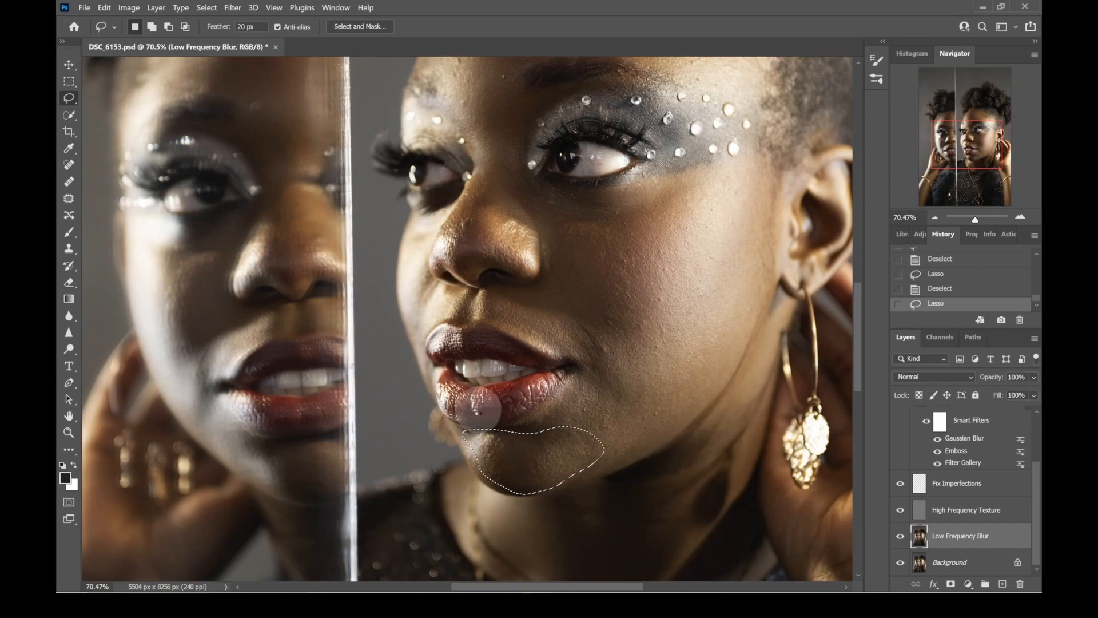
{"action": "key", "text": "ctrl+alt+f"}
{"action": "key", "text": "ctrl+d"}
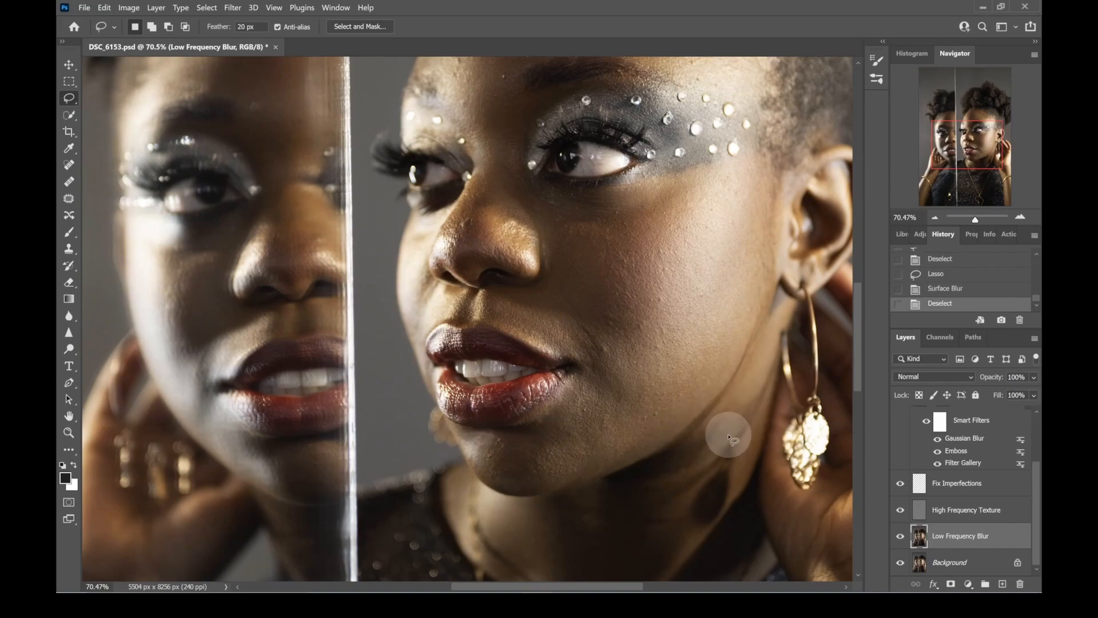
- Lasso the neck from below the jawline to the neckline, apply Surface Blur to it, and clear the selection
{"action": "scroll", "coordinate": [729, 438], "scroll_direction": "down", "scroll_amount": 5}
{"action": "scroll", "coordinate": [650, 326], "scroll_direction": "right", "scroll_amount": 3}
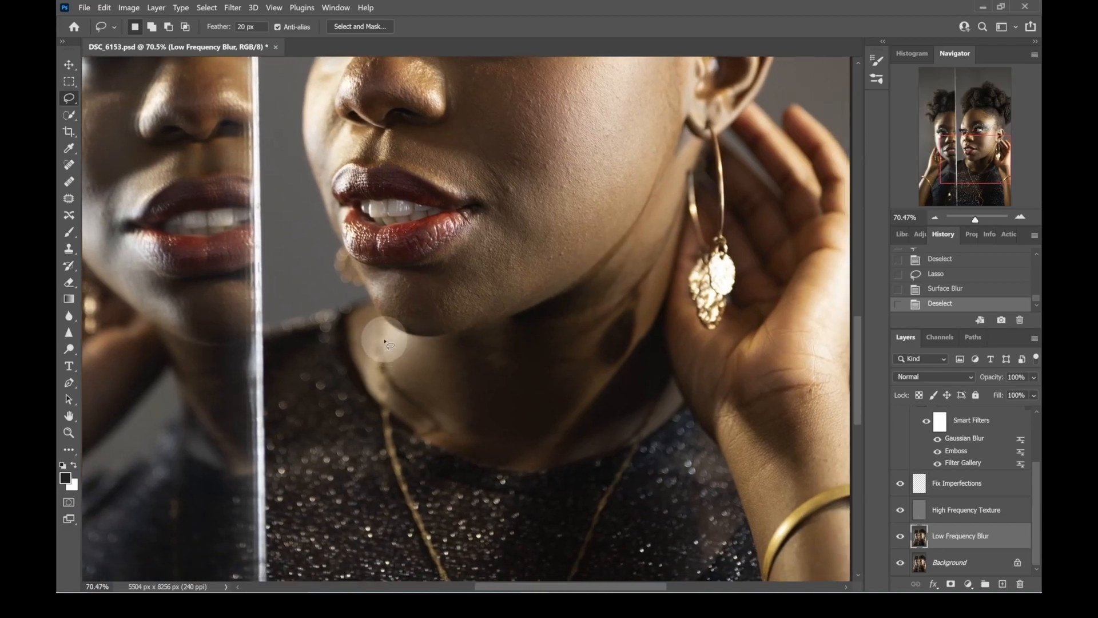
{"action": "mouse_move", "coordinate": [387, 332]}
{"action": "left_mouse_down"}
{"action": "mouse_move", "coordinate": [477, 346]}
{"action": "mouse_move", "coordinate": [576, 303]}
{"action": "mouse_move", "coordinate": [637, 240]}
{"action": "mouse_move", "coordinate": [678, 164]}
{"action": "mouse_move", "coordinate": [644, 402]}
{"action": "mouse_move", "coordinate": [600, 447]}
{"action": "mouse_move", "coordinate": [537, 461]}
{"action": "mouse_move", "coordinate": [474, 447]}
{"action": "mouse_move", "coordinate": [491, 452]}
{"action": "mouse_move", "coordinate": [406, 384]}
{"action": "mouse_move", "coordinate": [379, 334]}
{"action": "left_mouse_up"}
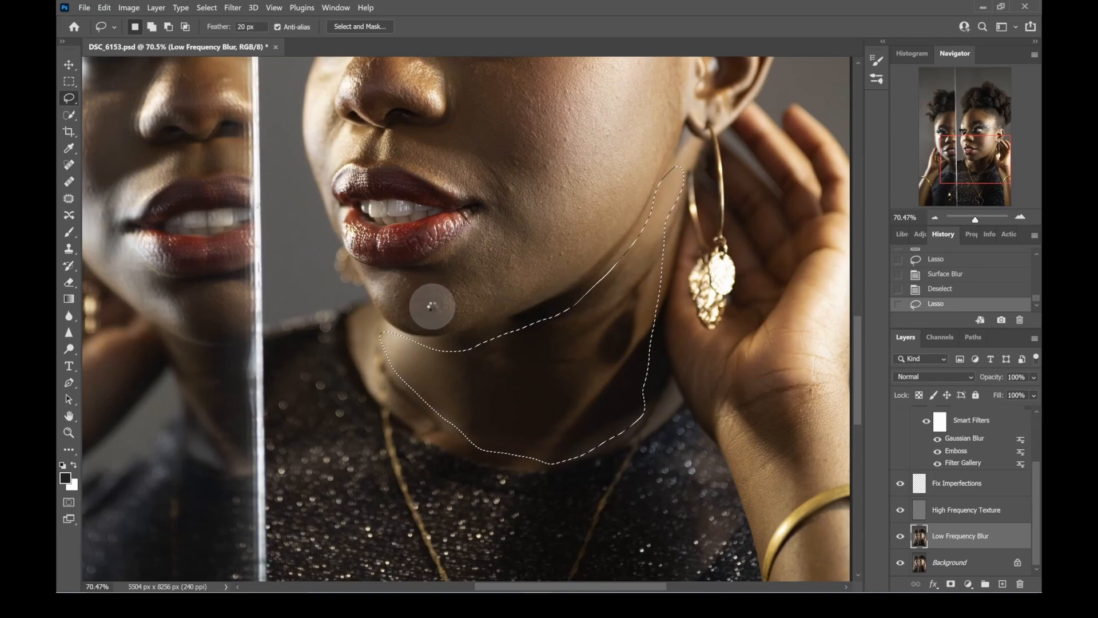
{"action": "key", "text": "ctrl+alt+f"}
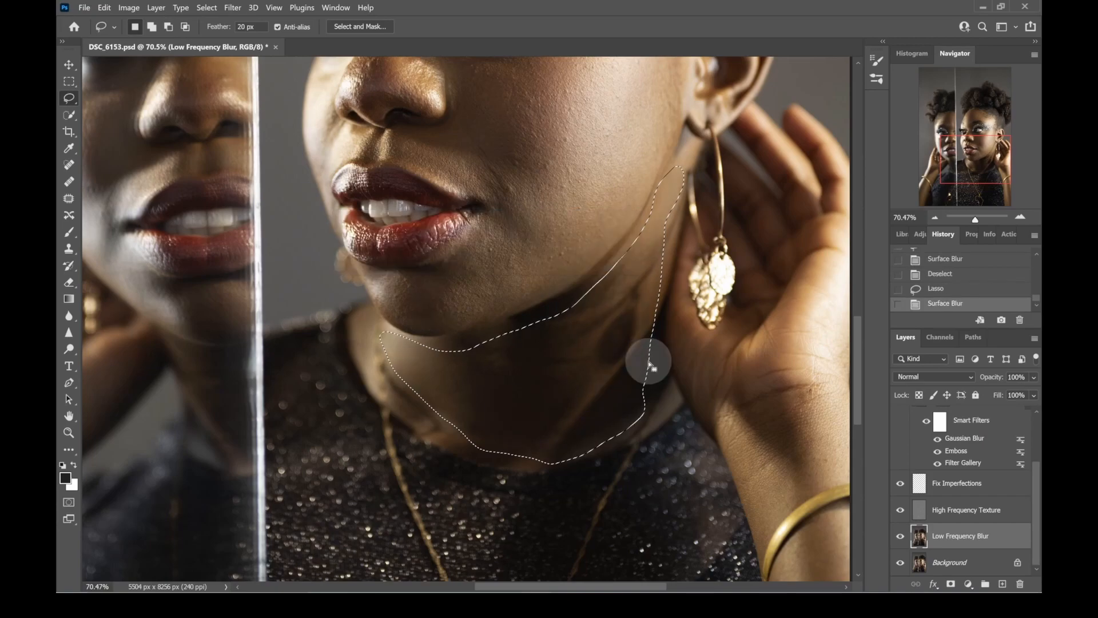
{"action": "key", "text": "ctrl+d"}
- Lasso the wrist above the gold bracelet, apply Surface Blur to it twice, and clear the selection
{"action": "left_click_drag", "start_coordinate": [639, 366], "coordinate": [478, 164]}
{"action": "mouse_move", "coordinate": [559, 215]}
{"action": "left_mouse_down"}
{"action": "mouse_move", "coordinate": [637, 188]}
{"action": "mouse_move", "coordinate": [687, 191]}
{"action": "mouse_move", "coordinate": [709, 245]}
{"action": "mouse_move", "coordinate": [606, 332]}
{"action": "mouse_move", "coordinate": [586, 312]}
{"action": "mouse_move", "coordinate": [558, 218]}
{"action": "left_mouse_up"}
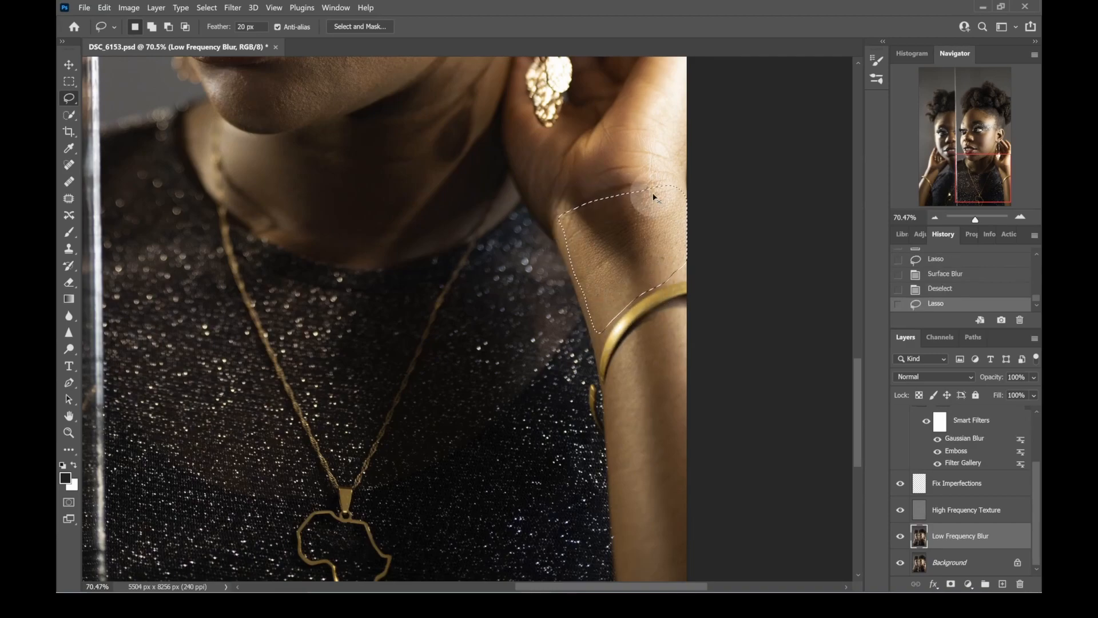
{"action": "key", "text": "ctrl+alt+f"}
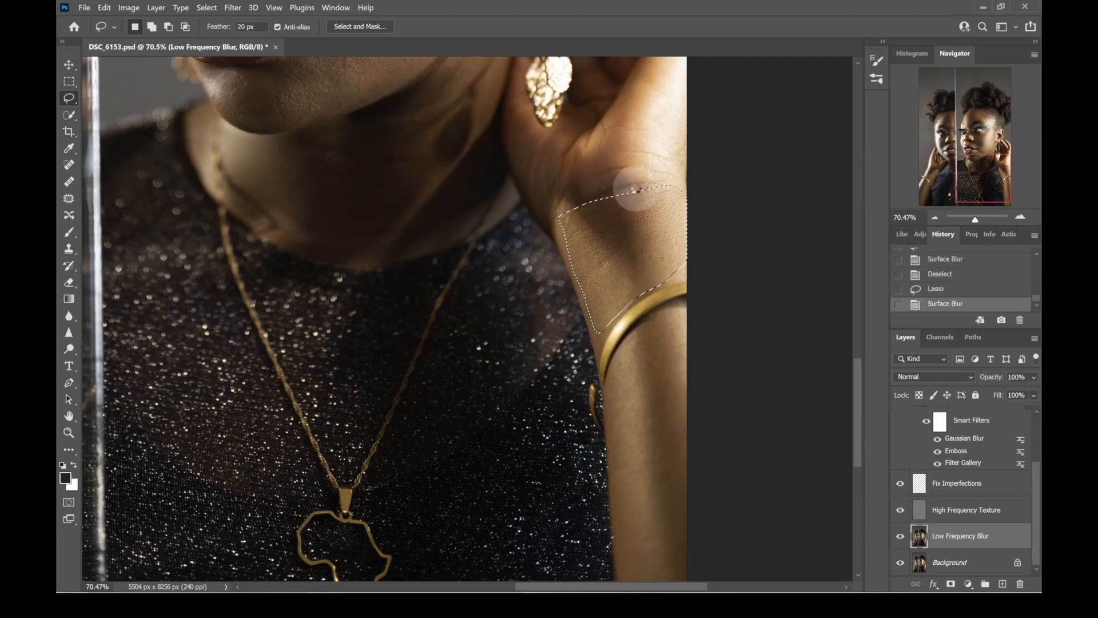
{"action": "key", "text": "ctrl+alt+f"}
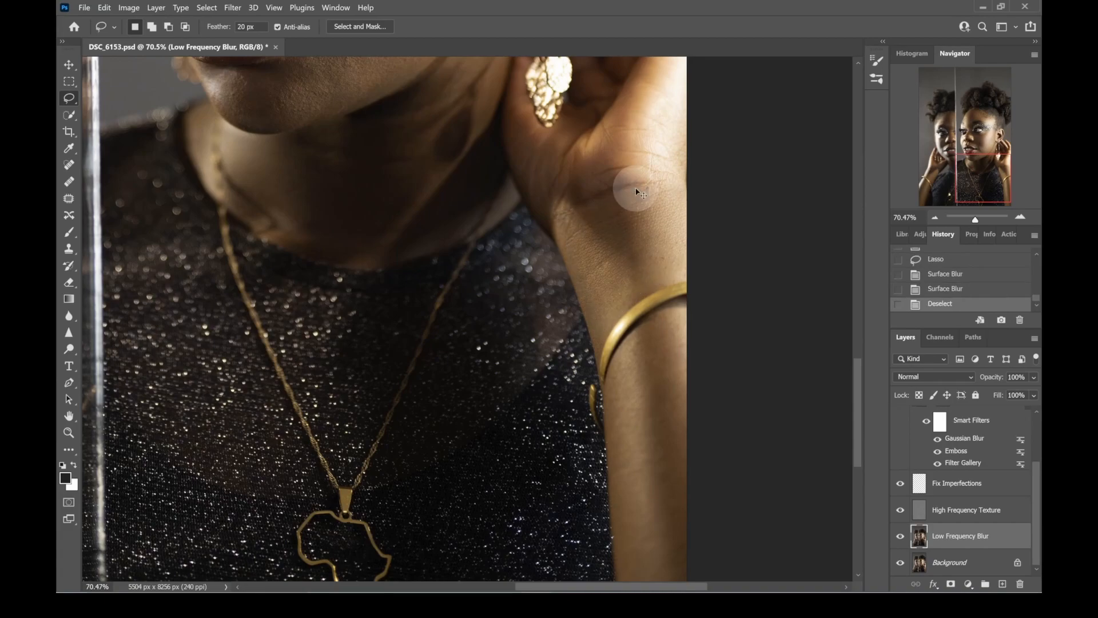
- Lasso the forearm below the bracelet, apply Surface Blur to it, and clear the selection
{"action": "scroll", "coordinate": [624, 372], "scroll_direction": "down", "scroll_amount": 3}
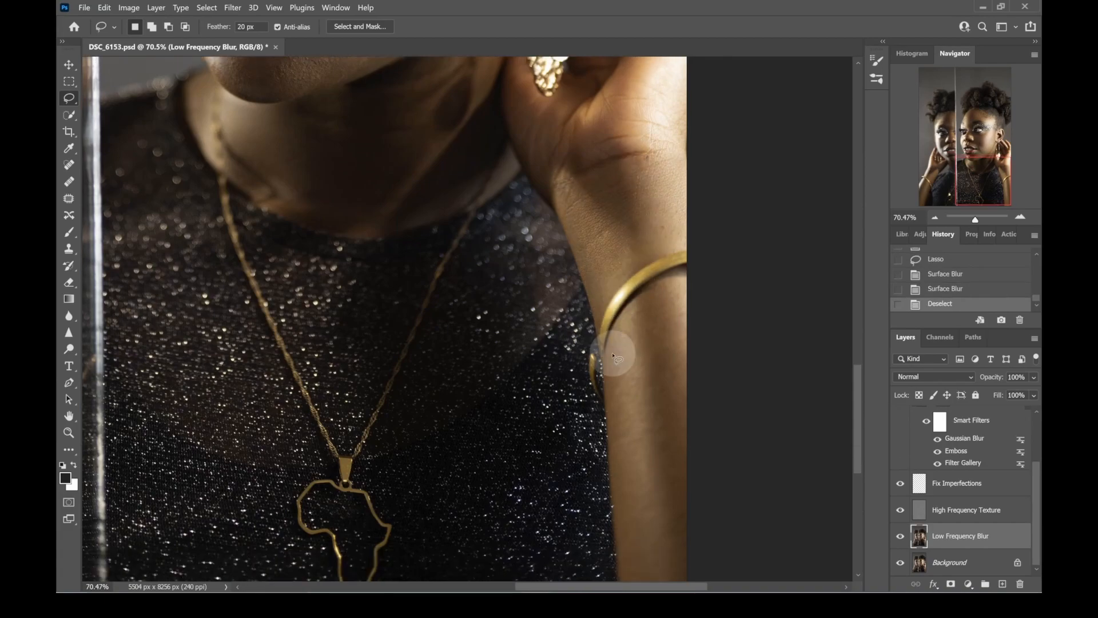
{"action": "mouse_move", "coordinate": [672, 252]}
{"action": "left_mouse_down"}
{"action": "mouse_move", "coordinate": [714, 350]}
{"action": "mouse_move", "coordinate": [723, 440]}
{"action": "mouse_move", "coordinate": [708, 543]}
{"action": "left_mouse_up"}
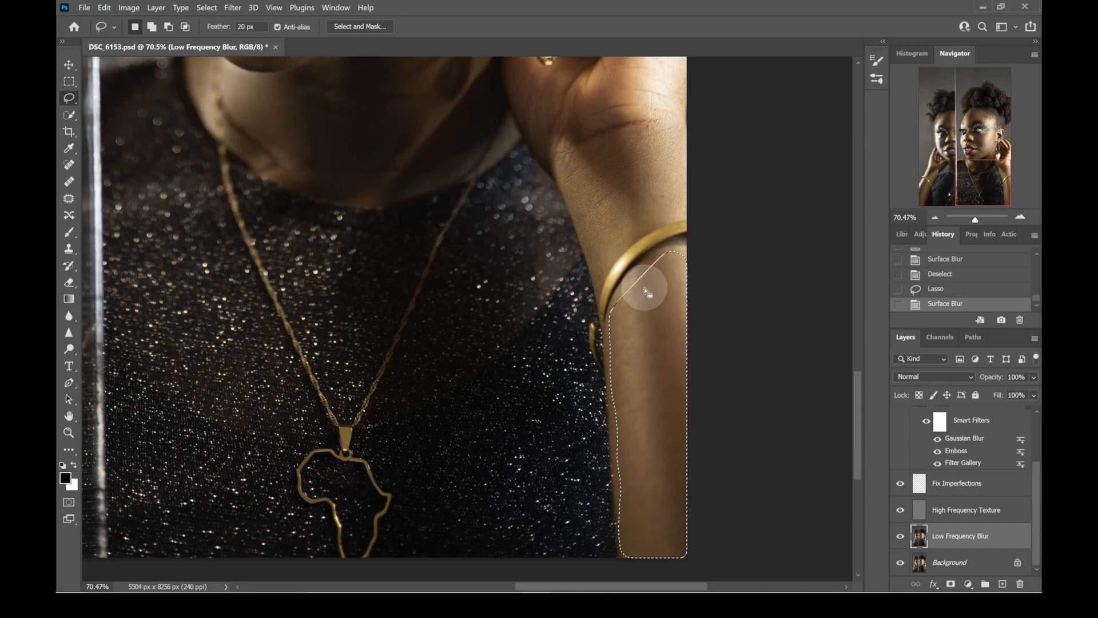
{"action": "key", "text": "ctrl+d"}
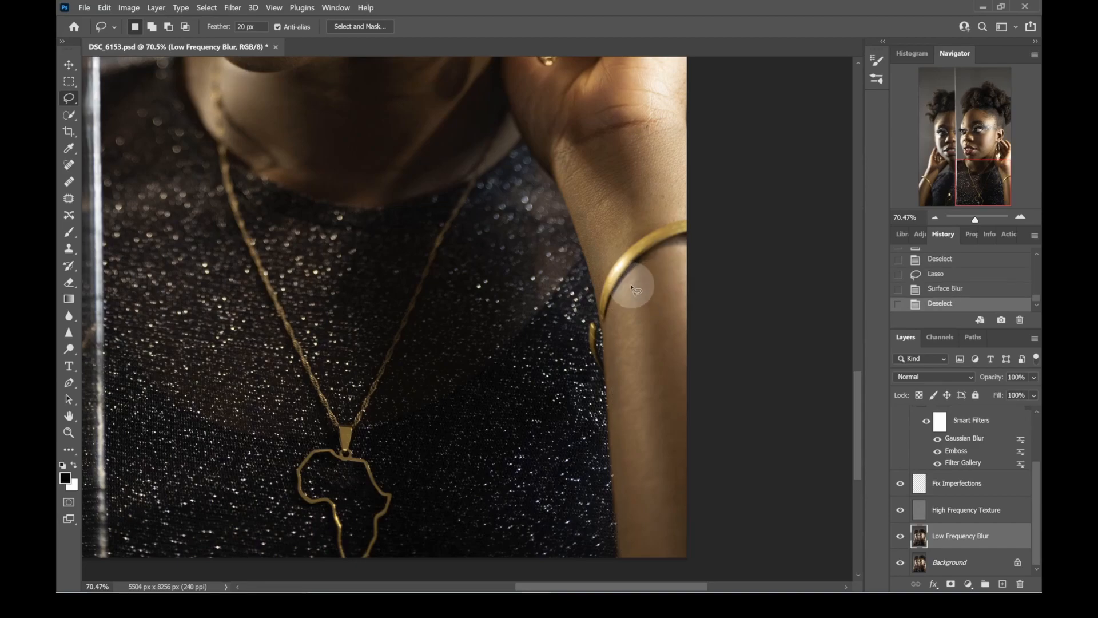
{"action": "left_click_drag", "start_coordinate": [364, 211], "coordinate": [496, 417]}
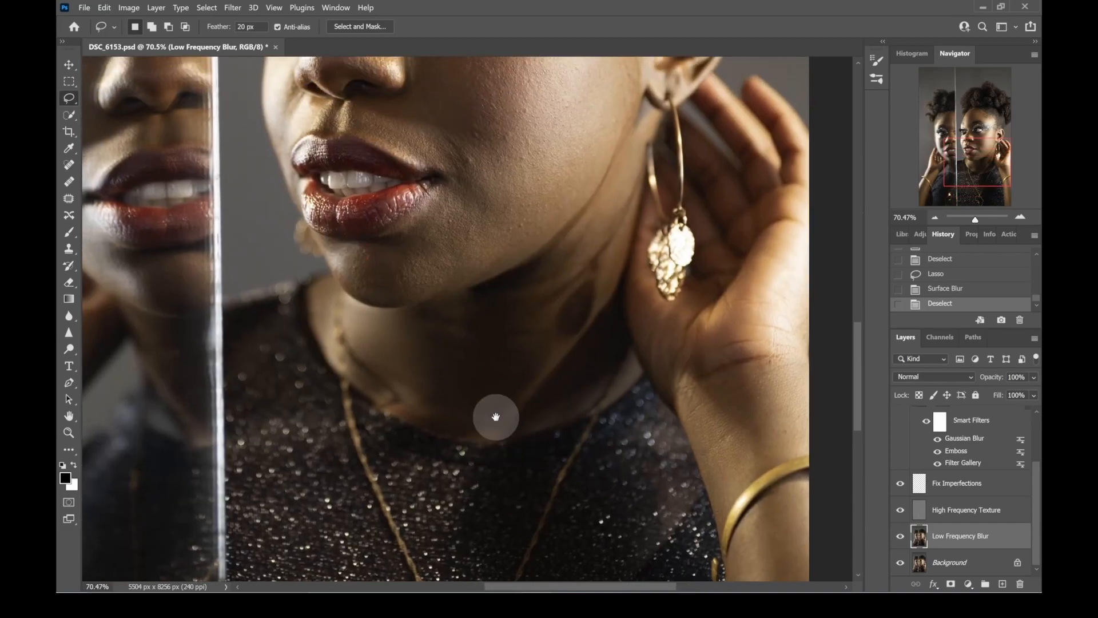
- Lasso the forehead of the main face above the eyebrows, apply Surface Blur to it, and clear the selection
{"action": "mouse_move", "coordinate": [533, 319]}
{"action": "left_mouse_down"}
{"action": "mouse_move", "coordinate": [517, 498]}
{"action": "mouse_move", "coordinate": [559, 534]}
{"action": "mouse_move", "coordinate": [572, 522]}
{"action": "left_mouse_up"}
{"action": "left_click_drag", "start_coordinate": [572, 285], "coordinate": [576, 323]}
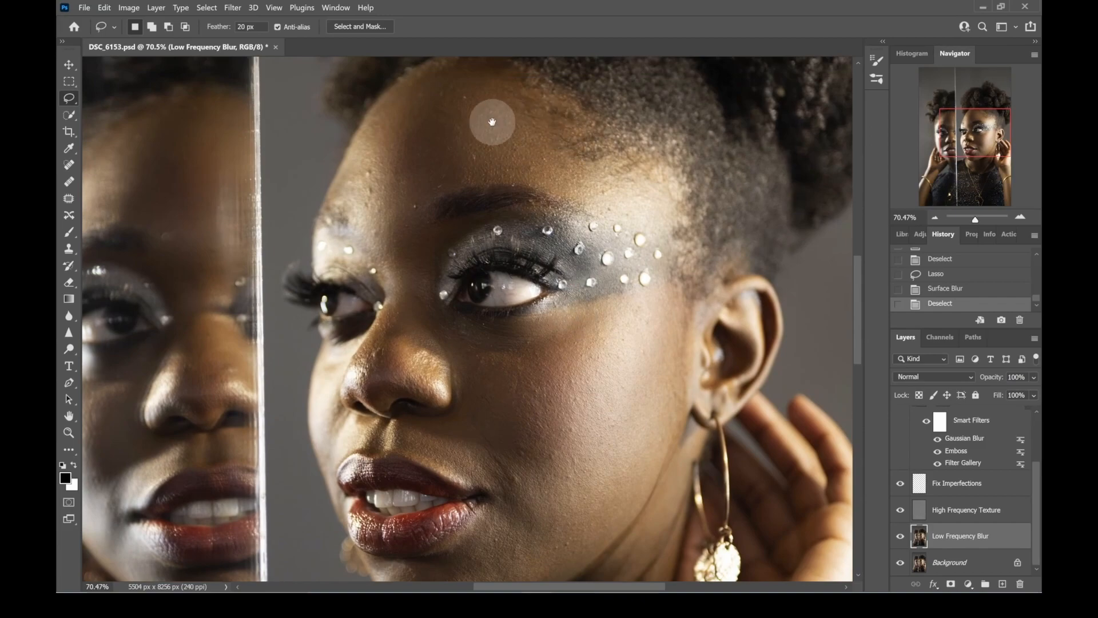
{"action": "left_click_drag", "start_coordinate": [490, 118], "coordinate": [490, 147]}
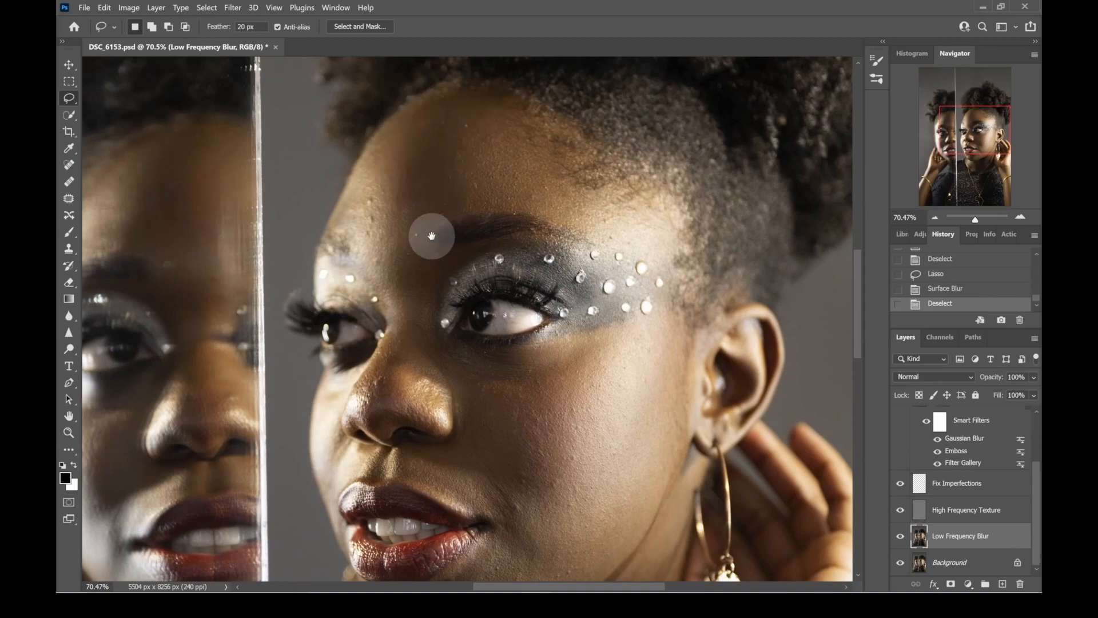
{"action": "scroll", "coordinate": [423, 189], "scroll_direction": "down", "scroll_amount": 2}
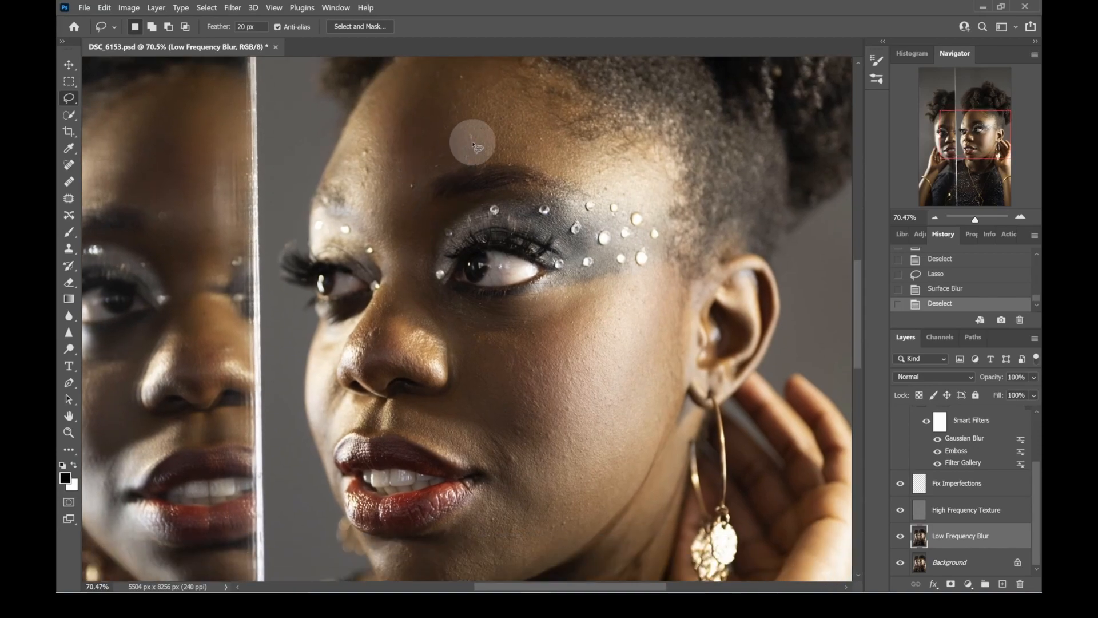
{"action": "scroll", "coordinate": [440, 154], "scroll_direction": "up", "scroll_amount": 1}
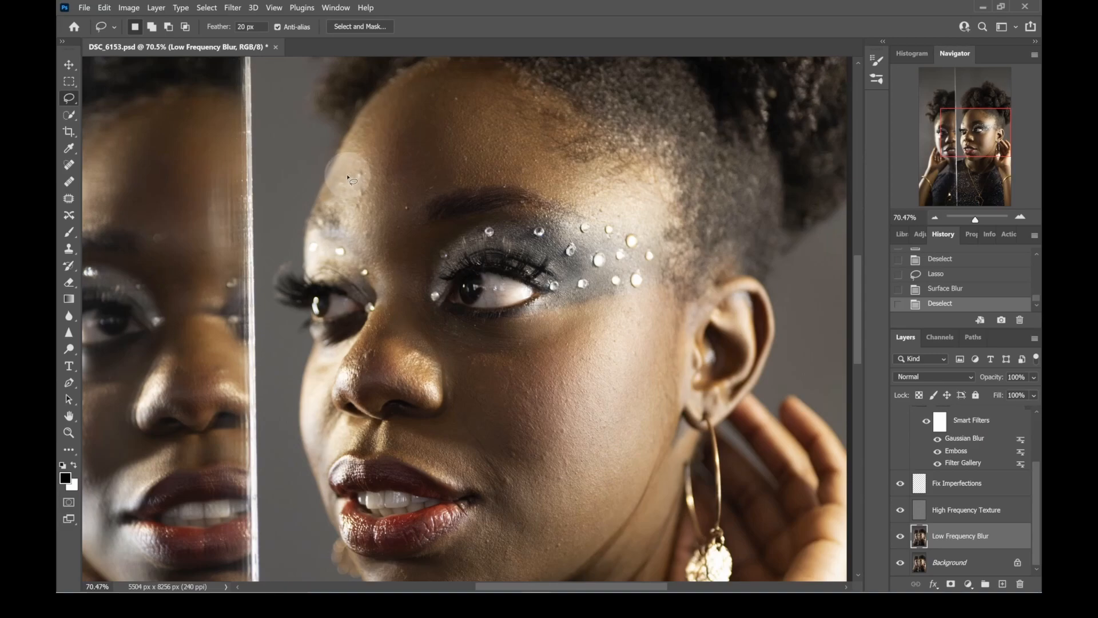
{"action": "mouse_move", "coordinate": [333, 187]}
{"action": "left_mouse_down"}
{"action": "mouse_move", "coordinate": [385, 108]}
{"action": "mouse_move", "coordinate": [449, 79]}
{"action": "mouse_move", "coordinate": [478, 86]}
{"action": "mouse_move", "coordinate": [571, 159]}
{"action": "mouse_move", "coordinate": [648, 188]}
{"action": "mouse_move", "coordinate": [656, 213]}
{"action": "mouse_move", "coordinate": [646, 231]}
{"action": "mouse_move", "coordinate": [528, 188]}
{"action": "mouse_move", "coordinate": [476, 183]}
{"action": "mouse_move", "coordinate": [392, 206]}
{"action": "mouse_move", "coordinate": [332, 189]}
{"action": "left_mouse_up"}
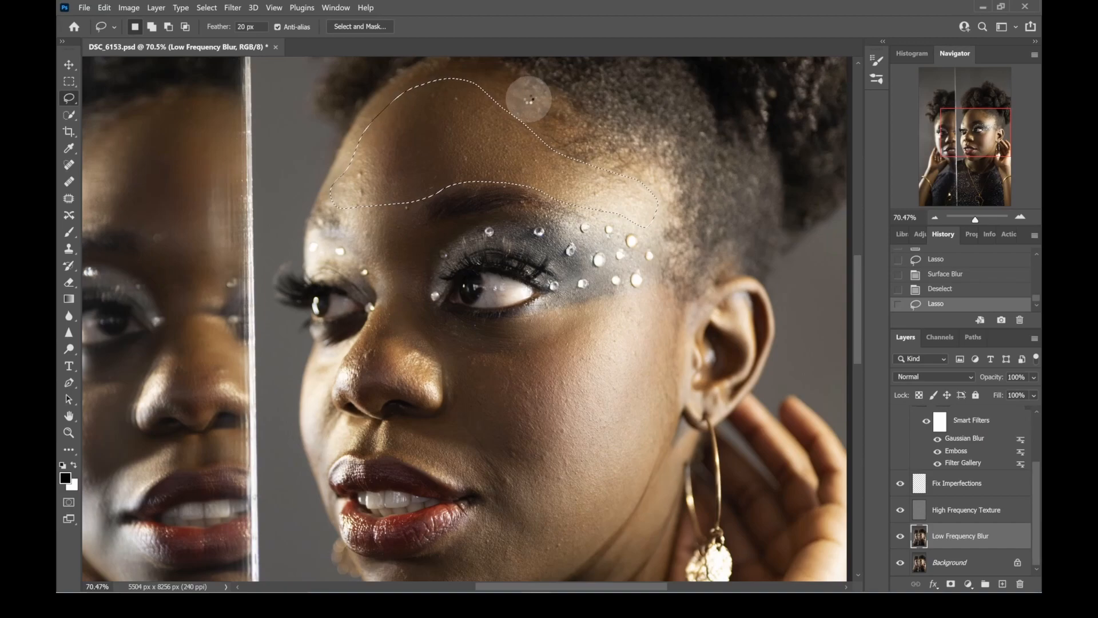
{"action": "key", "text": "ctrl+alt+f"}
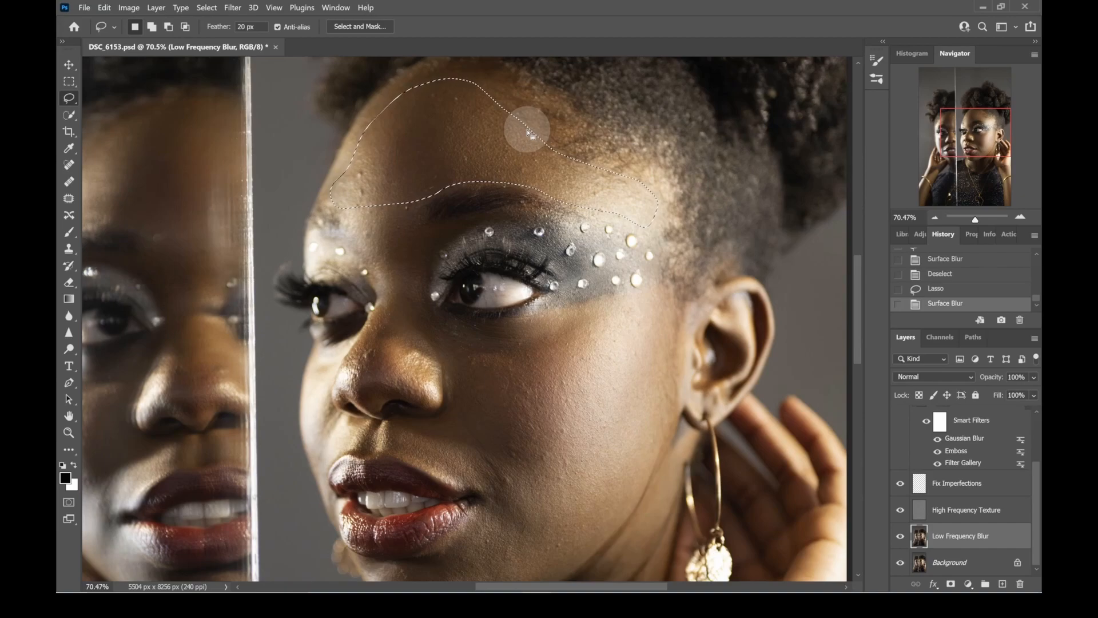
{"action": "key", "text": "ctrl+d"}
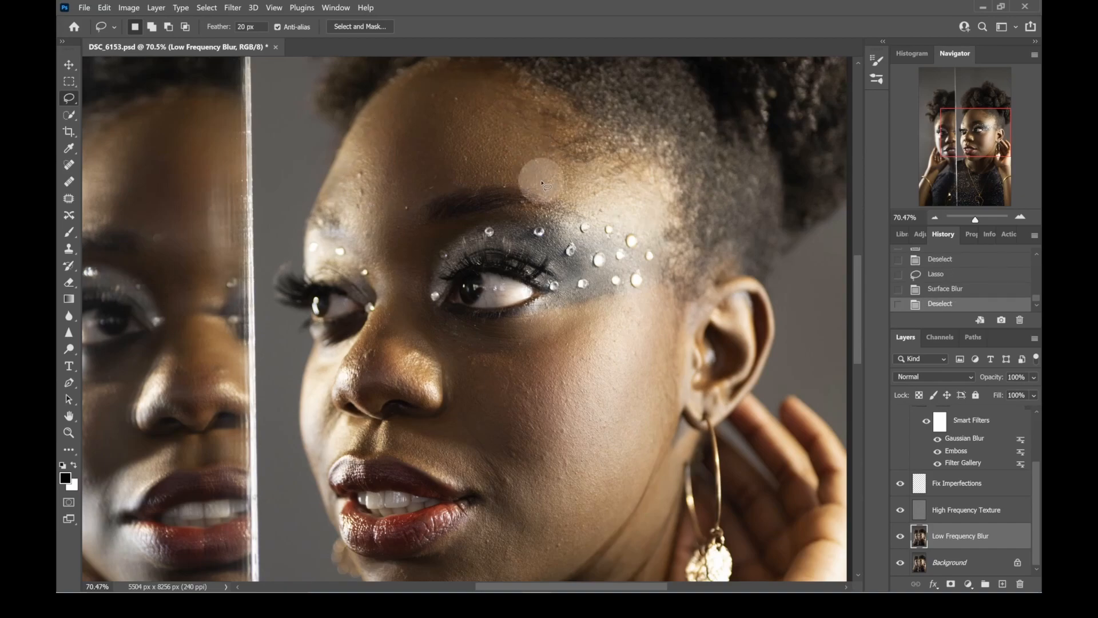
- Lasso the nose bridge and cheek below the jeweled eye, apply Surface Blur to them, and clear the selection
{"action": "mouse_move", "coordinate": [353, 240]}
{"action": "left_mouse_down"}
{"action": "mouse_move", "coordinate": [388, 233]}
{"action": "mouse_move", "coordinate": [429, 242]}
{"action": "mouse_move", "coordinate": [427, 309]}
{"action": "mouse_move", "coordinate": [469, 330]}
{"action": "mouse_move", "coordinate": [650, 304]}
{"action": "mouse_move", "coordinate": [679, 337]}
{"action": "mouse_move", "coordinate": [686, 372]}
{"action": "mouse_move", "coordinate": [632, 505]}
{"action": "mouse_move", "coordinate": [537, 503]}
{"action": "mouse_move", "coordinate": [416, 457]}
{"action": "mouse_move", "coordinate": [399, 430]}
{"action": "mouse_move", "coordinate": [442, 419]}
{"action": "mouse_move", "coordinate": [458, 403]}
{"action": "mouse_move", "coordinate": [454, 387]}
{"action": "mouse_move", "coordinate": [399, 339]}
{"action": "mouse_move", "coordinate": [357, 238]}
{"action": "left_mouse_up"}
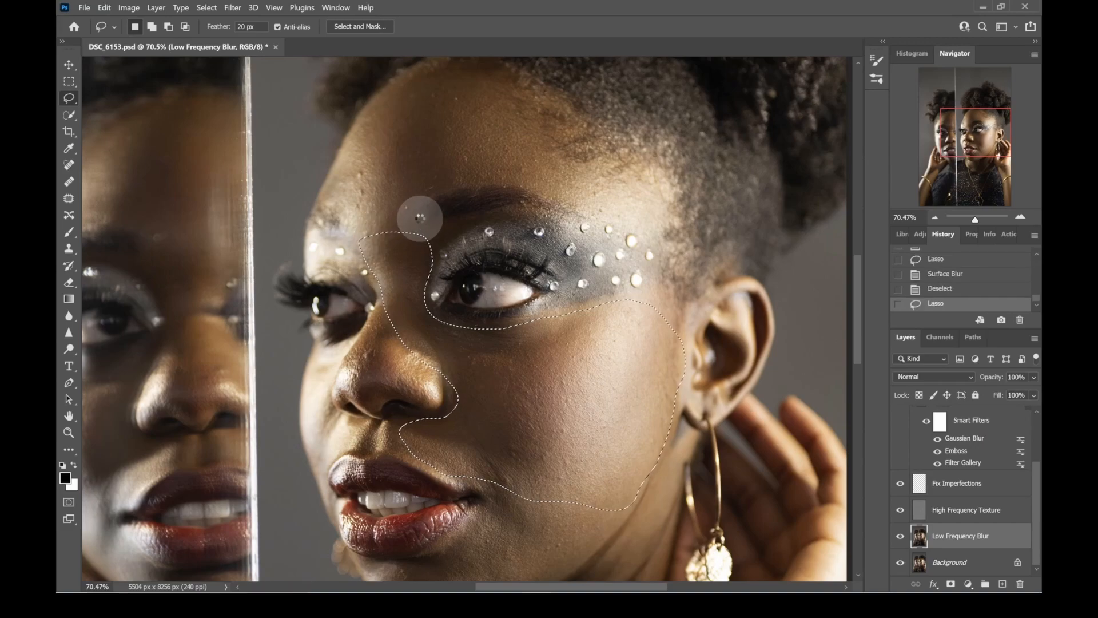
{"action": "key", "text": "ctrl+alt+f"}
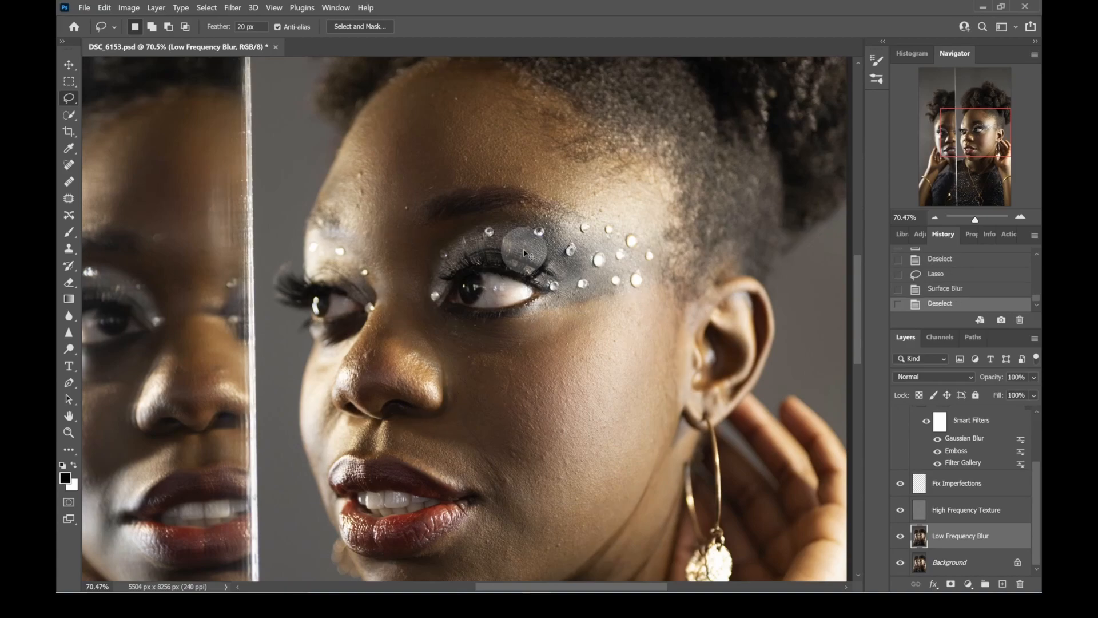
{"action": "left_click", "coordinate": [478, 389]}
- Lasso the upper lip area, lower cheek and chin around the mouth, apply Surface Blur, and clear the selection
{"action": "left_click_drag", "start_coordinate": [479, 389], "coordinate": [466, 253]}
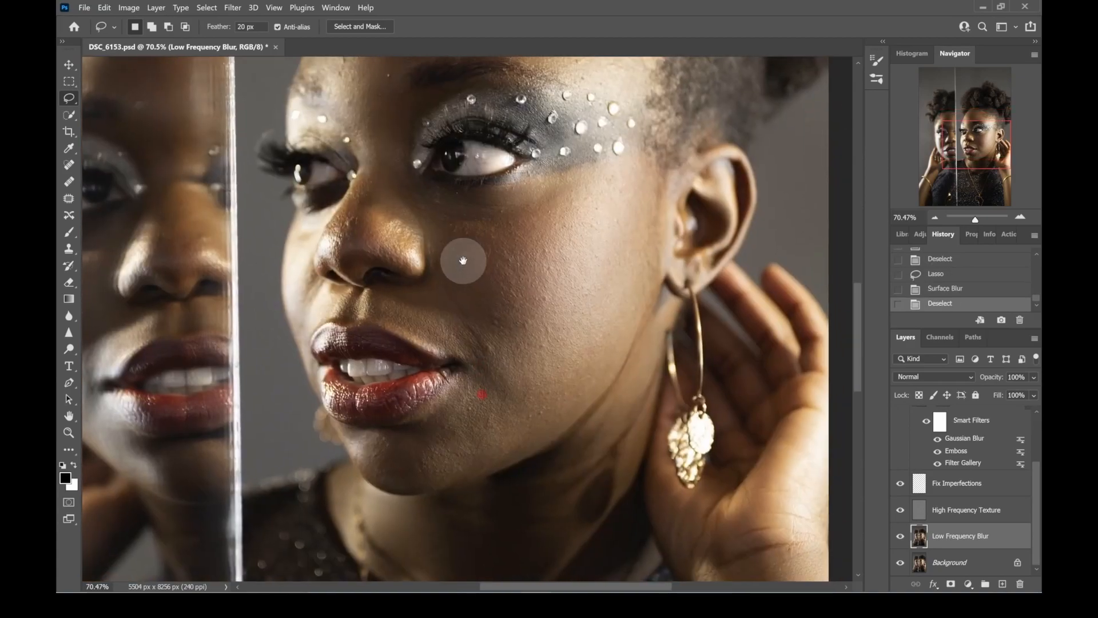
{"action": "mouse_move", "coordinate": [361, 282]}
{"action": "left_mouse_down"}
{"action": "mouse_move", "coordinate": [492, 289]}
{"action": "mouse_move", "coordinate": [570, 310]}
{"action": "mouse_move", "coordinate": [612, 340]}
{"action": "mouse_move", "coordinate": [617, 357]}
{"action": "mouse_move", "coordinate": [498, 456]}
{"action": "mouse_move", "coordinate": [408, 482]}
{"action": "mouse_move", "coordinate": [359, 458]}
{"action": "mouse_move", "coordinate": [347, 427]}
{"action": "mouse_move", "coordinate": [422, 409]}
{"action": "mouse_move", "coordinate": [466, 372]}
{"action": "mouse_move", "coordinate": [462, 345]}
{"action": "mouse_move", "coordinate": [361, 284]}
{"action": "left_mouse_up"}
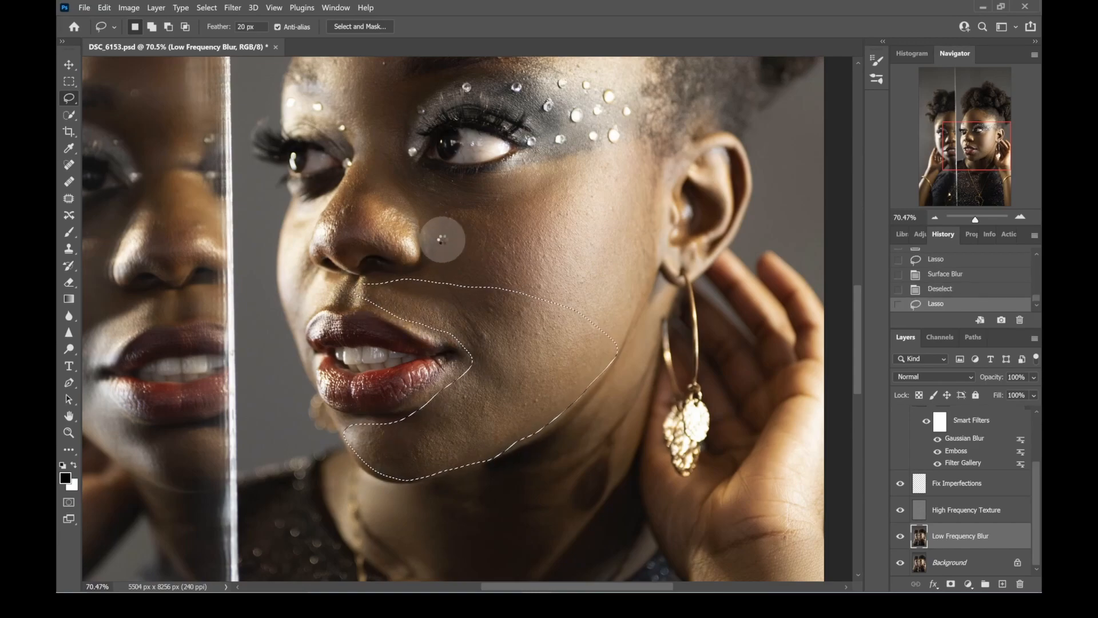
{"action": "key", "text": "ctrl+alt+f"}
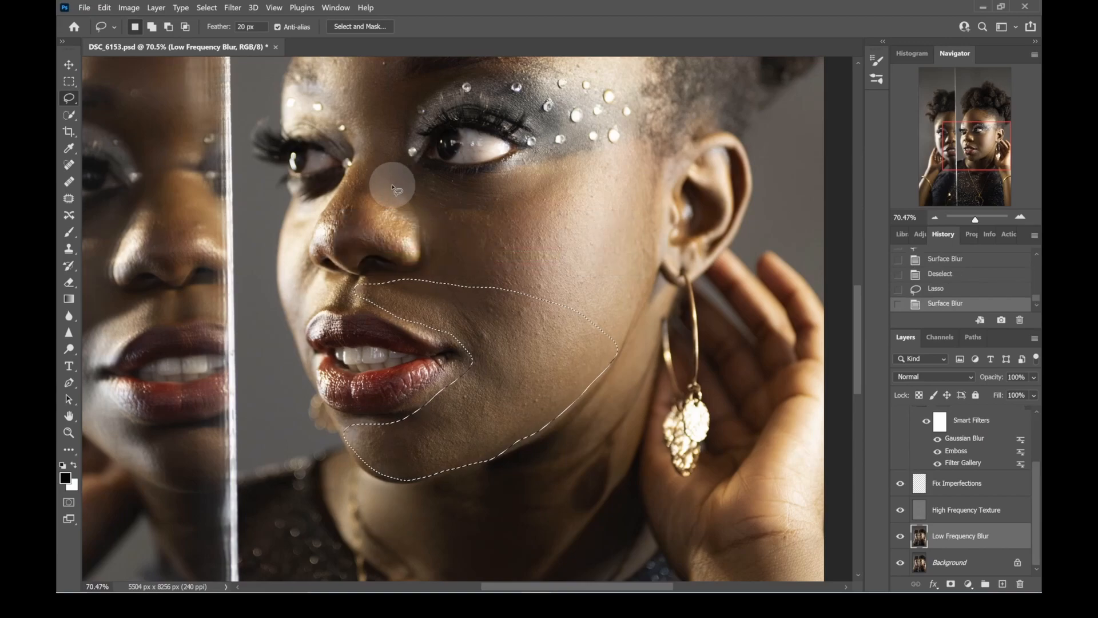
{"action": "key", "text": "ctrl+d"}
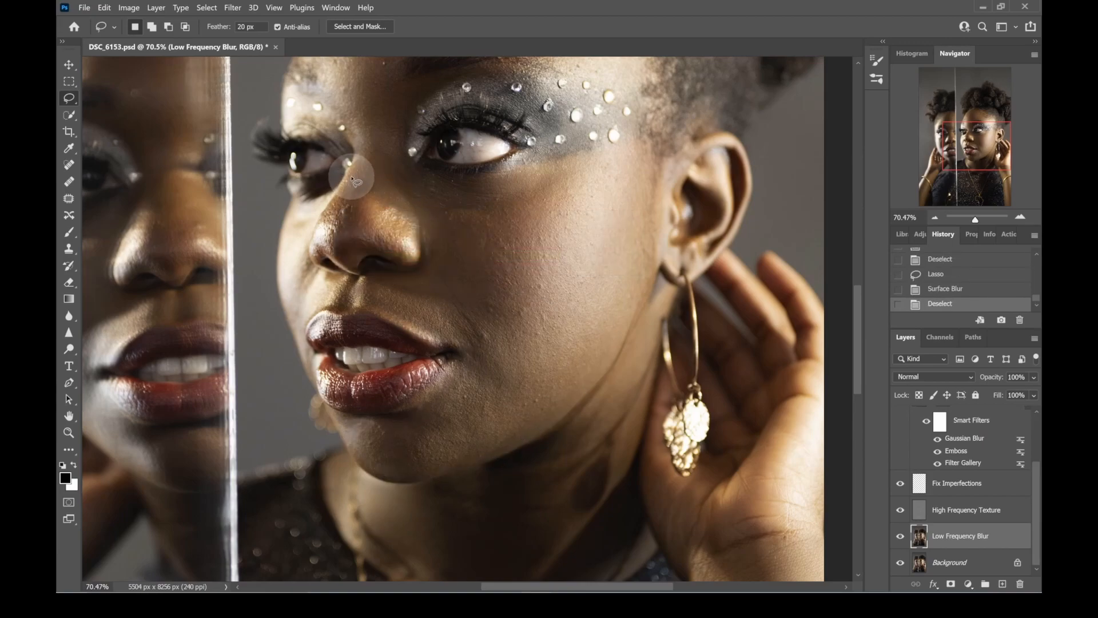
- Lasso the nose and apply Surface Blur, repeat with a larger selection reaching the nose bridge, and clear the selection
{"action": "mouse_move", "coordinate": [356, 168]}
{"action": "left_mouse_down"}
{"action": "mouse_move", "coordinate": [377, 164]}
{"action": "mouse_move", "coordinate": [409, 196]}
{"action": "mouse_move", "coordinate": [416, 236]}
{"action": "mouse_move", "coordinate": [405, 245]}
{"action": "mouse_move", "coordinate": [316, 250]}
{"action": "mouse_move", "coordinate": [368, 155]}
{"action": "left_mouse_up"}
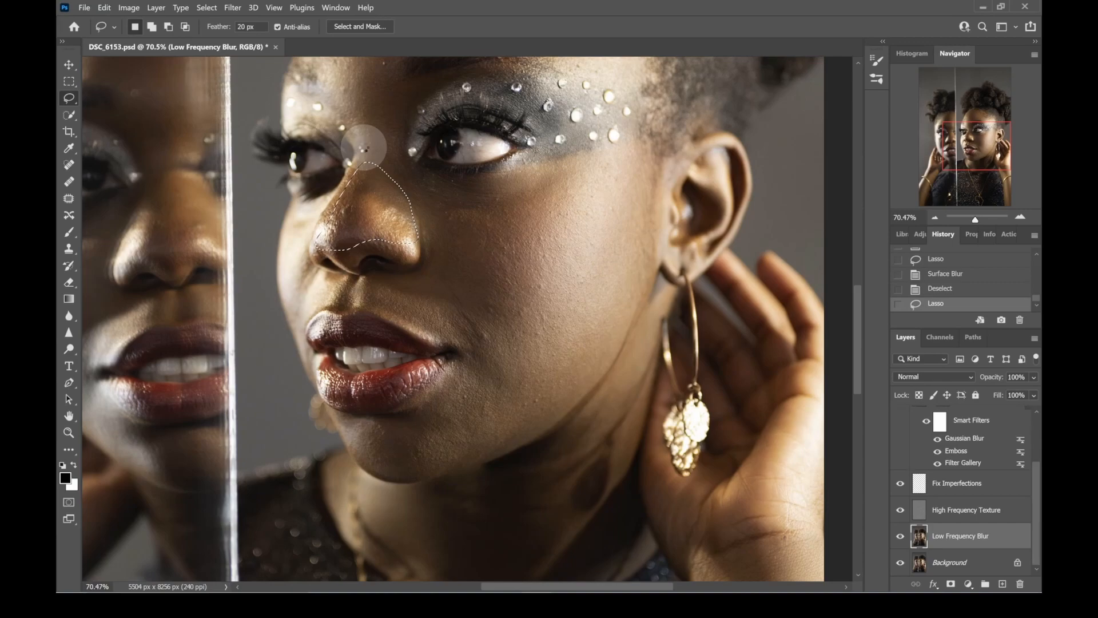
{"action": "key", "text": "ctrl+alt+f"}
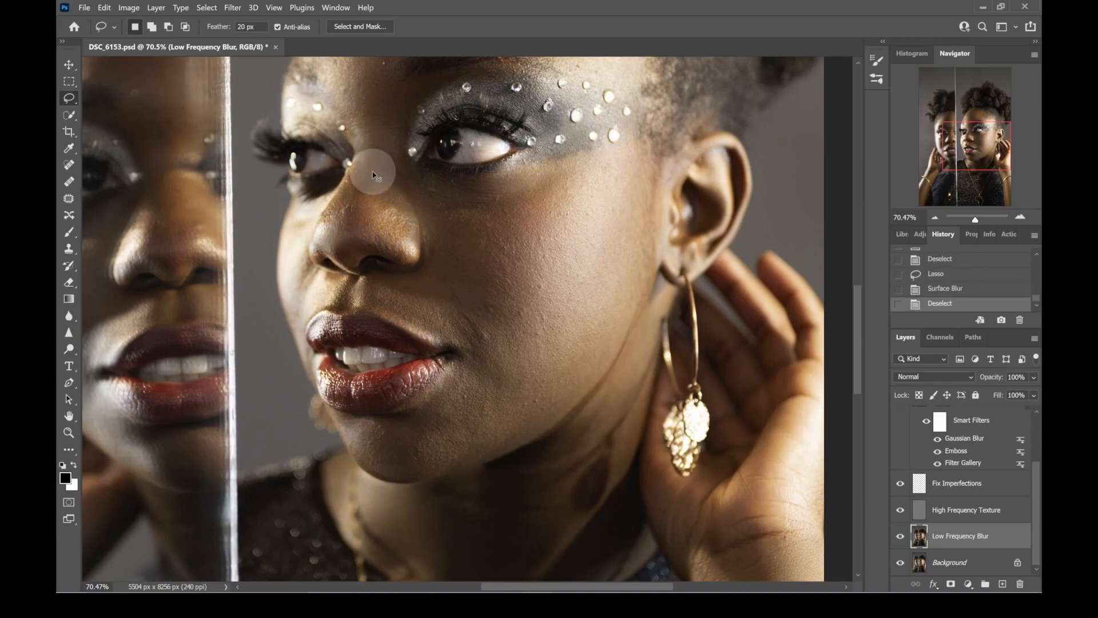
{"action": "mouse_move", "coordinate": [332, 206]}
{"action": "left_mouse_down"}
{"action": "mouse_move", "coordinate": [361, 137]}
{"action": "mouse_move", "coordinate": [379, 135]}
{"action": "mouse_move", "coordinate": [429, 236]}
{"action": "mouse_move", "coordinate": [329, 253]}
{"action": "mouse_move", "coordinate": [345, 200]}
{"action": "left_mouse_up"}
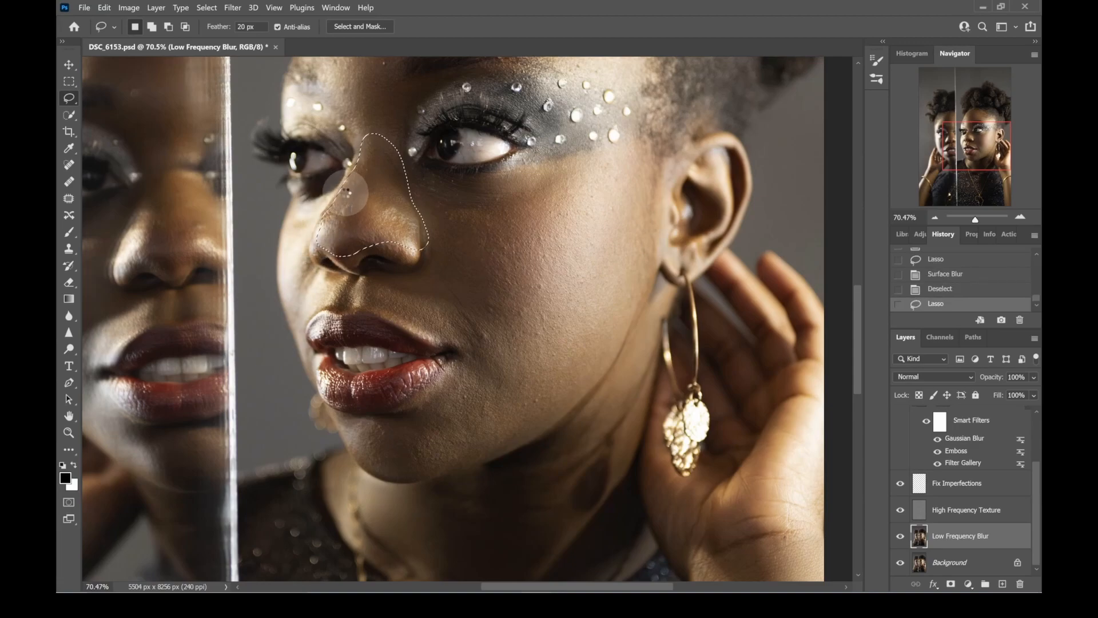
{"action": "key", "text": "ctrl+alt+f"}
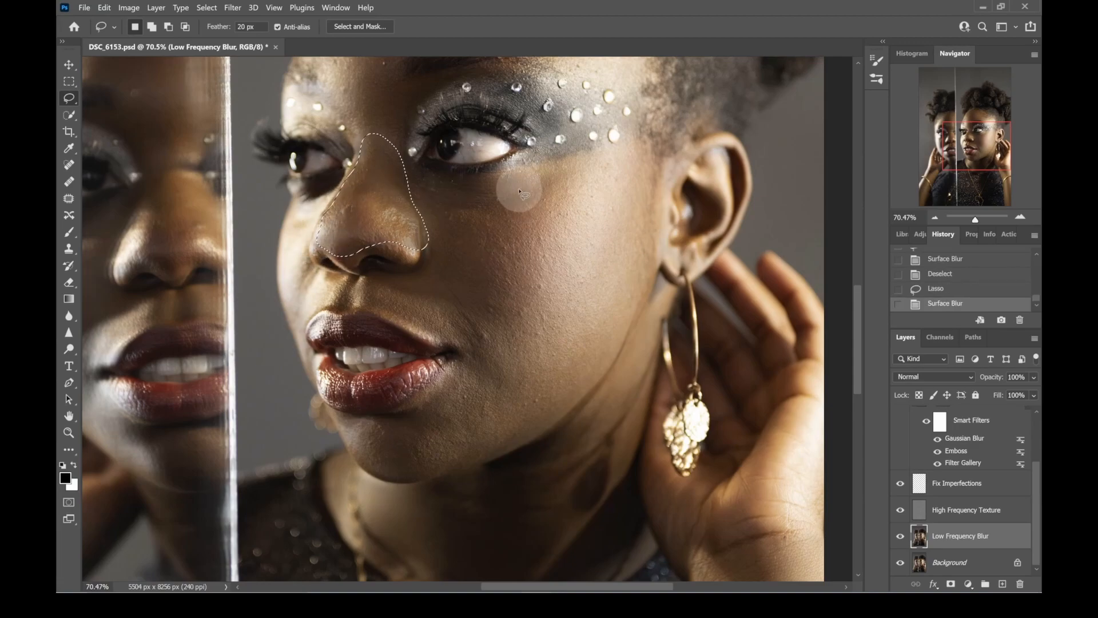
{"action": "key", "text": "ctrl+d"}
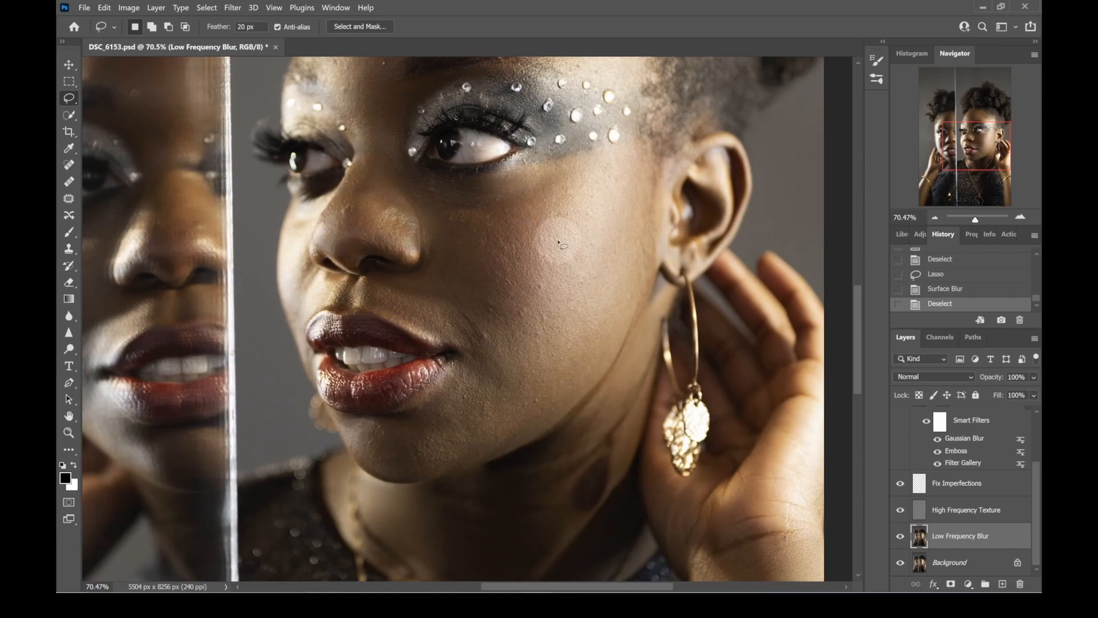
- Lasso the forehead of the mirror reflection, apply Surface Blur to it, and clear the selection
{"action": "key", "text": "space"}
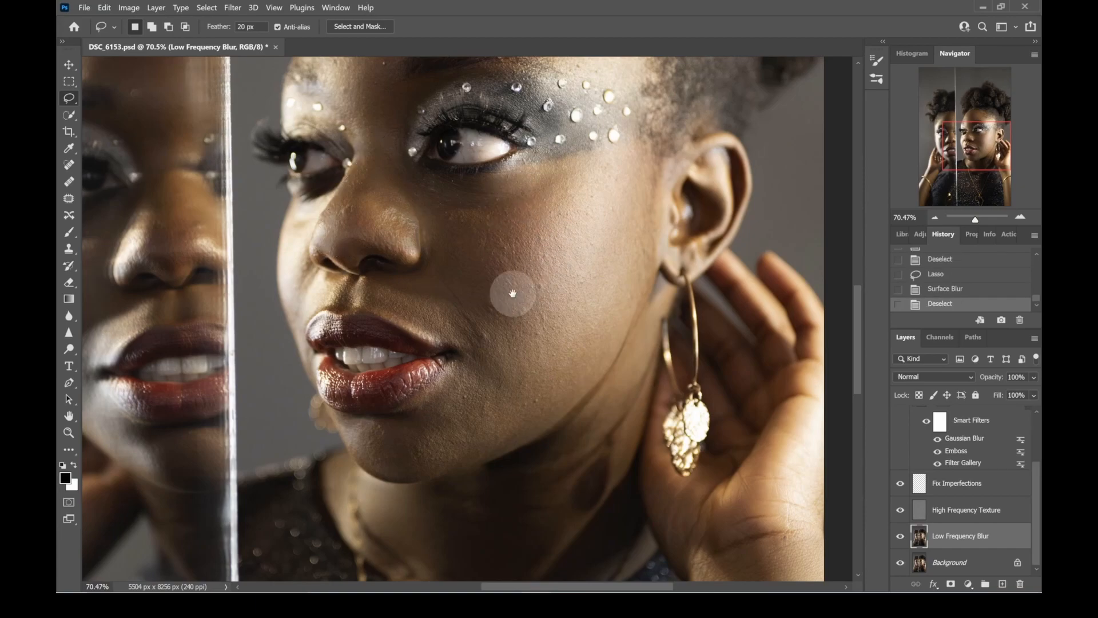
{"action": "left_click_drag", "start_coordinate": [976, 220], "coordinate": [973, 221]}
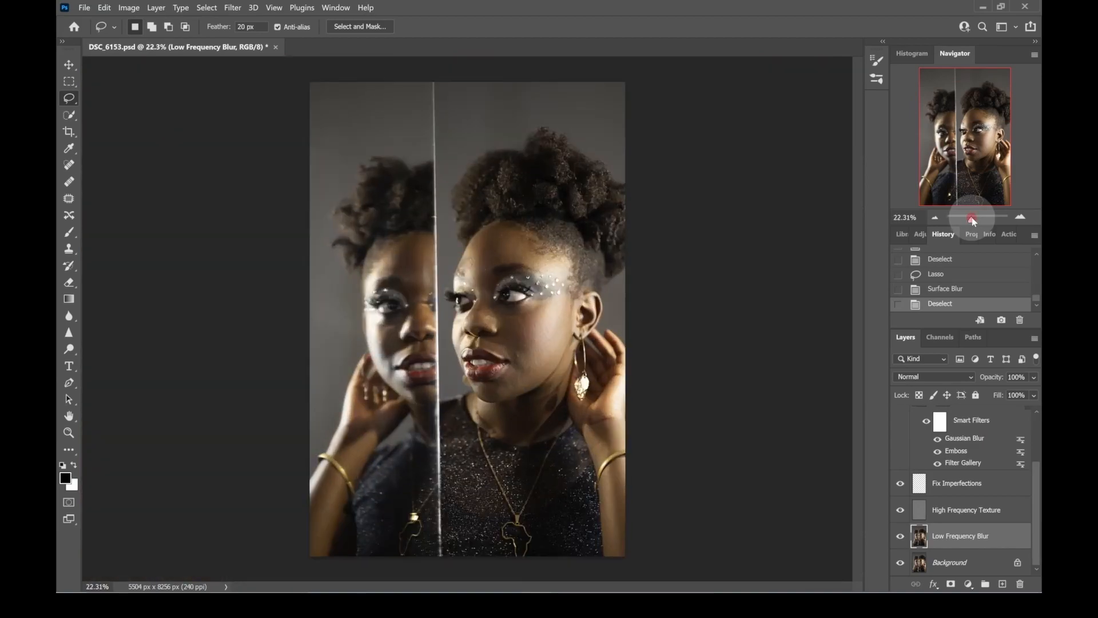
{"action": "left_click_drag", "start_coordinate": [974, 222], "coordinate": [977, 222]}
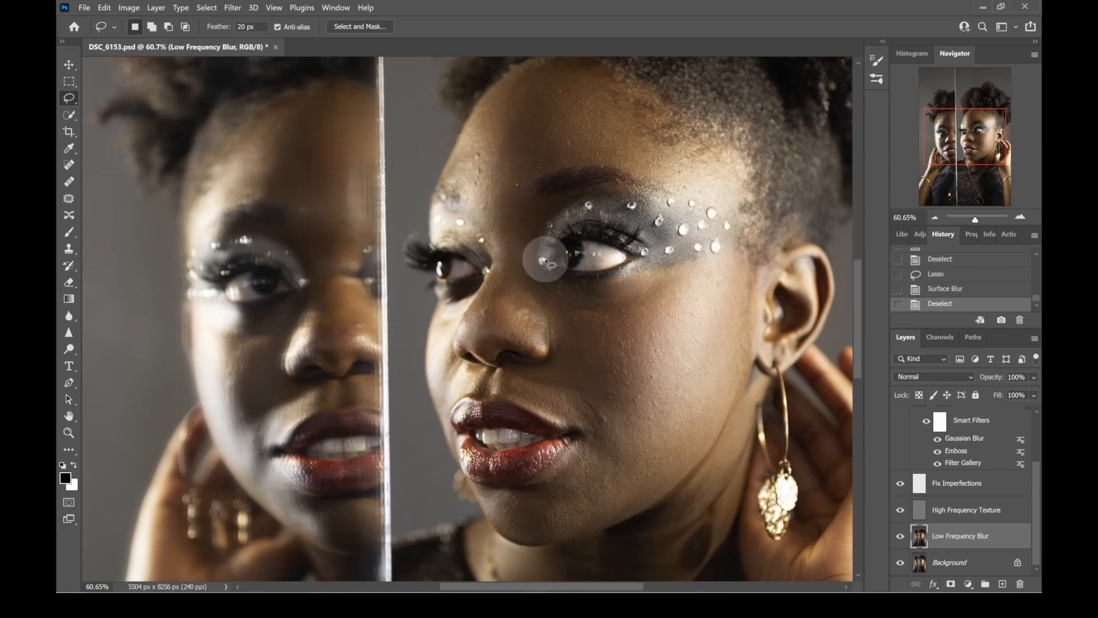
{"action": "scroll", "coordinate": [559, 277], "scroll_direction": "down", "scroll_amount": 2}
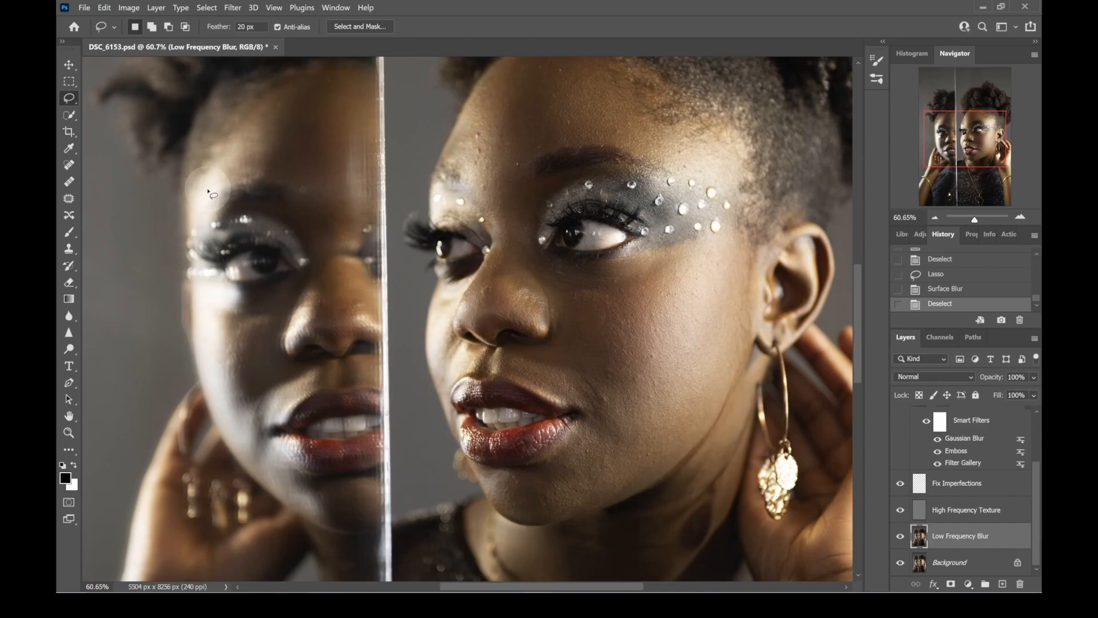
{"action": "mouse_move", "coordinate": [204, 186]}
{"action": "left_mouse_down"}
{"action": "mouse_move", "coordinate": [260, 107]}
{"action": "mouse_move", "coordinate": [300, 81]}
{"action": "mouse_move", "coordinate": [341, 73]}
{"action": "mouse_move", "coordinate": [369, 91]}
{"action": "mouse_move", "coordinate": [371, 182]}
{"action": "mouse_move", "coordinate": [346, 194]}
{"action": "mouse_move", "coordinate": [274, 175]}
{"action": "mouse_move", "coordinate": [200, 200]}
{"action": "mouse_move", "coordinate": [218, 165]}
{"action": "left_mouse_up"}
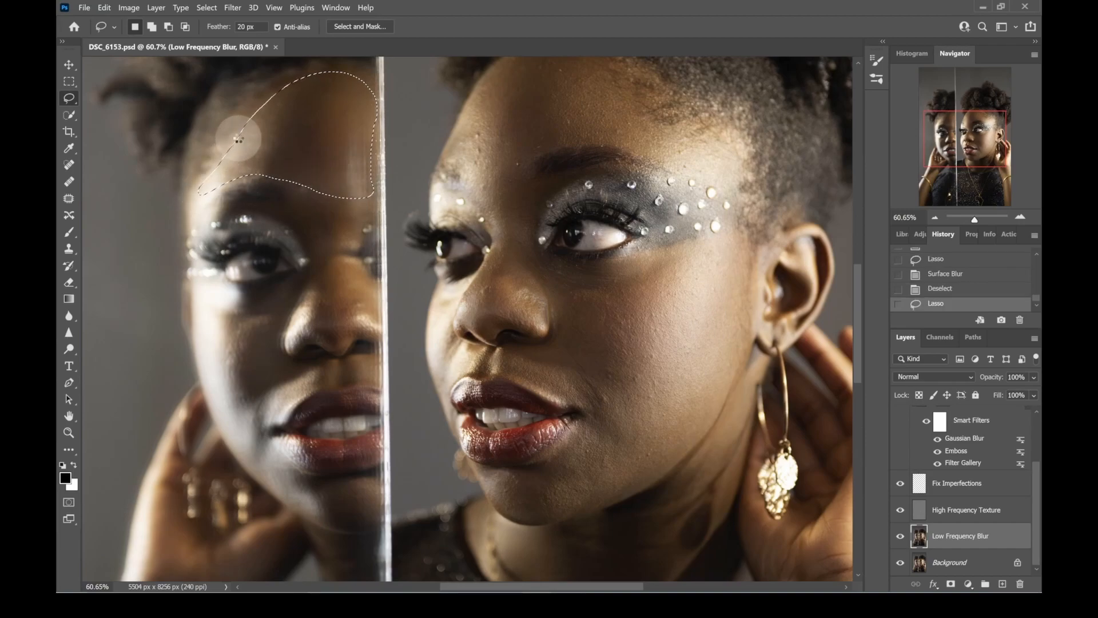
{"action": "key", "text": "ctrl+f"}
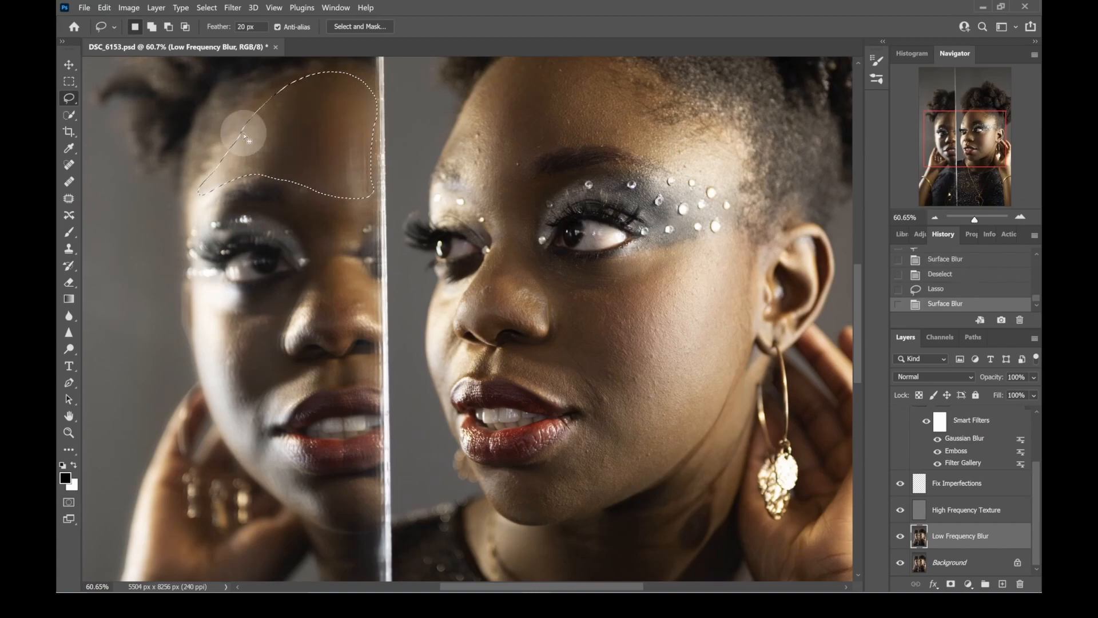
{"action": "key", "text": "ctrl+d"}
- Lasso the reflected face's cheek, upper lip area and chin around the mouth, apply Surface Blur, and clear the selection
{"action": "mouse_move", "coordinate": [203, 291]}
{"action": "left_mouse_down"}
{"action": "mouse_move", "coordinate": [231, 302]}
{"action": "mouse_move", "coordinate": [282, 293]}
{"action": "mouse_move", "coordinate": [276, 335]}
{"action": "mouse_move", "coordinate": [291, 361]}
{"action": "mouse_move", "coordinate": [374, 367]}
{"action": "mouse_move", "coordinate": [368, 381]}
{"action": "mouse_move", "coordinate": [325, 390]}
{"action": "mouse_move", "coordinate": [272, 421]}
{"action": "mouse_move", "coordinate": [291, 463]}
{"action": "mouse_move", "coordinate": [332, 481]}
{"action": "mouse_move", "coordinate": [363, 476]}
{"action": "mouse_move", "coordinate": [371, 508]}
{"action": "mouse_move", "coordinate": [321, 515]}
{"action": "mouse_move", "coordinate": [280, 489]}
{"action": "mouse_move", "coordinate": [198, 346]}
{"action": "left_mouse_up"}
{"action": "left_click_drag", "start_coordinate": [205, 303], "coordinate": [210, 290]}
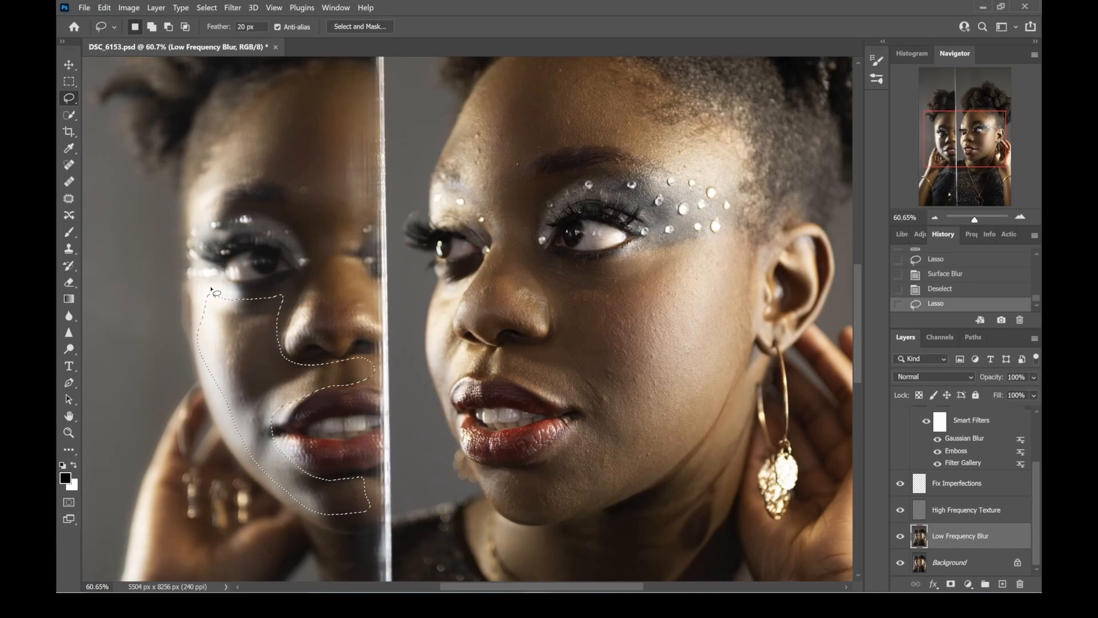
{"action": "key", "text": "ctrl+f"}
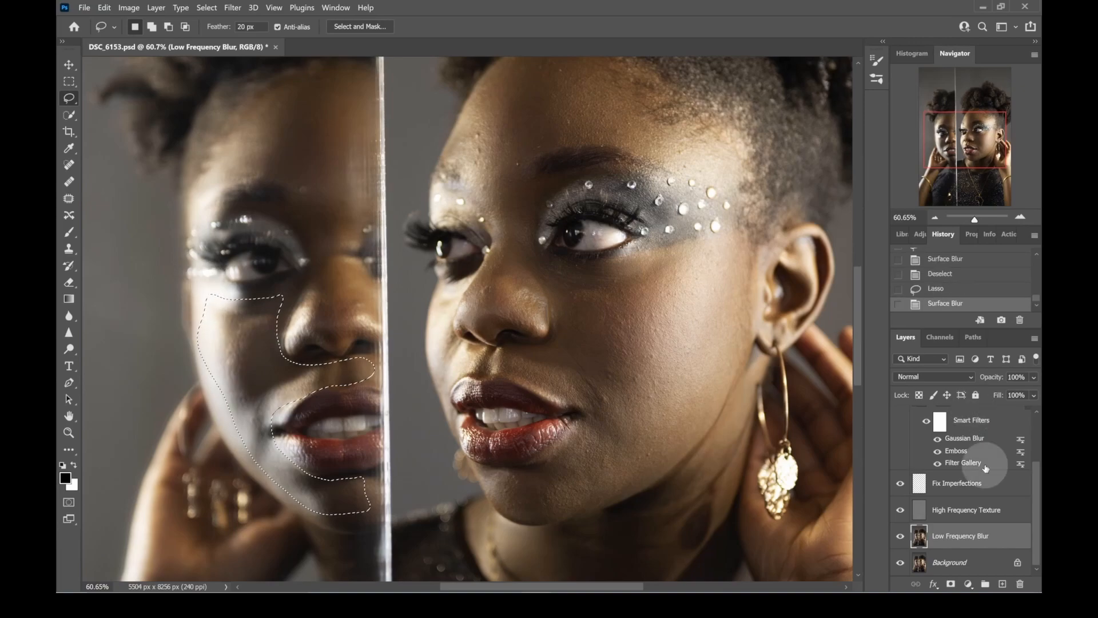
{"action": "scroll", "coordinate": [750, 460], "scroll_direction": "down", "scroll_amount": 1}
{"action": "key", "text": "ctrl+d"}
- Compare the retouched portrait with the original Background layer by toggling layer visibility several times
{"action": "left_click_drag", "start_coordinate": [235, 516], "coordinate": [320, 273]}
{"action": "mouse_move", "coordinate": [371, 194]}
{"action": "left_mouse_down"}
{"action": "mouse_move", "coordinate": [262, 332]}
{"action": "mouse_move", "coordinate": [221, 432]}
{"action": "mouse_move", "coordinate": [193, 334]}
{"action": "left_mouse_up"}
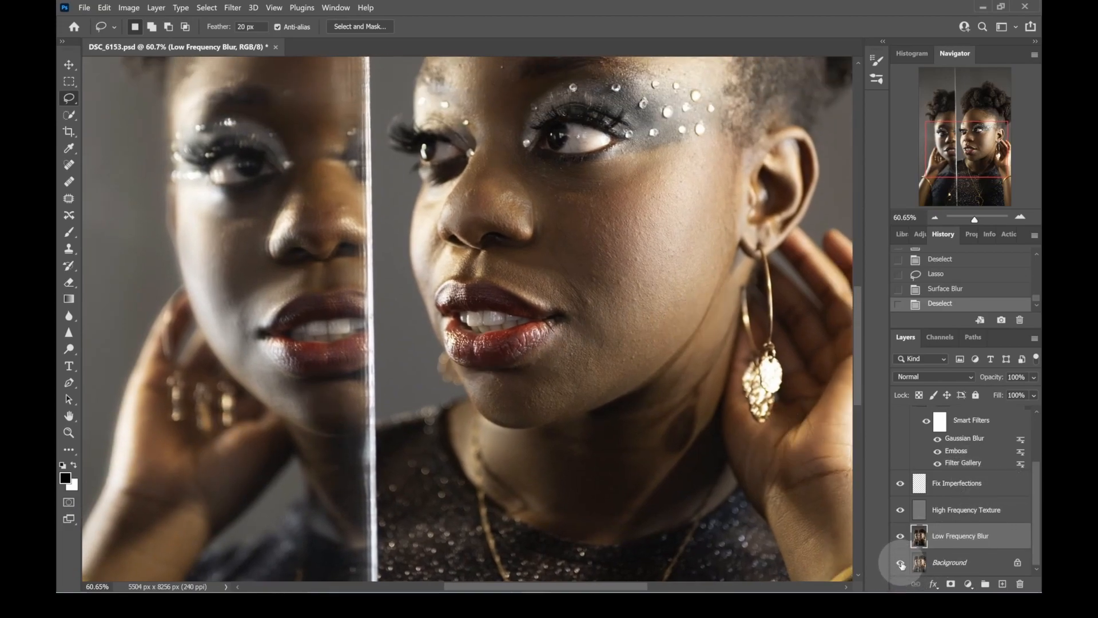
{"action": "left_click_drag", "start_coordinate": [974, 219], "coordinate": [975, 221]}
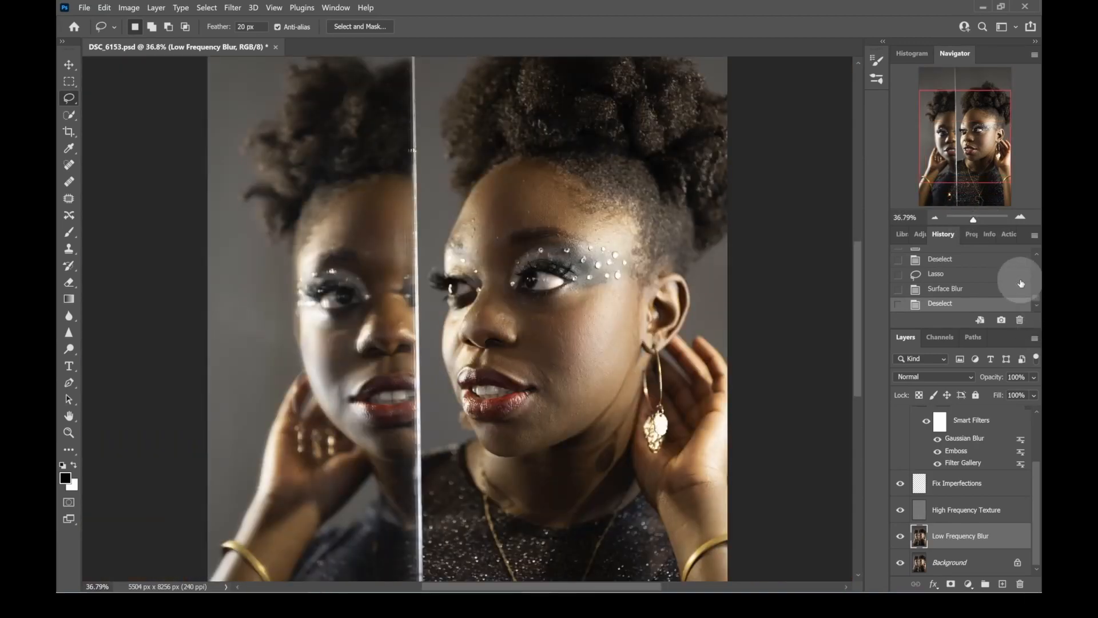
{"action": "left_click_drag", "start_coordinate": [1036, 484], "coordinate": [1033, 491]}
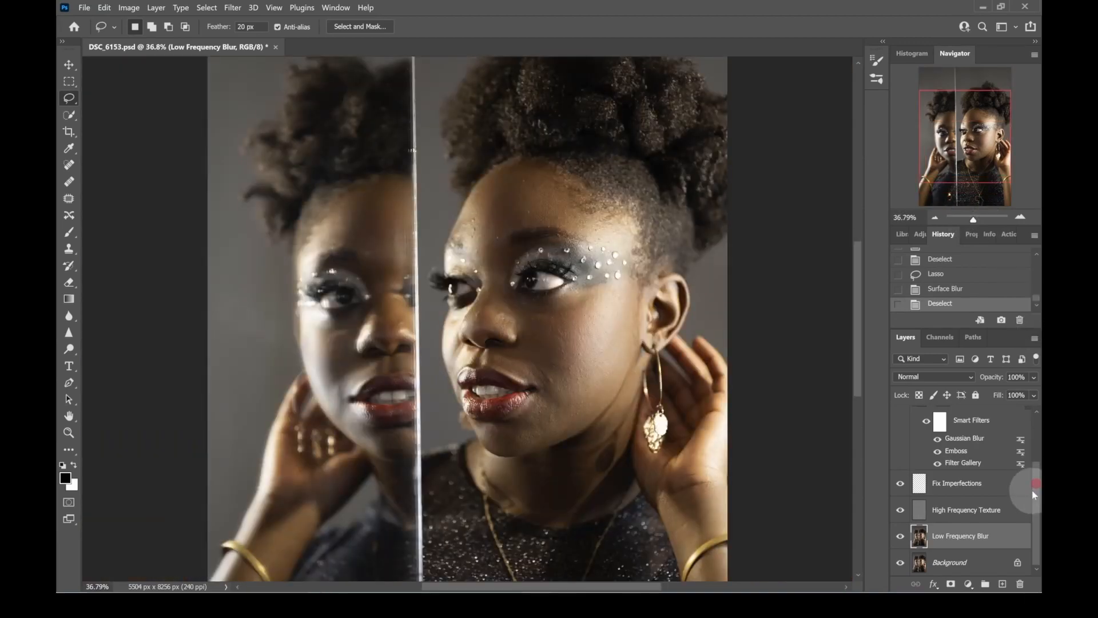
{"action": "left_click", "coordinate": [900, 565]}
{"action": "left_click", "coordinate": [900, 565]}
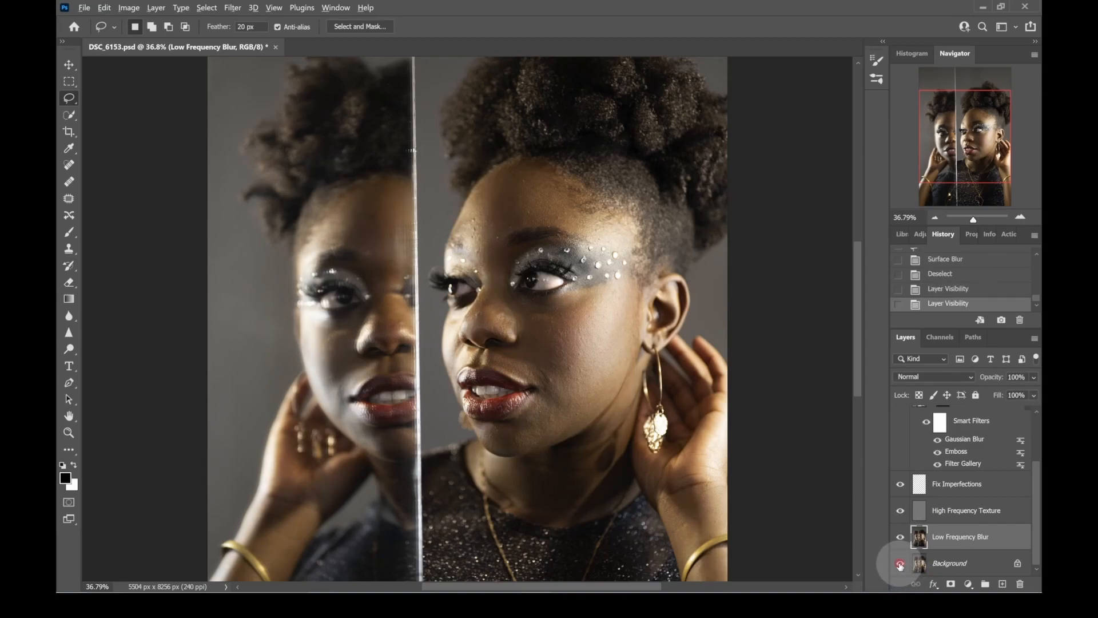
{"action": "left_click", "coordinate": [900, 566]}
{"action": "left_click", "coordinate": [900, 565]}
{"action": "left_click", "coordinate": [900, 565]}
{"action": "left_click", "coordinate": [900, 565]}
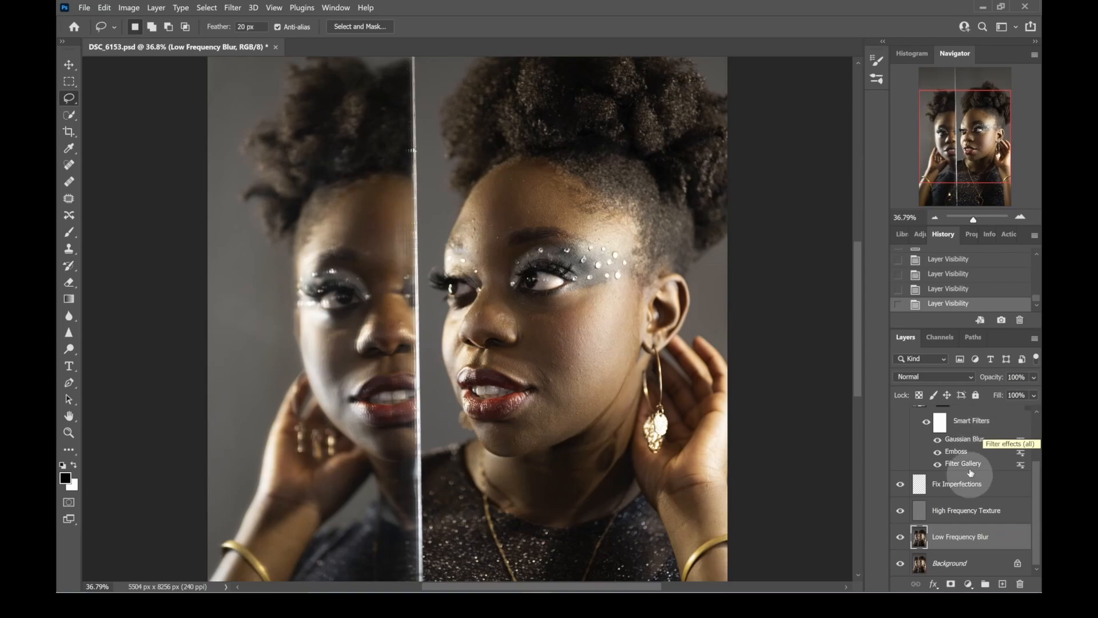
- Create a new layer group, move the High Frequency Texture and Low Frequency Blur layers into it, and collapse it
{"action": "left_click", "coordinate": [990, 511]}
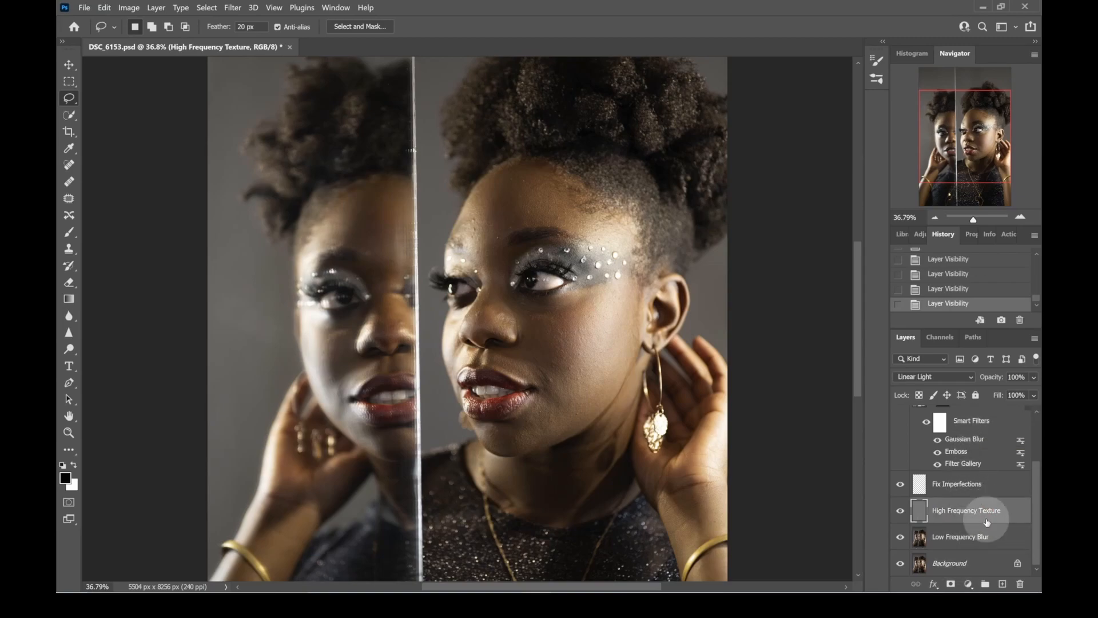
{"action": "left_click", "coordinate": [985, 584]}
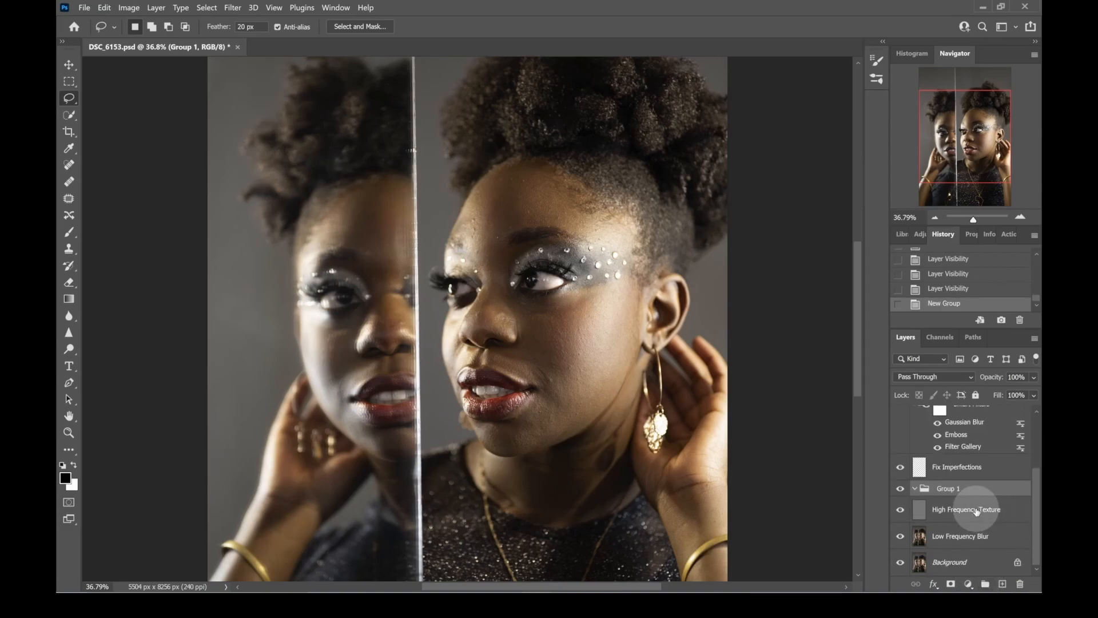
{"action": "left_click", "coordinate": [980, 509]}
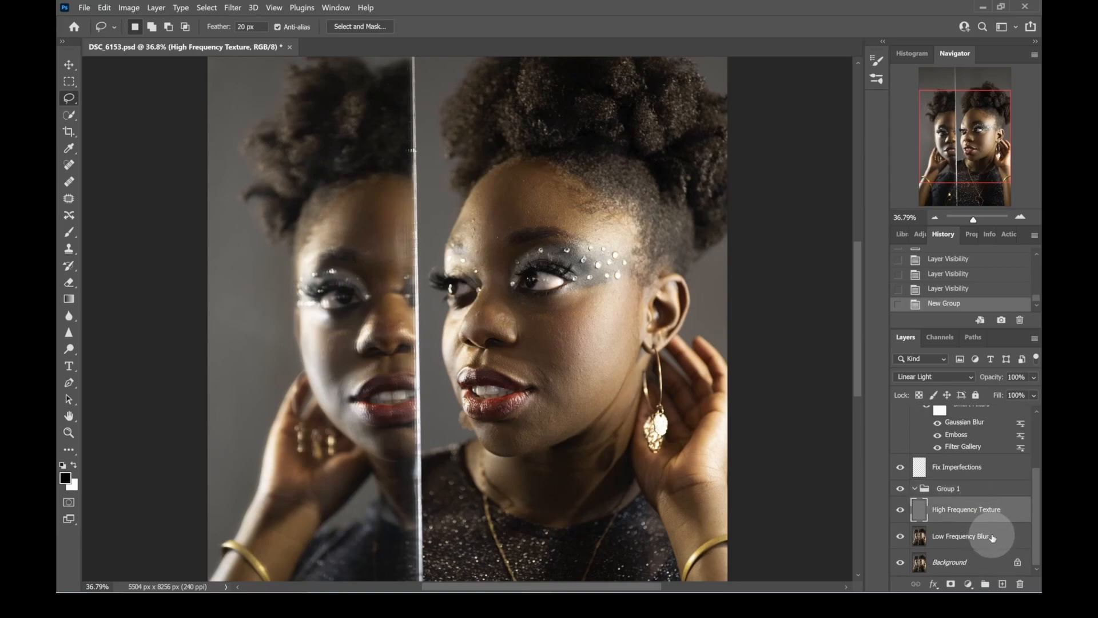
{"action": "left_click", "coordinate": [986, 535], "text": "shift"}
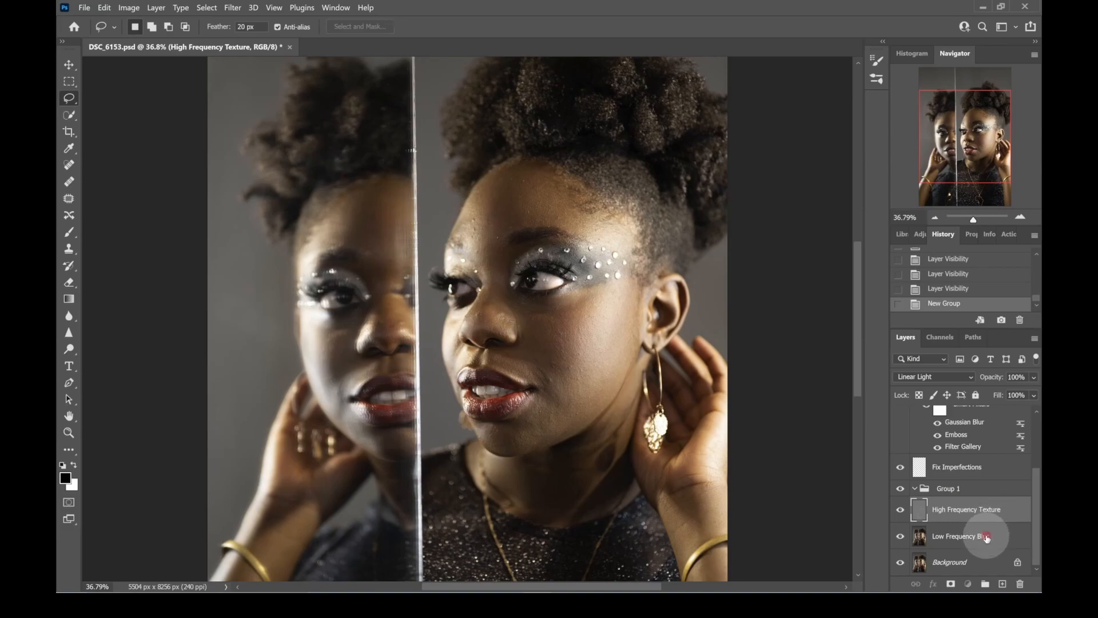
{"action": "left_click_drag", "start_coordinate": [988, 535], "coordinate": [985, 487]}
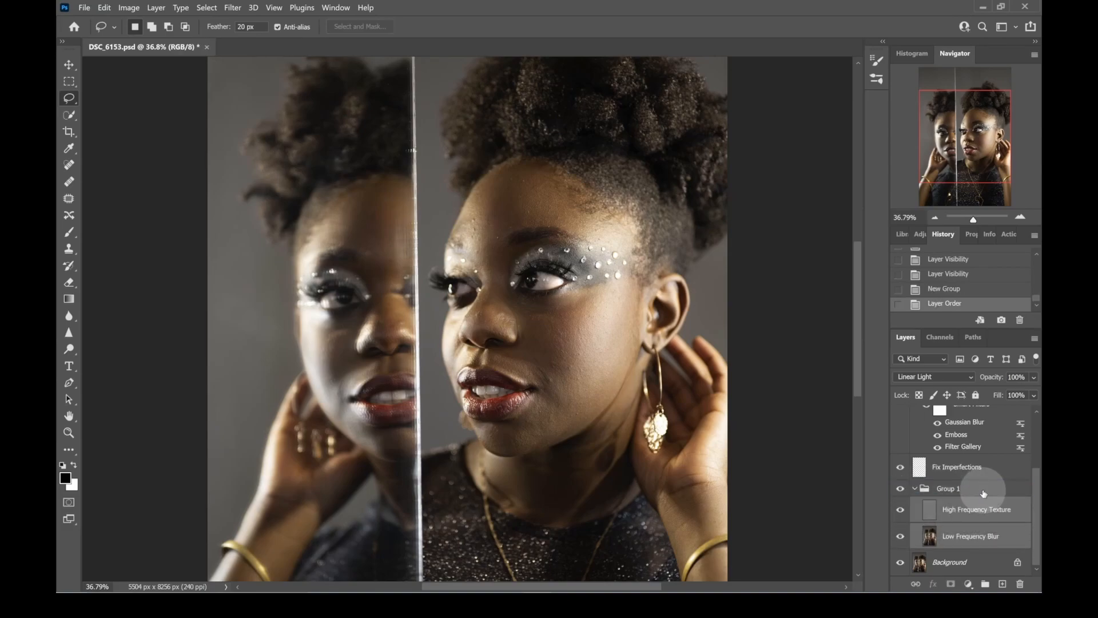
{"action": "left_click", "coordinate": [917, 490]}
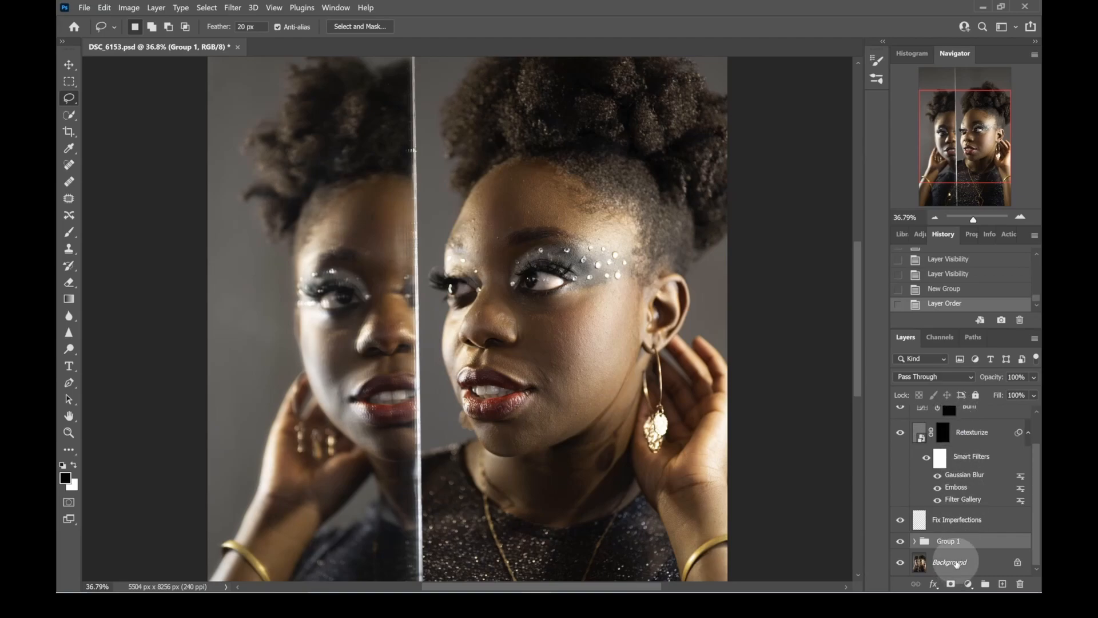
- Duplicate Group 1, expand the copy to check the layers it contains, and collapse it again
{"action": "left_click_drag", "start_coordinate": [967, 544], "coordinate": [1002, 584]}
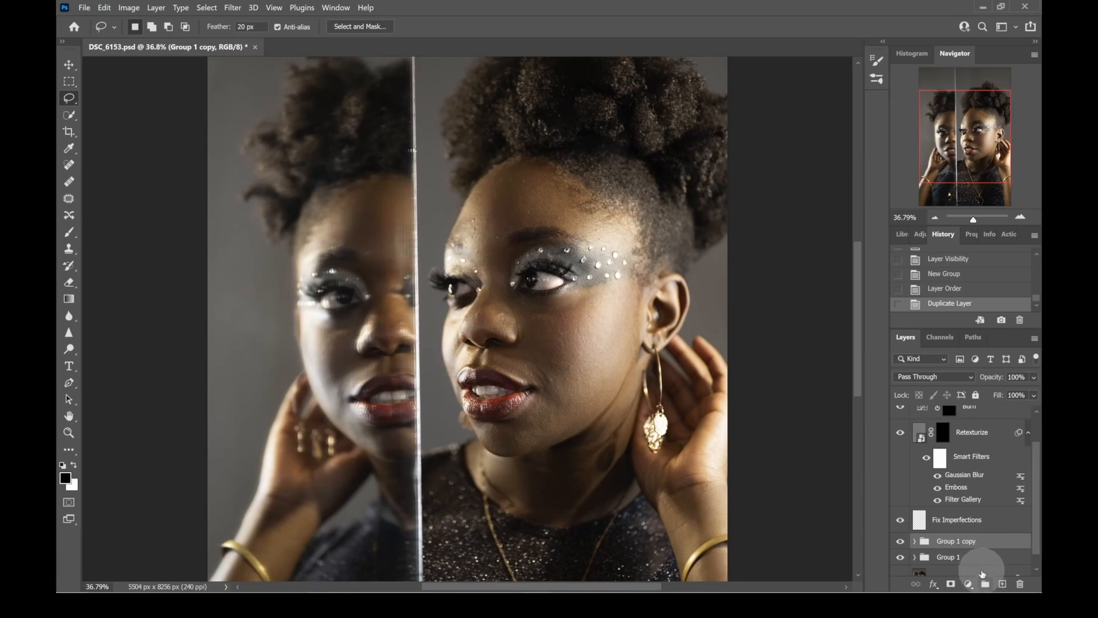
{"action": "left_click", "coordinate": [914, 541]}
{"action": "scroll", "coordinate": [946, 545], "scroll_direction": "down", "scroll_amount": 3}
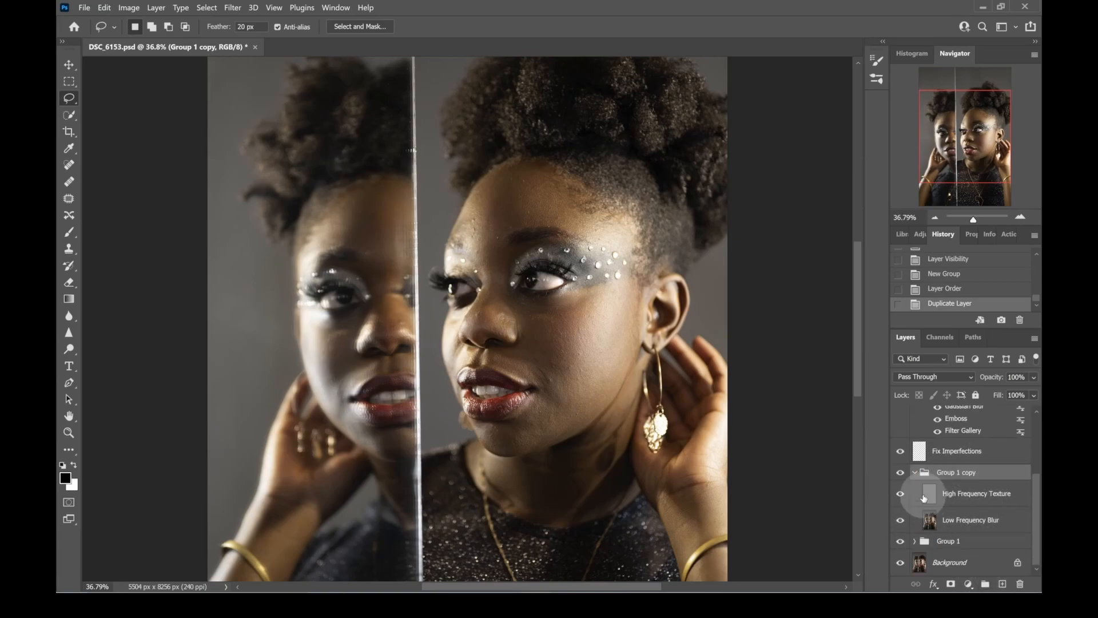
{"action": "left_click", "coordinate": [915, 475]}
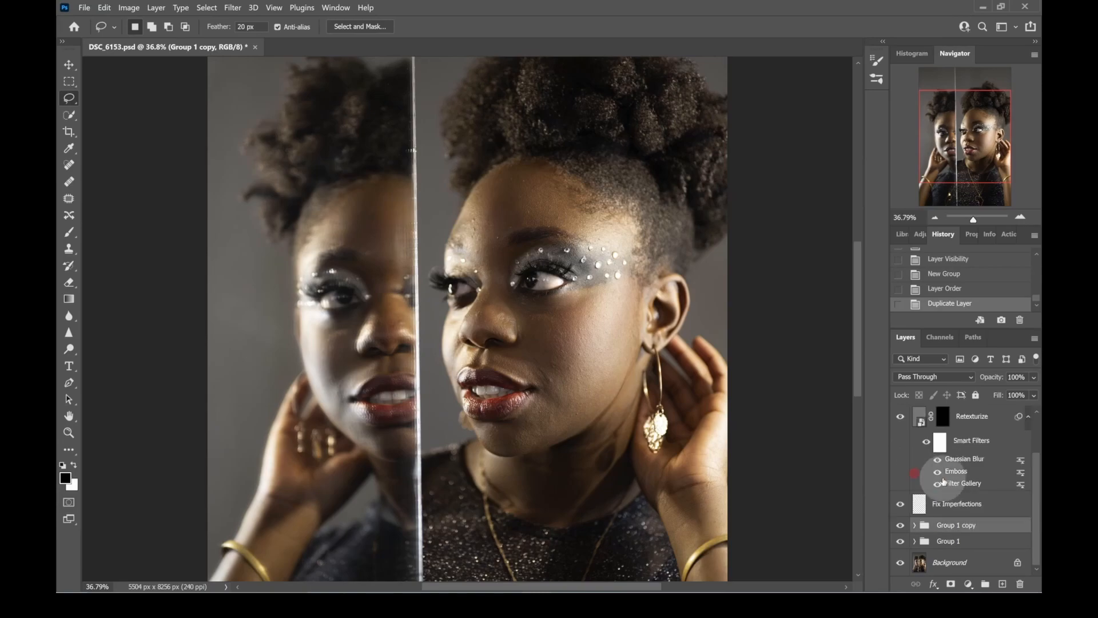
- Convert the Group 1 copy to a smart object and rasterize it into a single pixel layer
{"action": "right_click", "coordinate": [967, 523]}
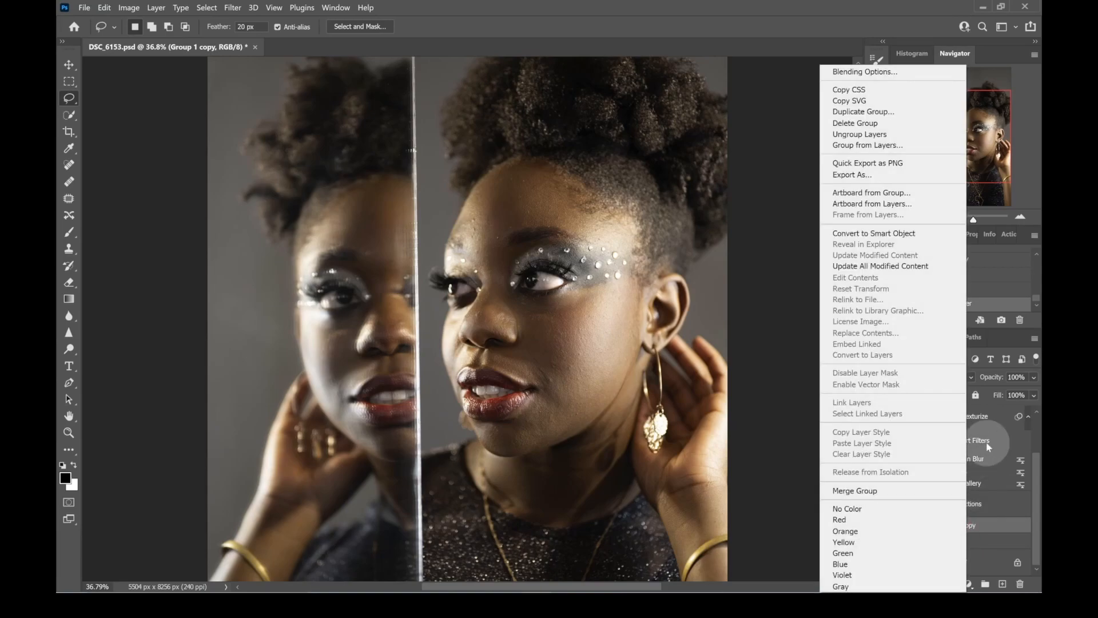
{"action": "right_click", "coordinate": [988, 518]}
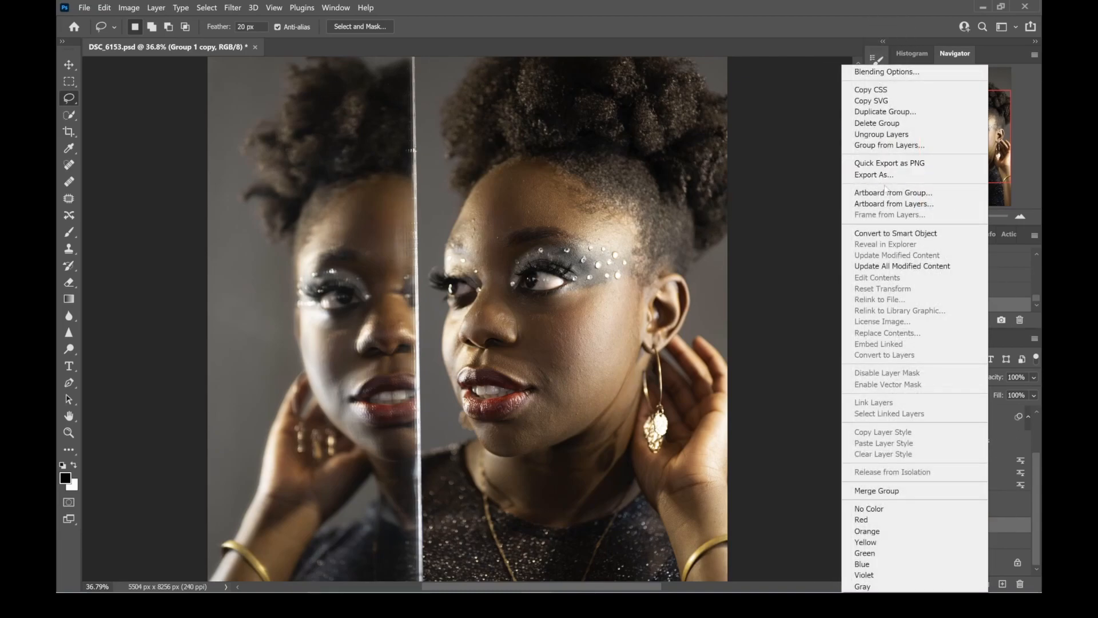
{"action": "left_click", "coordinate": [888, 233]}
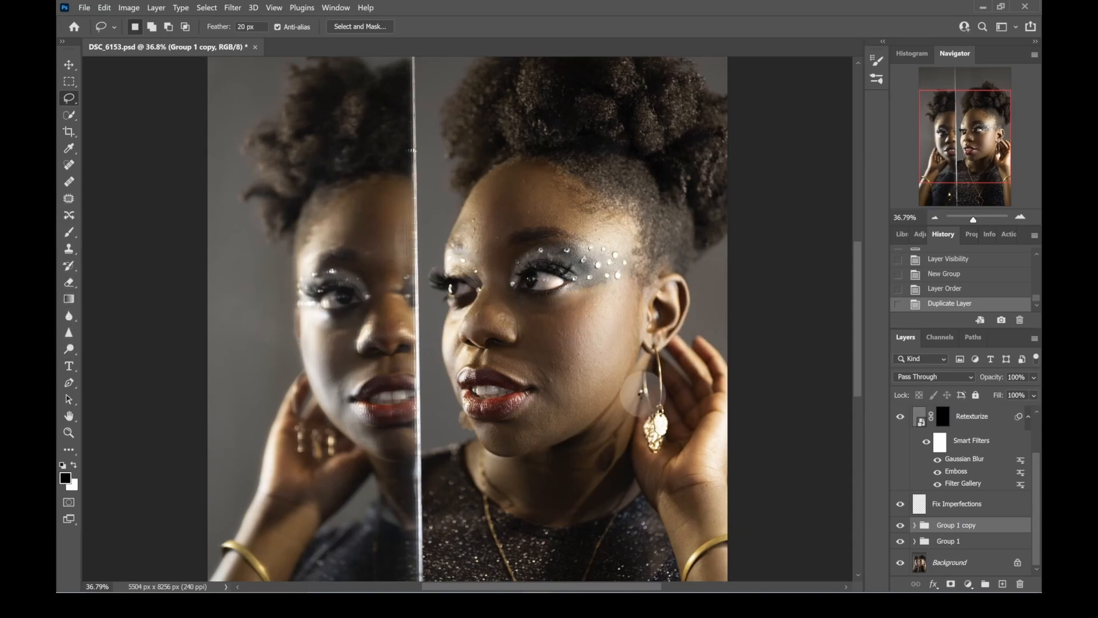
{"action": "right_click", "coordinate": [967, 530]}
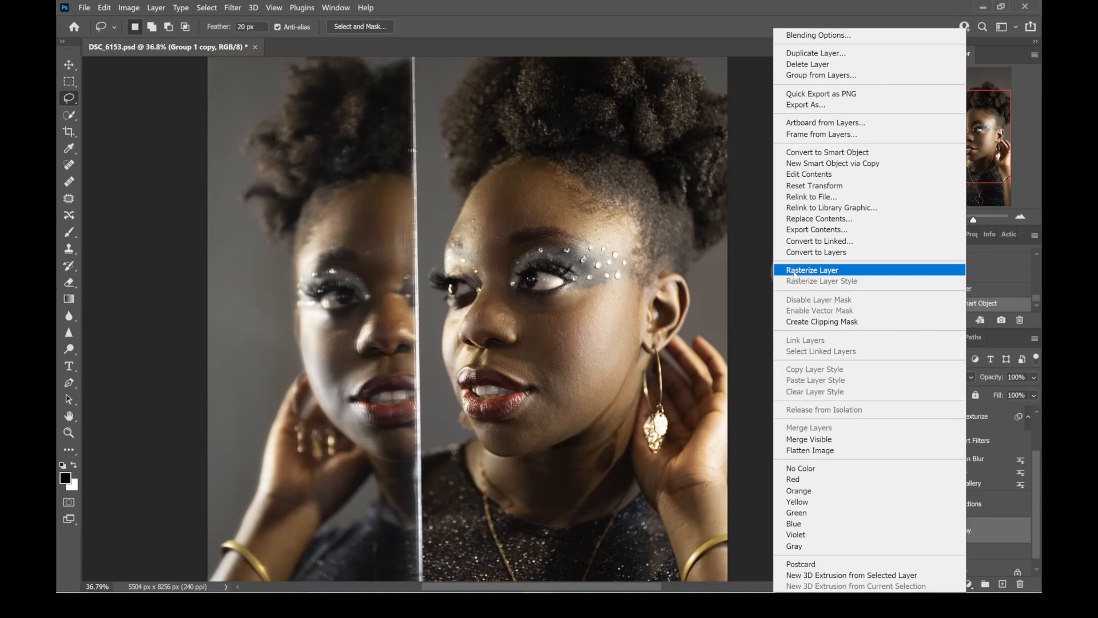
{"action": "left_click", "coordinate": [825, 273]}
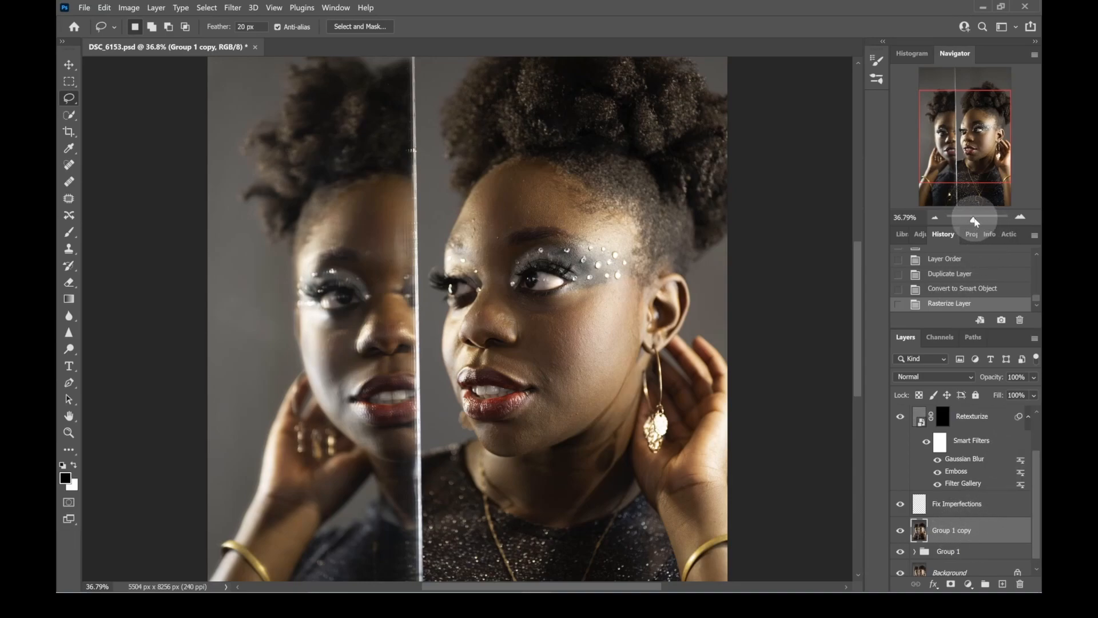
{"action": "scroll", "coordinate": [969, 522], "scroll_direction": "down", "scroll_amount": 1}
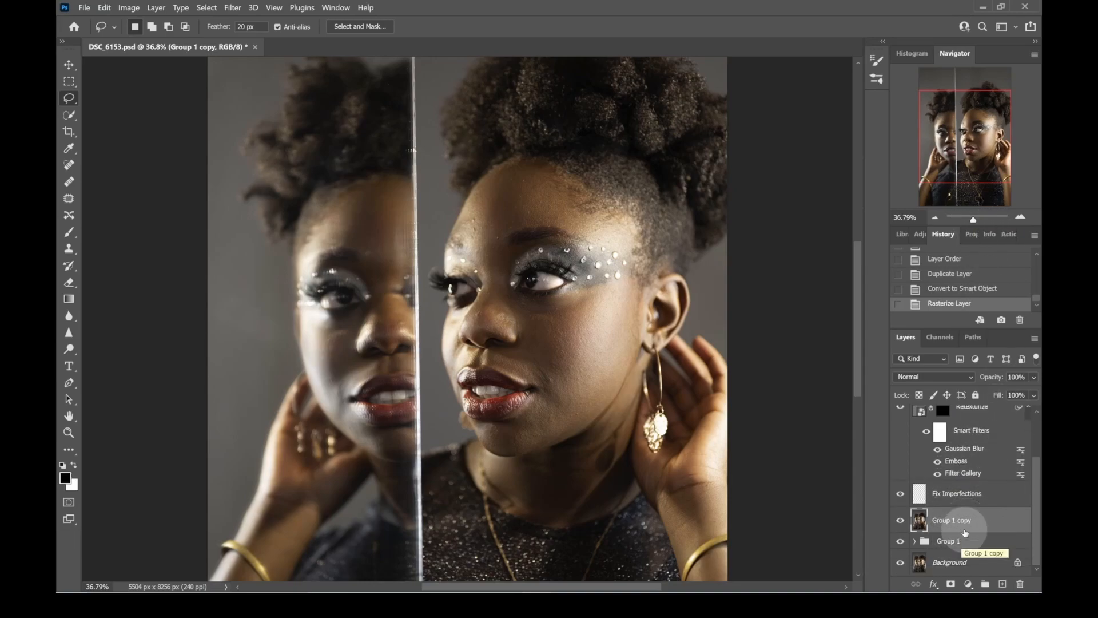
- Choose the Mixer Brush for the Group 1 copy layer, with cleaning after each stroke on and loading after each stroke off
{"action": "left_click_drag", "start_coordinate": [975, 222], "coordinate": [976, 224]}
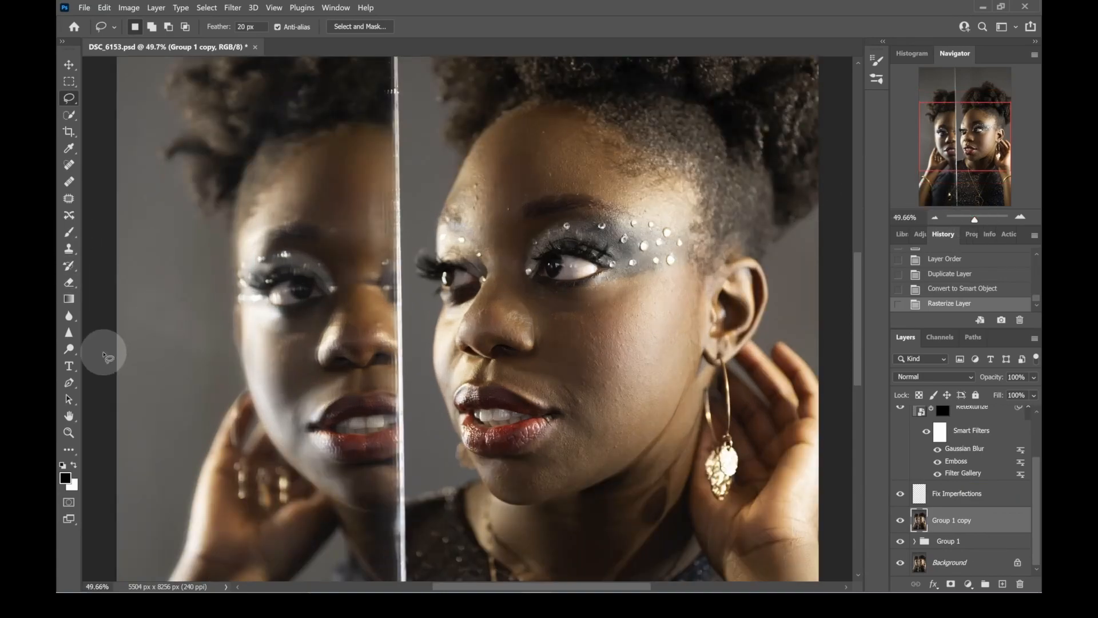
{"action": "left_click", "coordinate": [71, 450]}
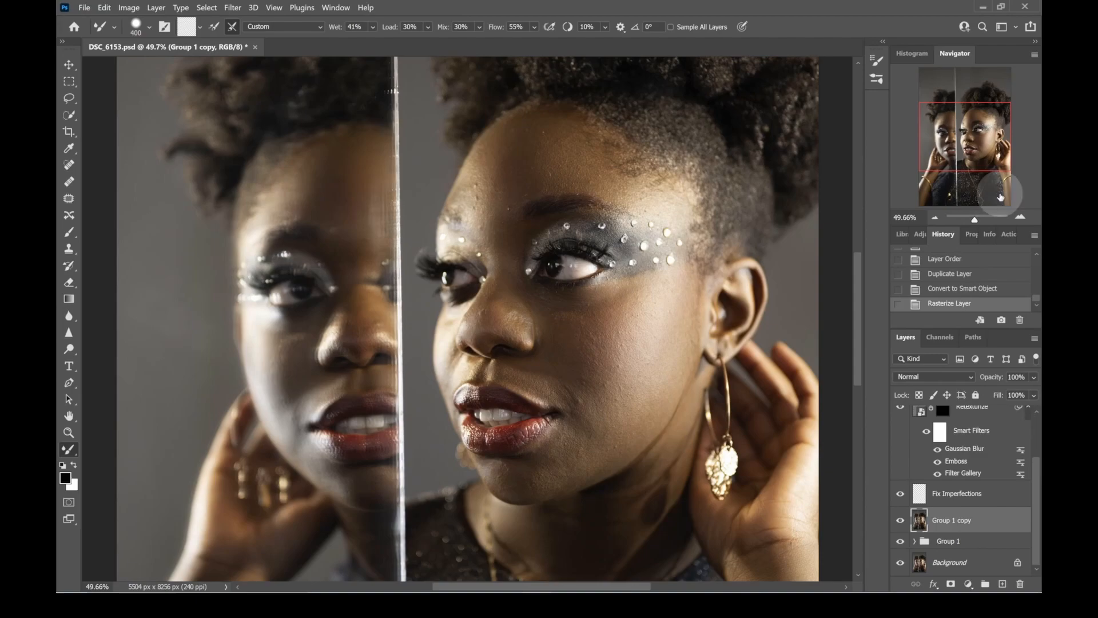
{"action": "left_click", "coordinate": [976, 219]}
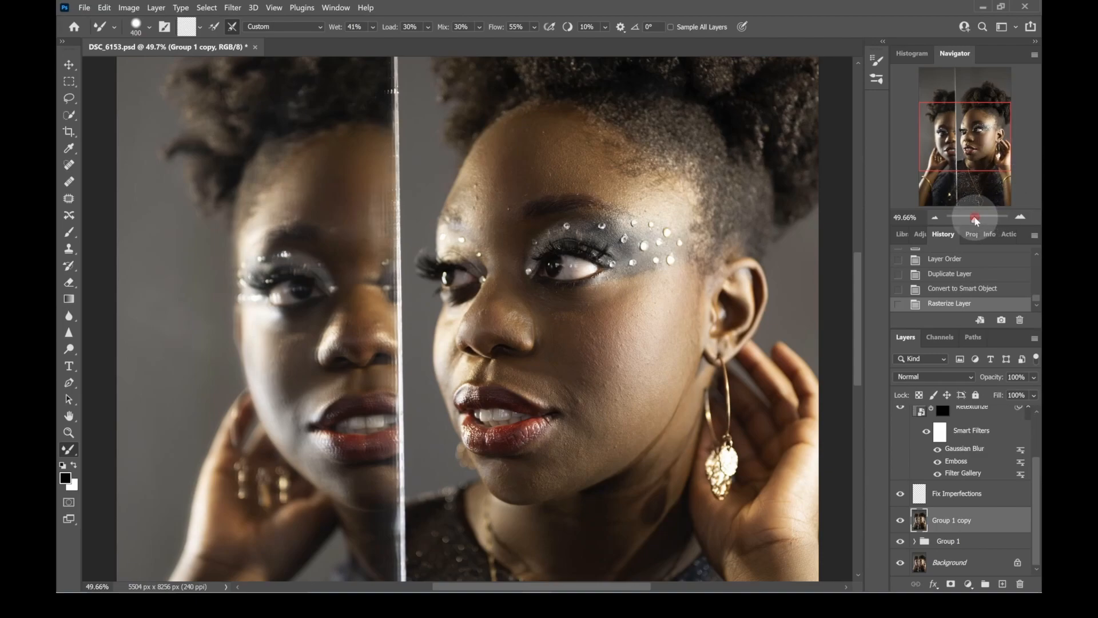
{"action": "left_click_drag", "start_coordinate": [976, 219], "coordinate": [977, 219]}
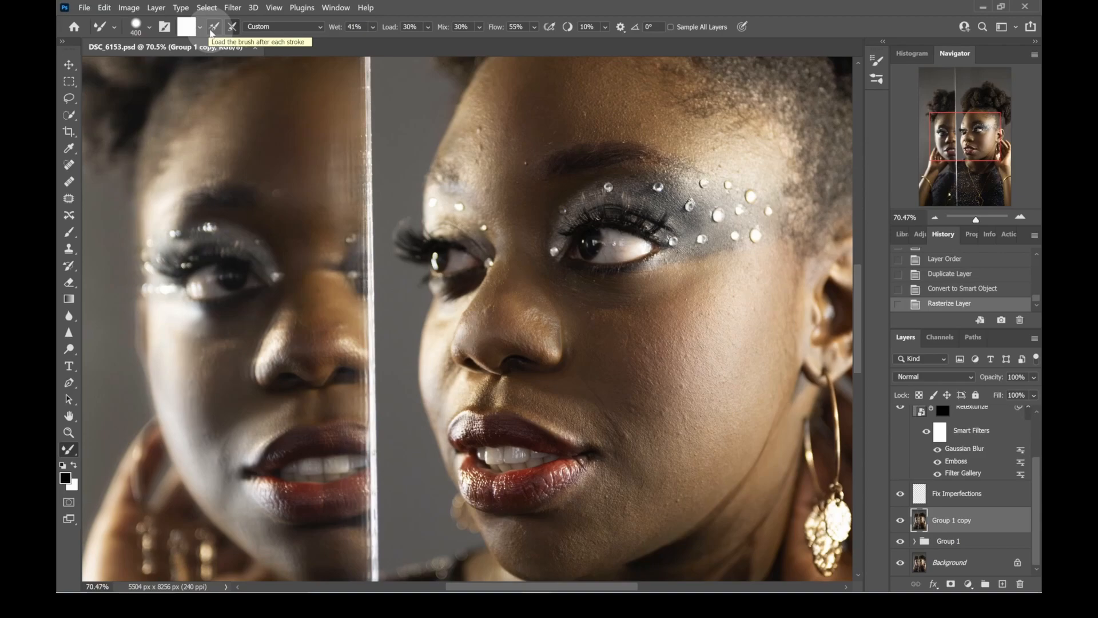
{"action": "left_click", "coordinate": [212, 30]}
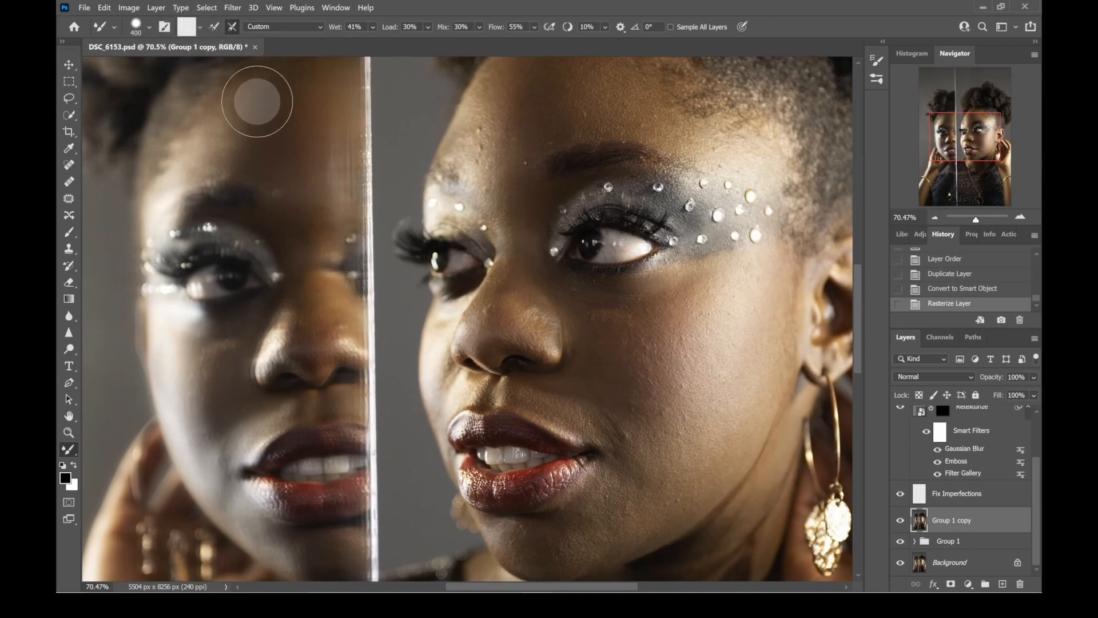
{"action": "left_click", "coordinate": [233, 25]}
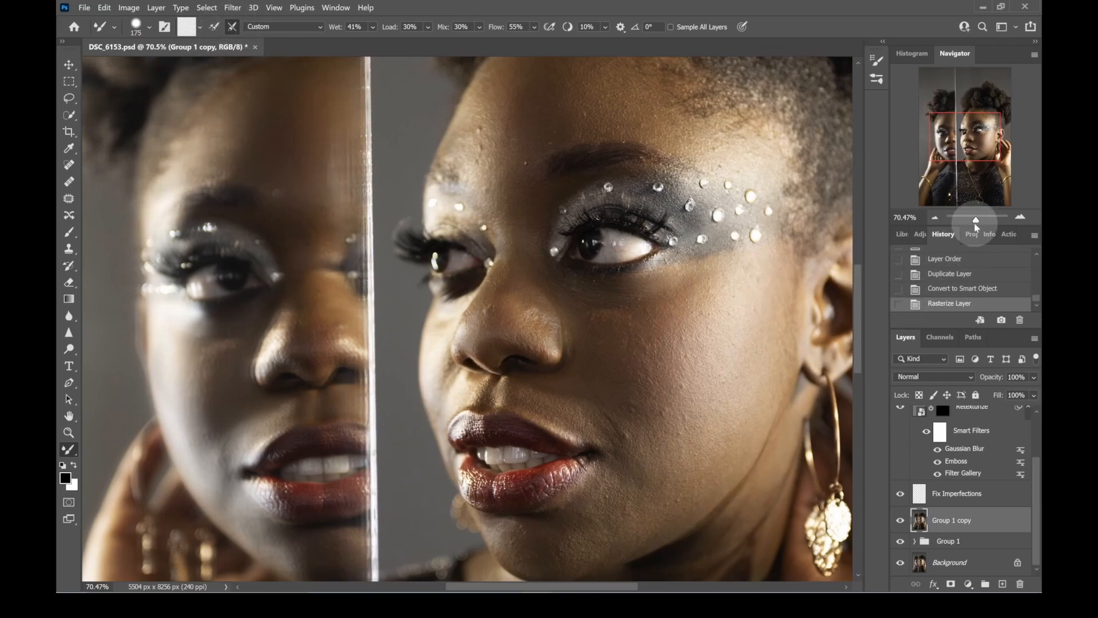
- Resize the Mixer Brush to 300 px to suit the cheek area of the main face
{"action": "left_click_drag", "start_coordinate": [980, 221], "coordinate": [978, 220]}
{"action": "left_click_drag", "start_coordinate": [719, 348], "coordinate": [614, 339]}
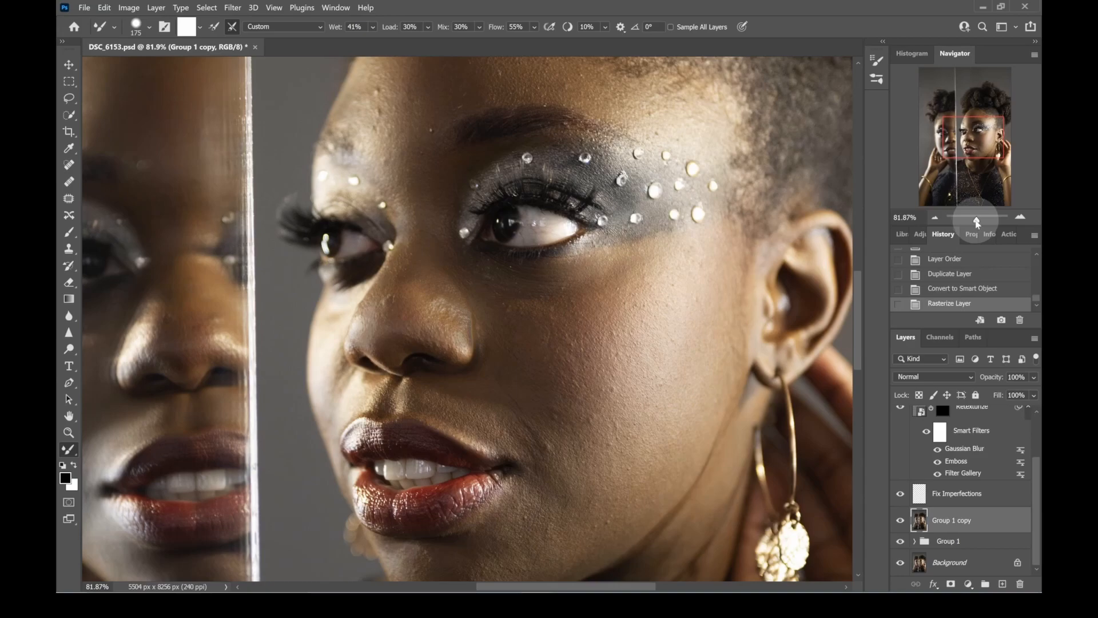
{"action": "key", "text": "bracketright"}
{"action": "key", "text": "bracketright"}
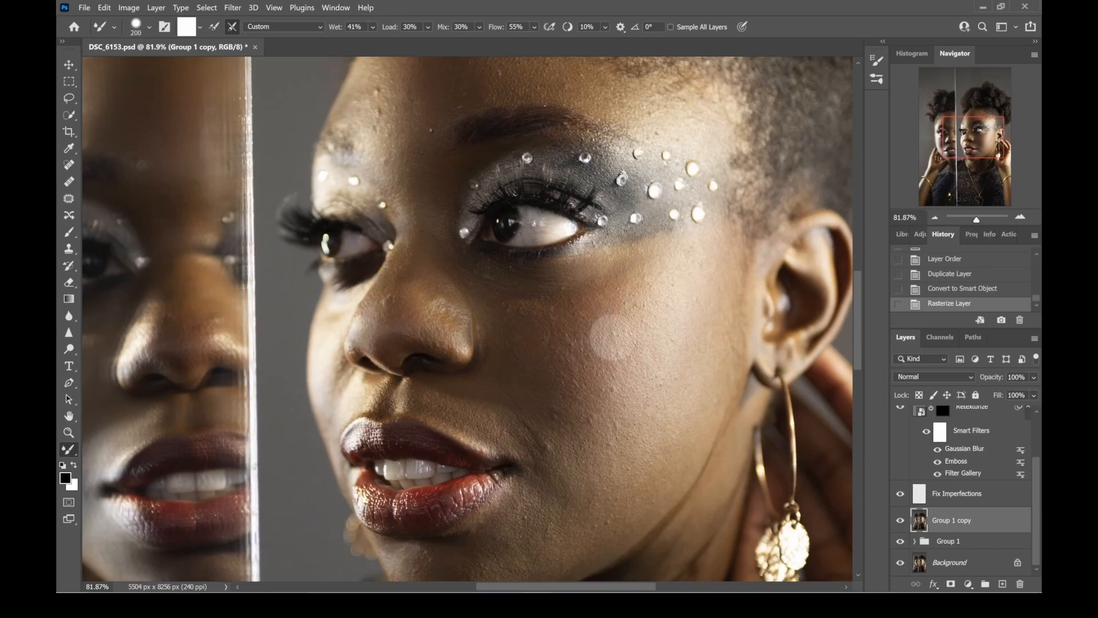
{"action": "key", "text": "bracketright"}
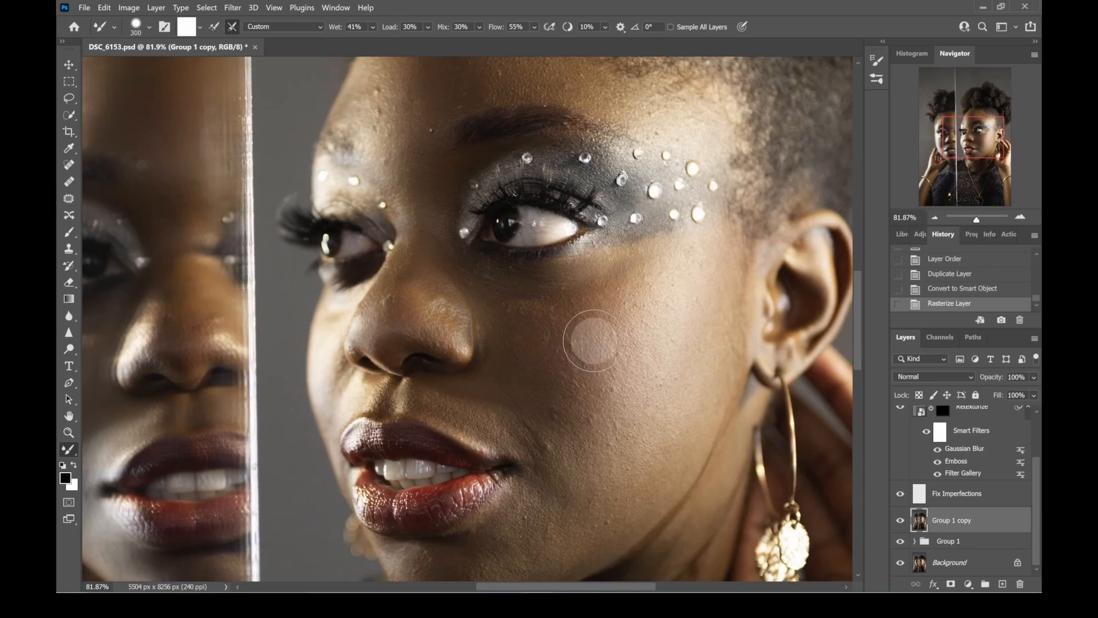
{"action": "key", "text": "bracketleft"}
{"action": "key", "text": "bracketright"}
{"action": "key", "text": "bracketright"}
{"action": "key", "text": "bracketright"}
{"action": "key", "text": "bracketright"}
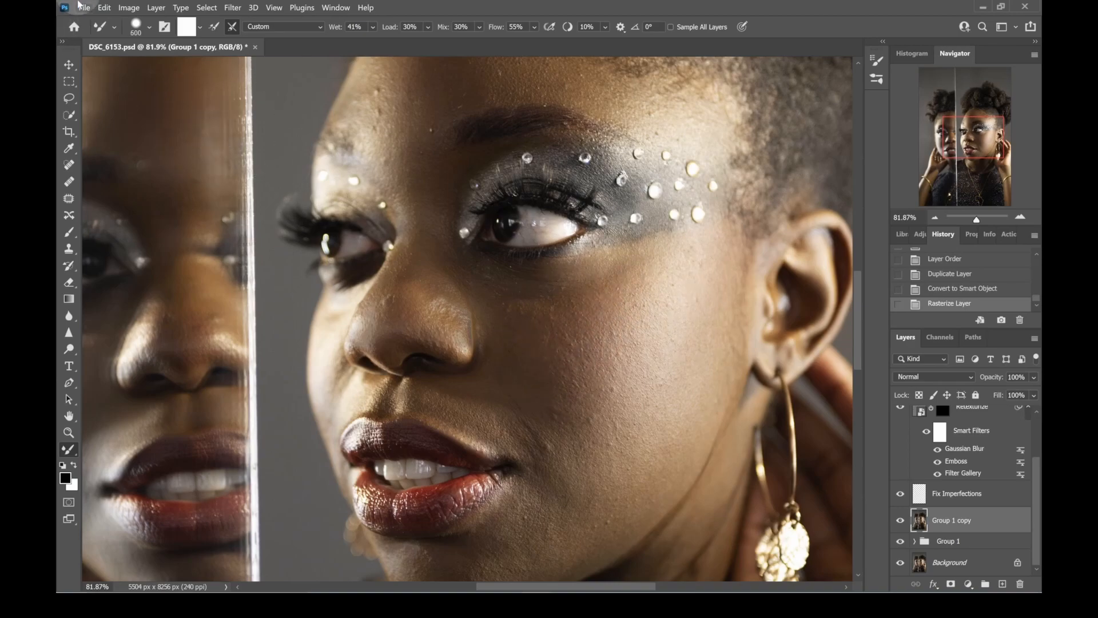
{"action": "left_click", "coordinate": [116, 27]}
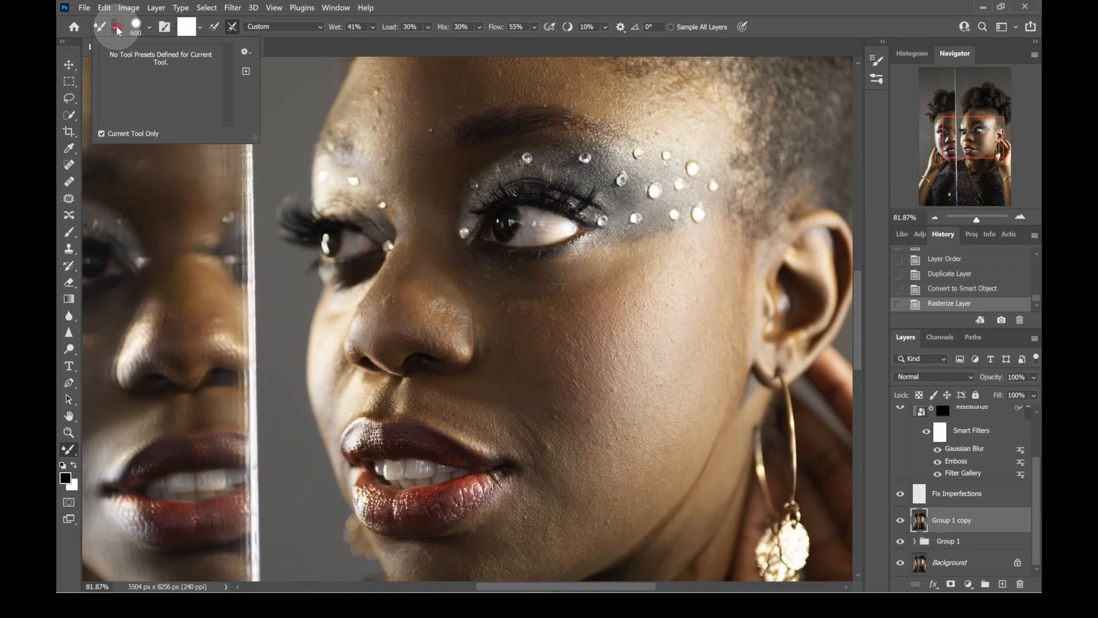
{"action": "left_click", "coordinate": [454, 9]}
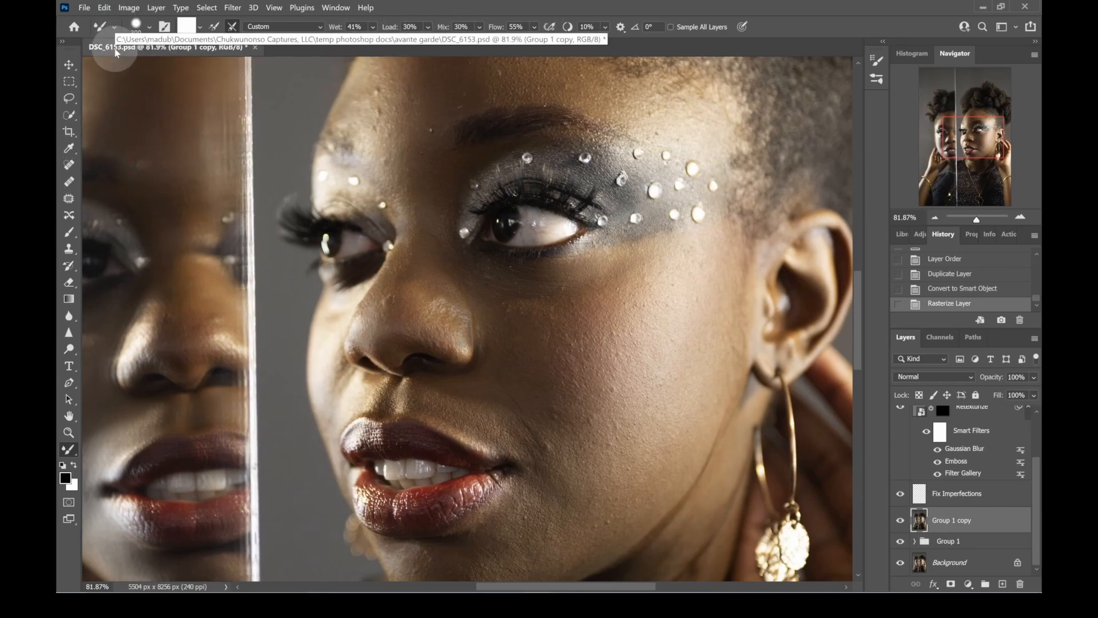
- Set the Mixer Brush hardness to 0% and its flow to 40%
{"action": "left_click", "coordinate": [149, 27]}
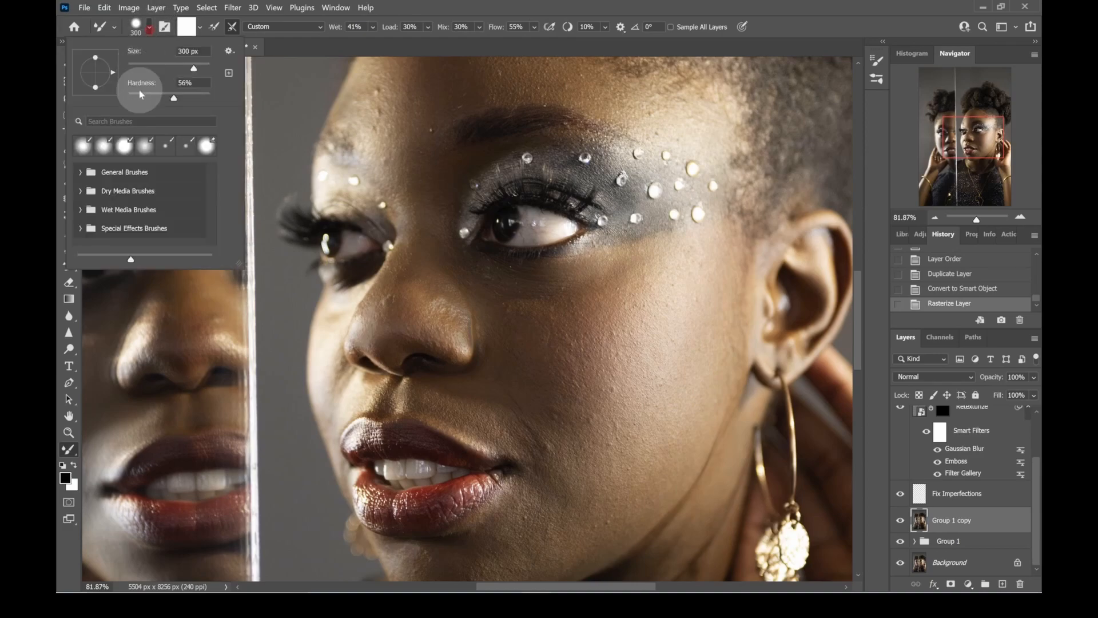
{"action": "left_click_drag", "start_coordinate": [174, 98], "coordinate": [123, 102]}
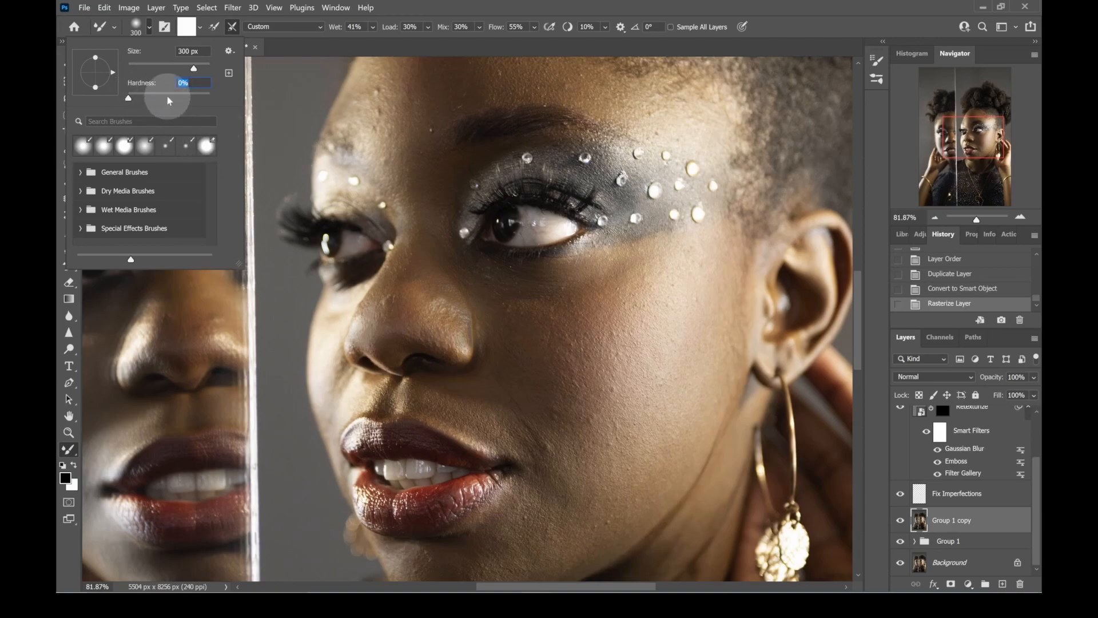
{"action": "left_click", "coordinate": [478, 5]}
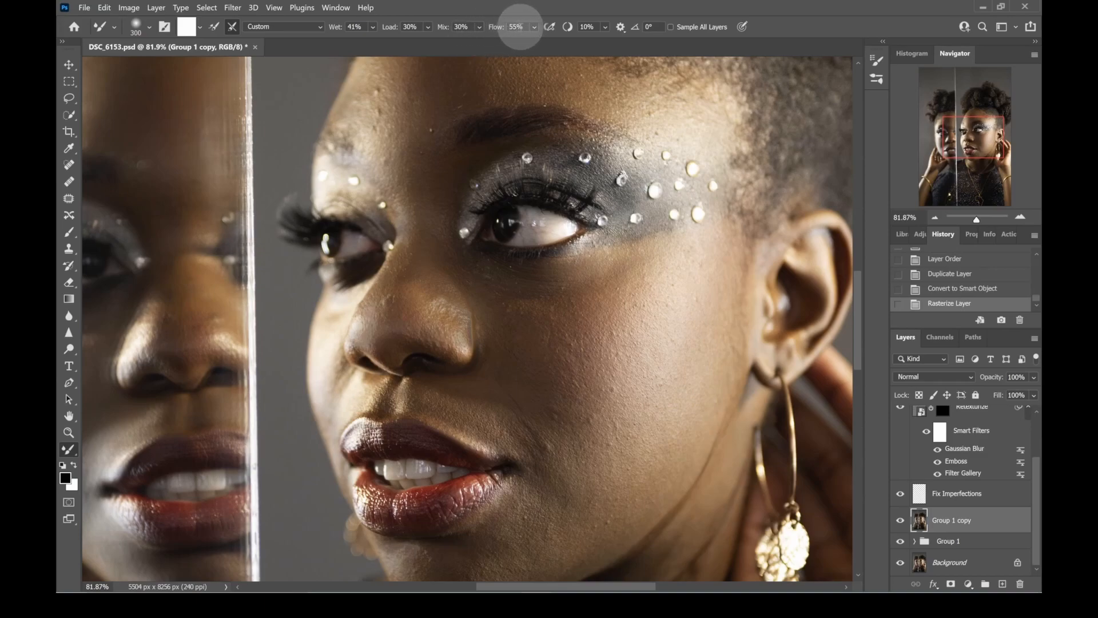
{"action": "left_click", "coordinate": [515, 26]}
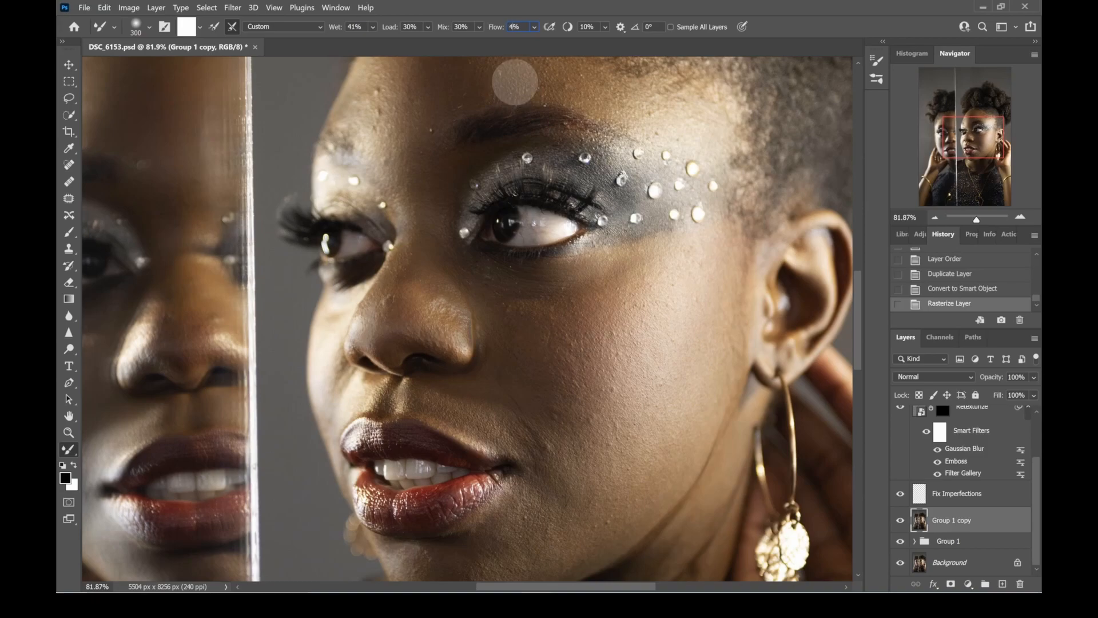
{"action": "type", "text": "0"}
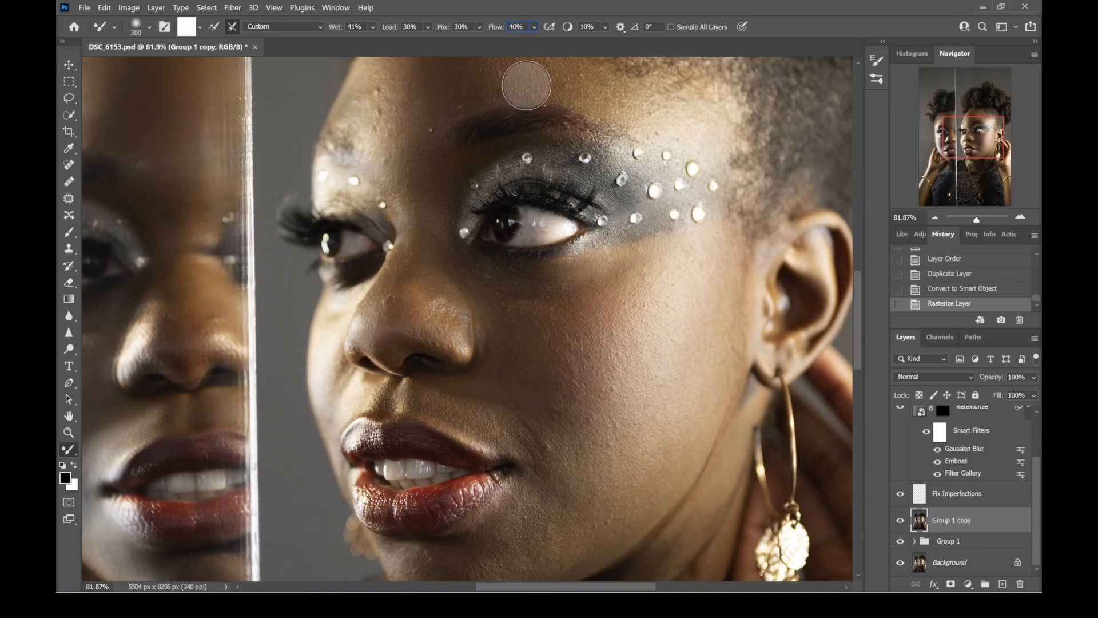
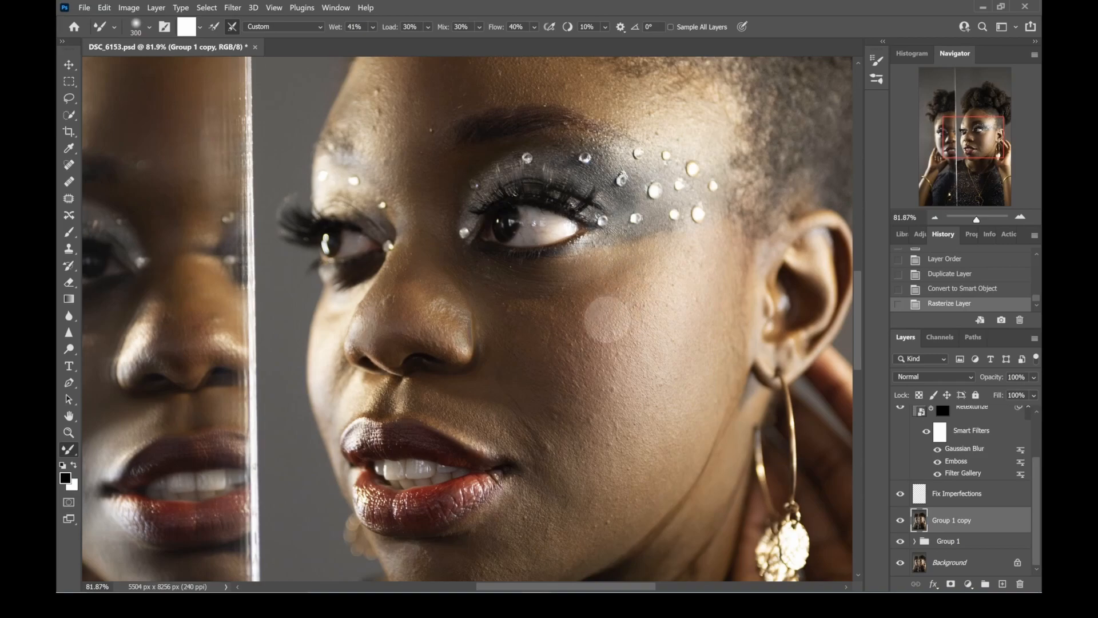
- Smooth the inner cheek of the main face beside the nose with Mixer Brush strokes
{"action": "key", "text": "bracketright"}
{"action": "key", "text": "bracketright"}
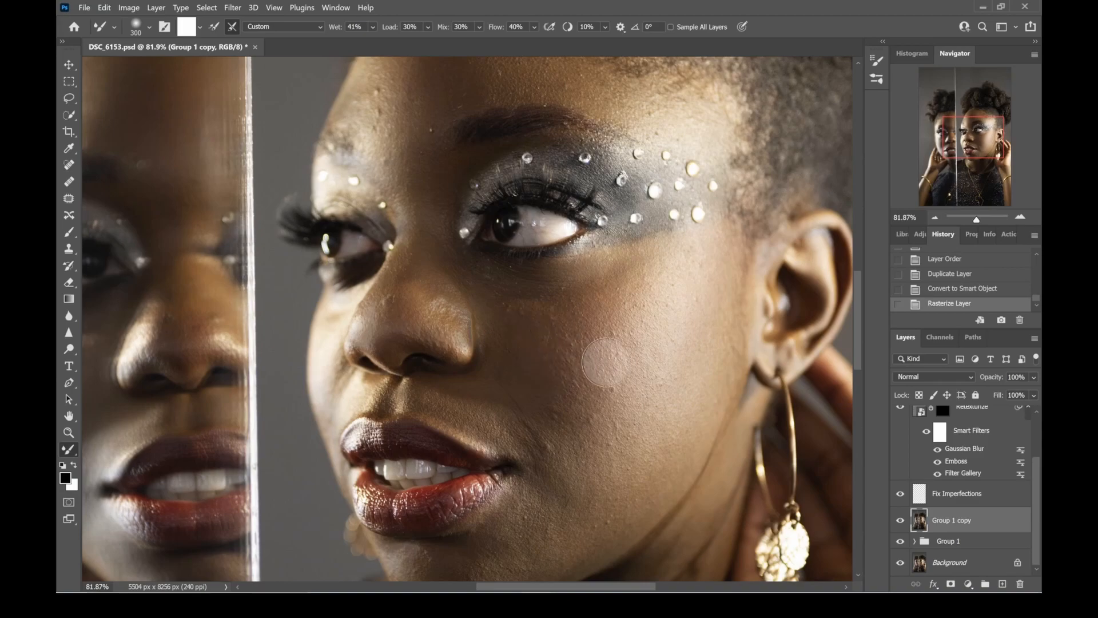
{"action": "mouse_move", "coordinate": [586, 355]}
{"action": "left_mouse_down"}
{"action": "mouse_move", "coordinate": [589, 326]}
{"action": "mouse_move", "coordinate": [588, 368]}
{"action": "mouse_move", "coordinate": [556, 388]}
{"action": "mouse_move", "coordinate": [579, 365]}
{"action": "mouse_move", "coordinate": [578, 343]}
{"action": "left_mouse_up"}
{"action": "mouse_move", "coordinate": [576, 334]}
{"action": "left_mouse_down"}
{"action": "mouse_move", "coordinate": [578, 312]}
{"action": "mouse_move", "coordinate": [568, 330]}
{"action": "mouse_move", "coordinate": [600, 325]}
{"action": "mouse_move", "coordinate": [595, 381]}
{"action": "mouse_move", "coordinate": [570, 368]}
{"action": "mouse_move", "coordinate": [601, 397]}
{"action": "mouse_move", "coordinate": [619, 356]}
{"action": "mouse_move", "coordinate": [611, 319]}
{"action": "mouse_move", "coordinate": [594, 322]}
{"action": "mouse_move", "coordinate": [601, 310]}
{"action": "mouse_move", "coordinate": [545, 319]}
{"action": "mouse_move", "coordinate": [564, 316]}
{"action": "mouse_move", "coordinate": [555, 348]}
{"action": "mouse_move", "coordinate": [572, 385]}
{"action": "mouse_move", "coordinate": [545, 363]}
{"action": "mouse_move", "coordinate": [556, 356]}
{"action": "mouse_move", "coordinate": [515, 332]}
{"action": "mouse_move", "coordinate": [570, 355]}
{"action": "mouse_move", "coordinate": [514, 368]}
{"action": "mouse_move", "coordinate": [584, 392]}
{"action": "mouse_move", "coordinate": [578, 362]}
{"action": "mouse_move", "coordinate": [581, 383]}
{"action": "mouse_move", "coordinate": [615, 336]}
{"action": "mouse_move", "coordinate": [610, 300]}
{"action": "mouse_move", "coordinate": [532, 311]}
{"action": "left_mouse_up"}
{"action": "mouse_move", "coordinate": [549, 363]}
{"action": "left_mouse_down"}
{"action": "mouse_move", "coordinate": [585, 408]}
{"action": "mouse_move", "coordinate": [556, 369]}
{"action": "mouse_move", "coordinate": [564, 344]}
{"action": "mouse_move", "coordinate": [540, 361]}
{"action": "mouse_move", "coordinate": [548, 337]}
{"action": "mouse_move", "coordinate": [508, 347]}
{"action": "mouse_move", "coordinate": [513, 386]}
{"action": "mouse_move", "coordinate": [540, 394]}
{"action": "mouse_move", "coordinate": [489, 382]}
{"action": "mouse_move", "coordinate": [523, 392]}
{"action": "mouse_move", "coordinate": [499, 342]}
{"action": "mouse_move", "coordinate": [504, 320]}
{"action": "mouse_move", "coordinate": [514, 353]}
{"action": "mouse_move", "coordinate": [566, 396]}
{"action": "mouse_move", "coordinate": [510, 346]}
{"action": "mouse_move", "coordinate": [522, 326]}
{"action": "mouse_move", "coordinate": [572, 404]}
{"action": "mouse_move", "coordinate": [514, 318]}
{"action": "left_mouse_up"}
- Blend the skin below the main face's eye and beside the nose with brush sizes from 150 to 300 px
{"action": "key", "text": "bracketleft"}
{"action": "key", "text": "bracketleft"}
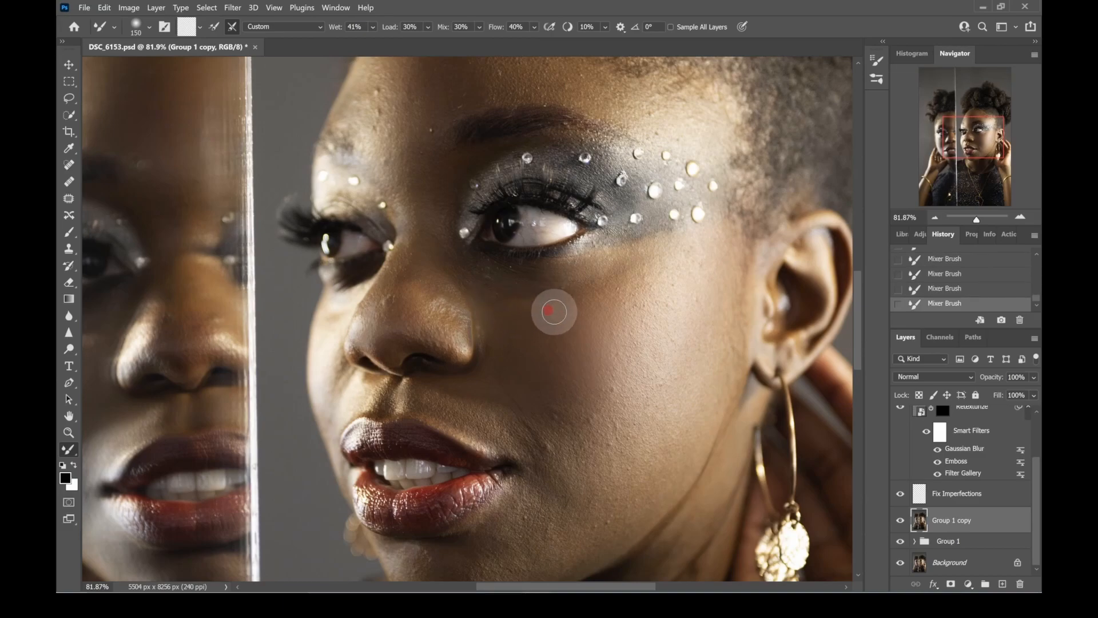
{"action": "key", "text": "bracketright"}
{"action": "key", "text": "bracketright"}
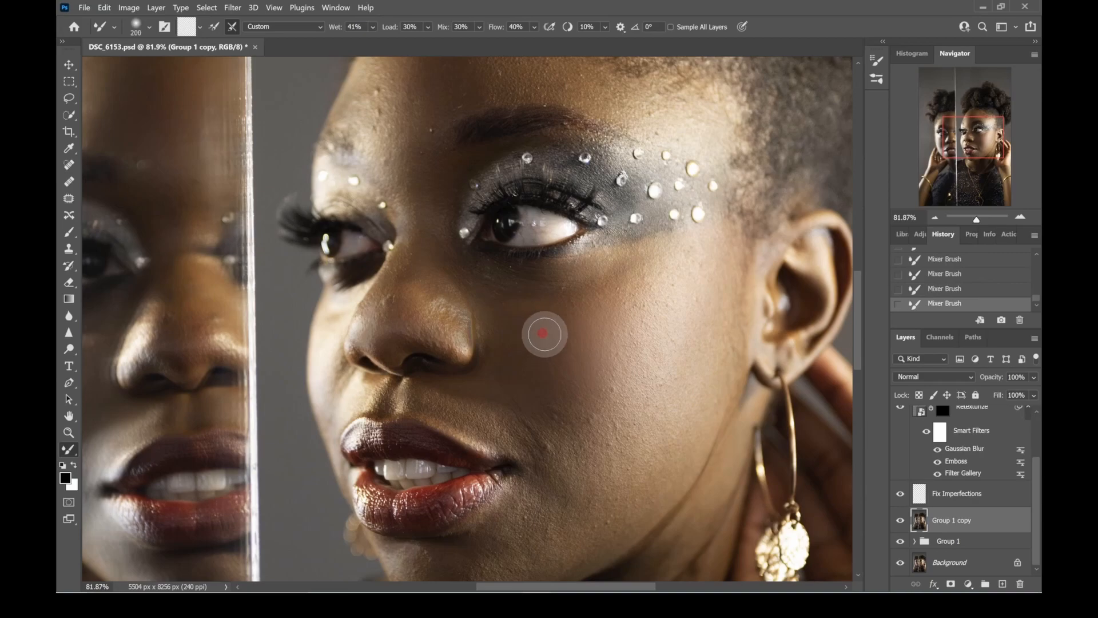
{"action": "key", "text": "bracketright"}
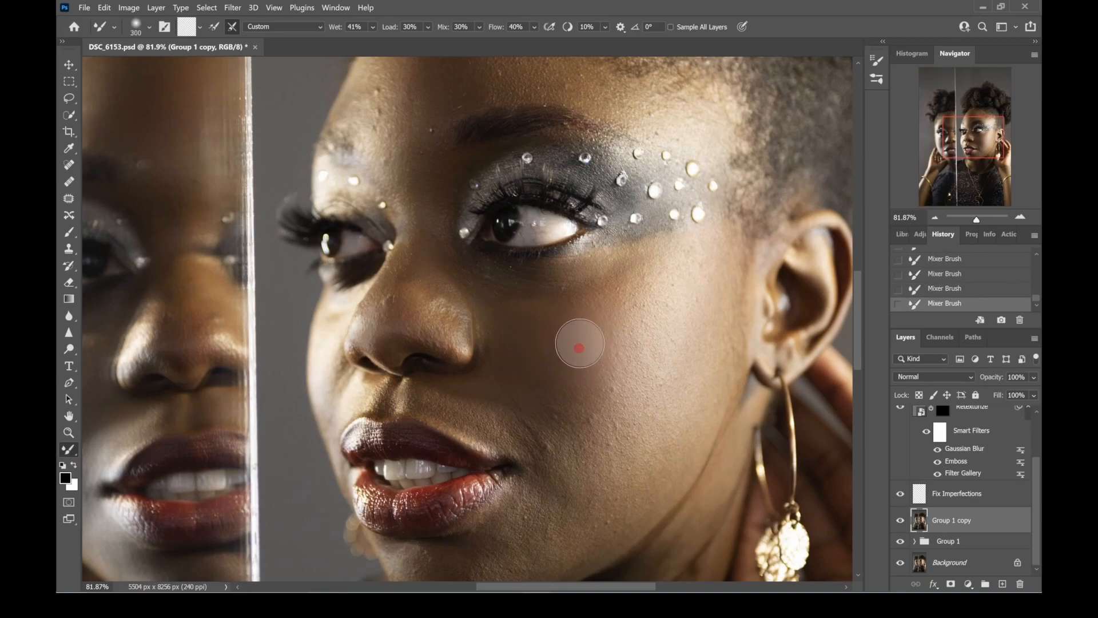
- Enlarge the Mixer Brush to 500 px and smooth the main face's outer cheek, increasing to 600 px for the centre
{"action": "key", "text": "bracketright"}
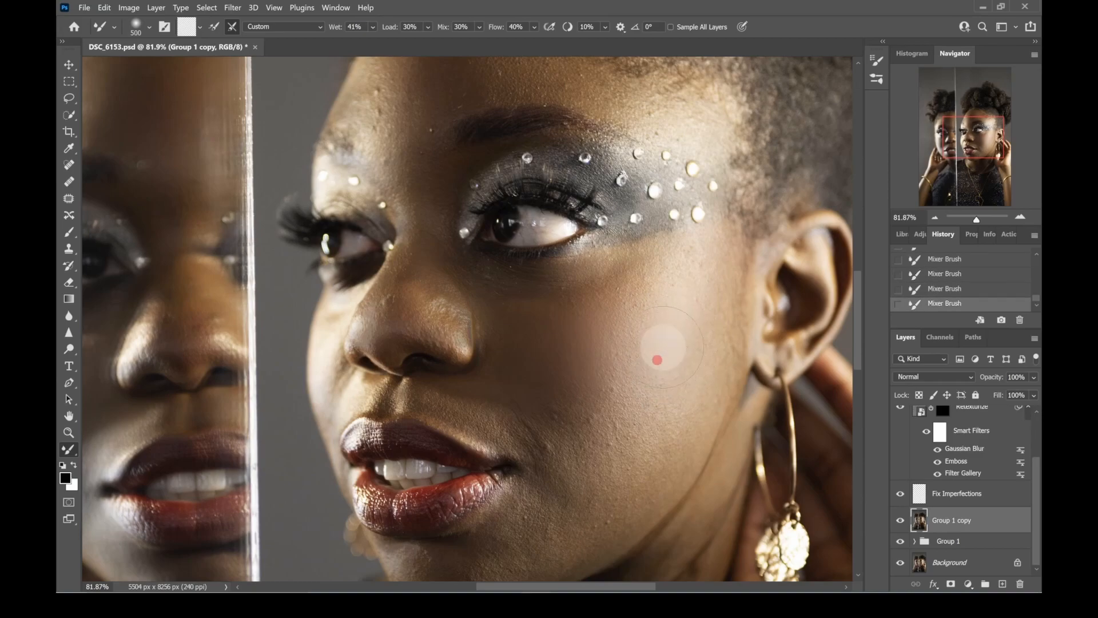
{"action": "mouse_move", "coordinate": [662, 276]}
{"action": "left_mouse_down"}
{"action": "mouse_move", "coordinate": [650, 304]}
{"action": "mouse_move", "coordinate": [662, 309]}
{"action": "left_mouse_up"}
{"action": "left_click_drag", "start_coordinate": [689, 271], "coordinate": [683, 320]}
{"action": "mouse_move", "coordinate": [681, 306]}
{"action": "left_mouse_down"}
{"action": "mouse_move", "coordinate": [671, 371]}
{"action": "mouse_move", "coordinate": [635, 379]}
{"action": "mouse_move", "coordinate": [643, 364]}
{"action": "mouse_move", "coordinate": [656, 366]}
{"action": "mouse_move", "coordinate": [644, 299]}
{"action": "left_mouse_up"}
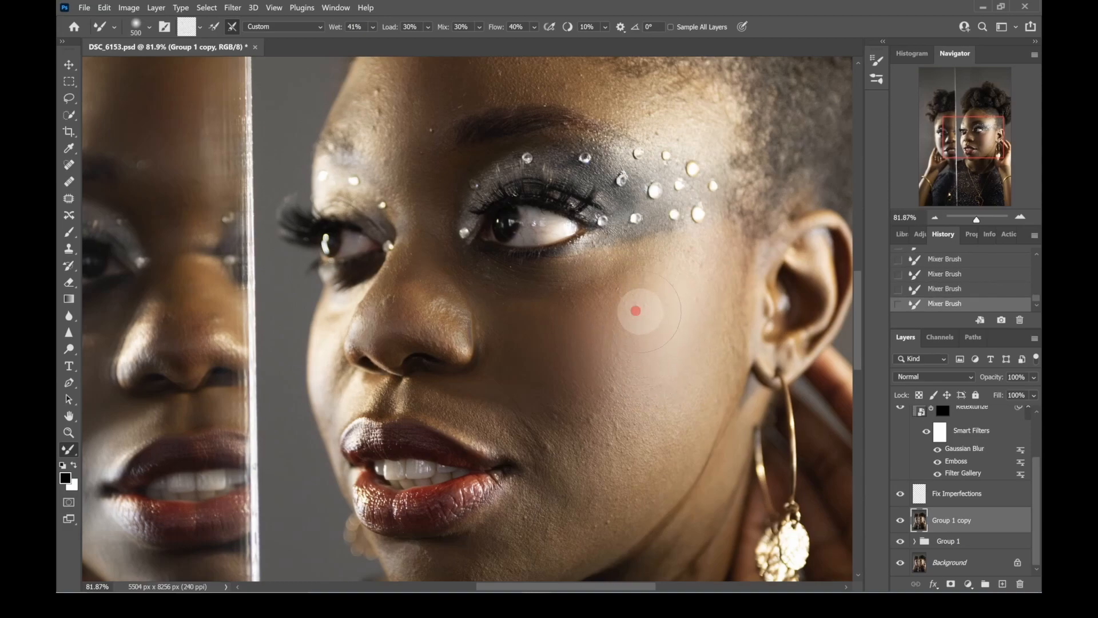
{"action": "left_click_drag", "start_coordinate": [632, 330], "coordinate": [633, 325]}
{"action": "mouse_move", "coordinate": [639, 270]}
{"action": "left_mouse_down"}
{"action": "mouse_move", "coordinate": [647, 293]}
{"action": "mouse_move", "coordinate": [625, 332]}
{"action": "left_mouse_up"}
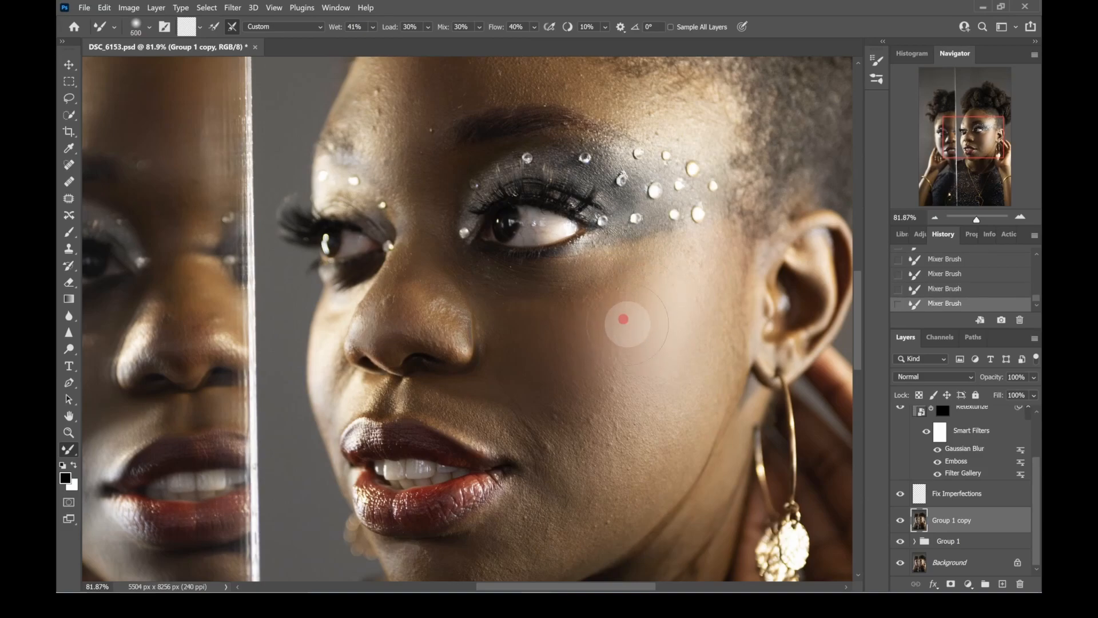
- Smooth the cheekbone below the face gems at 300 px, continuing down the lower cheek with a 500 px brush
{"action": "mouse_move", "coordinate": [638, 318]}
{"action": "left_mouse_down"}
{"action": "mouse_move", "coordinate": [616, 336]}
{"action": "mouse_move", "coordinate": [622, 368]}
{"action": "mouse_move", "coordinate": [623, 319]}
{"action": "mouse_move", "coordinate": [652, 269]}
{"action": "mouse_move", "coordinate": [647, 287]}
{"action": "mouse_move", "coordinate": [623, 293]}
{"action": "mouse_move", "coordinate": [626, 270]}
{"action": "mouse_move", "coordinate": [625, 299]}
{"action": "mouse_move", "coordinate": [603, 290]}
{"action": "mouse_move", "coordinate": [609, 281]}
{"action": "mouse_move", "coordinate": [561, 302]}
{"action": "mouse_move", "coordinate": [660, 252]}
{"action": "left_mouse_up"}
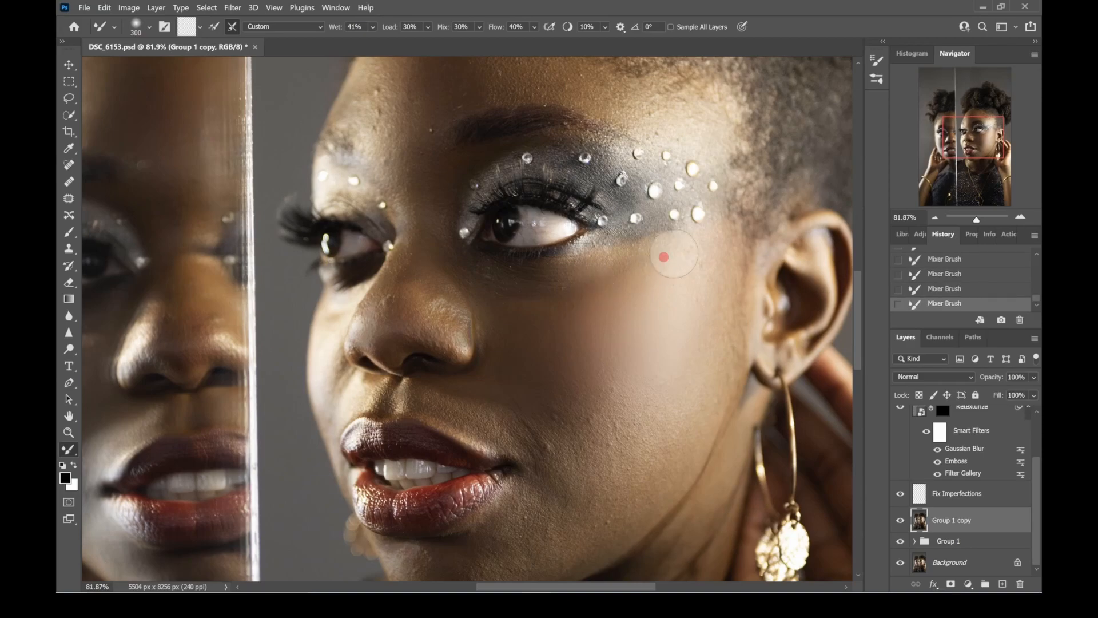
{"action": "mouse_move", "coordinate": [680, 261]}
{"action": "left_mouse_down"}
{"action": "mouse_move", "coordinate": [705, 277]}
{"action": "mouse_move", "coordinate": [691, 255]}
{"action": "mouse_move", "coordinate": [719, 360]}
{"action": "mouse_move", "coordinate": [713, 321]}
{"action": "mouse_move", "coordinate": [727, 277]}
{"action": "mouse_move", "coordinate": [717, 257]}
{"action": "mouse_move", "coordinate": [724, 341]}
{"action": "mouse_move", "coordinate": [702, 297]}
{"action": "left_mouse_up"}
{"action": "key", "text": "]"}
{"action": "key", "text": "bracketright"}
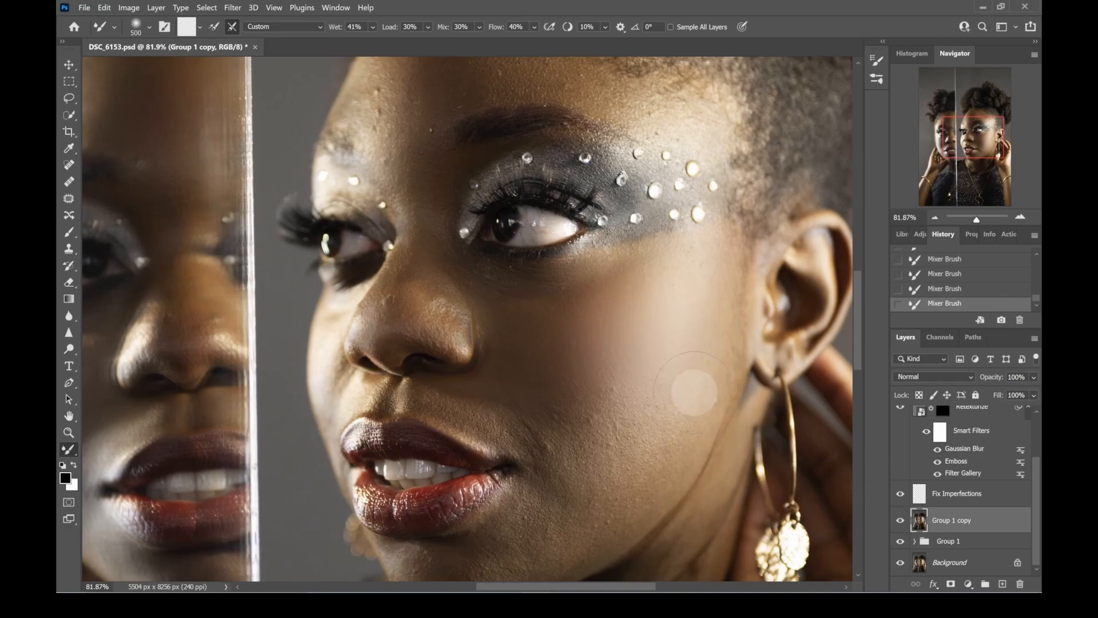
{"action": "mouse_move", "coordinate": [680, 420]}
{"action": "left_mouse_down"}
{"action": "mouse_move", "coordinate": [665, 353]}
{"action": "mouse_move", "coordinate": [708, 290]}
{"action": "mouse_move", "coordinate": [686, 345]}
{"action": "mouse_move", "coordinate": [609, 364]}
{"action": "mouse_move", "coordinate": [596, 344]}
{"action": "mouse_move", "coordinate": [566, 350]}
{"action": "mouse_move", "coordinate": [544, 371]}
{"action": "mouse_move", "coordinate": [549, 381]}
{"action": "left_mouse_up"}
- Set the Mixer Brush to 300 px with Wet 45%, Load 34%, Mix 36% and Flow 46%
{"action": "key", "text": "bracketleft"}
{"action": "key", "text": "bracketleft"}
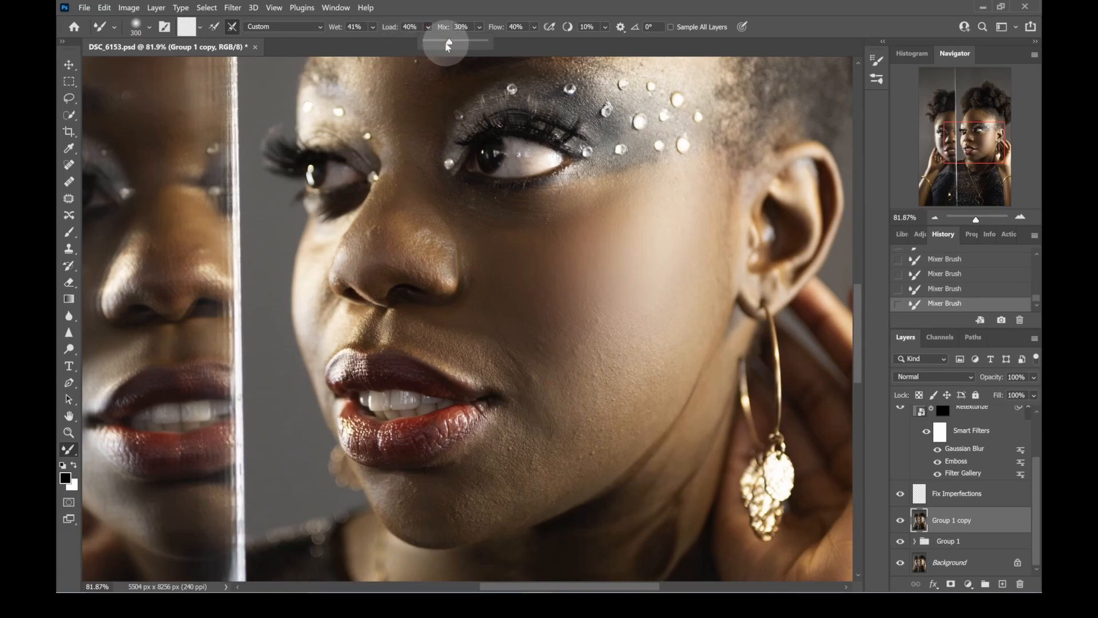
{"action": "left_click", "coordinate": [479, 26]}
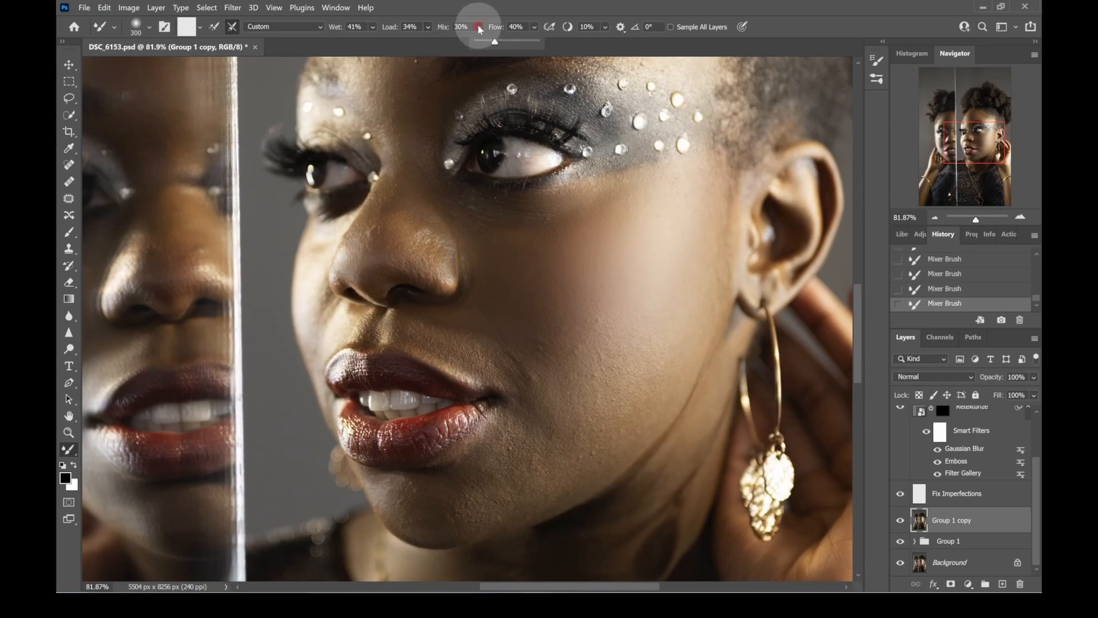
{"action": "left_click", "coordinate": [533, 27]}
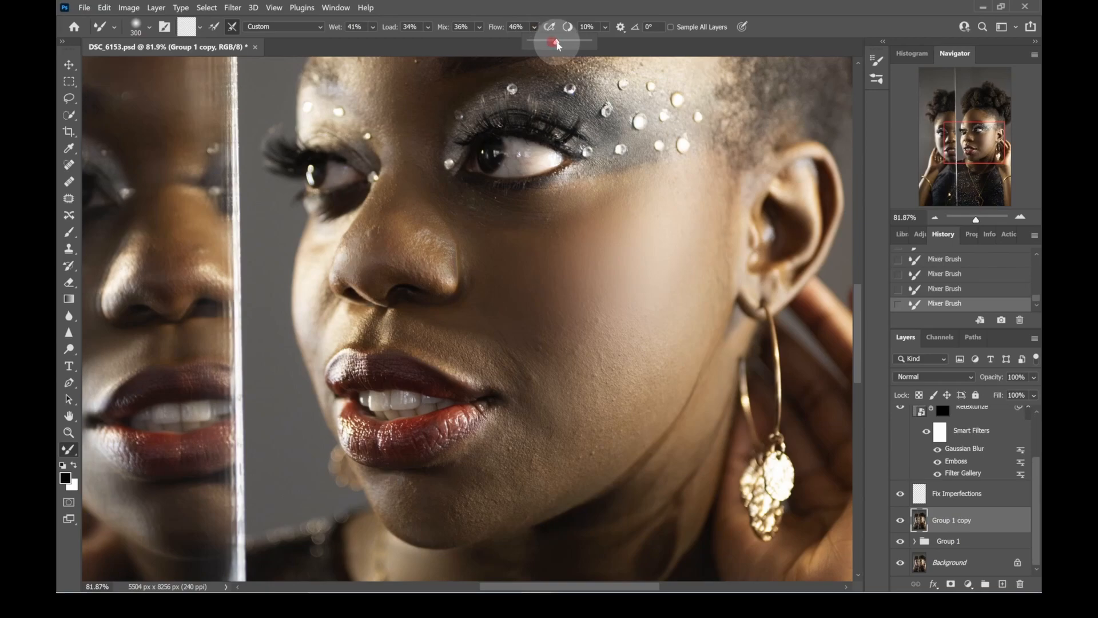
{"action": "left_click", "coordinate": [373, 26]}
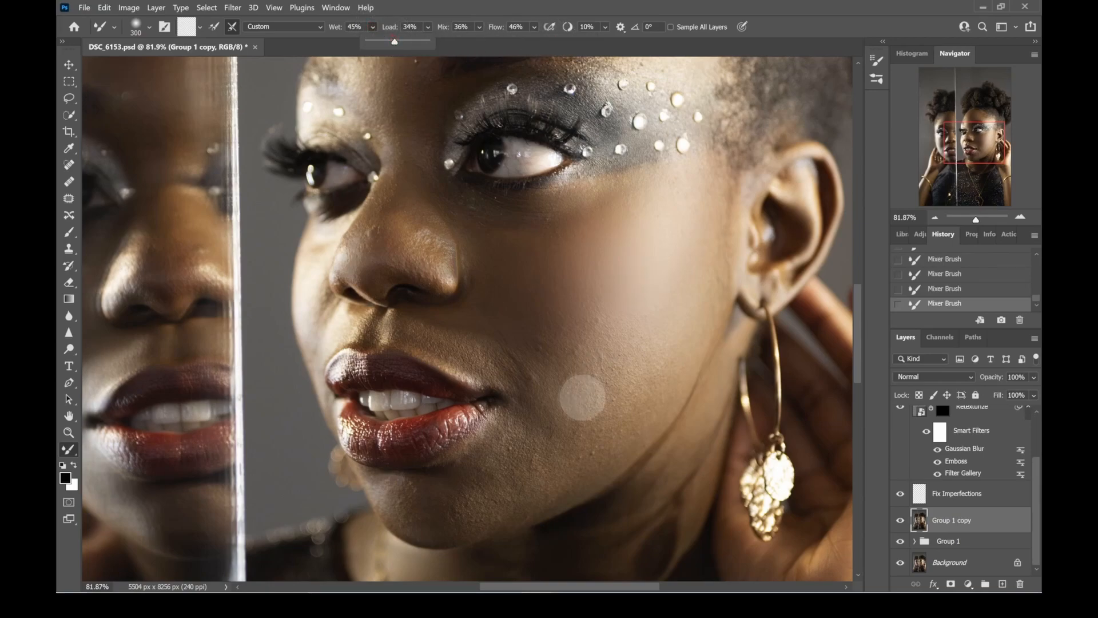
- Smooth the main face's lower cheek, jawline and chin with Mixer Brush strokes, adapting the brush size to each area
{"action": "key", "text": "]"}
{"action": "key", "text": "]"}
{"action": "left_click", "coordinate": [534, 364]}
{"action": "key", "text": "["}
{"action": "mouse_move", "coordinate": [542, 361]}
{"action": "left_mouse_down"}
{"action": "mouse_move", "coordinate": [536, 378]}
{"action": "mouse_move", "coordinate": [541, 389]}
{"action": "mouse_move", "coordinate": [550, 381]}
{"action": "left_mouse_up"}
{"action": "key", "text": "["}
{"action": "left_click", "coordinate": [539, 345]}
{"action": "key", "text": "["}
{"action": "left_click", "coordinate": [482, 466]}
{"action": "mouse_move", "coordinate": [484, 463]}
{"action": "left_mouse_down"}
{"action": "mouse_move", "coordinate": [559, 475]}
{"action": "mouse_move", "coordinate": [572, 394]}
{"action": "mouse_move", "coordinate": [470, 505]}
{"action": "mouse_move", "coordinate": [471, 492]}
{"action": "mouse_move", "coordinate": [385, 490]}
{"action": "left_mouse_up"}
{"action": "left_click", "coordinate": [421, 547]}
- Smooth the skin above the upper lip and along the far cheek of the main face with a smaller brush
{"action": "key", "text": "["}
{"action": "key", "text": "["}
{"action": "key", "text": "["}
{"action": "key", "text": "["}
{"action": "key", "text": "["}
{"action": "key", "text": "["}
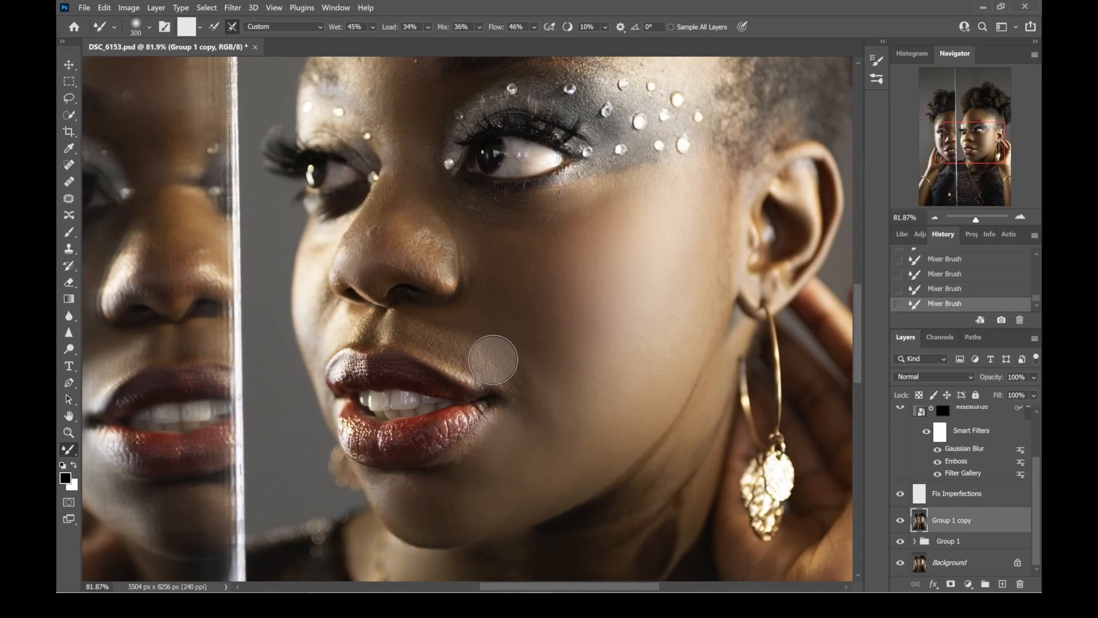
{"action": "key", "text": "bracketright"}
{"action": "left_click", "coordinate": [366, 339]}
{"action": "left_click_drag", "start_coordinate": [366, 340], "coordinate": [447, 366]}
{"action": "left_click", "coordinate": [324, 301]}
- Smooth the main face's forehead and temple above the eye makeup with the Mixer Brush at about 300 px
{"action": "key", "text": "]"}
{"action": "key", "text": "]"}
{"action": "key", "text": "]"}
{"action": "key", "text": "]"}
{"action": "key", "text": "]"}
{"action": "left_click_drag", "start_coordinate": [978, 220], "coordinate": [978, 219]}
{"action": "mouse_move", "coordinate": [490, 341]}
{"action": "left_mouse_down"}
{"action": "mouse_move", "coordinate": [485, 315]}
{"action": "mouse_move", "coordinate": [524, 315]}
{"action": "mouse_move", "coordinate": [541, 344]}
{"action": "left_mouse_up"}
{"action": "key", "text": "["}
{"action": "mouse_move", "coordinate": [482, 190]}
{"action": "left_mouse_down"}
{"action": "mouse_move", "coordinate": [479, 124]}
{"action": "mouse_move", "coordinate": [468, 156]}
{"action": "left_mouse_up"}
{"action": "key", "text": "]"}
{"action": "key", "text": "]"}
{"action": "mouse_move", "coordinate": [520, 86]}
{"action": "left_mouse_down"}
{"action": "mouse_move", "coordinate": [505, 158]}
{"action": "mouse_move", "coordinate": [510, 140]}
{"action": "mouse_move", "coordinate": [600, 167]}
{"action": "mouse_move", "coordinate": [569, 143]}
{"action": "mouse_move", "coordinate": [667, 186]}
{"action": "left_mouse_up"}
{"action": "left_click_drag", "start_coordinate": [589, 92], "coordinate": [682, 198]}
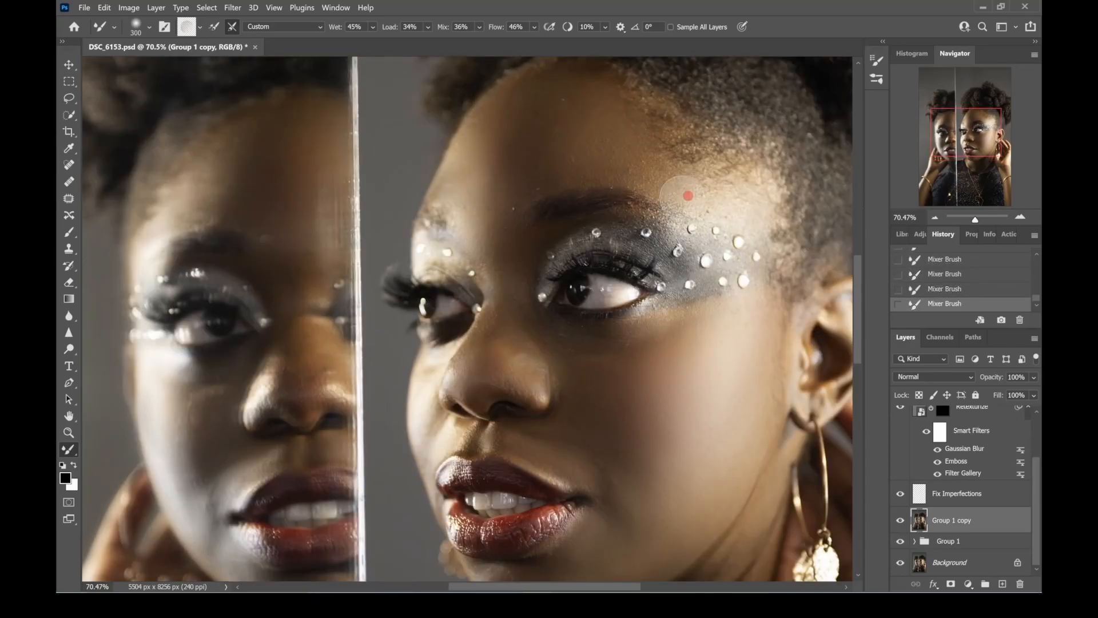
- Blend the skin around the main face's lips and chin with a reduced Mixer Brush
{"action": "key", "text": "["}
{"action": "key", "text": "["}
{"action": "key", "text": "["}
{"action": "left_click_drag", "start_coordinate": [741, 262], "coordinate": [668, 131]}
{"action": "key", "text": "["}
{"action": "key", "text": "["}
{"action": "key", "text": "["}
{"action": "key", "text": "["}
{"action": "key", "text": "]"}
{"action": "mouse_move", "coordinate": [460, 419]}
{"action": "left_mouse_down"}
{"action": "mouse_move", "coordinate": [434, 394]}
{"action": "mouse_move", "coordinate": [462, 403]}
{"action": "mouse_move", "coordinate": [433, 397]}
{"action": "mouse_move", "coordinate": [445, 412]}
{"action": "mouse_move", "coordinate": [437, 395]}
{"action": "mouse_move", "coordinate": [400, 425]}
{"action": "mouse_move", "coordinate": [395, 393]}
{"action": "left_mouse_up"}
{"action": "left_click_drag", "start_coordinate": [417, 341], "coordinate": [388, 342]}
- Smooth the main subject's neck, wrist and forearm, enlarging the Mixer Brush up to 400 px
{"action": "key", "text": "]"}
{"action": "key", "text": "]"}
{"action": "key", "text": "]"}
{"action": "key", "text": "]"}
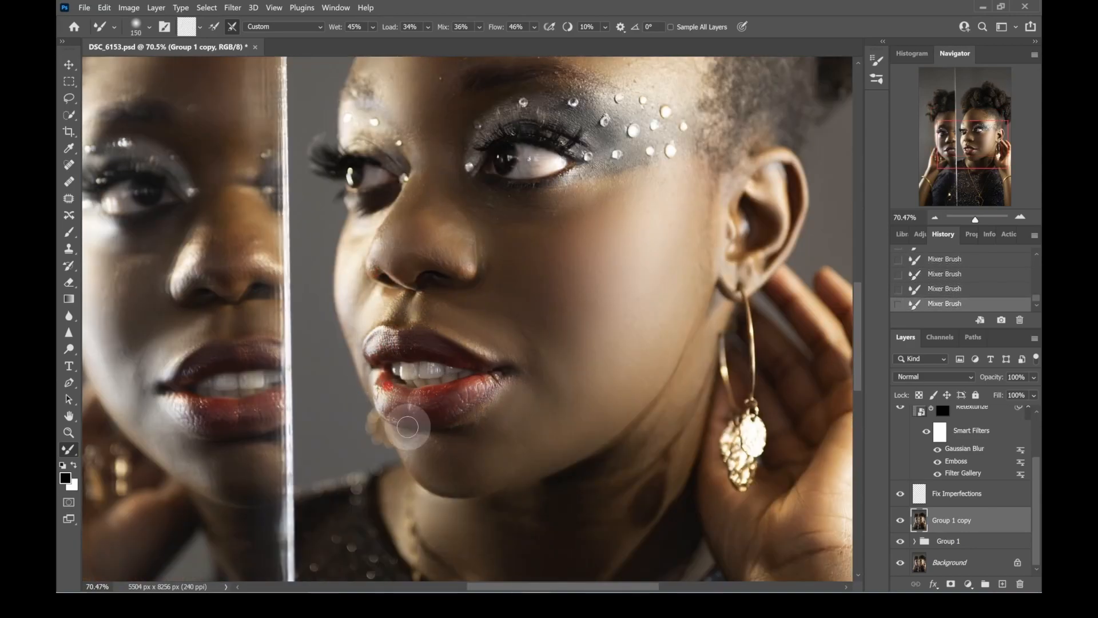
{"action": "mouse_move", "coordinate": [556, 277]}
{"action": "left_mouse_down"}
{"action": "mouse_move", "coordinate": [545, 338]}
{"action": "mouse_move", "coordinate": [591, 84]}
{"action": "left_mouse_up"}
{"action": "key", "text": "]"}
{"action": "left_click_drag", "start_coordinate": [731, 187], "coordinate": [519, 153]}
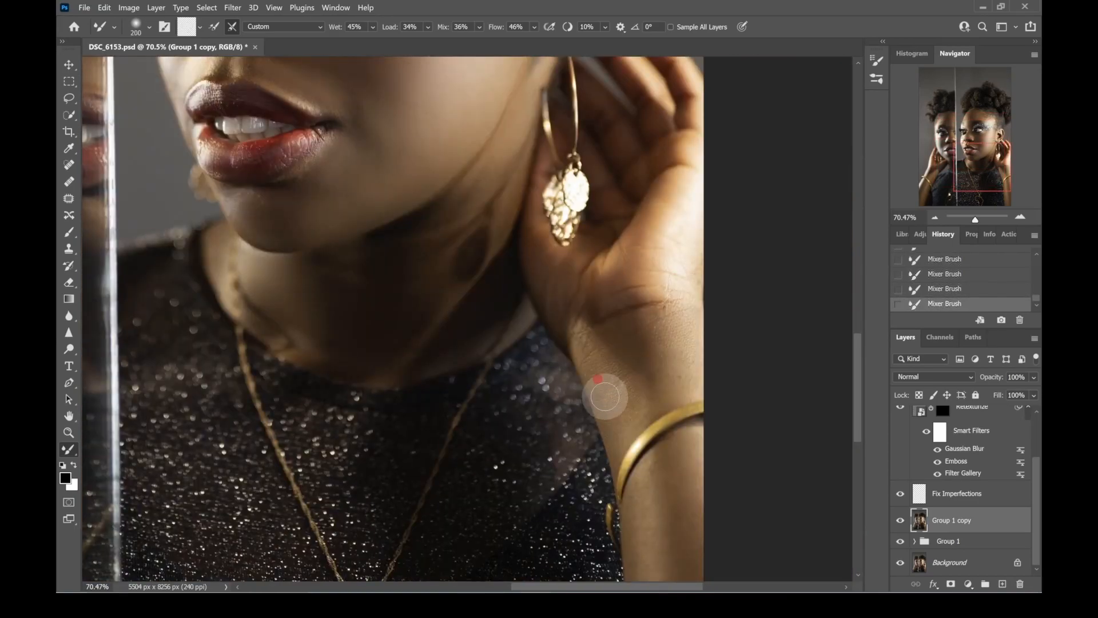
{"action": "left_click_drag", "start_coordinate": [651, 473], "coordinate": [609, 295]}
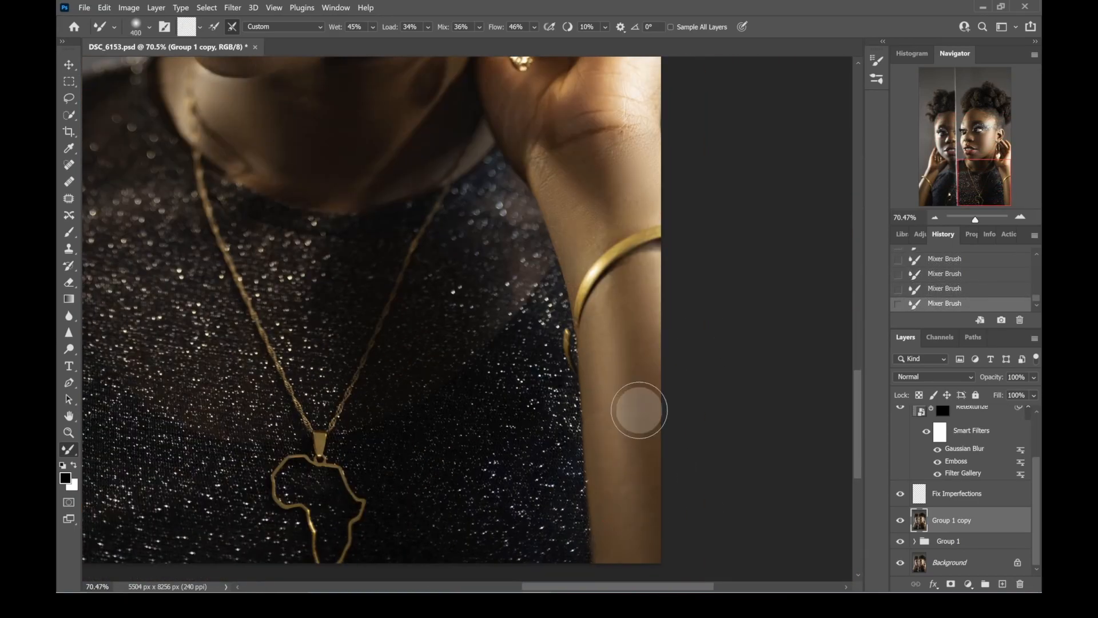
- Smooth the cheek of the reflected face in the mirror with the Mixer Brush at 400 px
{"action": "left_click_drag", "start_coordinate": [286, 172], "coordinate": [764, 483]}
{"action": "key", "text": "["}
{"action": "key", "text": "["}
{"action": "key", "text": "["}
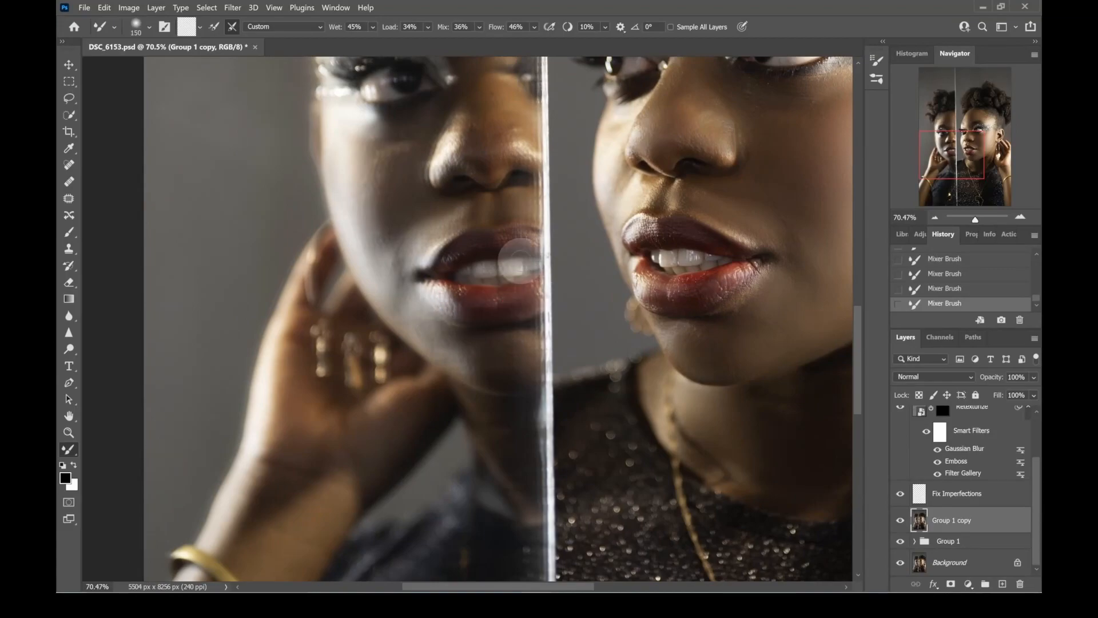
{"action": "key", "text": "]"}
{"action": "key", "text": "]"}
{"action": "key", "text": "]"}
{"action": "key", "text": "]"}
{"action": "key", "text": "]"}
{"action": "key", "text": "]"}
{"action": "key", "text": "bracketleft"}
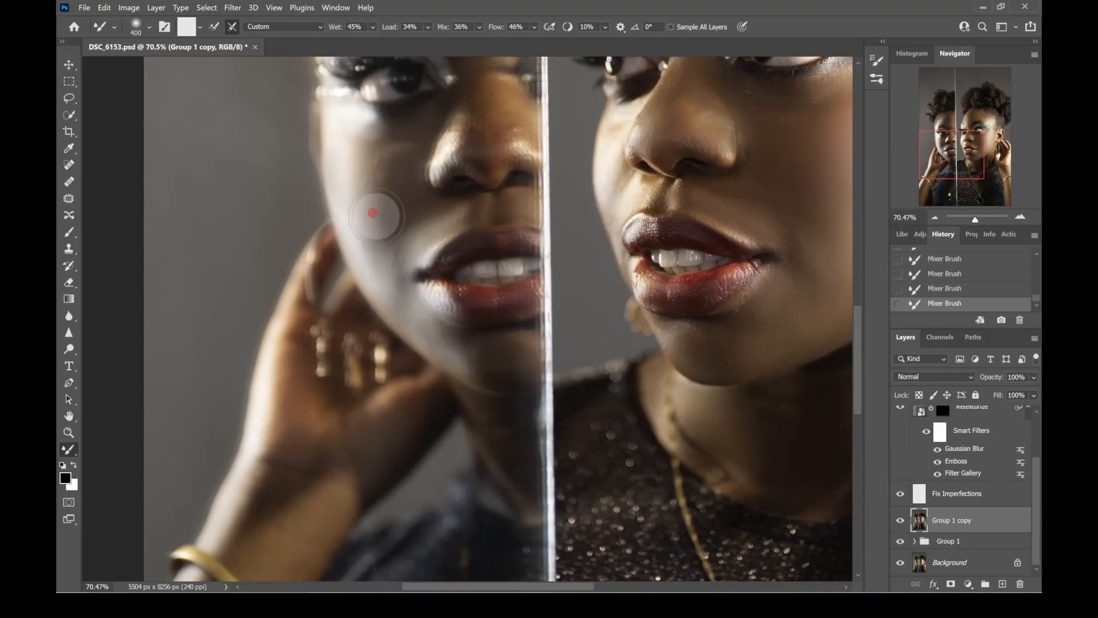
- Smooth the forehead and the bridge of the nose on the reflected face at 400 px
{"action": "scroll", "coordinate": [380, 192], "scroll_direction": "up", "scroll_amount": 3}
{"action": "scroll", "coordinate": [483, 319], "scroll_direction": "up", "scroll_amount": 3}
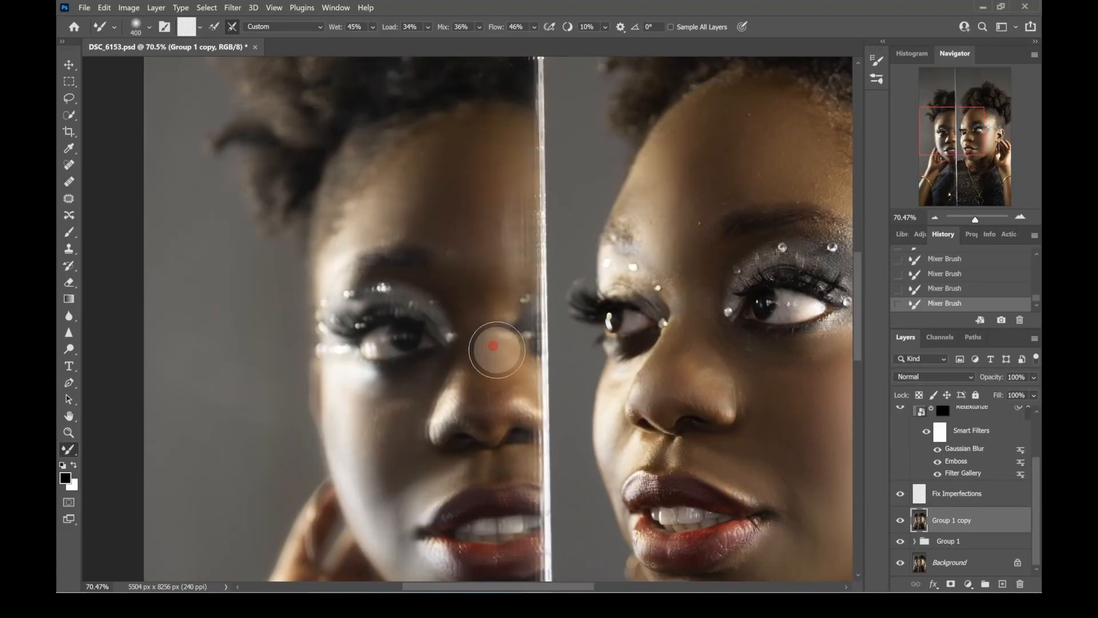
{"action": "left_click_drag", "start_coordinate": [976, 220], "coordinate": [973, 219]}
{"action": "scroll", "coordinate": [377, 303], "scroll_direction": "up", "scroll_amount": 5}
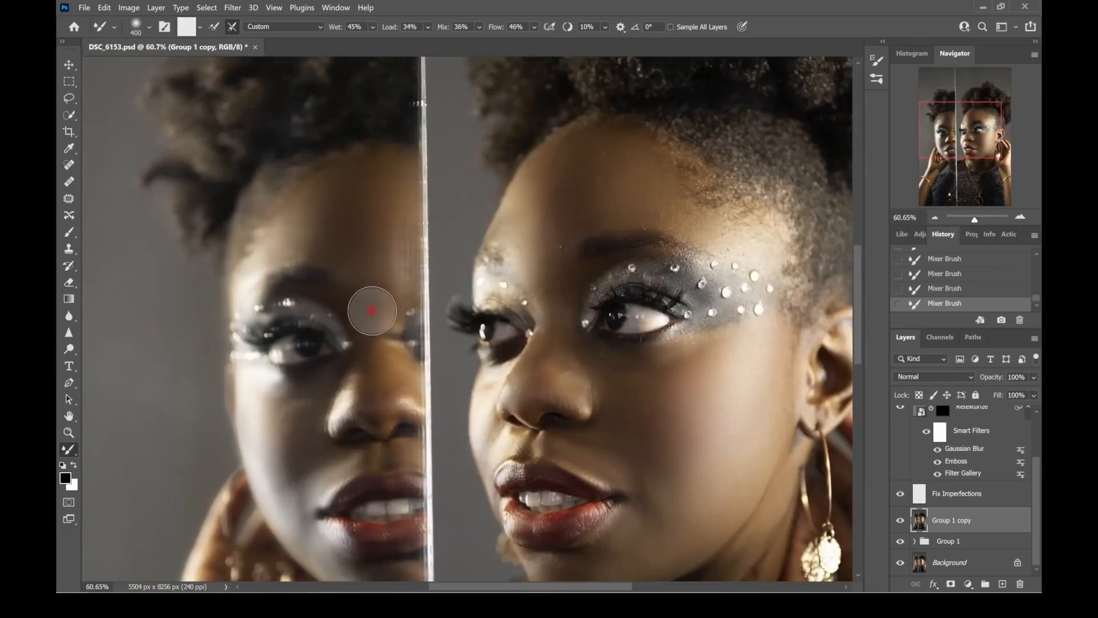
- Set the brush Mix to 46% and smooth the reflected face's mouth area with a 150 px brush
{"action": "key", "text": "bracketleft"}
{"action": "key", "text": "bracketleft"}
{"action": "left_click_drag", "start_coordinate": [445, 26], "coordinate": [454, 7]}
{"action": "key", "text": "bracketleft"}
{"action": "key", "text": "bracketleft"}
{"action": "key", "text": "bracketleft"}
{"action": "left_click_drag", "start_coordinate": [336, 529], "coordinate": [305, 397]}
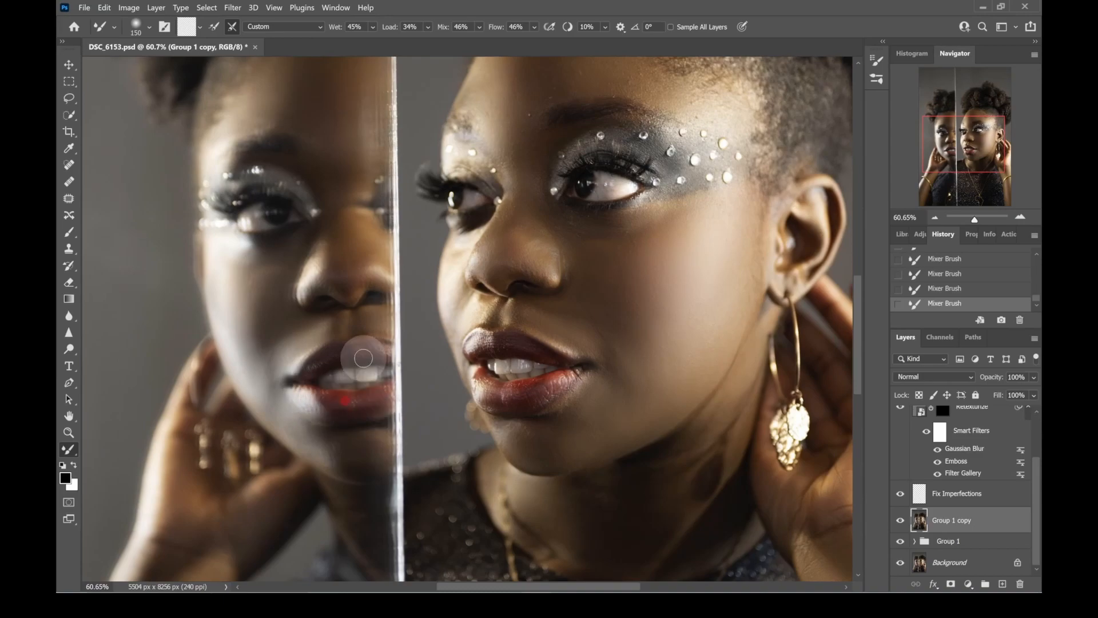
- Smooth the reflected hand and forearm with an enlarged Mixer Brush
{"action": "left_click_drag", "start_coordinate": [177, 524], "coordinate": [230, 341]}
{"action": "left_click_drag", "start_coordinate": [143, 523], "coordinate": [240, 373]}
{"action": "key", "text": "bracketright"}
{"action": "key", "text": "bracketright"}
{"action": "key", "text": "bracketright"}
{"action": "key", "text": "bracketright"}
{"action": "key", "text": "bracketright"}
{"action": "left_click_drag", "start_coordinate": [269, 437], "coordinate": [238, 407]}
{"action": "left_click", "coordinate": [149, 27]}
{"action": "left_click_drag", "start_coordinate": [191, 532], "coordinate": [263, 354]}
- Blend the remaining uneven skin areas of the portrait with further Mixer Brush strokes at about 400 px
{"action": "left_click_drag", "start_coordinate": [975, 219], "coordinate": [977, 220]}
{"action": "left_click_drag", "start_coordinate": [978, 198], "coordinate": [988, 156]}
{"action": "key", "text": "bracketright"}
{"action": "scroll", "coordinate": [592, 84], "scroll_direction": "up", "scroll_amount": 1}
{"action": "left_click_drag", "start_coordinate": [321, 370], "coordinate": [376, 366]}
{"action": "left_click_drag", "start_coordinate": [491, 314], "coordinate": [483, 317]}
{"action": "left_click_drag", "start_coordinate": [490, 466], "coordinate": [513, 468]}
{"action": "left_click_drag", "start_coordinate": [394, 483], "coordinate": [384, 506]}
{"action": "left_click_drag", "start_coordinate": [141, 403], "coordinate": [225, 392]}
{"action": "mouse_move", "coordinate": [449, 194]}
{"action": "left_mouse_down"}
{"action": "mouse_move", "coordinate": [482, 297]}
{"action": "mouse_move", "coordinate": [463, 314]}
{"action": "left_mouse_up"}
{"action": "left_click_drag", "start_coordinate": [317, 262], "coordinate": [402, 218]}
{"action": "key", "text": "bracketleft"}
- Examine the smoothed skin on both faces at several zoom levels
{"action": "left_click_drag", "start_coordinate": [978, 221], "coordinate": [979, 227]}
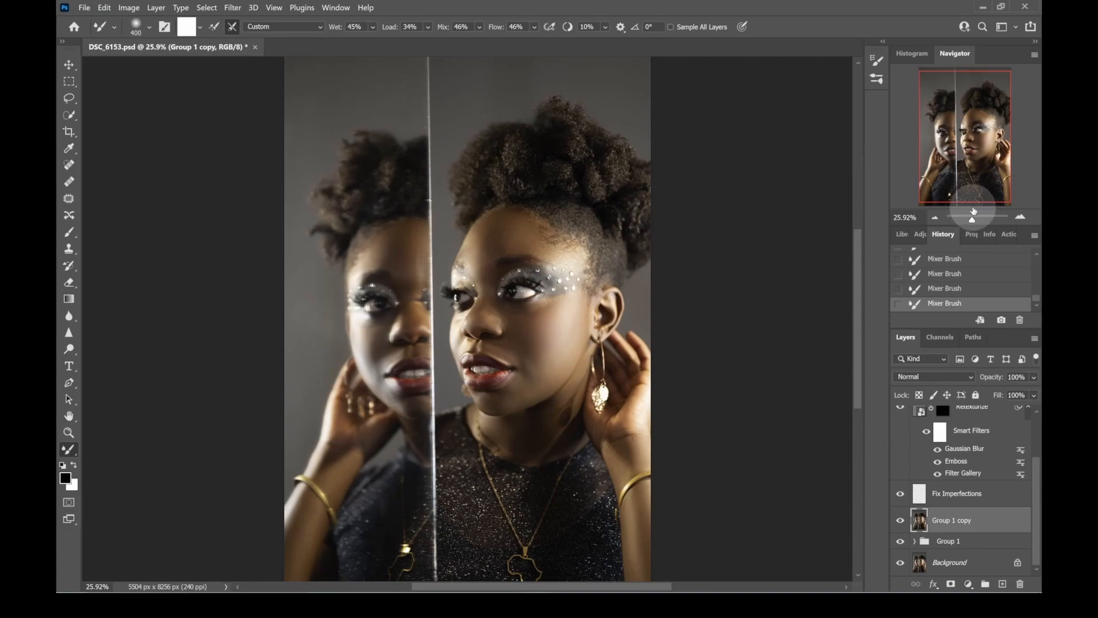
{"action": "left_click_drag", "start_coordinate": [979, 223], "coordinate": [976, 223]}
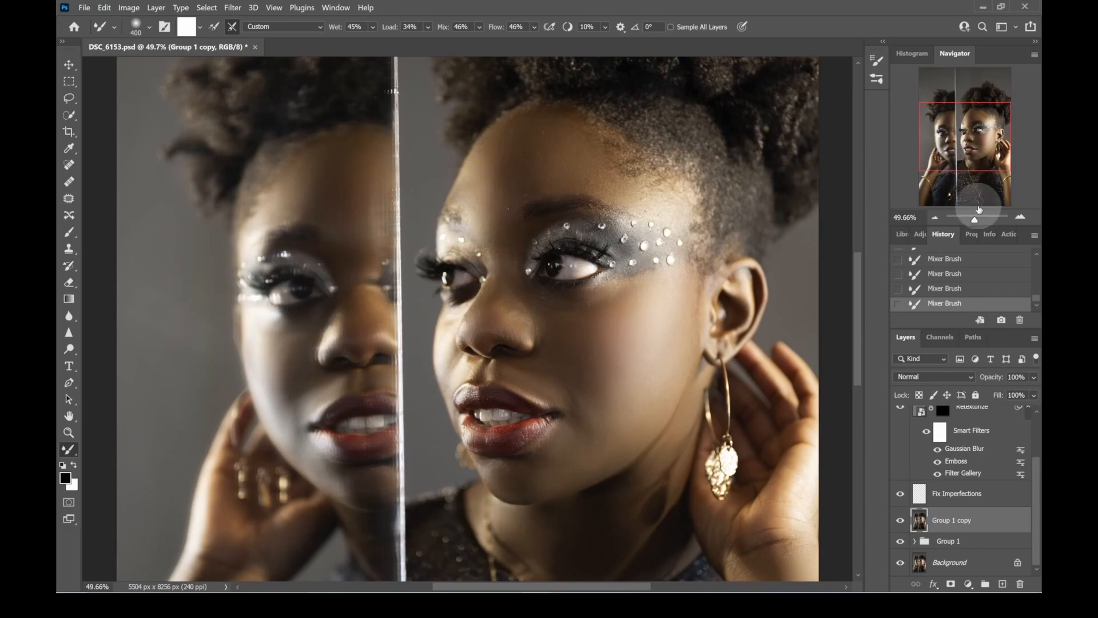
{"action": "left_click_drag", "start_coordinate": [976, 221], "coordinate": [975, 222]}
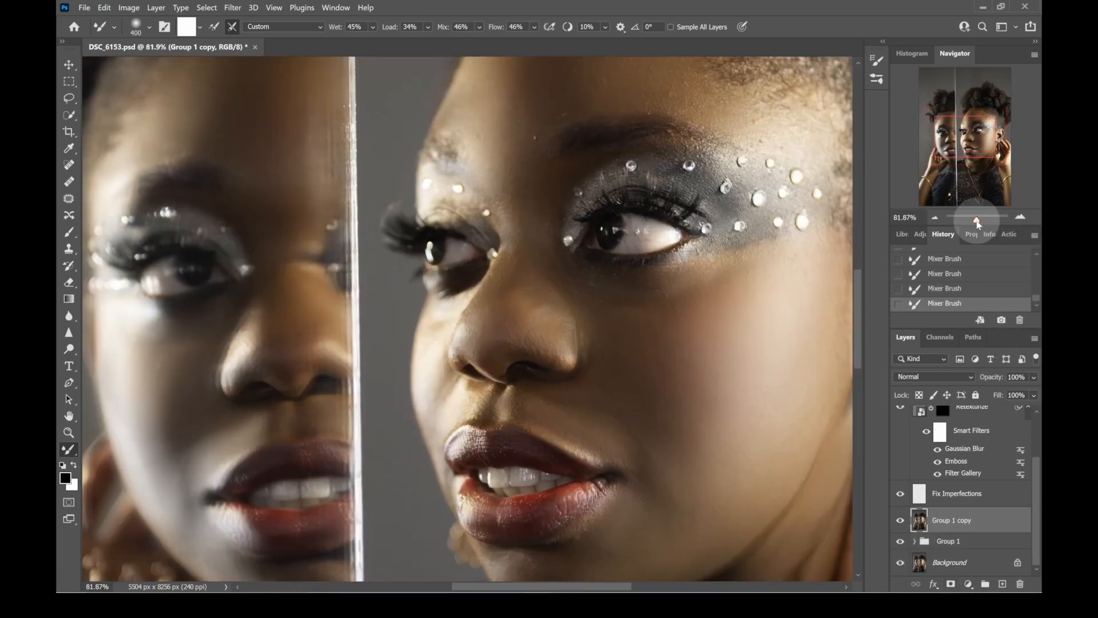
{"action": "left_click_drag", "start_coordinate": [977, 222], "coordinate": [978, 223]}
{"action": "left_click_drag", "start_coordinate": [978, 225], "coordinate": [976, 225]}
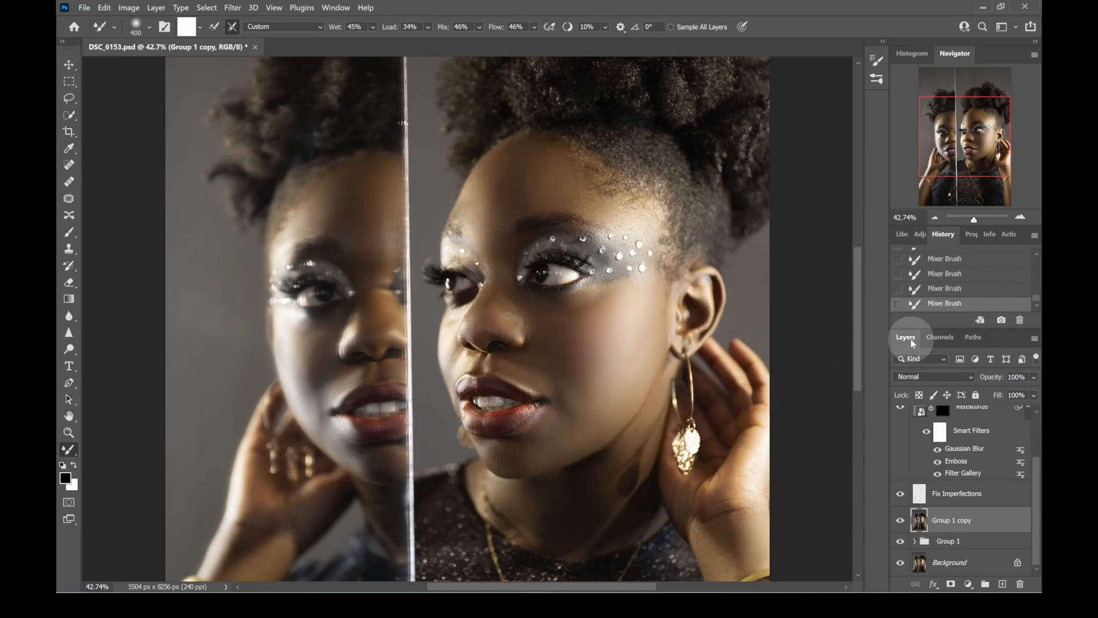
{"action": "left_click_drag", "start_coordinate": [974, 221], "coordinate": [976, 221]}
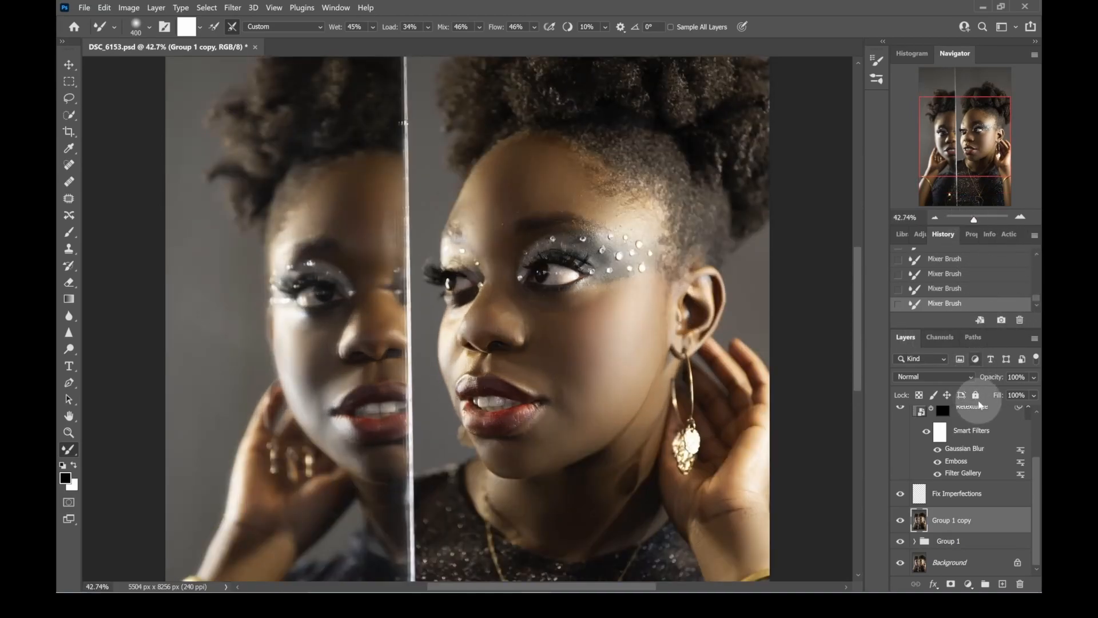
- Lower the Group 1 copy layer's opacity to about 79% to bring back some skin texture
{"action": "left_click", "coordinate": [1036, 379]}
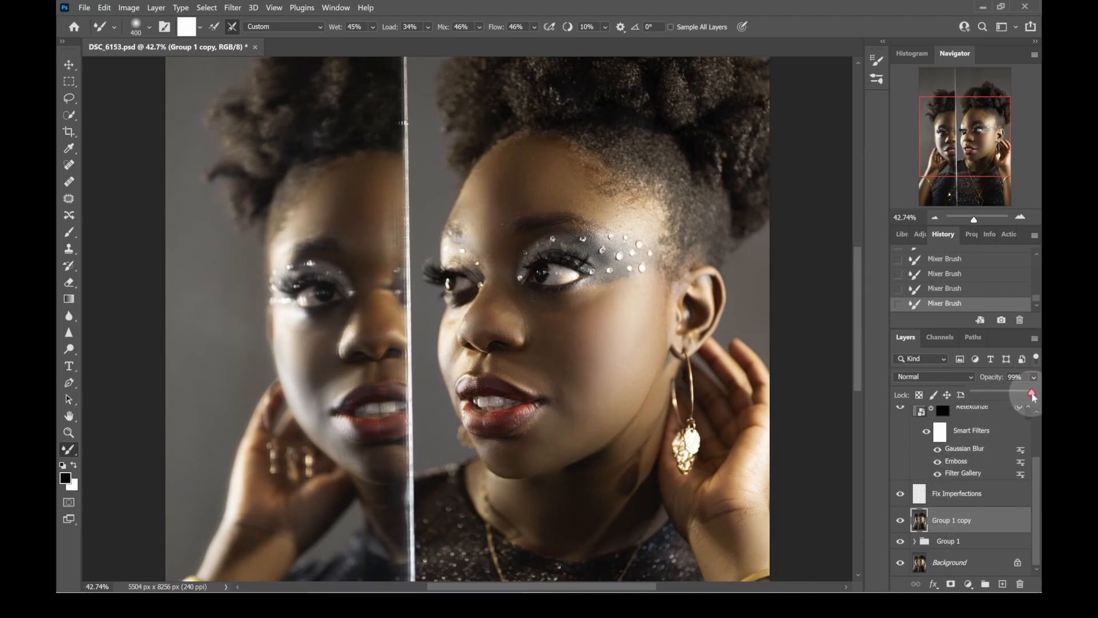
{"action": "left_click_drag", "start_coordinate": [1033, 395], "coordinate": [1021, 396]}
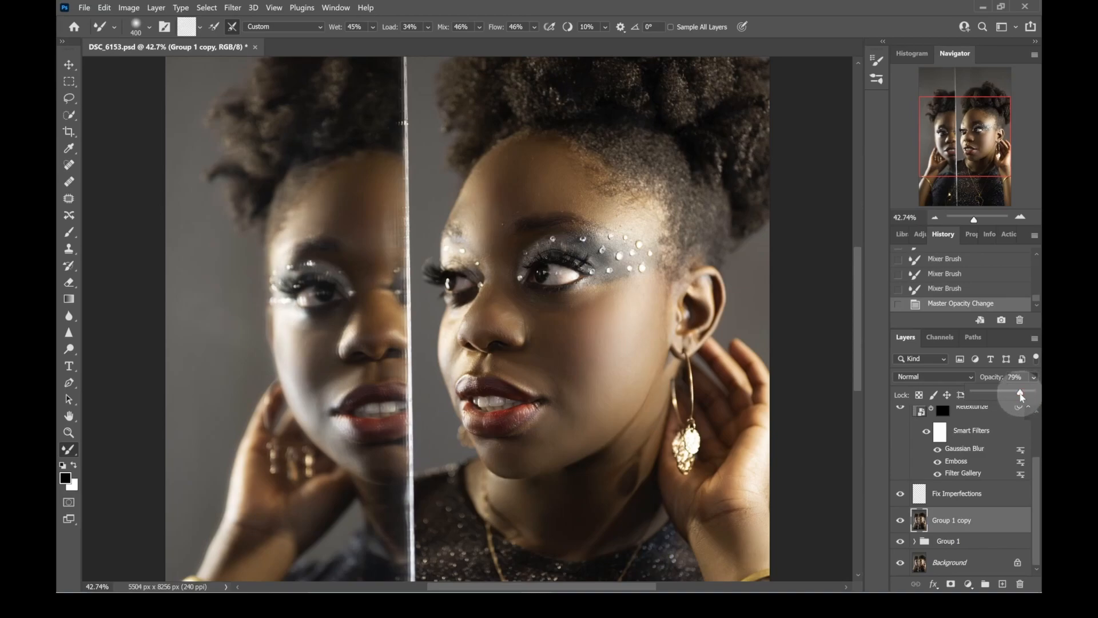
{"action": "left_click_drag", "start_coordinate": [1021, 395], "coordinate": [1020, 395]}
{"action": "left_click_drag", "start_coordinate": [1018, 394], "coordinate": [1023, 395]}
{"action": "left_click_drag", "start_coordinate": [1024, 395], "coordinate": [1033, 393]}
{"action": "left_click_drag", "start_coordinate": [1033, 392], "coordinate": [1018, 395]}
{"action": "left_click_drag", "start_coordinate": [1019, 393], "coordinate": [1022, 394]}
- Fine-tune the Group 1 copy layer's opacity while judging the texture on the main face
{"action": "left_click_drag", "start_coordinate": [974, 219], "coordinate": [978, 219]}
{"action": "left_click_drag", "start_coordinate": [967, 141], "coordinate": [971, 141]}
{"action": "left_click", "coordinate": [1034, 377]}
{"action": "mouse_move", "coordinate": [1018, 391]}
{"action": "left_mouse_down"}
{"action": "mouse_move", "coordinate": [998, 399]}
{"action": "mouse_move", "coordinate": [1020, 394]}
{"action": "left_mouse_up"}
{"action": "left_click_drag", "start_coordinate": [977, 219], "coordinate": [974, 222]}
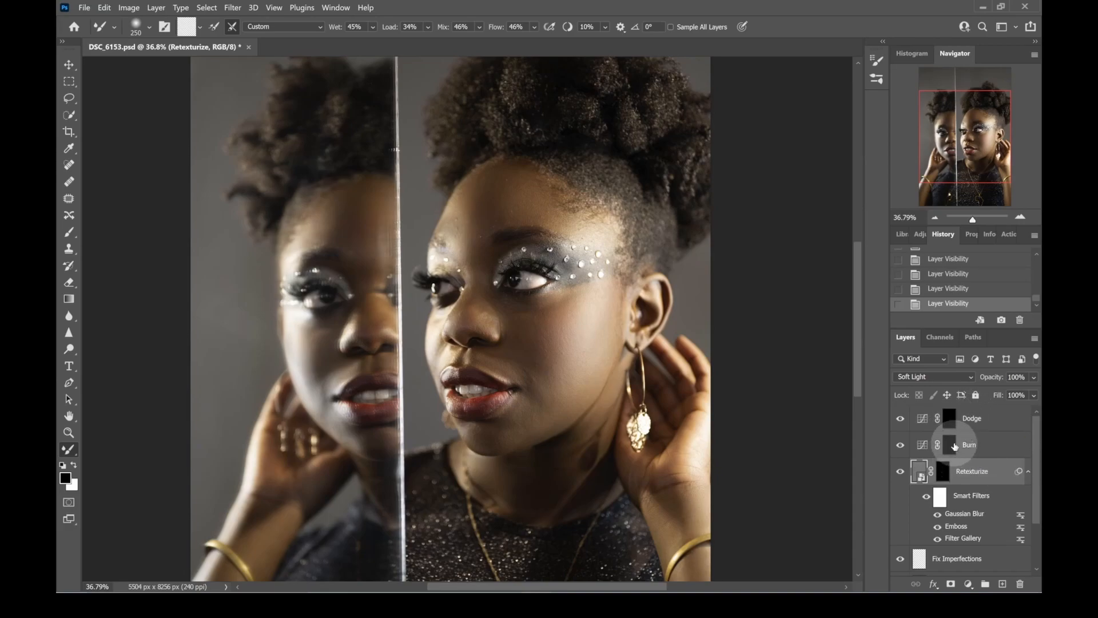
- Target the Dodge layer's mask for painting with the Brush tool and a white foreground colour
{"action": "left_click", "coordinate": [951, 443]}
{"action": "key", "text": "x"}
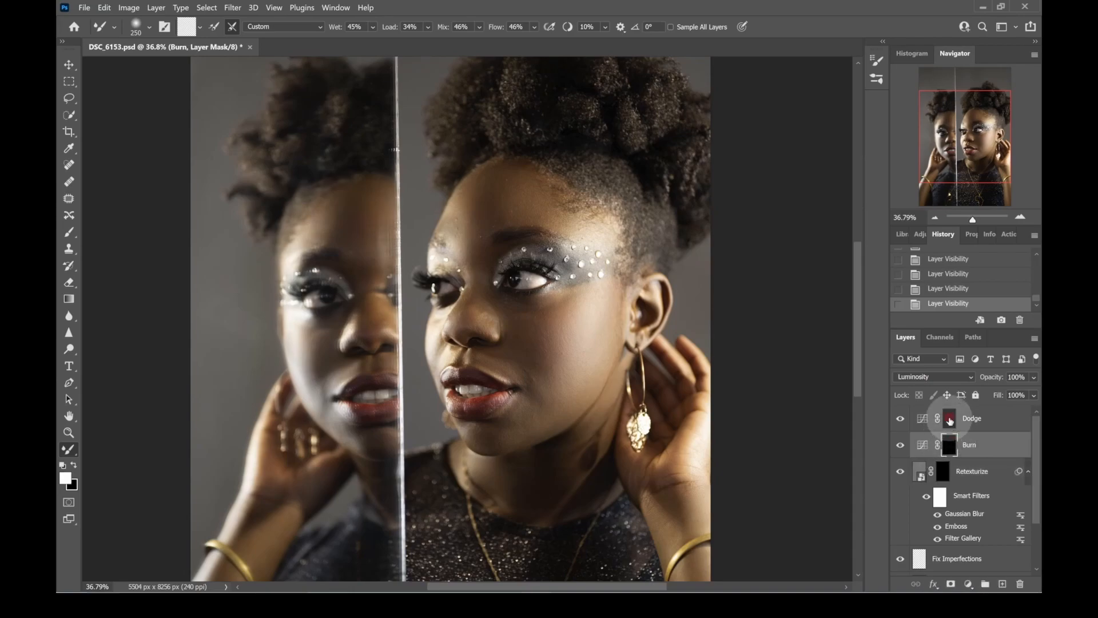
{"action": "left_click", "coordinate": [949, 419]}
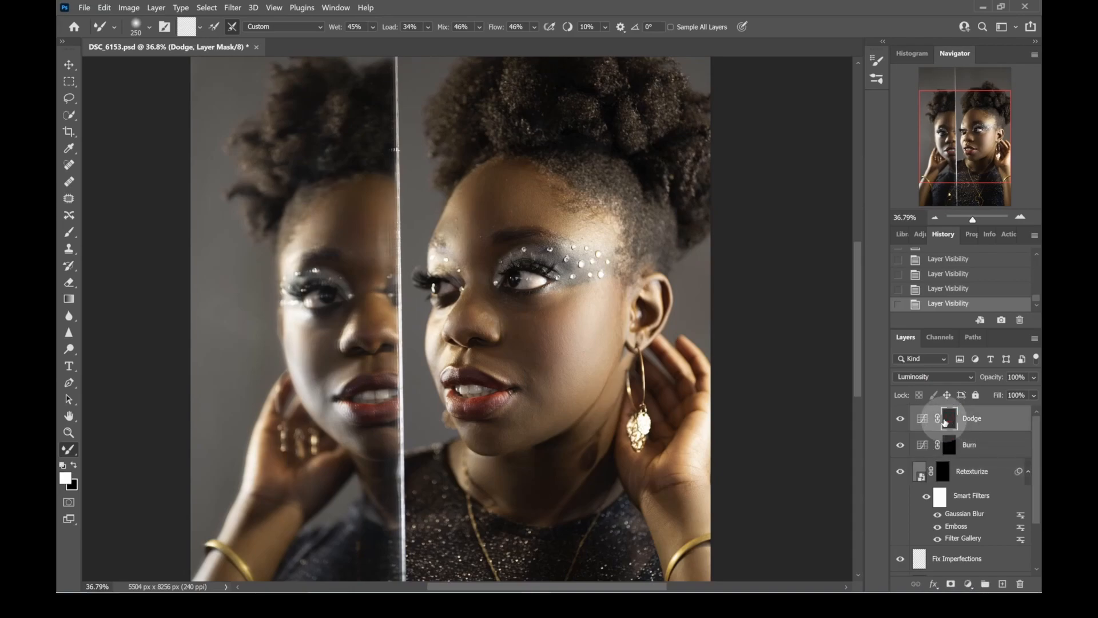
{"action": "left_click", "coordinate": [69, 231]}
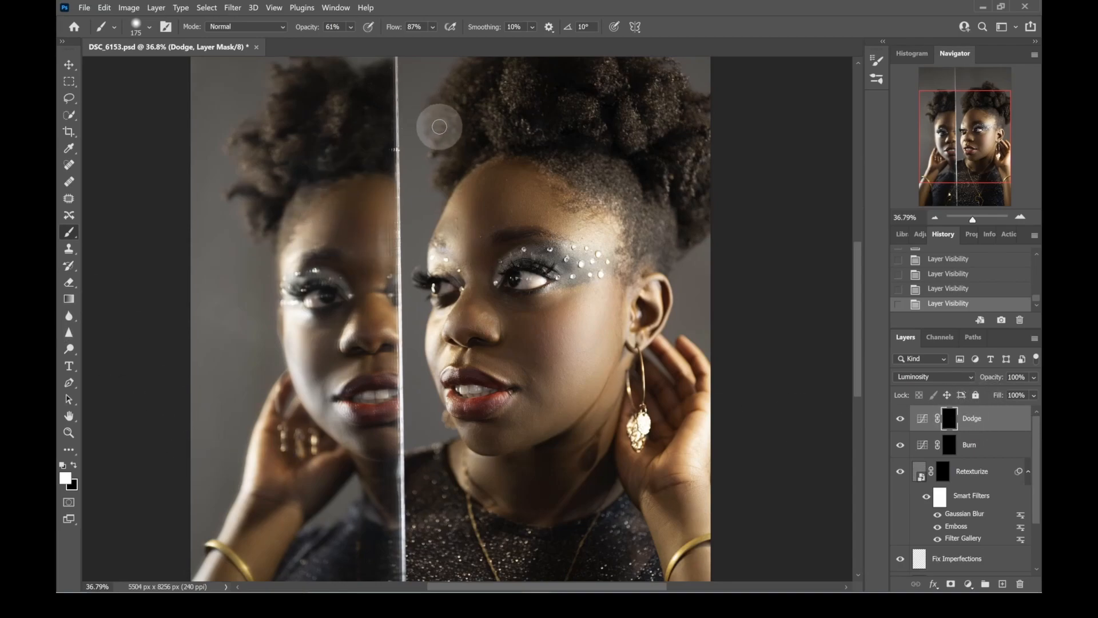
- Set the brush opacity to 70% and the flow to 3%
{"action": "left_click", "coordinate": [330, 27]}
{"action": "left_click", "coordinate": [324, 26]}
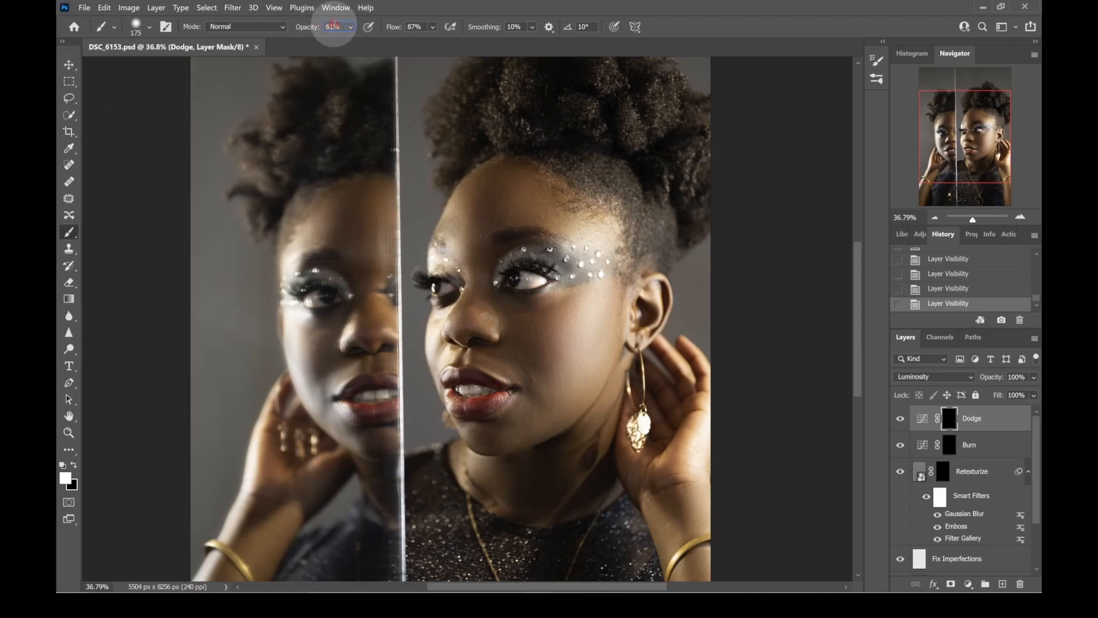
{"action": "left_click", "coordinate": [334, 27]}
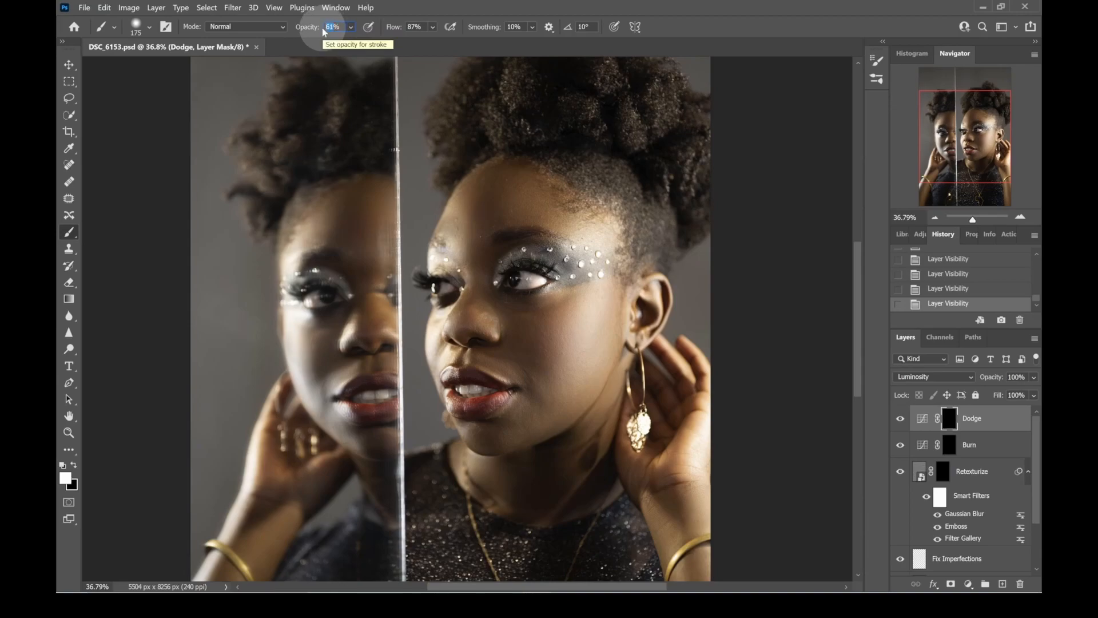
{"action": "type", "text": "70"}
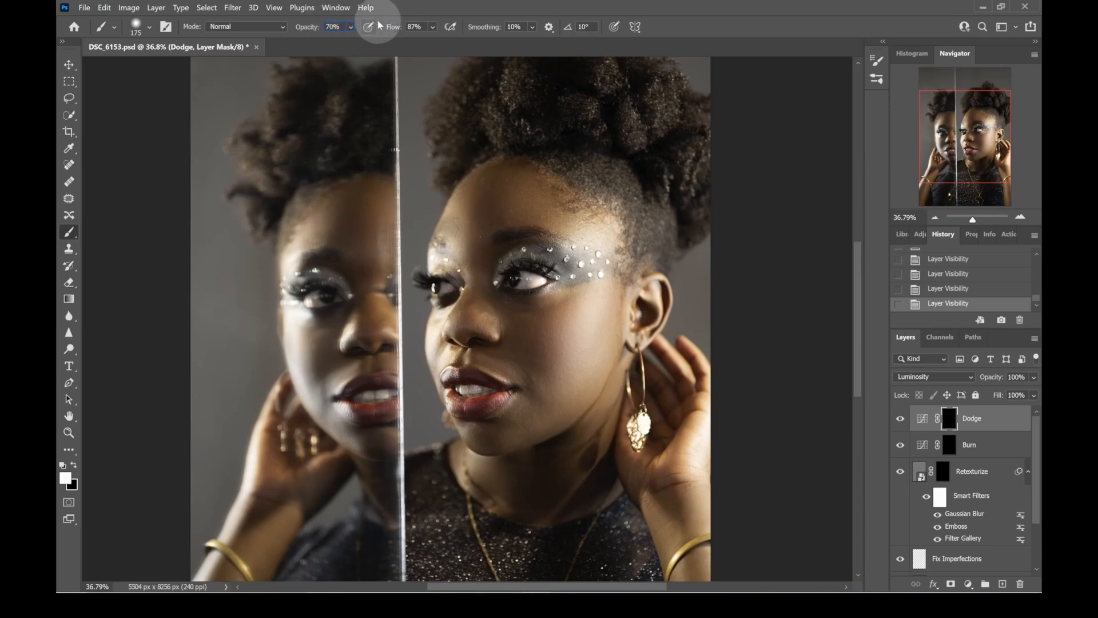
{"action": "left_click", "coordinate": [414, 26]}
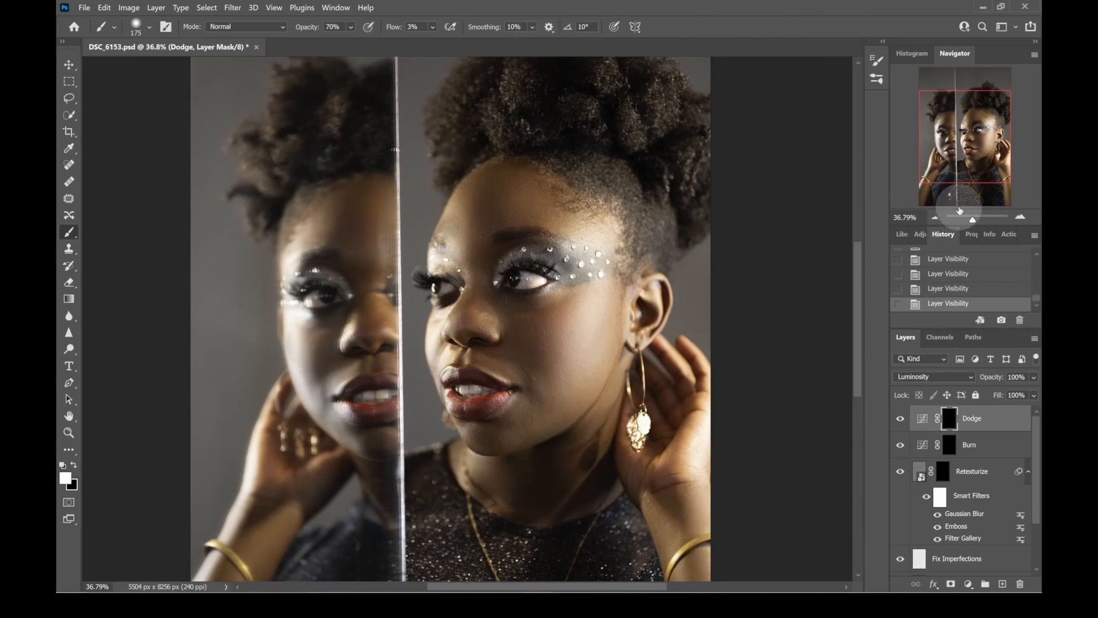
- Brighten the far brow area of the main face on the Dodge mask with a brush about 150 to 175 px in size
{"action": "left_click", "coordinate": [974, 221]}
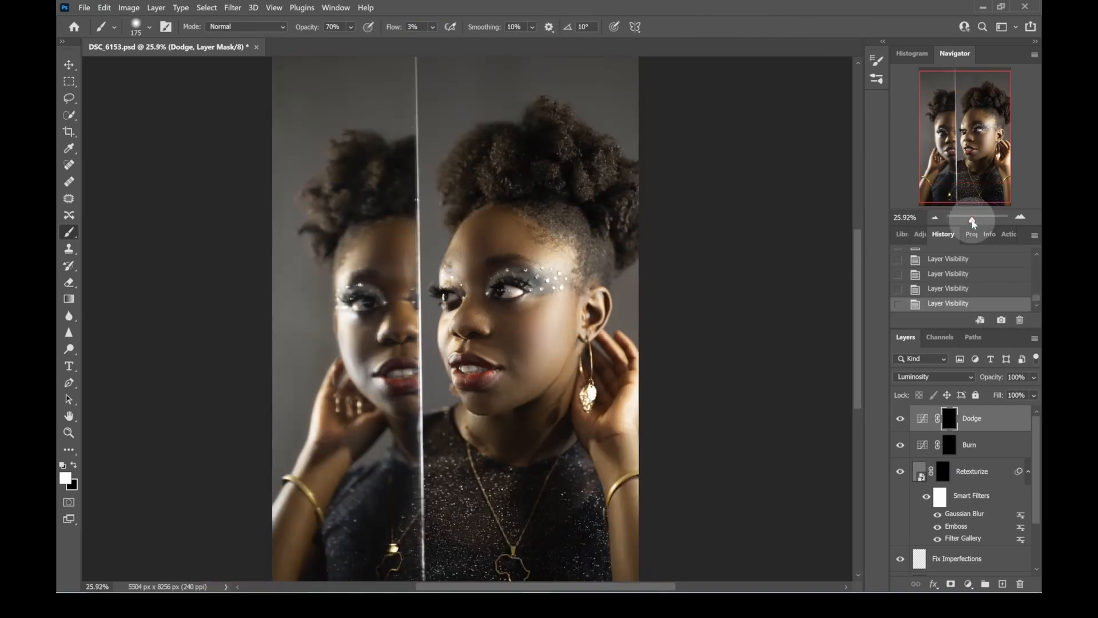
{"action": "left_click_drag", "start_coordinate": [973, 223], "coordinate": [976, 222]}
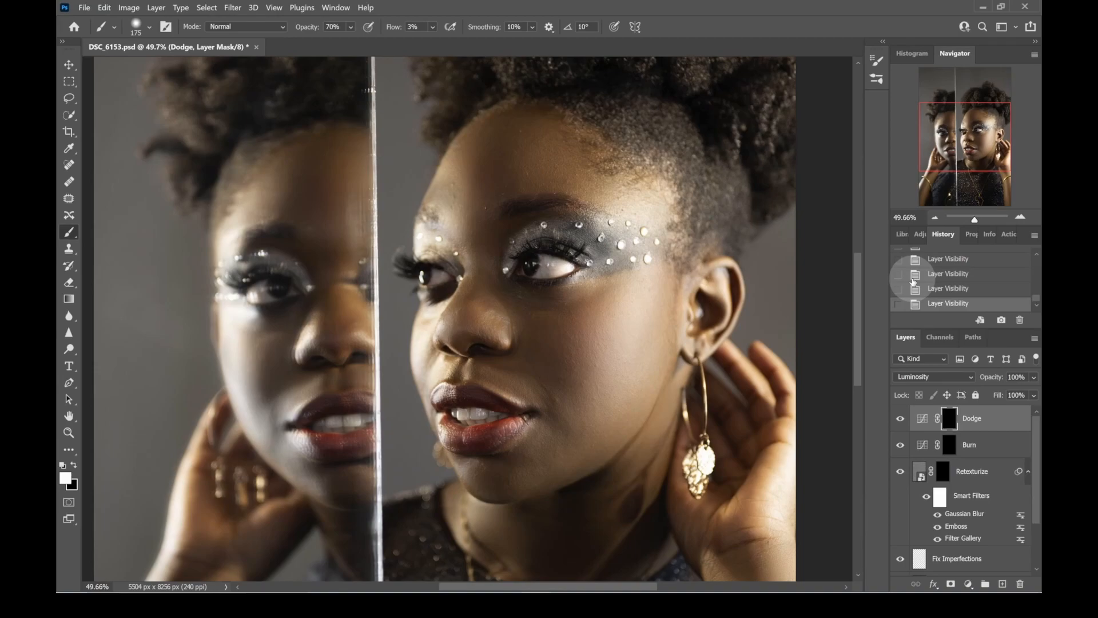
{"action": "key", "text": "bracketright"}
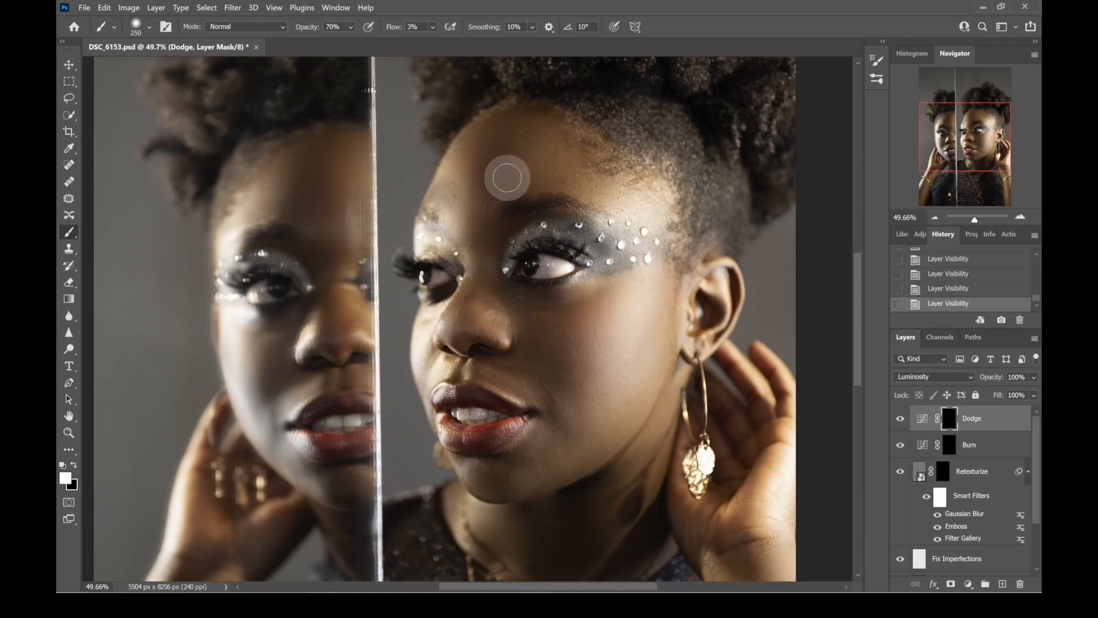
{"action": "key", "text": "bracketleft"}
{"action": "key", "text": "bracketleft"}
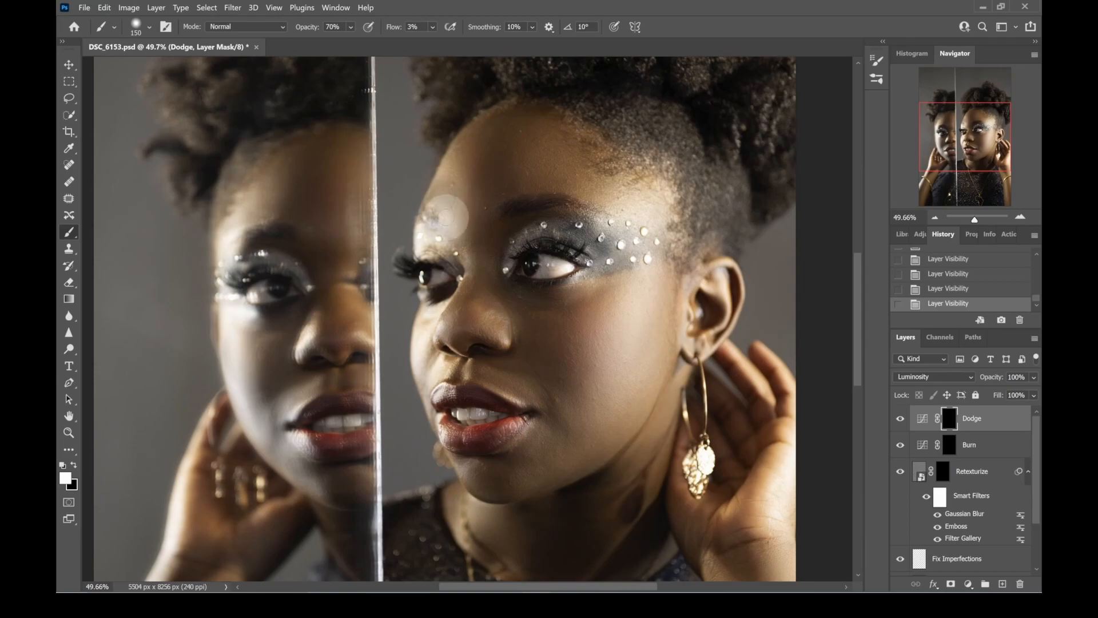
{"action": "left_click", "coordinate": [446, 217]}
{"action": "left_click", "coordinate": [447, 221]}
{"action": "left_click", "coordinate": [444, 225]}
{"action": "left_click", "coordinate": [444, 234]}
{"action": "left_click", "coordinate": [435, 233]}
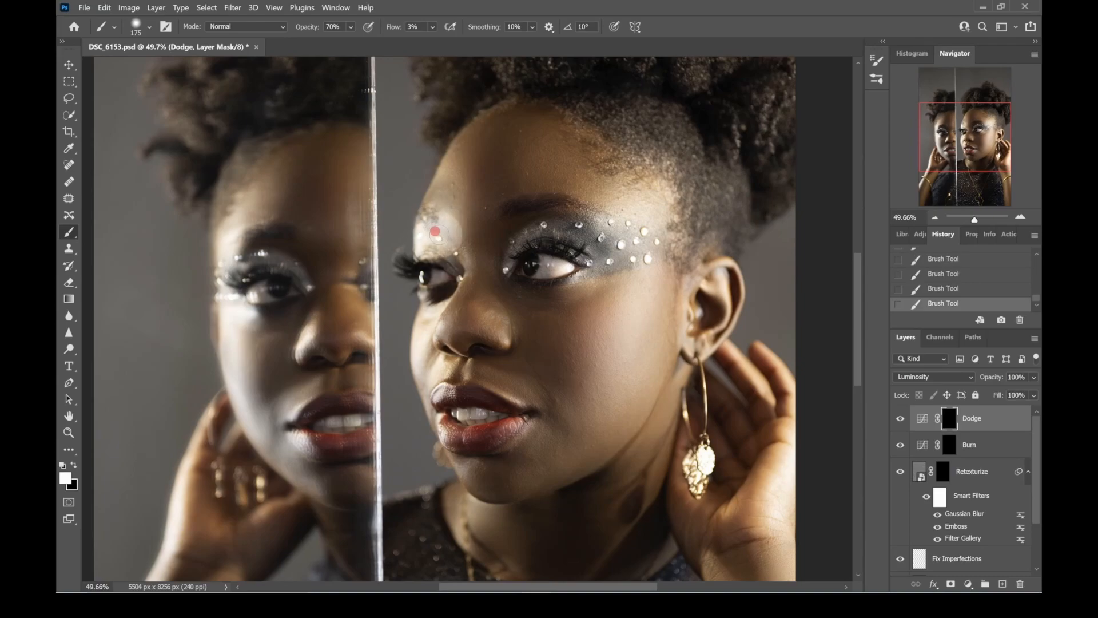
{"action": "left_click", "coordinate": [447, 225]}
- Dodge the highlight around the jewelled temple of the main face with a 250 px brush
{"action": "key", "text": "bracketright"}
{"action": "left_click", "coordinate": [626, 203]}
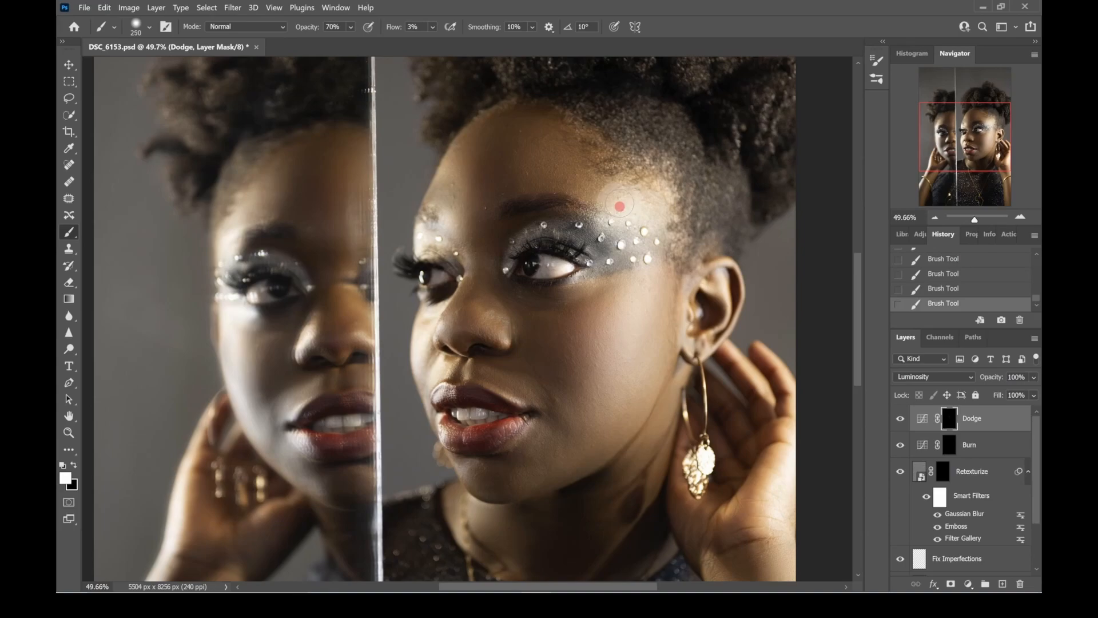
{"action": "left_click", "coordinate": [635, 224]}
{"action": "left_click", "coordinate": [661, 209]}
{"action": "left_click_drag", "start_coordinate": [625, 215], "coordinate": [654, 204]}
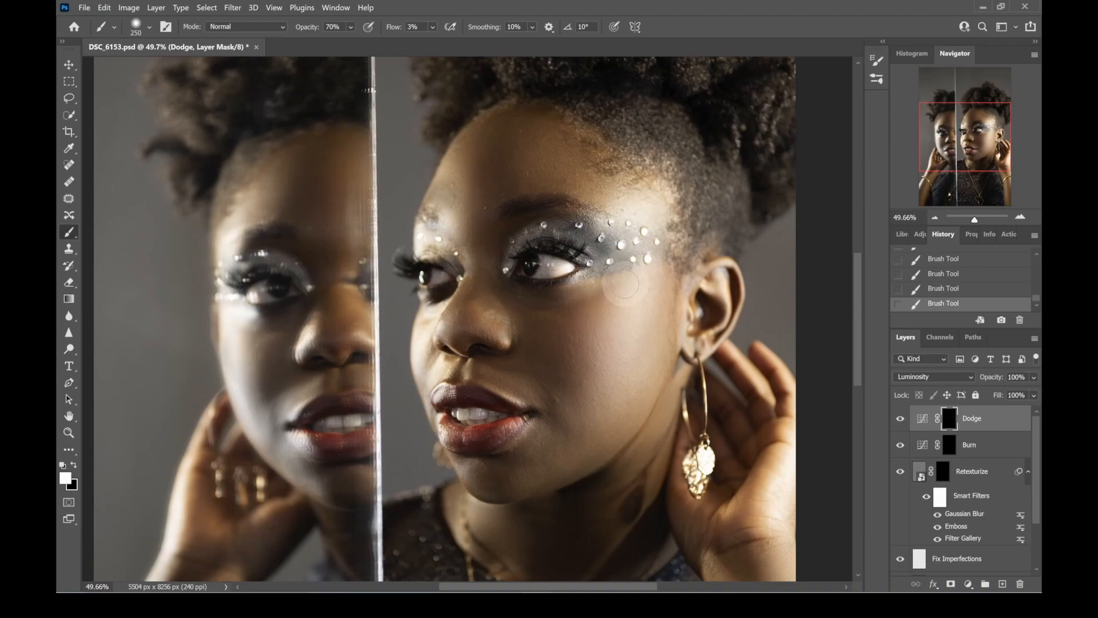
- Dodge the main face's cheek, then the ear with a smaller brush
{"action": "mouse_move", "coordinate": [630, 296]}
{"action": "left_mouse_down"}
{"action": "mouse_move", "coordinate": [641, 320]}
{"action": "mouse_move", "coordinate": [633, 333]}
{"action": "mouse_move", "coordinate": [636, 313]}
{"action": "mouse_move", "coordinate": [617, 357]}
{"action": "mouse_move", "coordinate": [644, 315]}
{"action": "mouse_move", "coordinate": [629, 348]}
{"action": "mouse_move", "coordinate": [598, 376]}
{"action": "mouse_move", "coordinate": [625, 335]}
{"action": "mouse_move", "coordinate": [585, 375]}
{"action": "mouse_move", "coordinate": [649, 288]}
{"action": "mouse_move", "coordinate": [598, 386]}
{"action": "mouse_move", "coordinate": [625, 370]}
{"action": "left_mouse_up"}
{"action": "key", "text": "]"}
{"action": "key", "text": "]"}
{"action": "key", "text": "["}
{"action": "key", "text": "["}
{"action": "key", "text": "["}
{"action": "key", "text": "["}
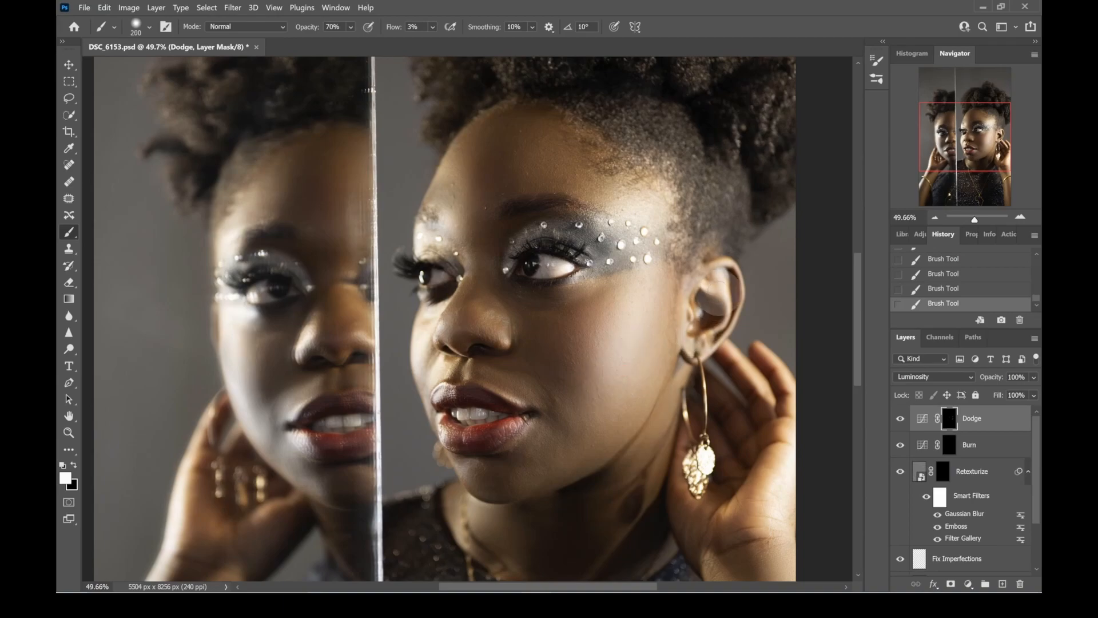
{"action": "left_click_drag", "start_coordinate": [719, 277], "coordinate": [726, 293]}
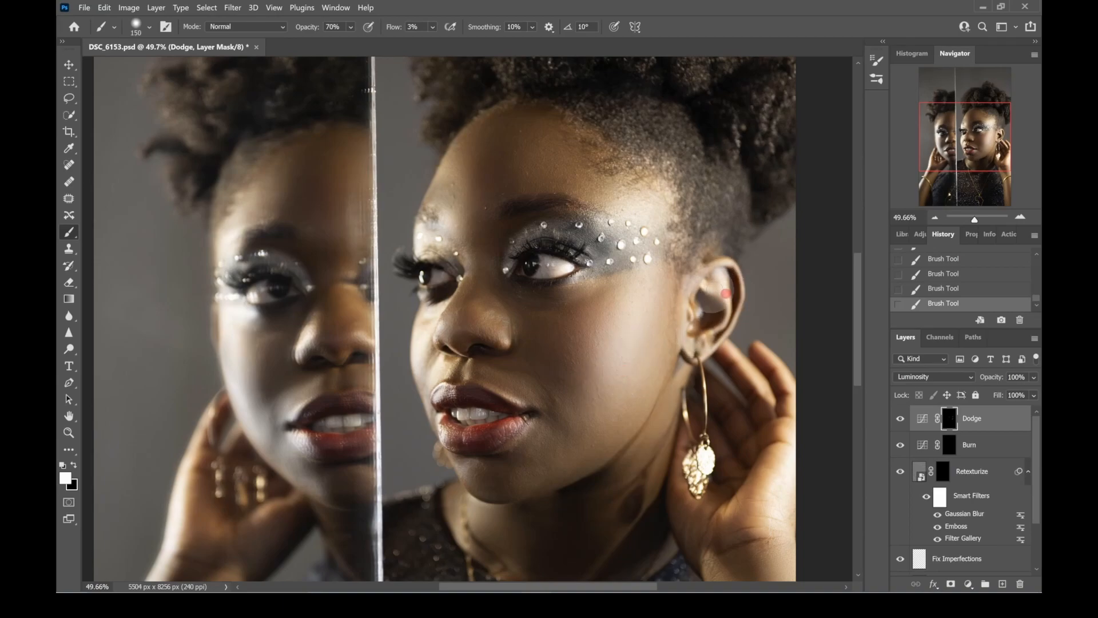
- Dodge the nose and the far brow of the main face with a brush about 125 px in size
{"action": "key", "text": "["}
{"action": "mouse_move", "coordinate": [427, 330]}
{"action": "left_mouse_down"}
{"action": "mouse_move", "coordinate": [420, 350]}
{"action": "mouse_move", "coordinate": [434, 374]}
{"action": "mouse_move", "coordinate": [451, 330]}
{"action": "mouse_move", "coordinate": [488, 318]}
{"action": "left_mouse_up"}
{"action": "key", "text": "["}
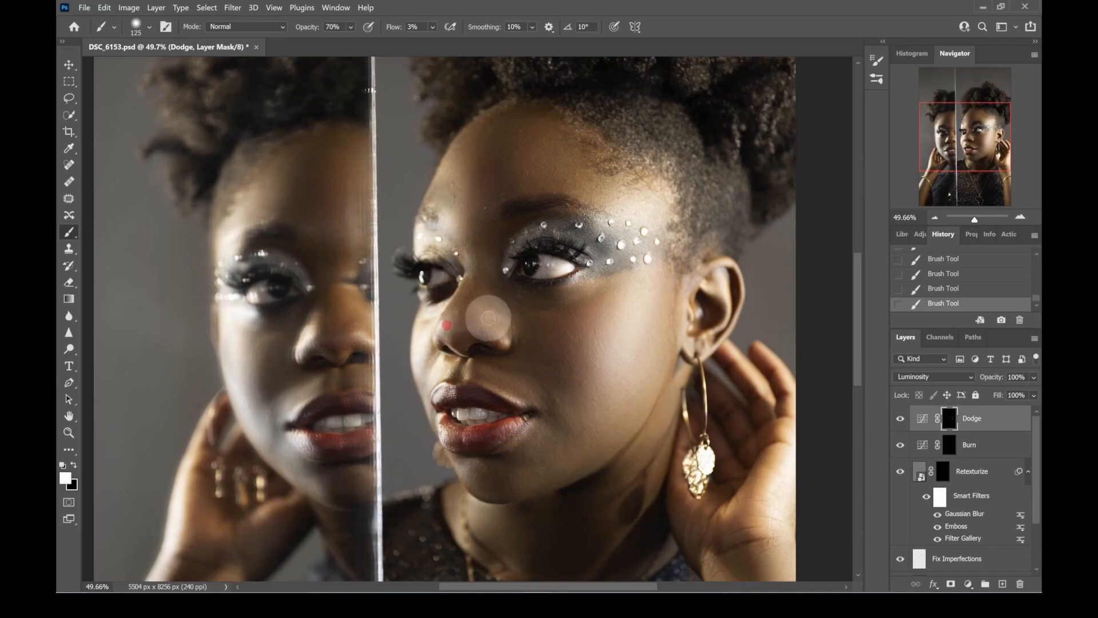
{"action": "left_click_drag", "start_coordinate": [501, 330], "coordinate": [506, 337]}
{"action": "key", "text": "bracketright"}
{"action": "mouse_move", "coordinate": [451, 223]}
{"action": "left_mouse_down"}
{"action": "mouse_move", "coordinate": [467, 257]}
{"action": "mouse_move", "coordinate": [459, 252]}
{"action": "left_mouse_up"}
- Dodge the cheek, forehead and nose of the mirrored face with a brush between 200 and 250 px
{"action": "key", "text": "bracketright"}
{"action": "key", "text": "bracketright"}
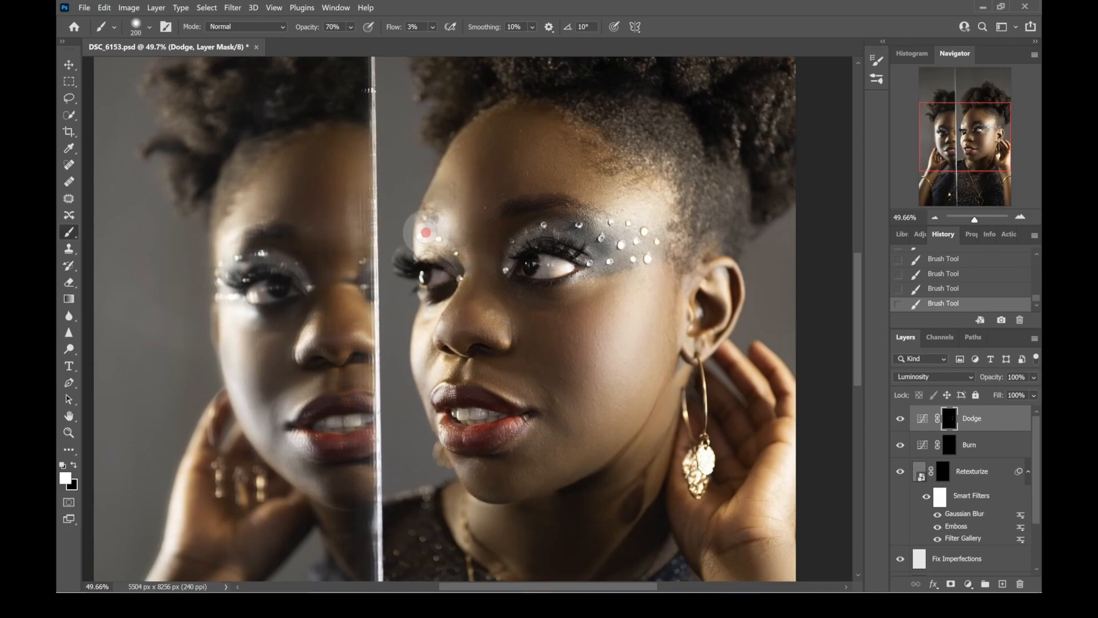
{"action": "mouse_move", "coordinate": [244, 321]}
{"action": "left_mouse_down"}
{"action": "mouse_move", "coordinate": [238, 314]}
{"action": "mouse_move", "coordinate": [256, 315]}
{"action": "mouse_move", "coordinate": [241, 330]}
{"action": "mouse_move", "coordinate": [240, 400]}
{"action": "mouse_move", "coordinate": [269, 458]}
{"action": "mouse_move", "coordinate": [297, 472]}
{"action": "mouse_move", "coordinate": [295, 442]}
{"action": "left_mouse_up"}
{"action": "key", "text": "bracketright"}
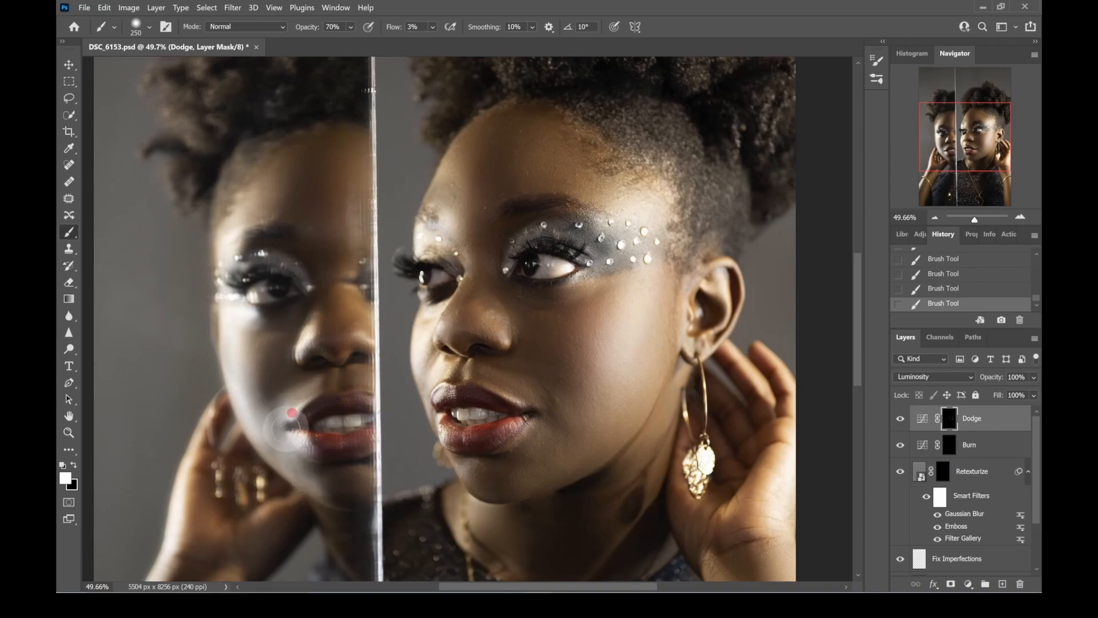
{"action": "key", "text": "bracketright"}
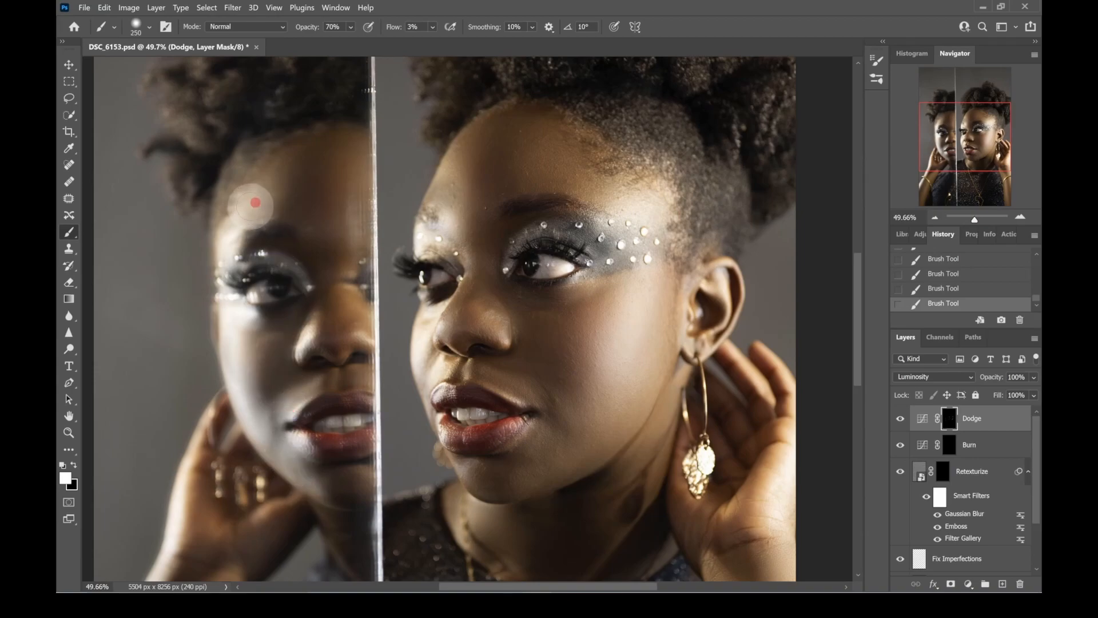
{"action": "key", "text": "bracketleft"}
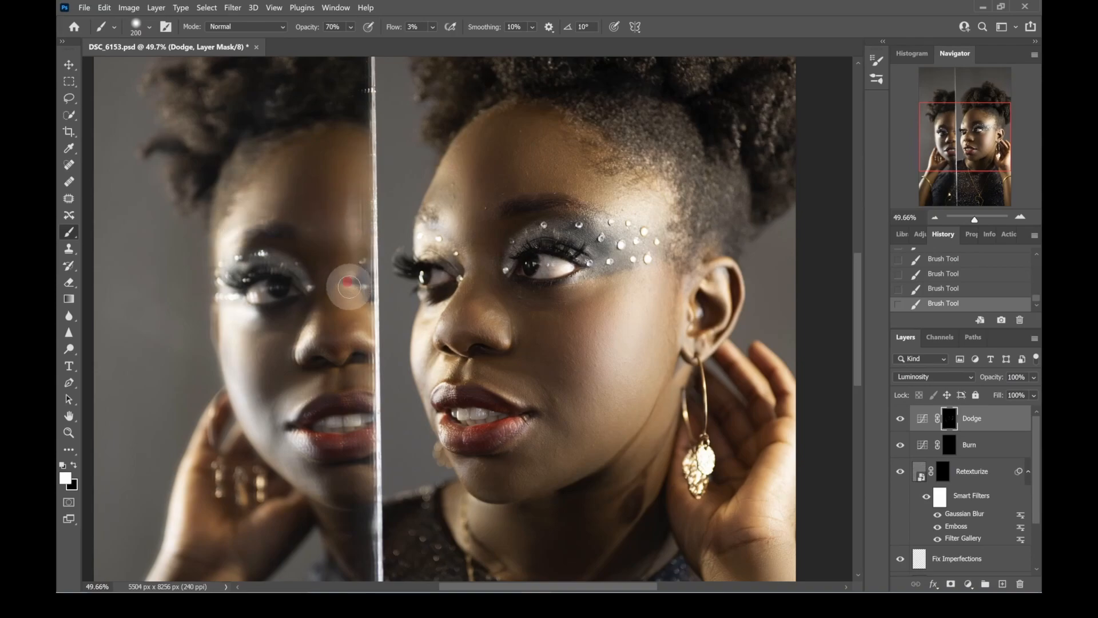
- Dodge the main figure's chin with a 300 px brush and the front of the neck with a 175 px brush
{"action": "scroll", "coordinate": [349, 290], "scroll_direction": "down", "scroll_amount": 3}
{"action": "key", "text": "bracketright"}
{"action": "key", "text": "bracketright"}
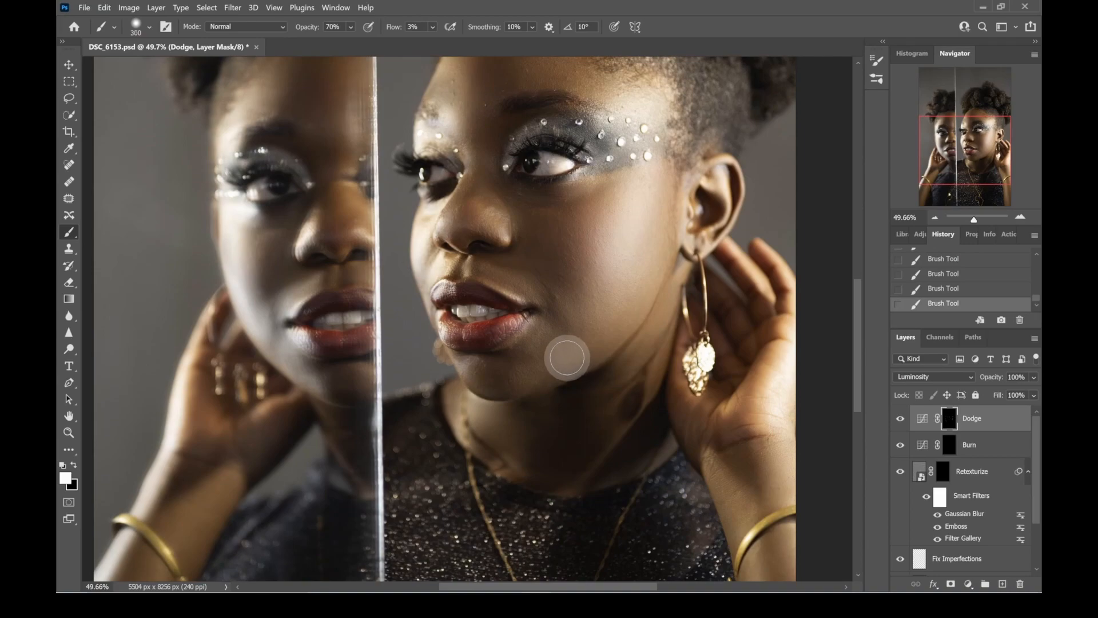
{"action": "mouse_move", "coordinate": [534, 358]}
{"action": "left_mouse_down"}
{"action": "mouse_move", "coordinate": [542, 371]}
{"action": "mouse_move", "coordinate": [525, 378]}
{"action": "mouse_move", "coordinate": [572, 347]}
{"action": "mouse_move", "coordinate": [537, 379]}
{"action": "left_mouse_up"}
{"action": "key", "text": "bracketleft"}
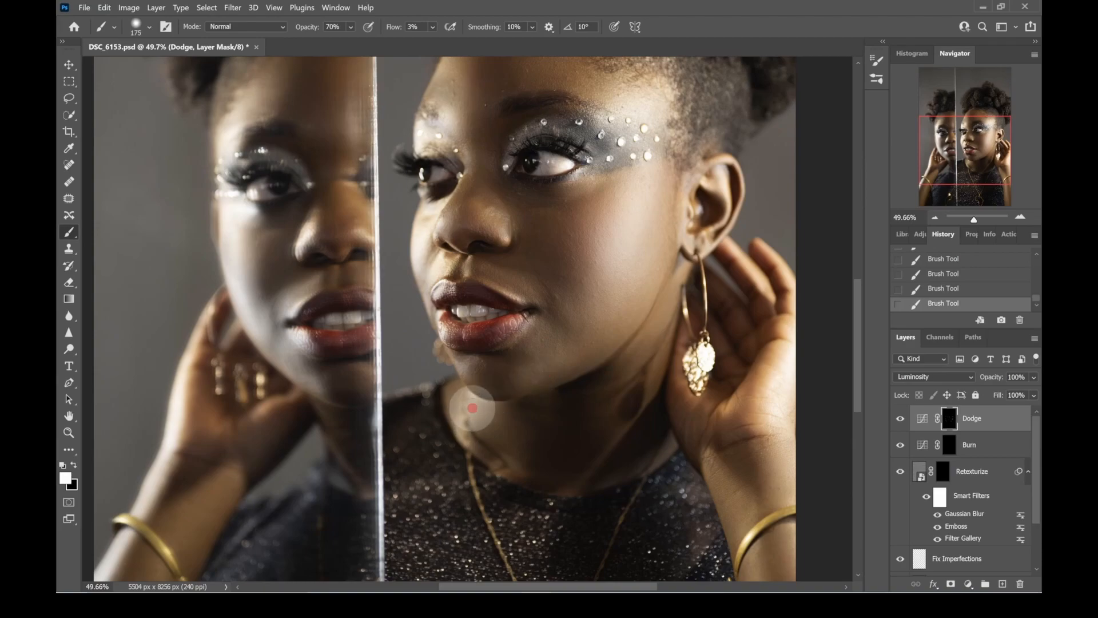
{"action": "left_click_drag", "start_coordinate": [490, 409], "coordinate": [511, 436]}
{"action": "left_click_drag", "start_coordinate": [484, 410], "coordinate": [489, 428]}
{"action": "left_click_drag", "start_coordinate": [479, 406], "coordinate": [479, 426]}
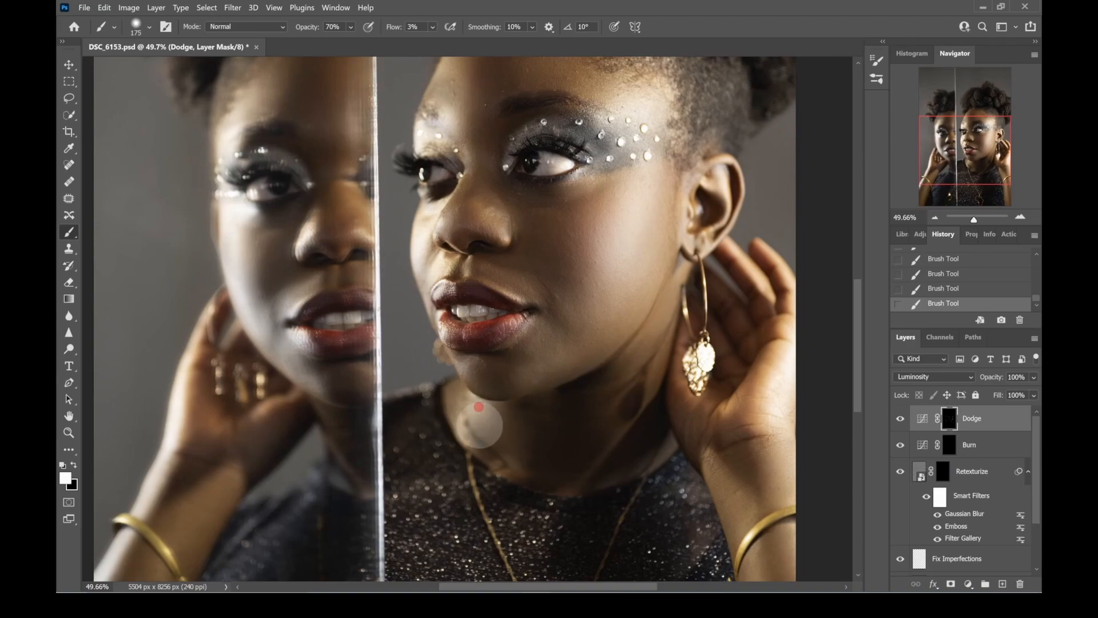
- Dodge the wrist and forearm beside the earring, down to the image's lower edge, with a 200 px brush
{"action": "left_click_drag", "start_coordinate": [713, 467], "coordinate": [740, 518]}
{"action": "key", "text": "bracketright"}
{"action": "mouse_move", "coordinate": [779, 444]}
{"action": "left_mouse_down"}
{"action": "mouse_move", "coordinate": [785, 465]}
{"action": "mouse_move", "coordinate": [790, 405]}
{"action": "mouse_move", "coordinate": [716, 459]}
{"action": "left_mouse_up"}
{"action": "left_click_drag", "start_coordinate": [634, 478], "coordinate": [583, 358]}
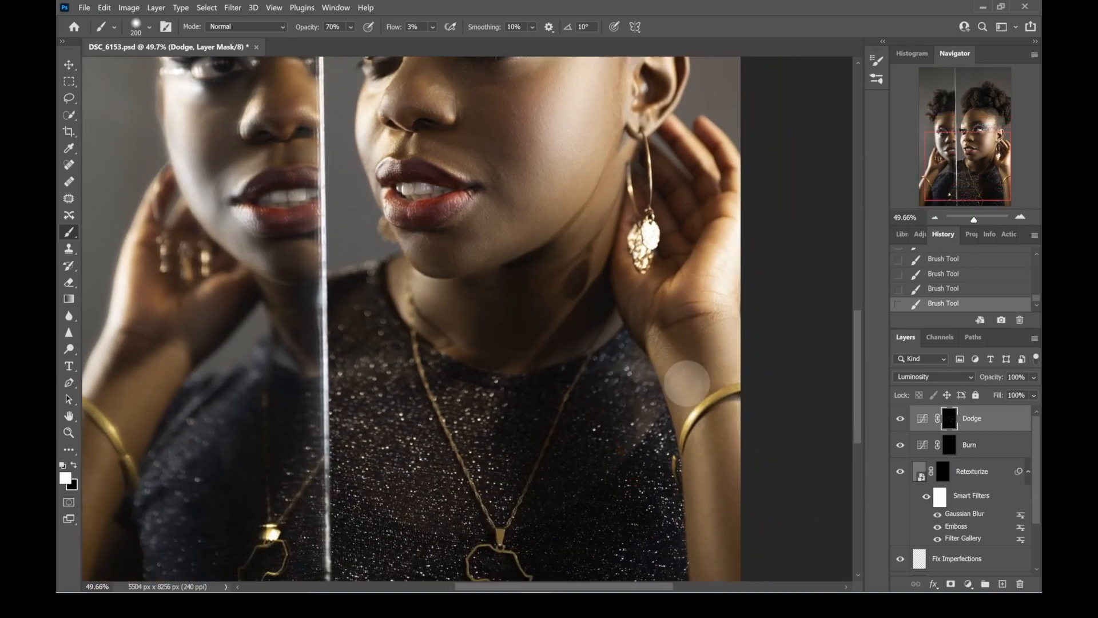
{"action": "mouse_move", "coordinate": [699, 497]}
{"action": "left_mouse_down"}
{"action": "mouse_move", "coordinate": [694, 486]}
{"action": "mouse_move", "coordinate": [704, 507]}
{"action": "left_mouse_up"}
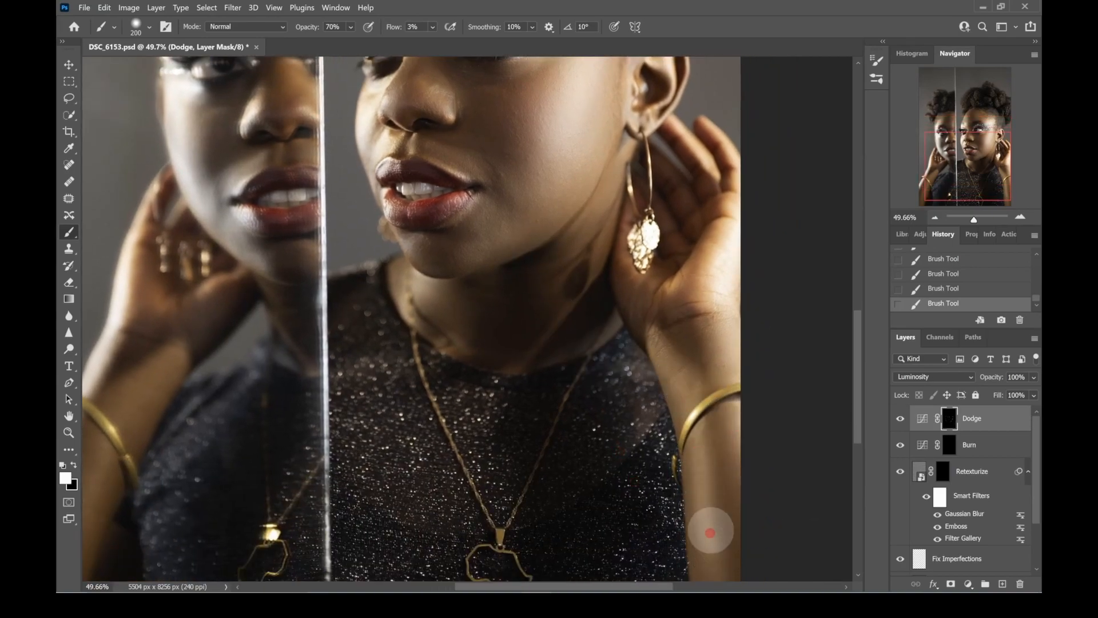
{"action": "scroll", "coordinate": [709, 483], "scroll_direction": "down", "scroll_amount": 1}
{"action": "mouse_move", "coordinate": [713, 441]}
{"action": "left_mouse_down"}
{"action": "mouse_move", "coordinate": [699, 527]}
{"action": "mouse_move", "coordinate": [714, 565]}
{"action": "left_mouse_up"}
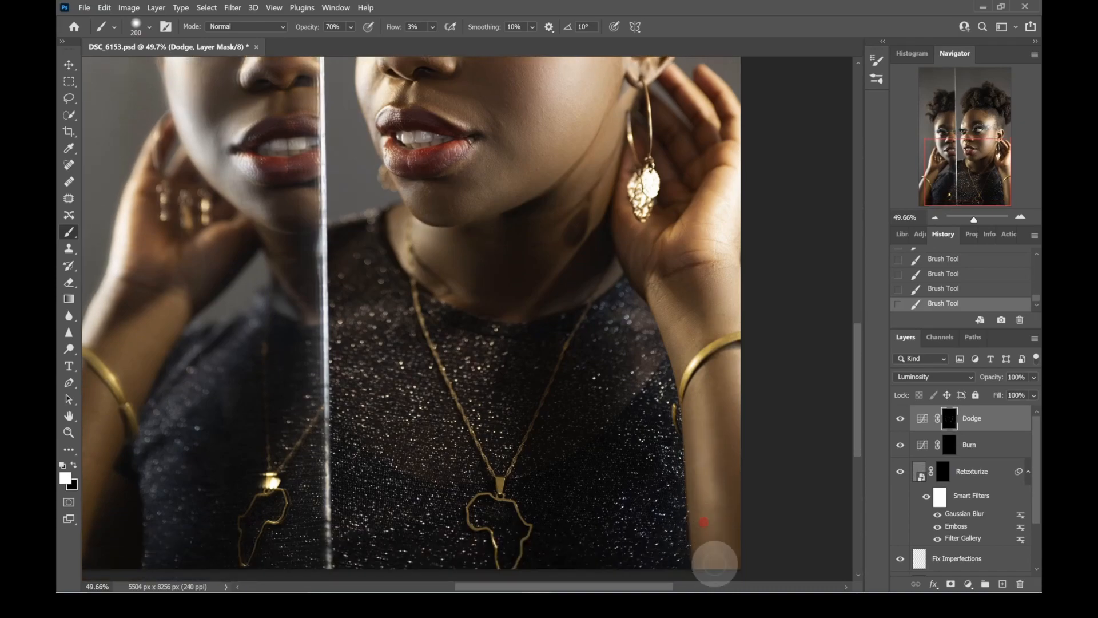
{"action": "left_click_drag", "start_coordinate": [710, 506], "coordinate": [714, 529]}
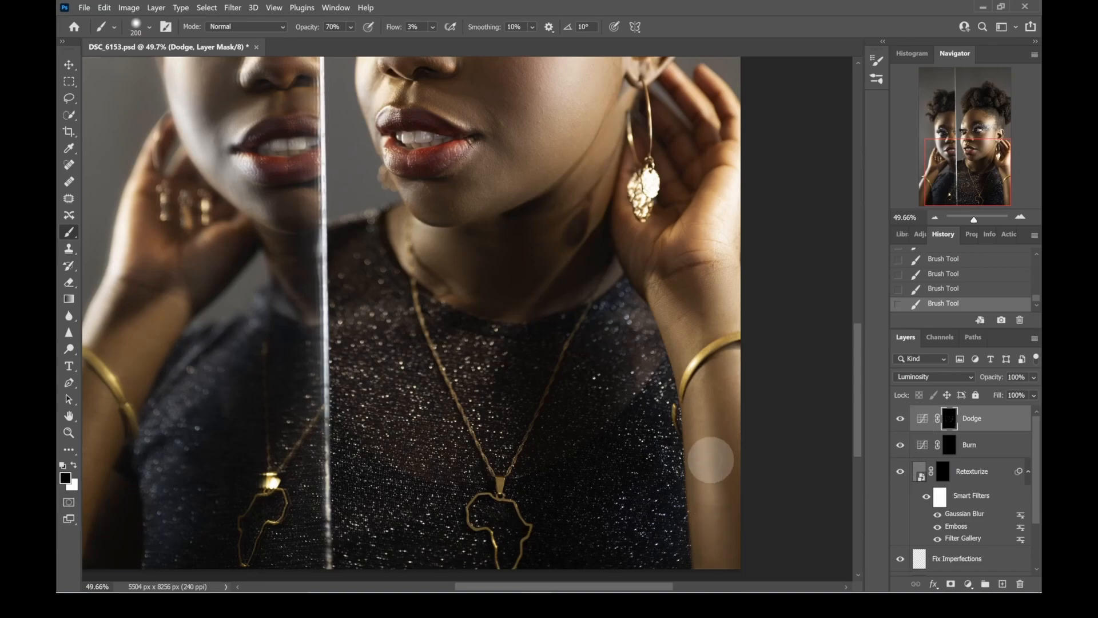
- Soften the forearm dodging by painting with black, checking the Dodge layer's mask on its own before returning to the image
{"action": "mouse_move", "coordinate": [723, 466]}
{"action": "left_mouse_down"}
{"action": "mouse_move", "coordinate": [724, 524]}
{"action": "mouse_move", "coordinate": [709, 465]}
{"action": "mouse_move", "coordinate": [718, 523]}
{"action": "mouse_move", "coordinate": [711, 516]}
{"action": "mouse_move", "coordinate": [722, 518]}
{"action": "mouse_move", "coordinate": [720, 444]}
{"action": "mouse_move", "coordinate": [729, 515]}
{"action": "mouse_move", "coordinate": [722, 469]}
{"action": "mouse_move", "coordinate": [721, 513]}
{"action": "mouse_move", "coordinate": [699, 502]}
{"action": "mouse_move", "coordinate": [696, 461]}
{"action": "left_mouse_up"}
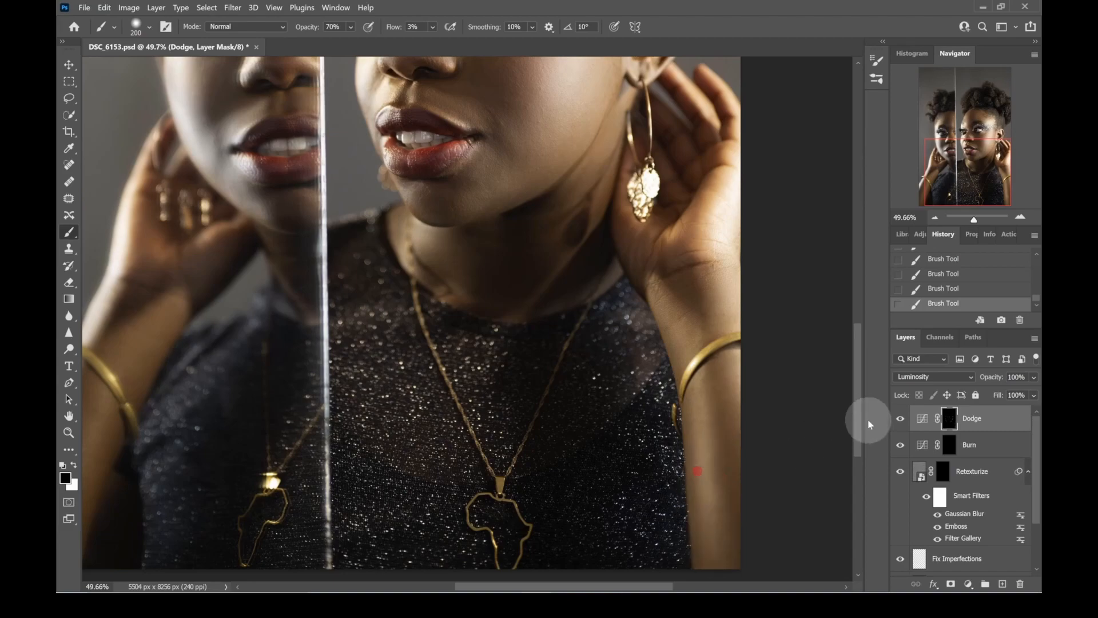
{"action": "left_click", "coordinate": [947, 422], "text": "alt"}
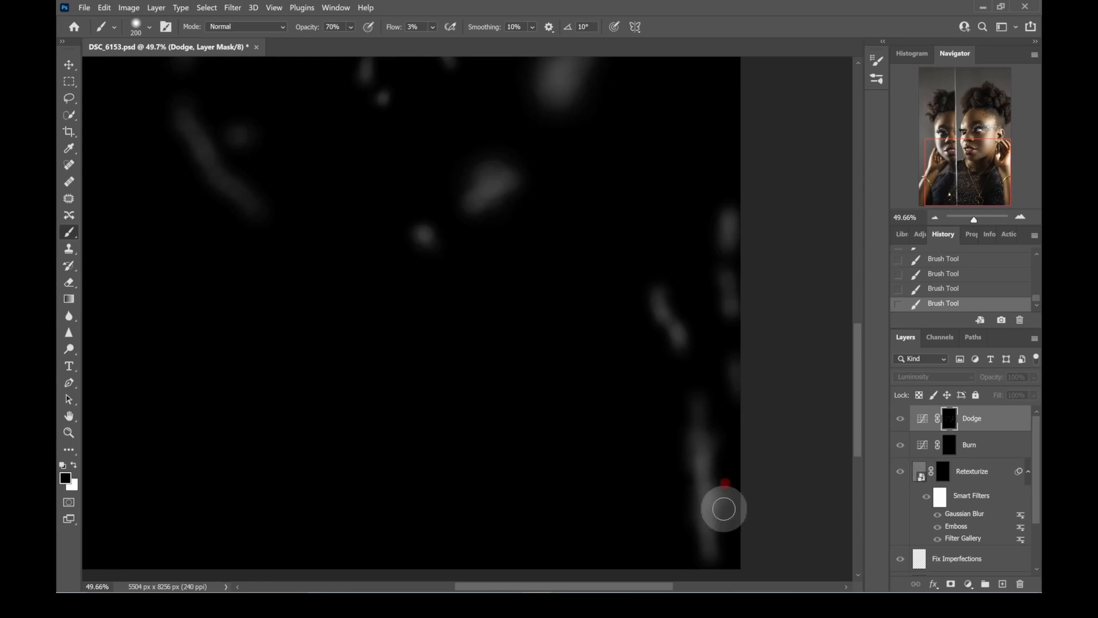
{"action": "mouse_move", "coordinate": [716, 456]}
{"action": "left_mouse_down"}
{"action": "mouse_move", "coordinate": [717, 434]}
{"action": "mouse_move", "coordinate": [730, 490]}
{"action": "mouse_move", "coordinate": [721, 512]}
{"action": "mouse_move", "coordinate": [716, 483]}
{"action": "mouse_move", "coordinate": [719, 499]}
{"action": "left_mouse_up"}
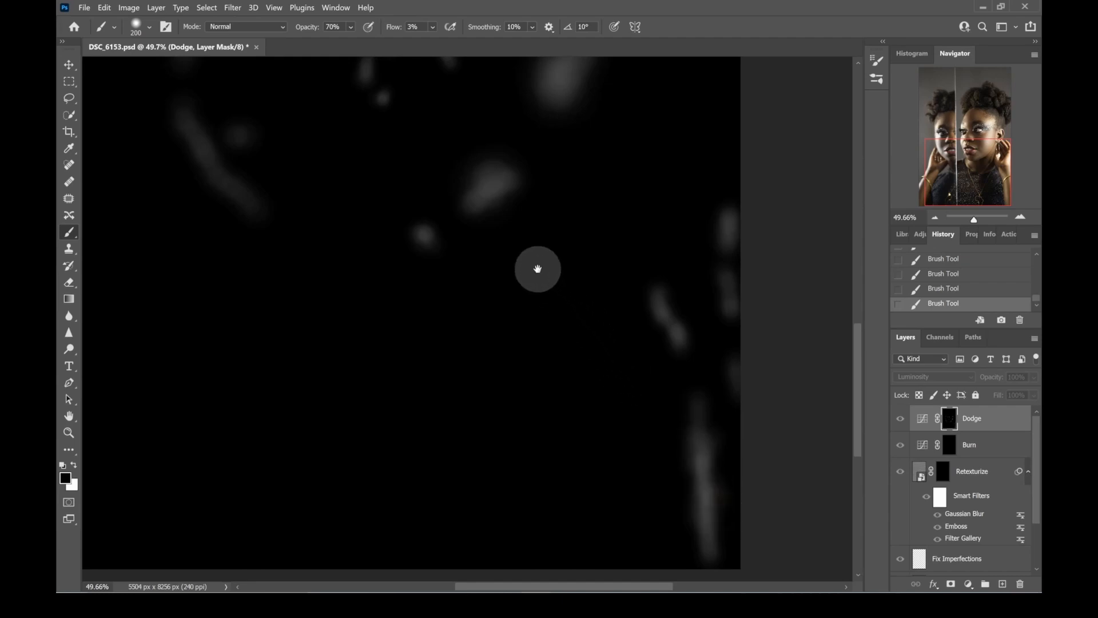
{"action": "left_click_drag", "start_coordinate": [974, 219], "coordinate": [975, 221]}
{"action": "left_click_drag", "start_coordinate": [974, 175], "coordinate": [980, 116]}
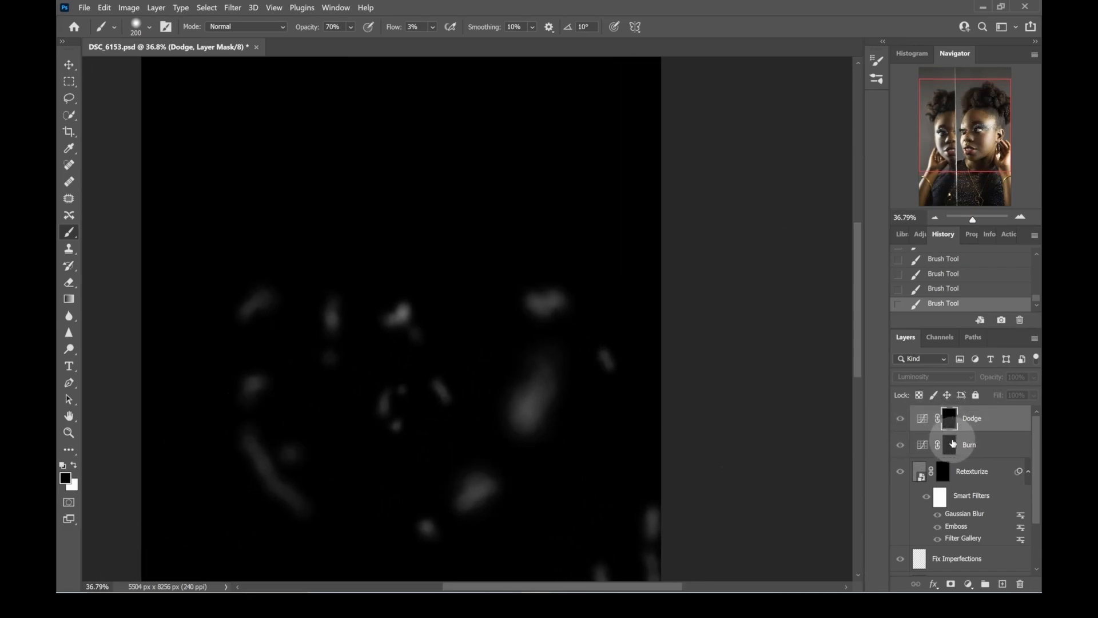
{"action": "left_click", "coordinate": [949, 419], "text": "alt"}
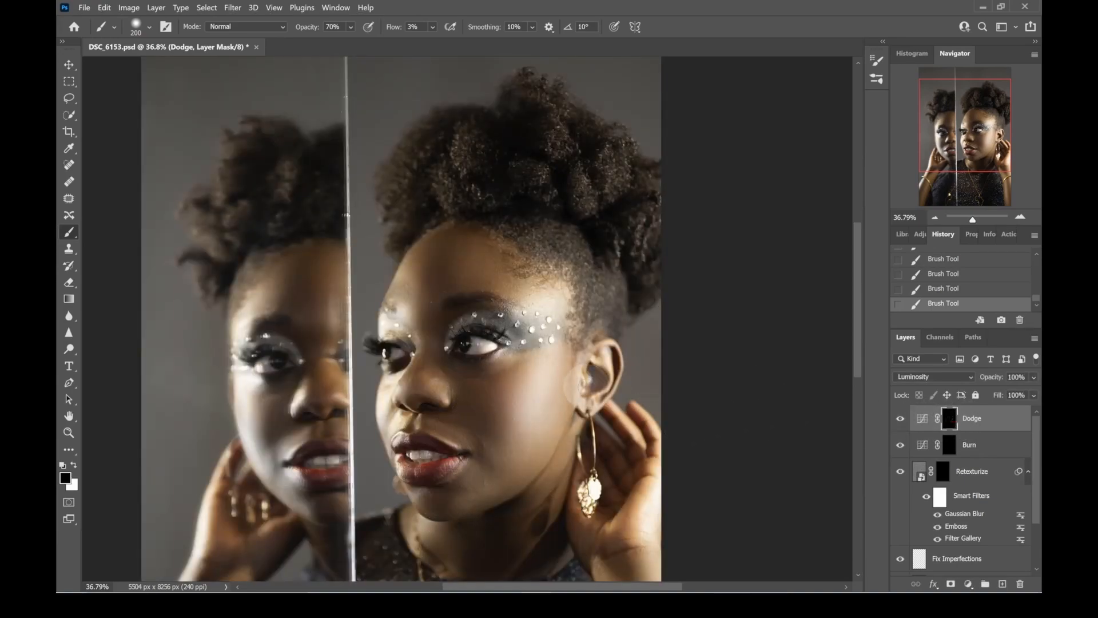
- Paint black on the Dodge mask over the main face's chin at 250 px and lower lip at 125 px
{"action": "key", "text": "bracketright"}
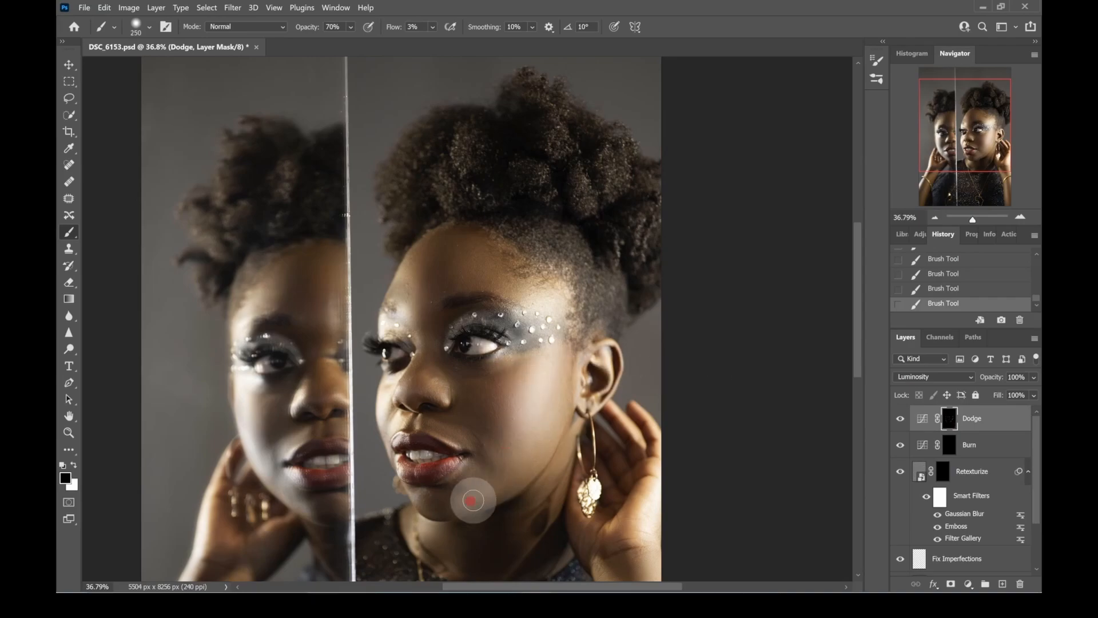
{"action": "scroll", "coordinate": [417, 495], "scroll_direction": "up", "scroll_amount": 1}
{"action": "left_click_drag", "start_coordinate": [416, 495], "coordinate": [500, 364]}
{"action": "key", "text": "bracketleft"}
{"action": "key", "text": "bracketleft"}
{"action": "key", "text": "bracketleft"}
{"action": "key", "text": "bracketleft"}
{"action": "key", "text": "bracketleft"}
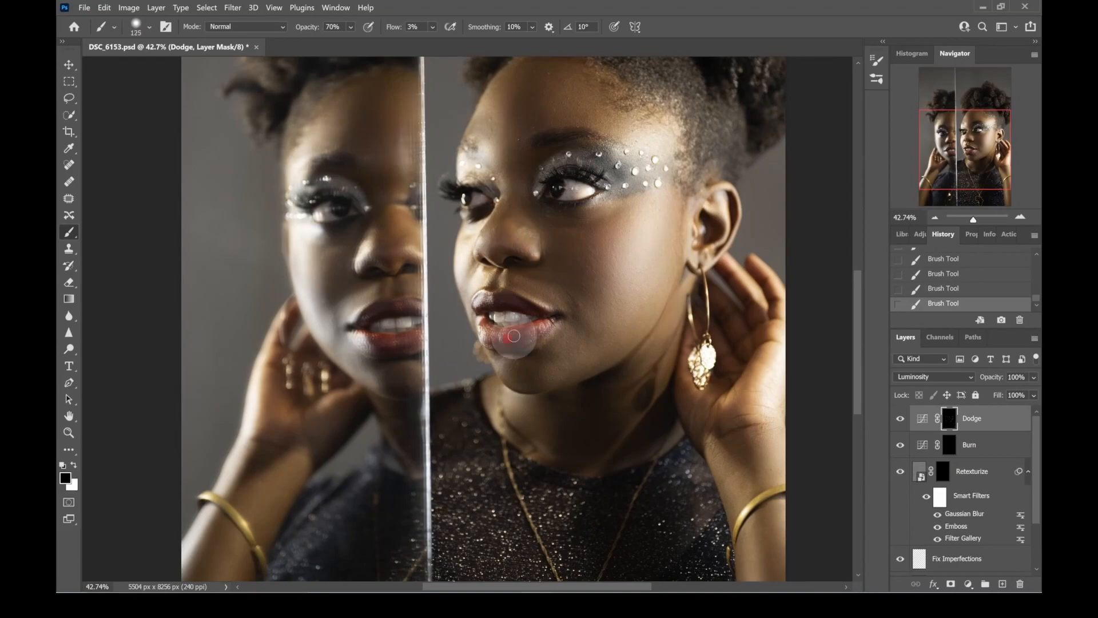
- Switch the brush colour back to white and dodge the reflected face's forehead with a 250 px brush
{"action": "key", "text": "bracketright"}
{"action": "key", "text": "bracketright"}
{"action": "key", "text": "bracketright"}
{"action": "key", "text": "bracketright"}
{"action": "scroll", "coordinate": [257, 429], "scroll_direction": "down", "scroll_amount": 3}
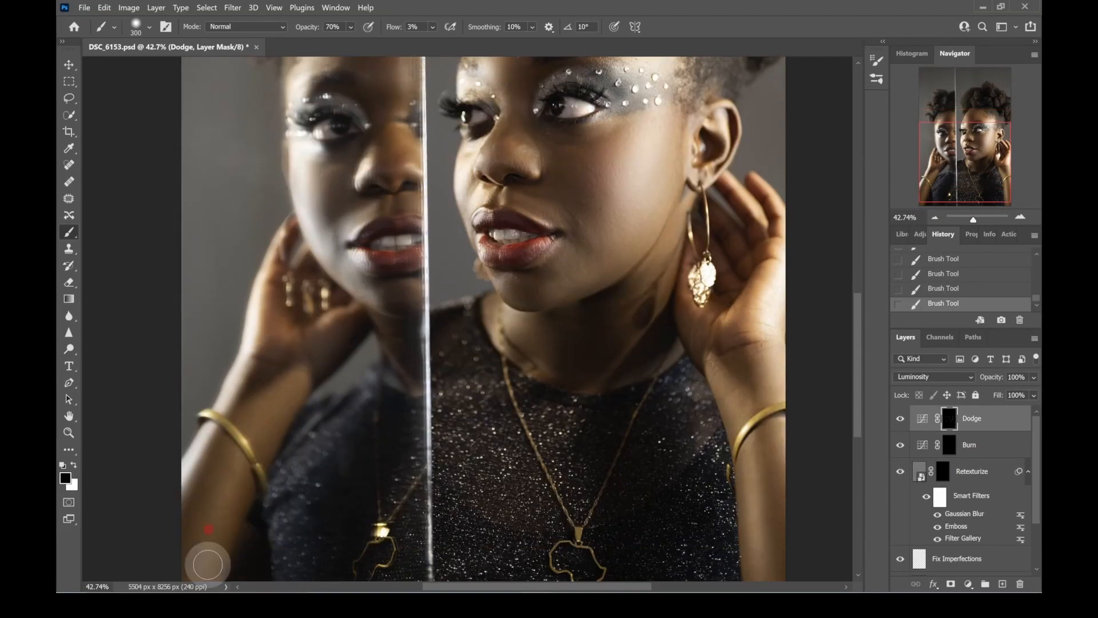
{"action": "left_click", "coordinate": [74, 465]}
{"action": "scroll", "coordinate": [217, 489], "scroll_direction": "down", "scroll_amount": 3}
{"action": "key", "text": "bracketleft"}
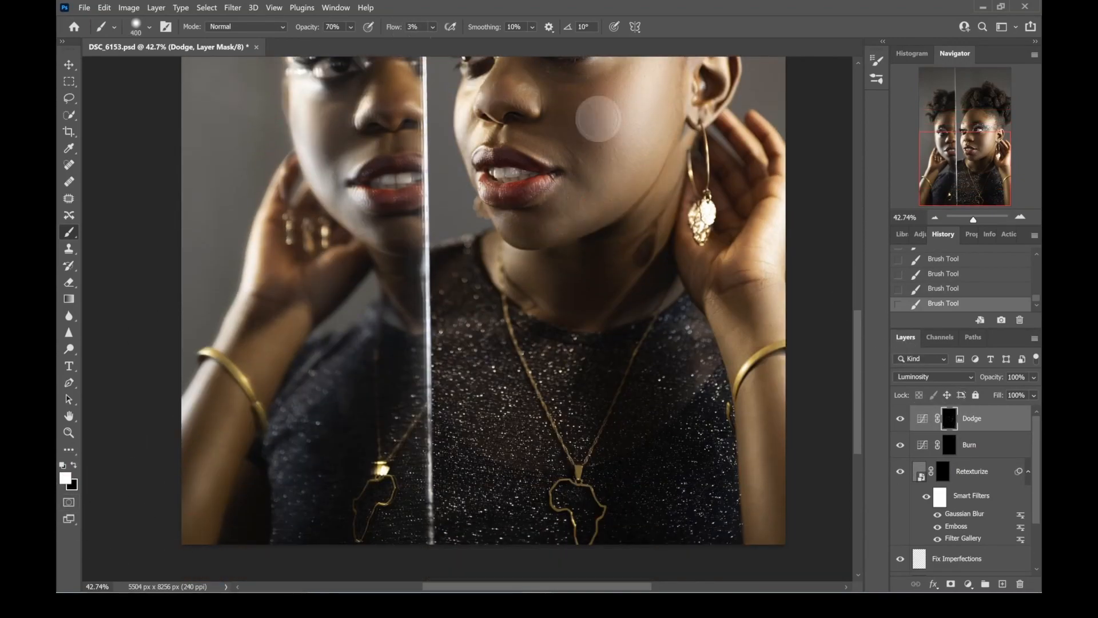
{"action": "left_click_drag", "start_coordinate": [578, 205], "coordinate": [554, 293]}
{"action": "key", "text": "bracketleft"}
{"action": "key", "text": "bracketleft"}
{"action": "scroll", "coordinate": [468, 191], "scroll_direction": "up", "scroll_amount": 3}
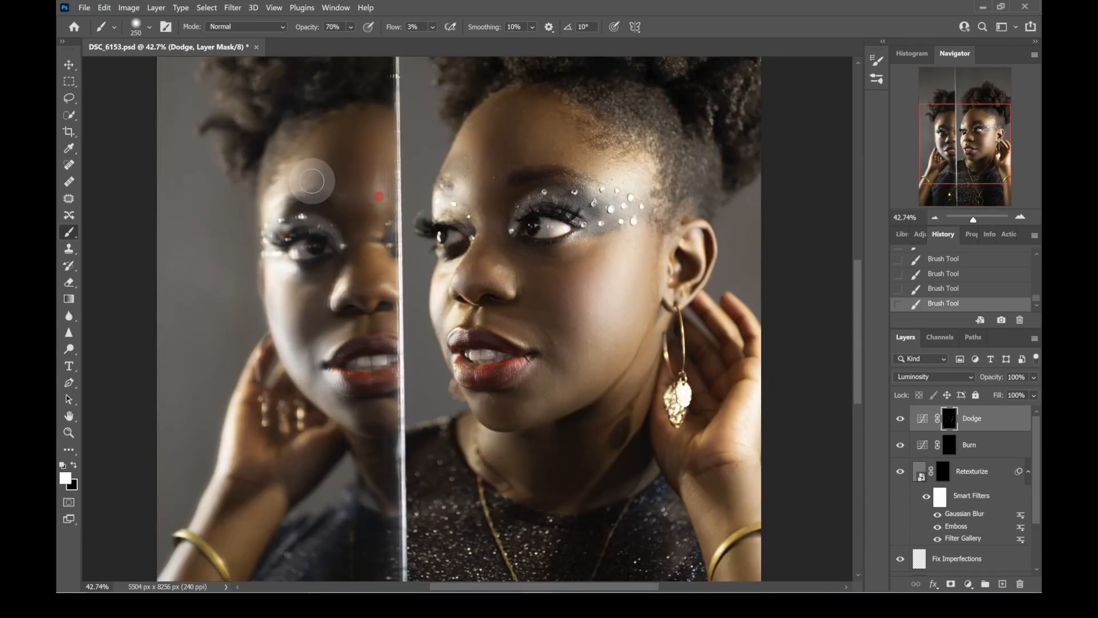
- Dodge the main figure's neck just below the chin with a 150 px brush
{"action": "key", "text": "bracketleft"}
{"action": "key", "text": "bracketleft"}
{"action": "key", "text": "bracketleft"}
{"action": "scroll", "coordinate": [463, 253], "scroll_direction": "down", "scroll_amount": 10}
{"action": "key", "text": "bracketright"}
{"action": "key", "text": "bracketright"}
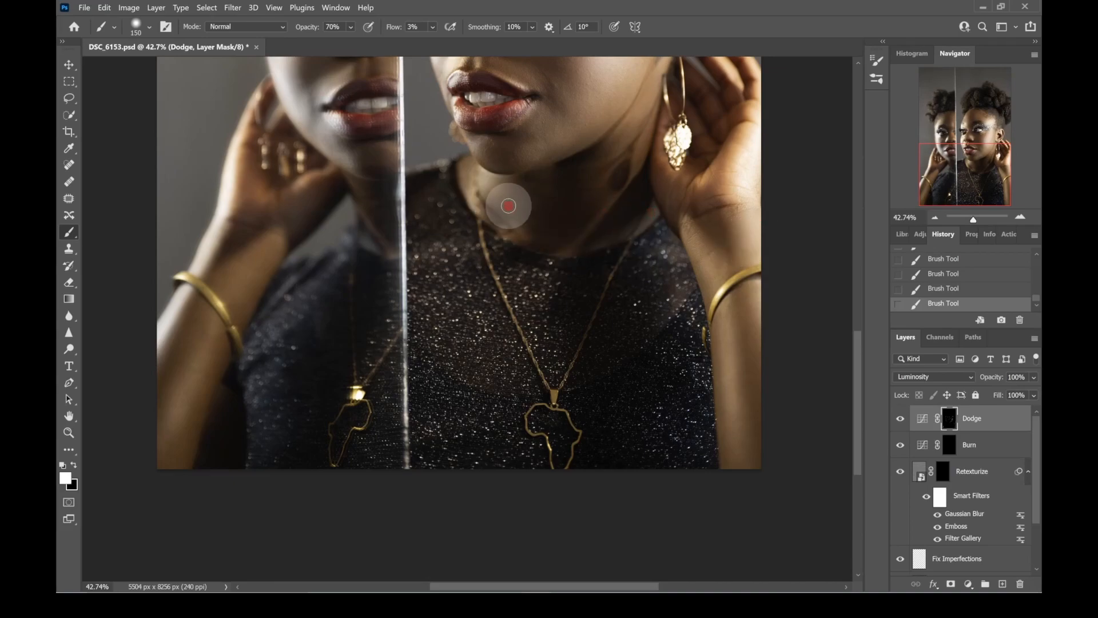
{"action": "scroll", "coordinate": [973, 374], "scroll_direction": "up", "scroll_amount": 4}
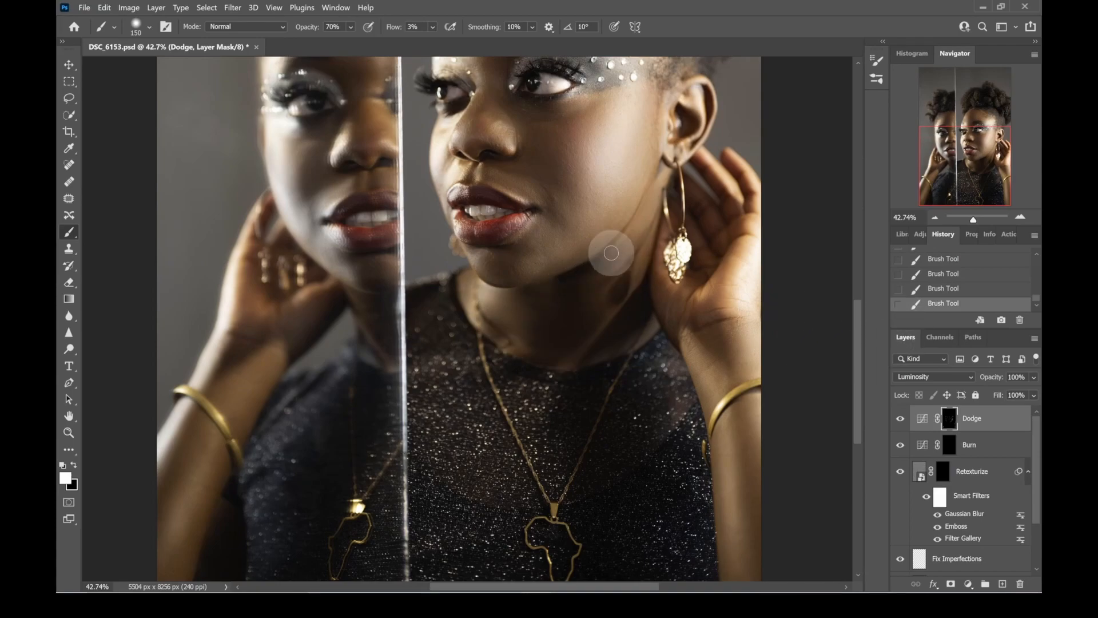
{"action": "left_click_drag", "start_coordinate": [610, 184], "coordinate": [581, 314]}
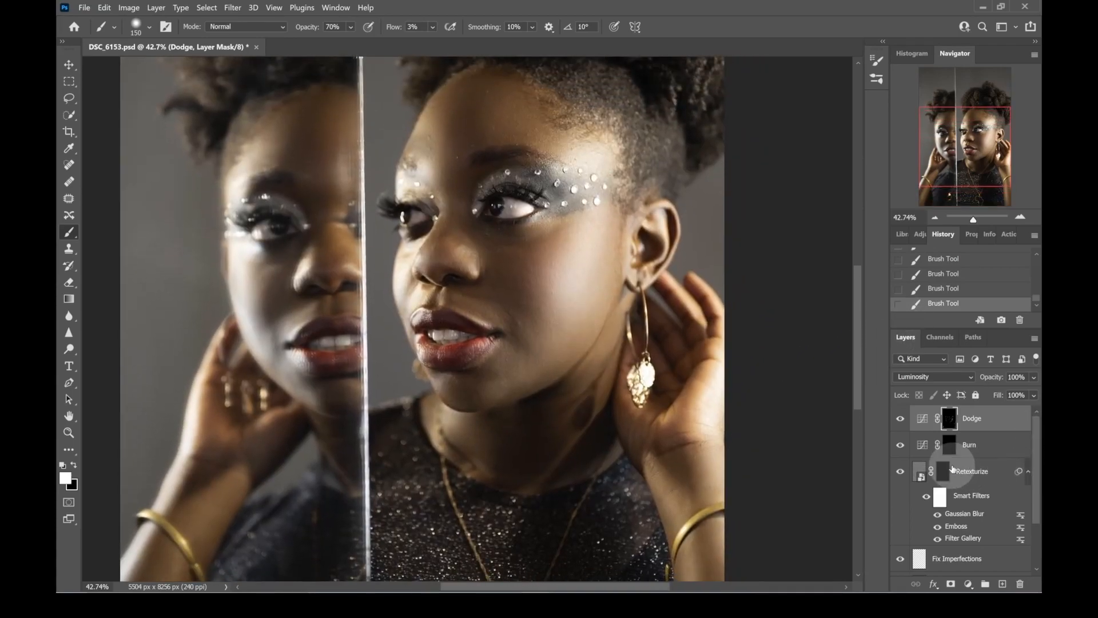
- Target the Burn layer's mask and set the brush opacity to 50%
{"action": "left_click", "coordinate": [952, 446]}
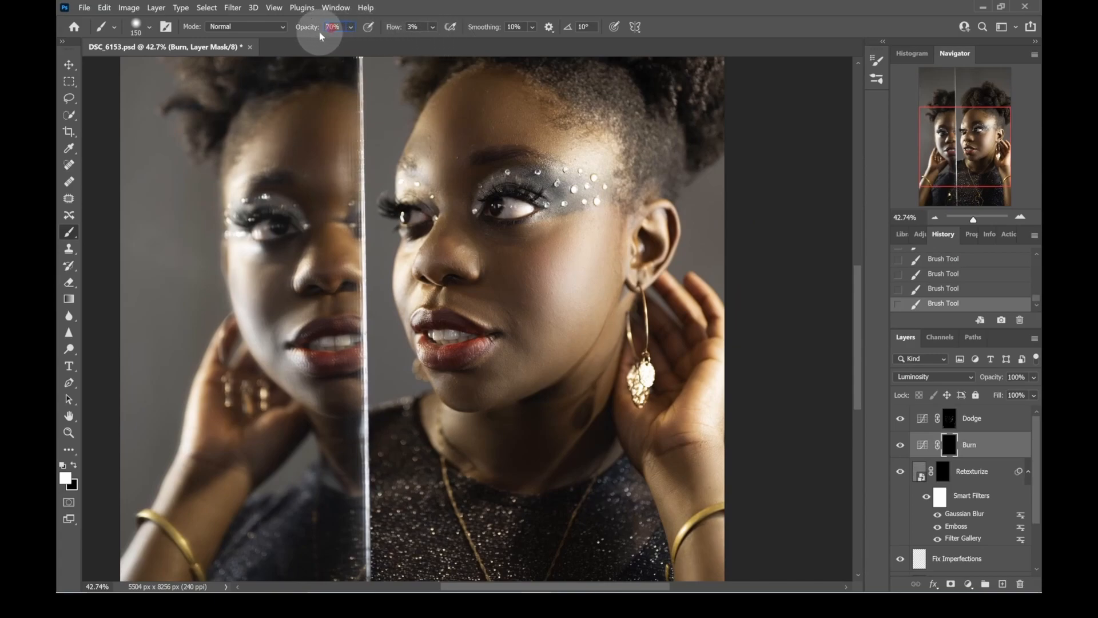
{"action": "type", "text": "50"}
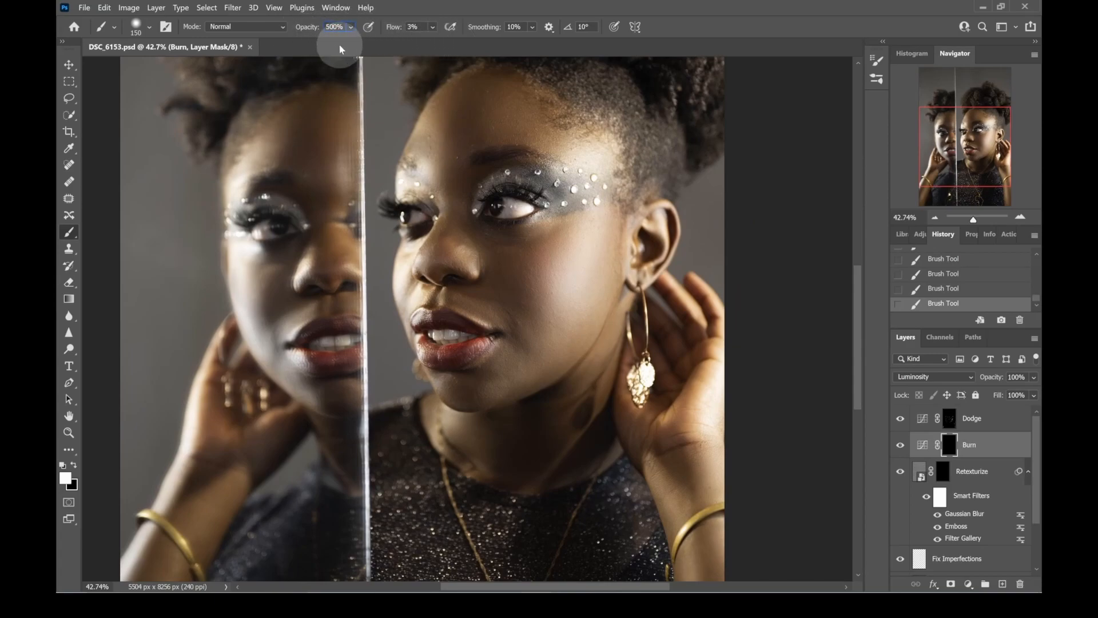
{"action": "key", "text": "Delete"}
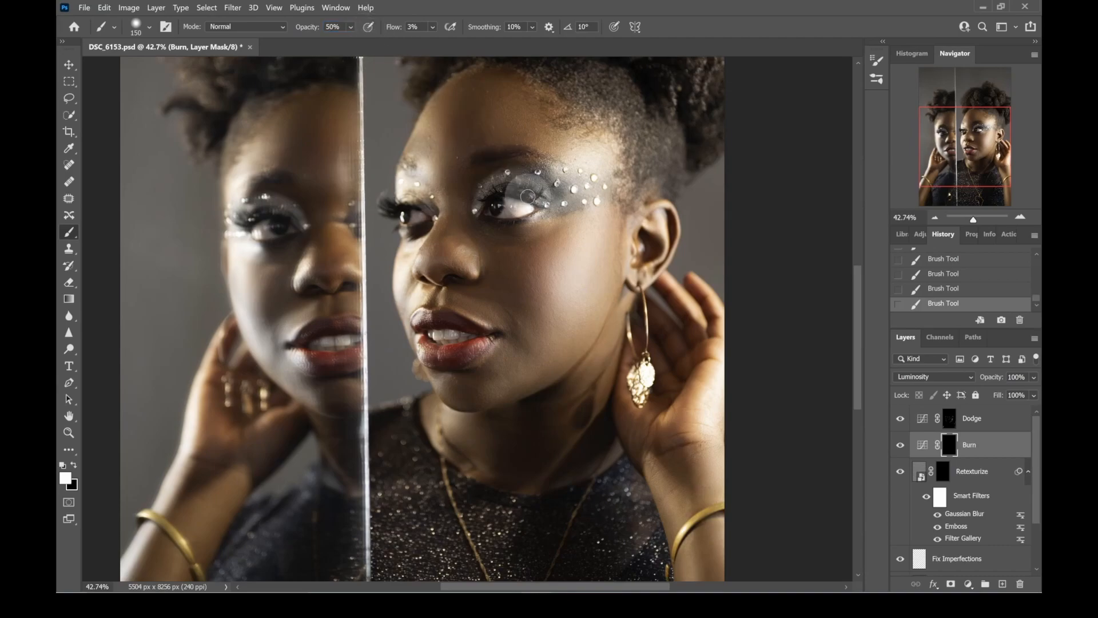
- Burn the main face's inner cheek and the fold beside the nose, using brush sizes between 175 and 300 px
{"action": "key", "text": "bracketright"}
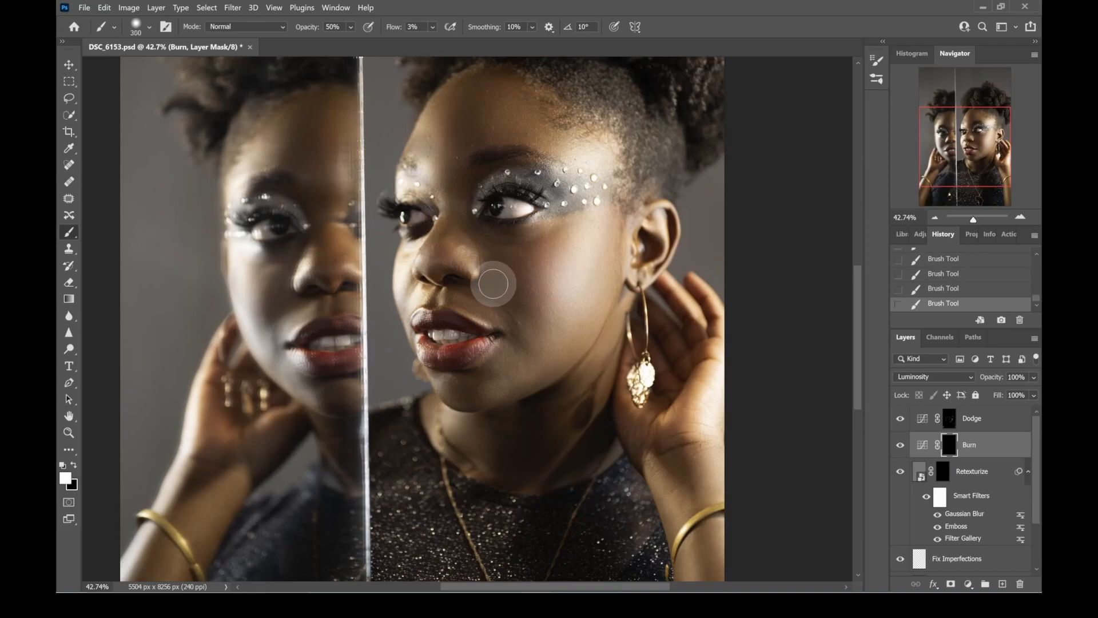
{"action": "mouse_move", "coordinate": [461, 289]}
{"action": "left_mouse_down"}
{"action": "mouse_move", "coordinate": [510, 299]}
{"action": "mouse_move", "coordinate": [474, 290]}
{"action": "mouse_move", "coordinate": [503, 299]}
{"action": "mouse_move", "coordinate": [498, 289]}
{"action": "mouse_move", "coordinate": [492, 300]}
{"action": "left_mouse_up"}
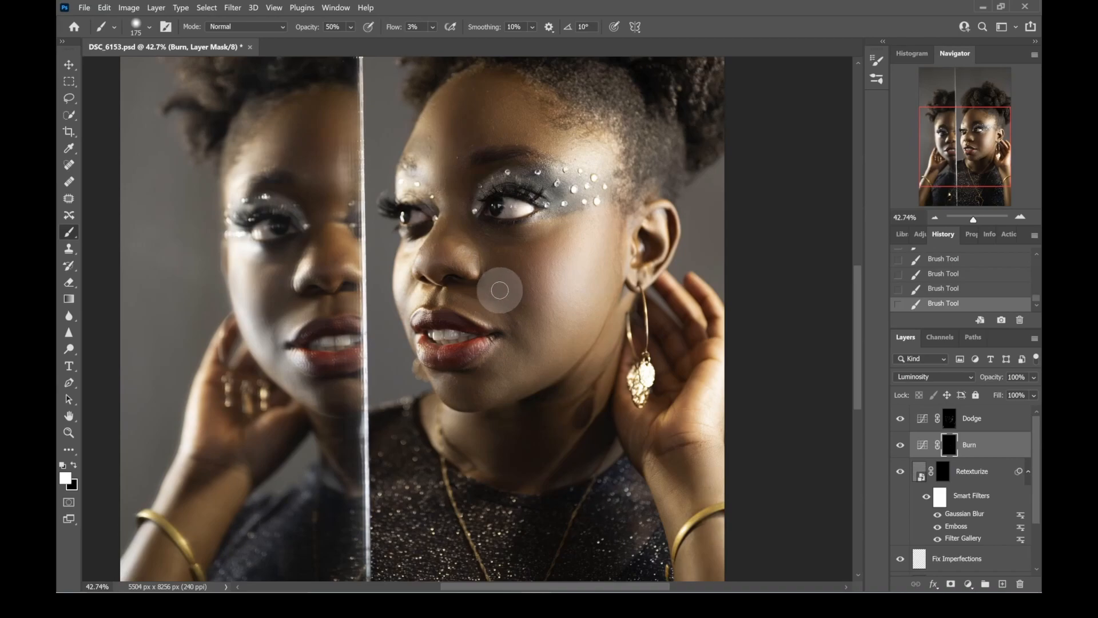
{"action": "mouse_move", "coordinate": [510, 287]}
{"action": "left_mouse_down"}
{"action": "mouse_move", "coordinate": [595, 252]}
{"action": "mouse_move", "coordinate": [572, 278]}
{"action": "mouse_move", "coordinate": [499, 297]}
{"action": "left_mouse_up"}
{"action": "key", "text": "bracketright"}
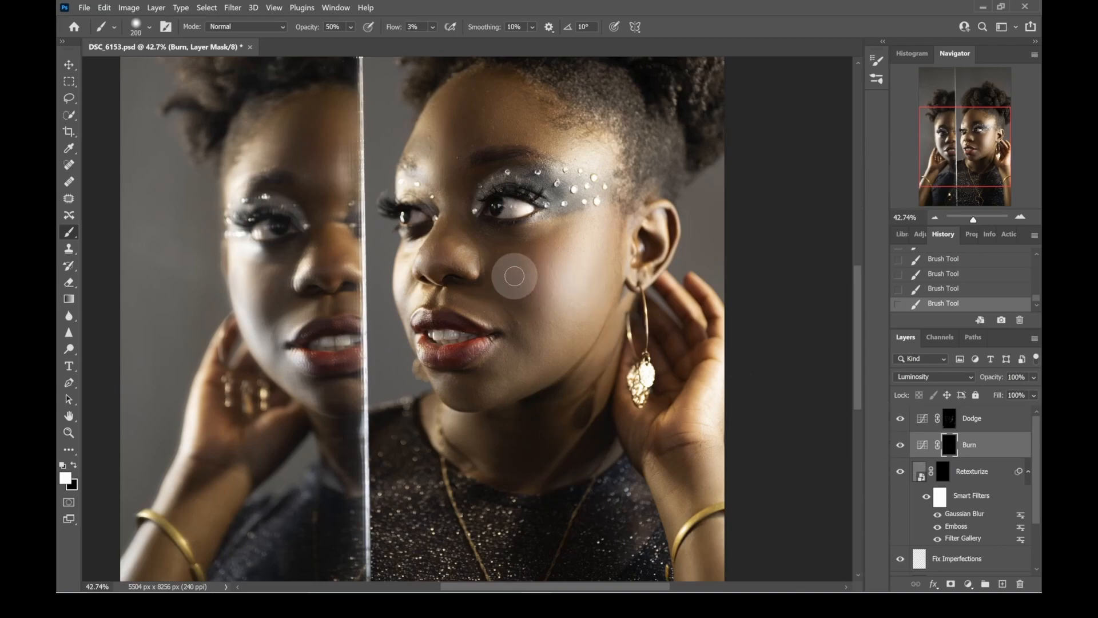
{"action": "key", "text": "bracketright"}
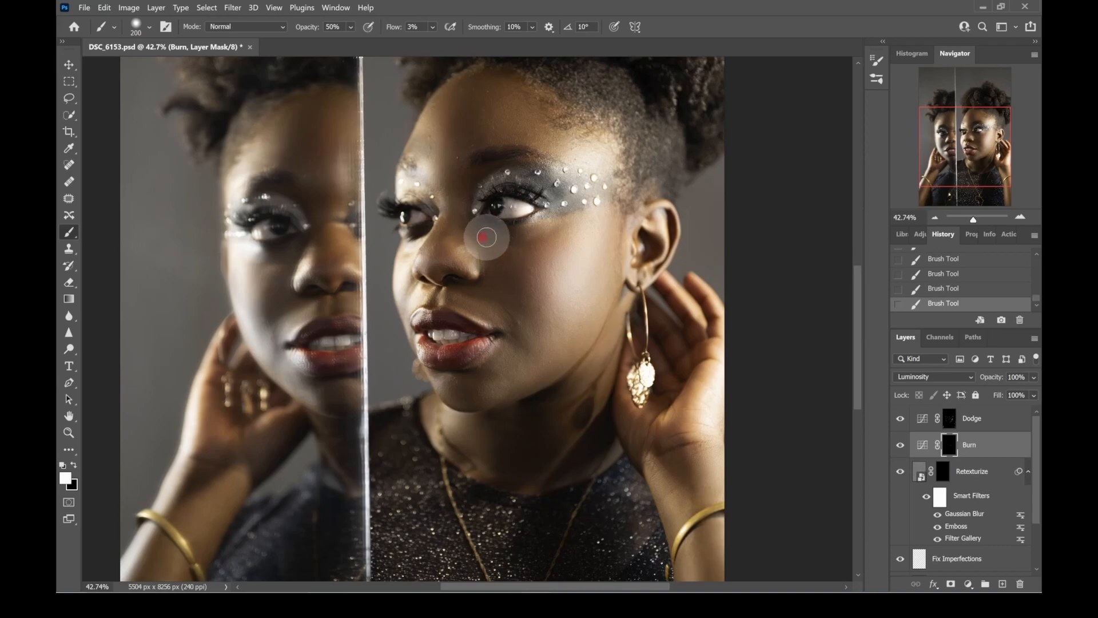
- Burn the nose bridge and the area between the brows with a 250 px brush, checking the Burn mask on its own
{"action": "key", "text": "bracketright"}
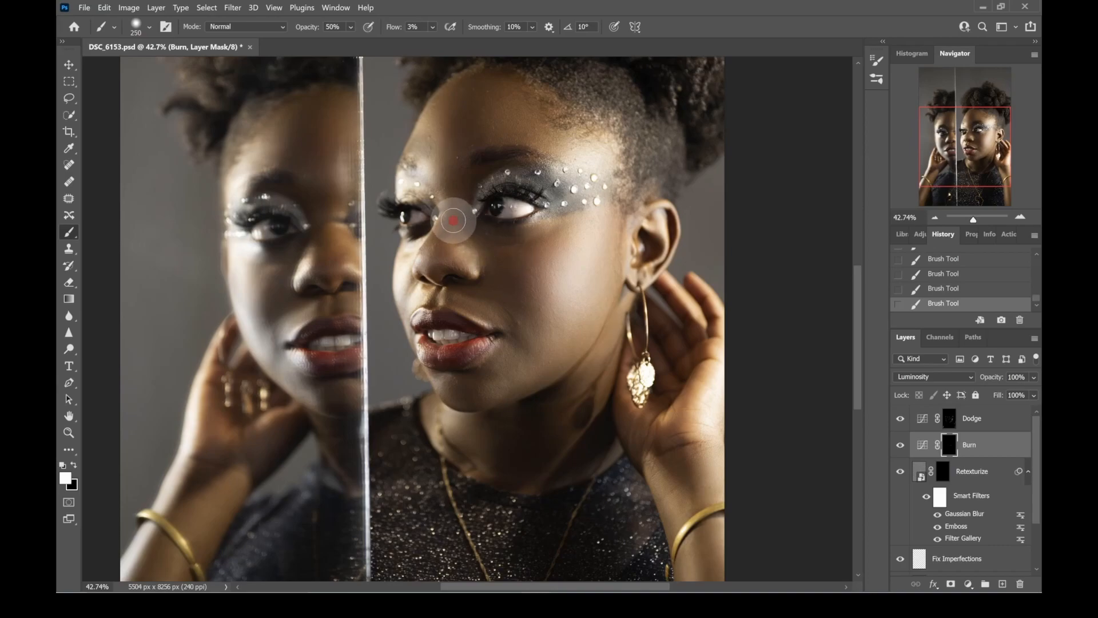
{"action": "key", "text": "bracketright"}
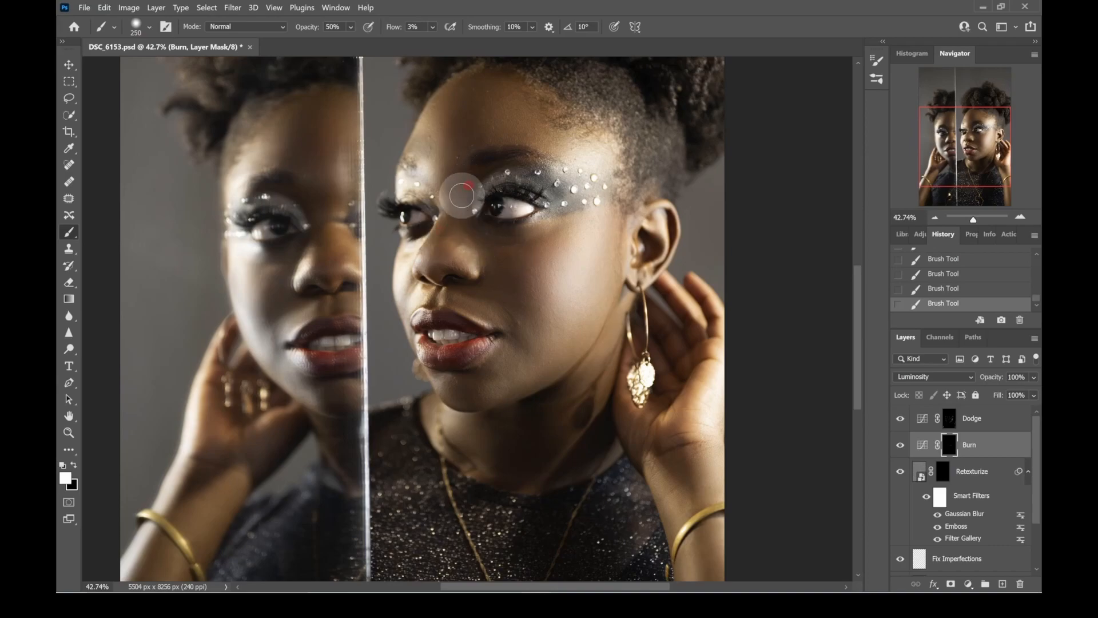
{"action": "key", "text": "bracketleft"}
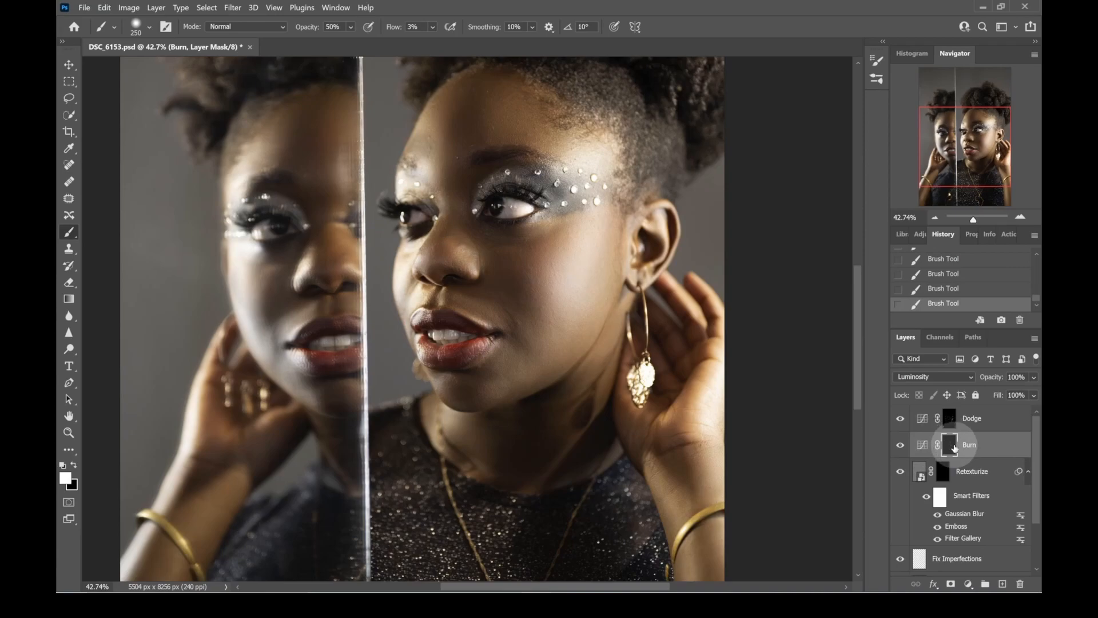
{"action": "left_click", "coordinate": [953, 447], "text": "alt"}
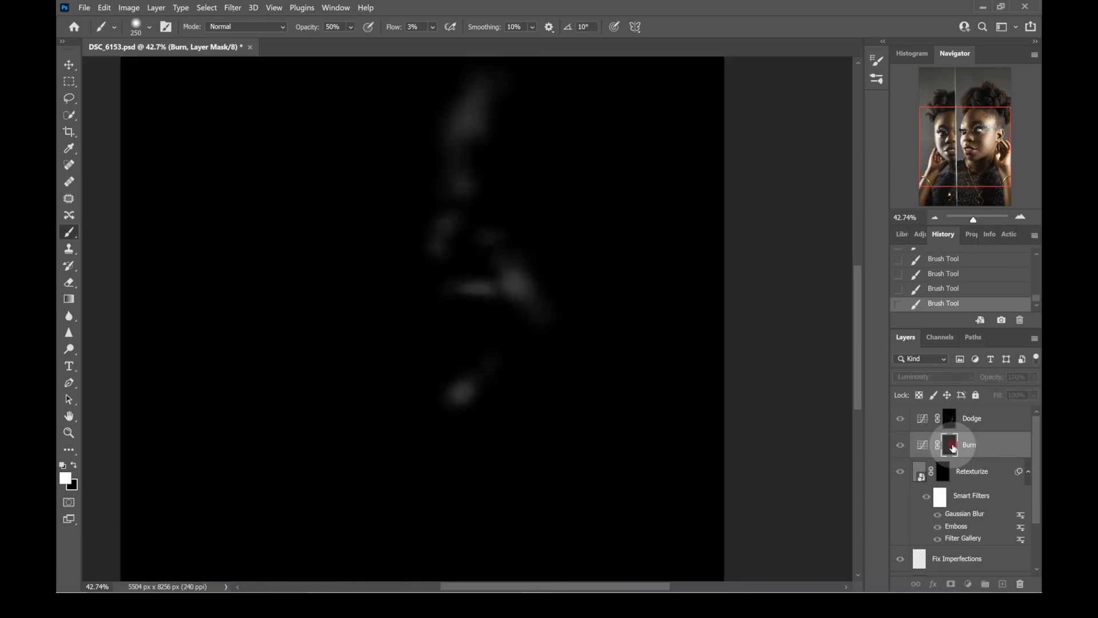
{"action": "left_click", "coordinate": [953, 447], "text": "alt"}
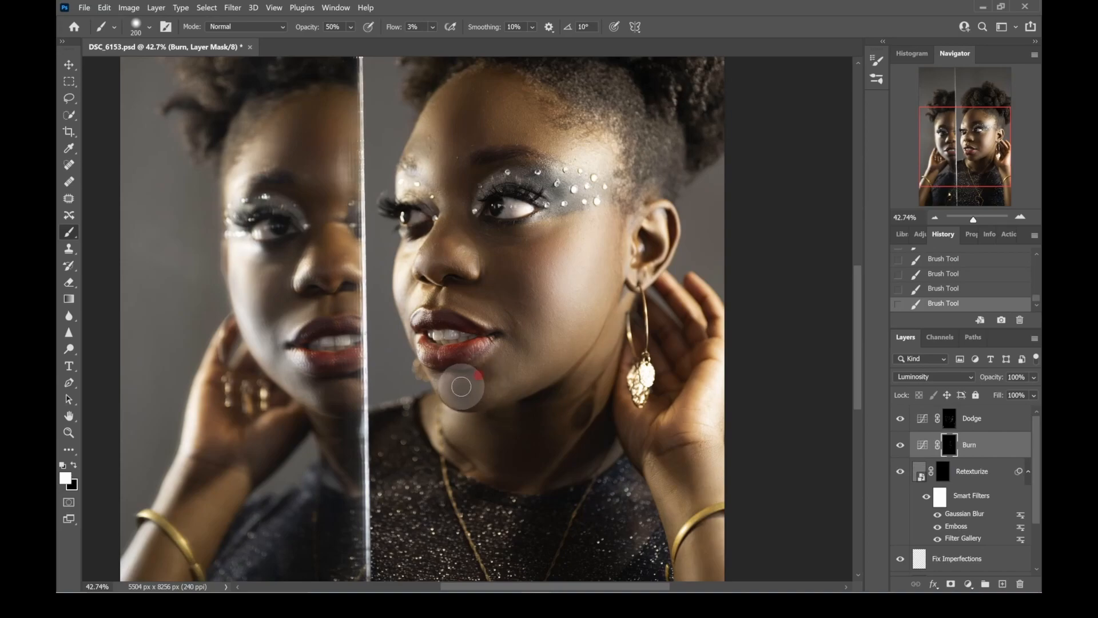
- Burn the main face's chin at 200 px and the area just below the lower lip at 150 px
{"action": "key", "text": "bracketleft"}
{"action": "key", "text": "bracketleft"}
{"action": "key", "text": "bracketleft"}
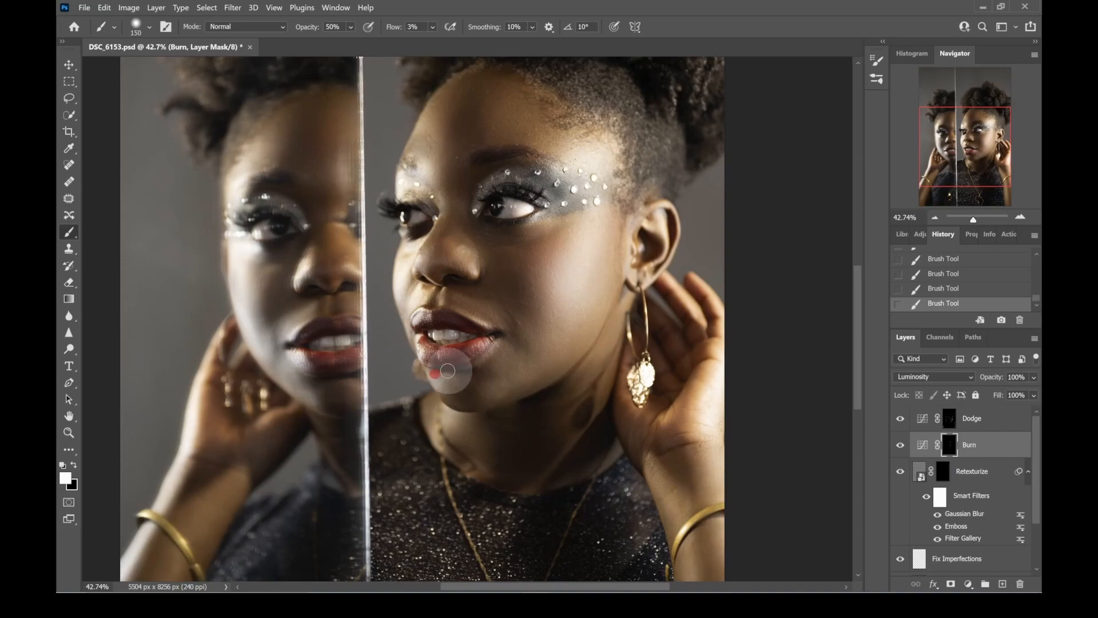
- Burn the reflected face's forehead and the reflected neck beside the mirror edge with a 200 px brush
{"action": "key", "text": "bracketright"}
{"action": "key", "text": "bracketright"}
{"action": "key", "text": "bracketright"}
{"action": "key", "text": "bracketleft"}
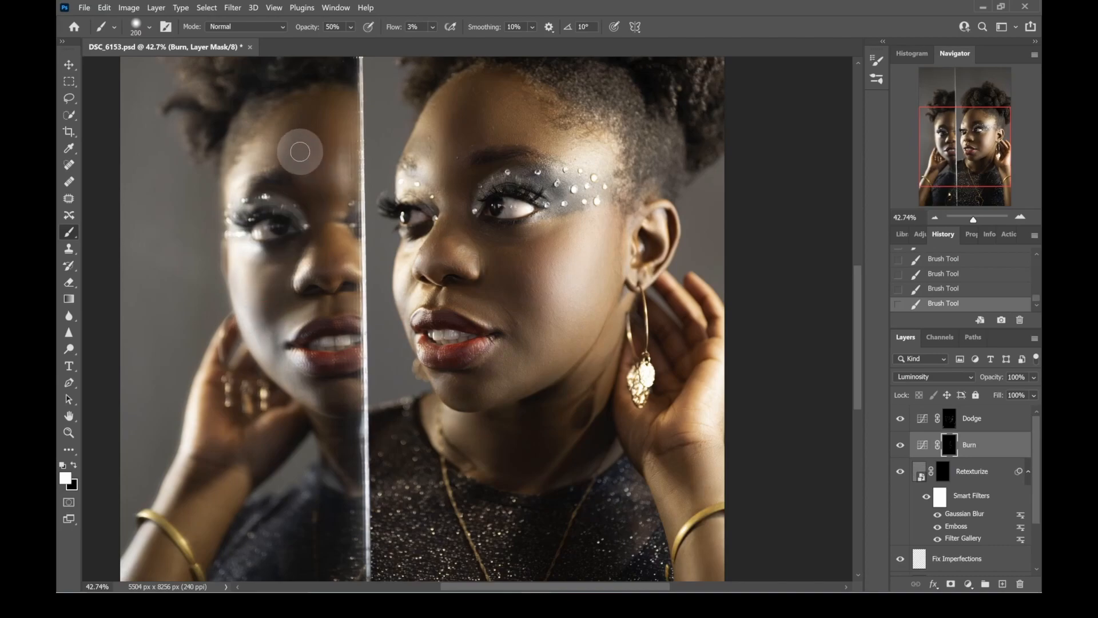
{"action": "left_click_drag", "start_coordinate": [310, 122], "coordinate": [285, 150]}
{"action": "scroll", "coordinate": [358, 336], "scroll_direction": "down", "scroll_amount": 2}
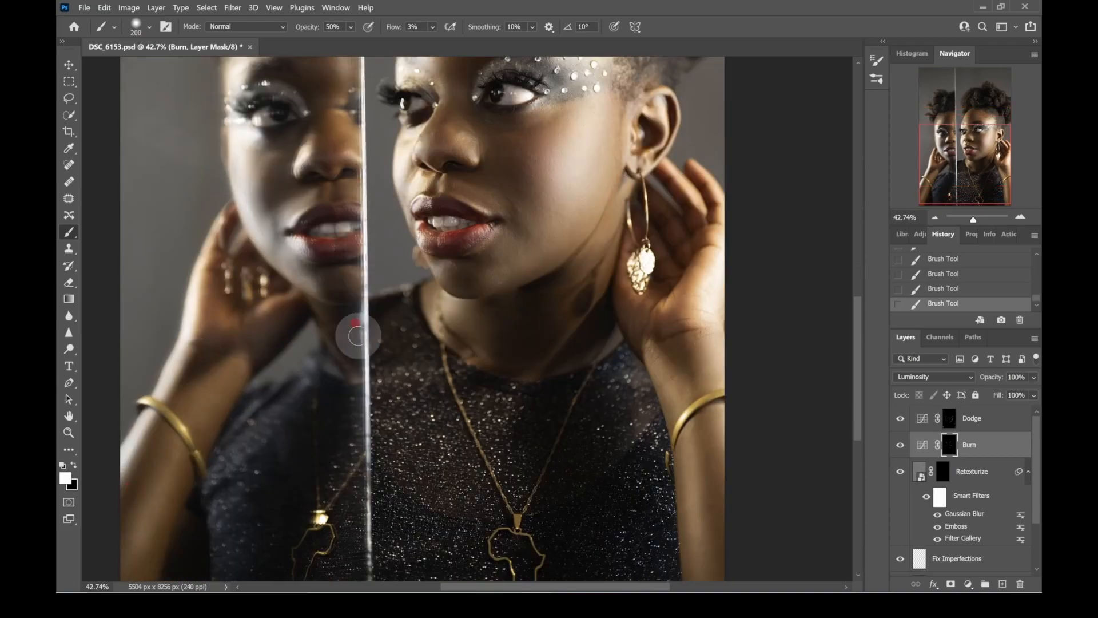
{"action": "scroll", "coordinate": [712, 334], "scroll_direction": "down", "scroll_amount": 2}
- Smooth the skin between nose and upper lip on Group 1 copy with a 200 px Mixer Brush, and lower the layer's opacity to 77%
{"action": "left_click_drag", "start_coordinate": [973, 220], "coordinate": [973, 220]}
{"action": "key", "text": "bracketright"}
{"action": "left_click", "coordinate": [512, 235]}
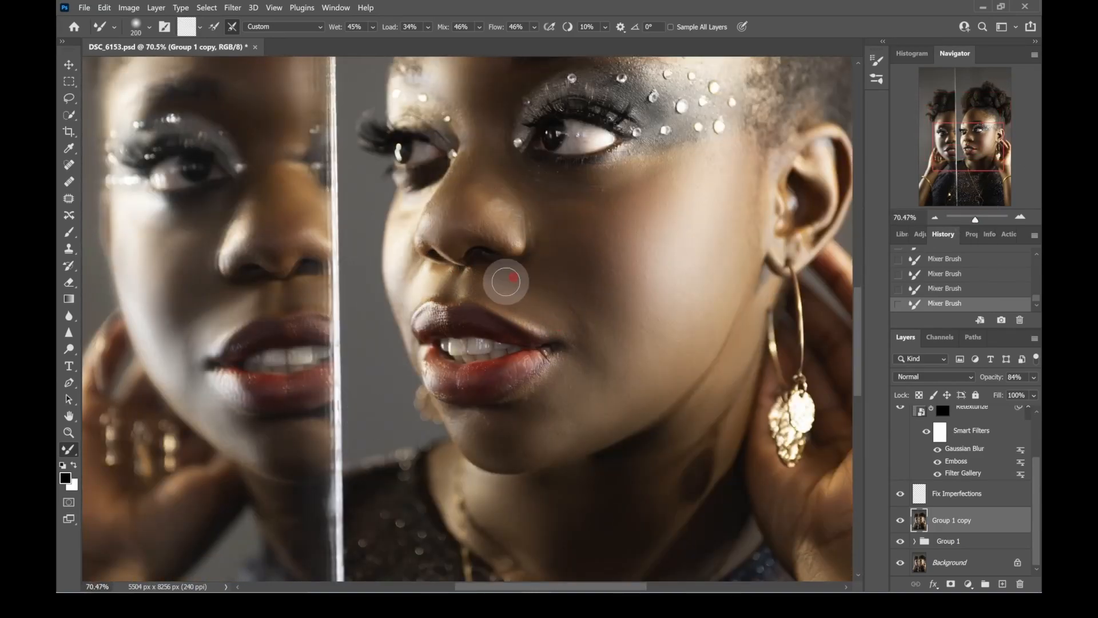
{"action": "left_click_drag", "start_coordinate": [1021, 393], "coordinate": [1011, 390]}
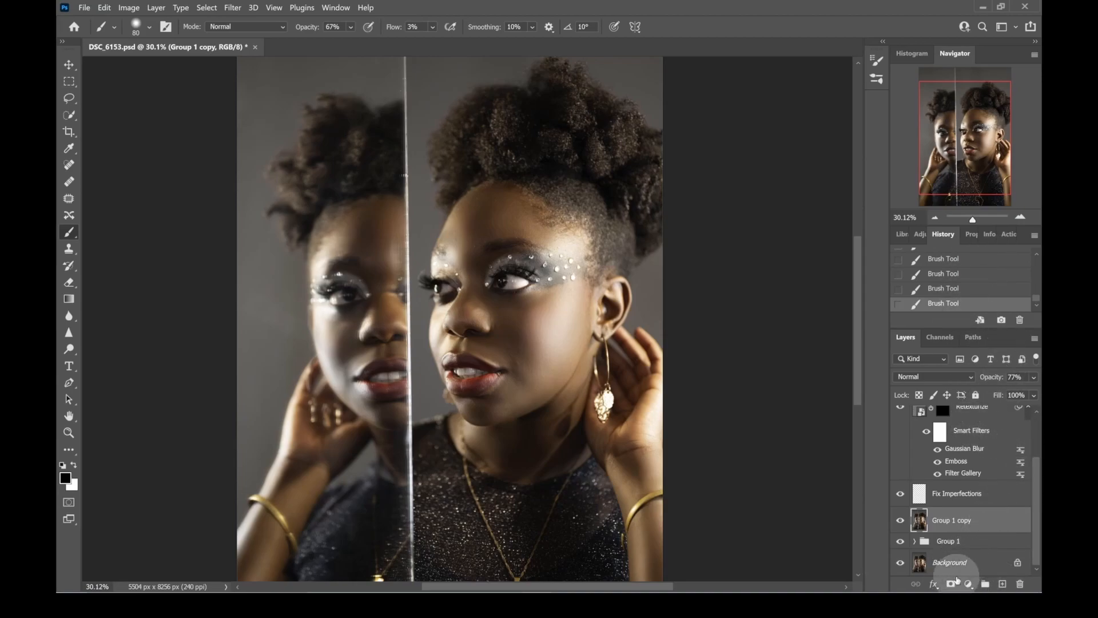
- Add a Hue/Saturation adjustment above the Dodge layer, set Saturation to +4, and inspect the face up close
{"action": "left_click", "coordinate": [969, 583]}
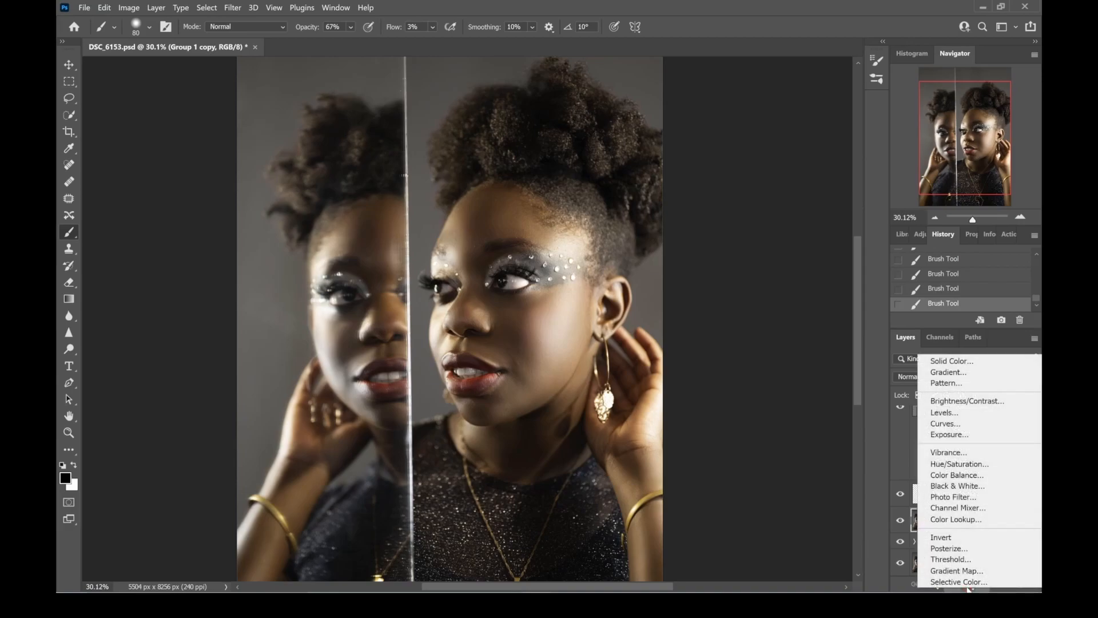
{"action": "left_click", "coordinate": [995, 464]}
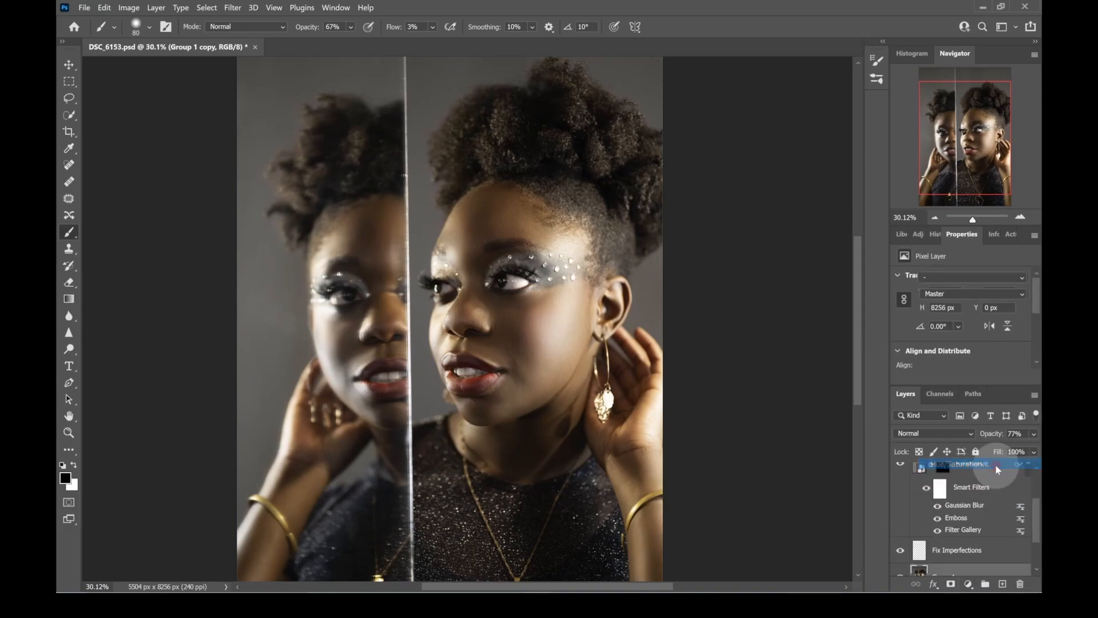
{"action": "mouse_move", "coordinate": [982, 564]}
{"action": "left_mouse_down"}
{"action": "mouse_move", "coordinate": [1000, 461]}
{"action": "mouse_move", "coordinate": [998, 451]}
{"action": "mouse_move", "coordinate": [985, 560]}
{"action": "mouse_move", "coordinate": [982, 458]}
{"action": "left_mouse_up"}
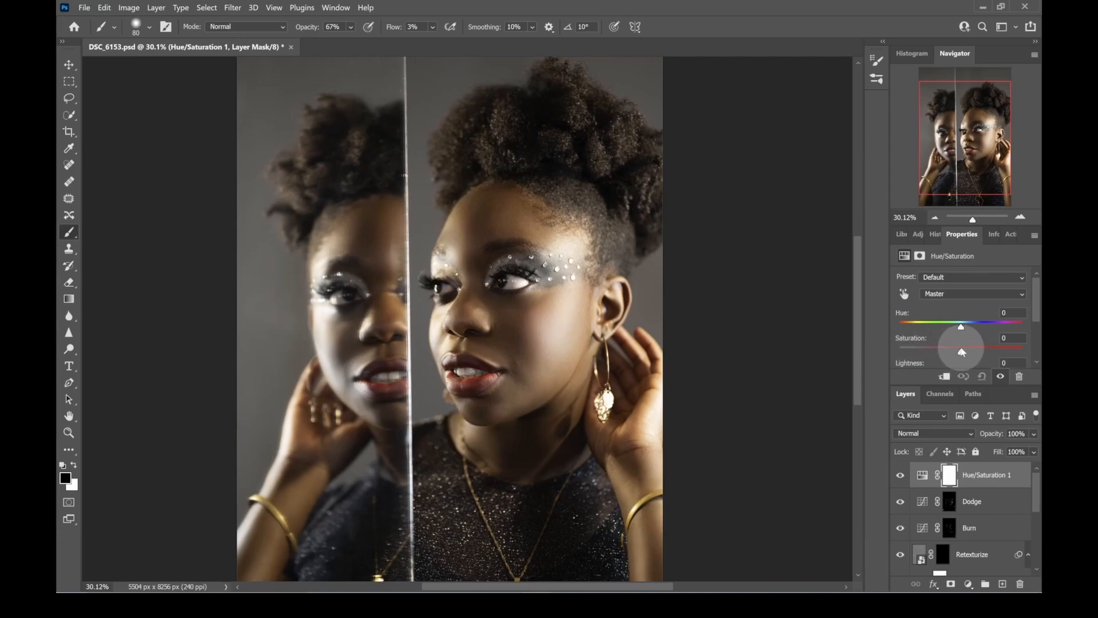
{"action": "left_click_drag", "start_coordinate": [962, 352], "coordinate": [967, 356]}
{"action": "left_click_drag", "start_coordinate": [967, 356], "coordinate": [963, 353]}
{"action": "left_click_drag", "start_coordinate": [974, 220], "coordinate": [978, 226]}
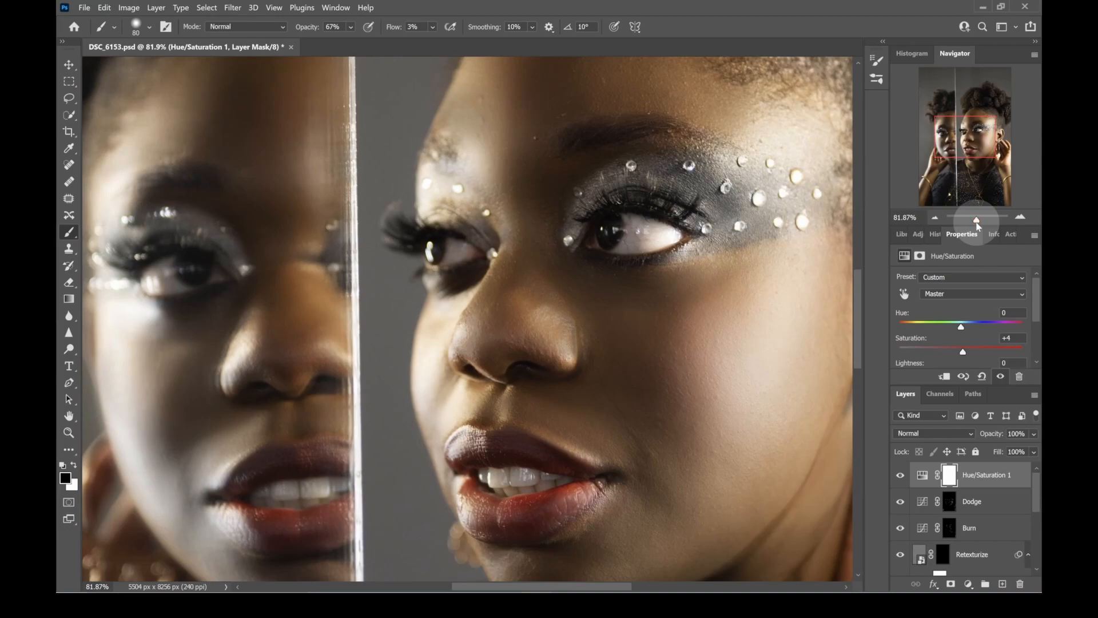
{"action": "left_click_drag", "start_coordinate": [978, 226], "coordinate": [974, 223]}
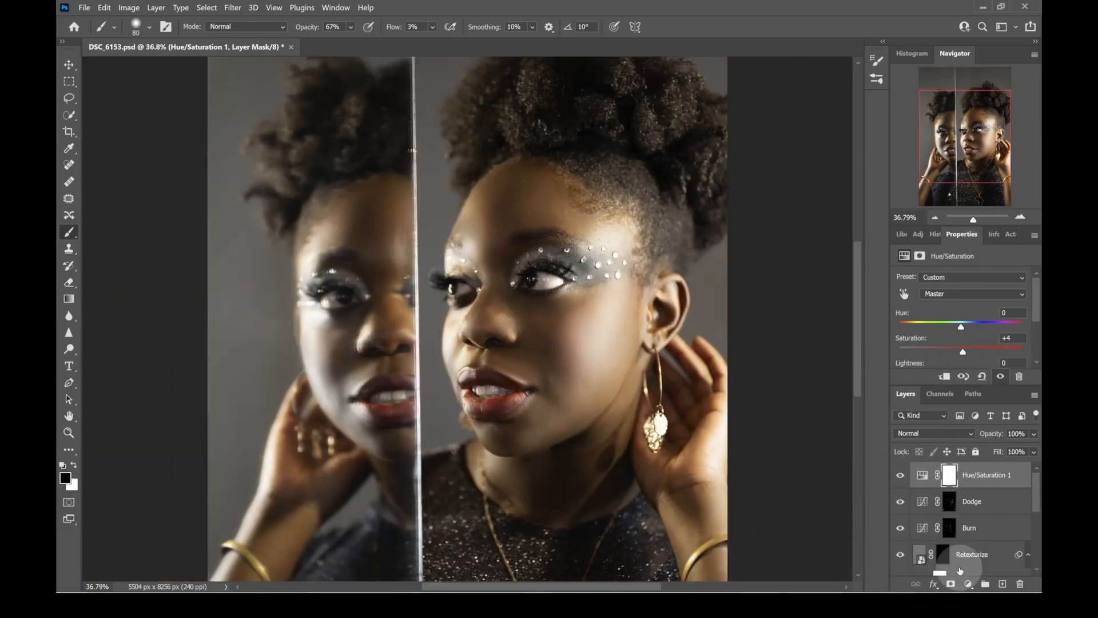
- Add a Vibrance adjustment layer with Vibrance at +5 and Saturation at +2
{"action": "left_click", "coordinate": [967, 584]}
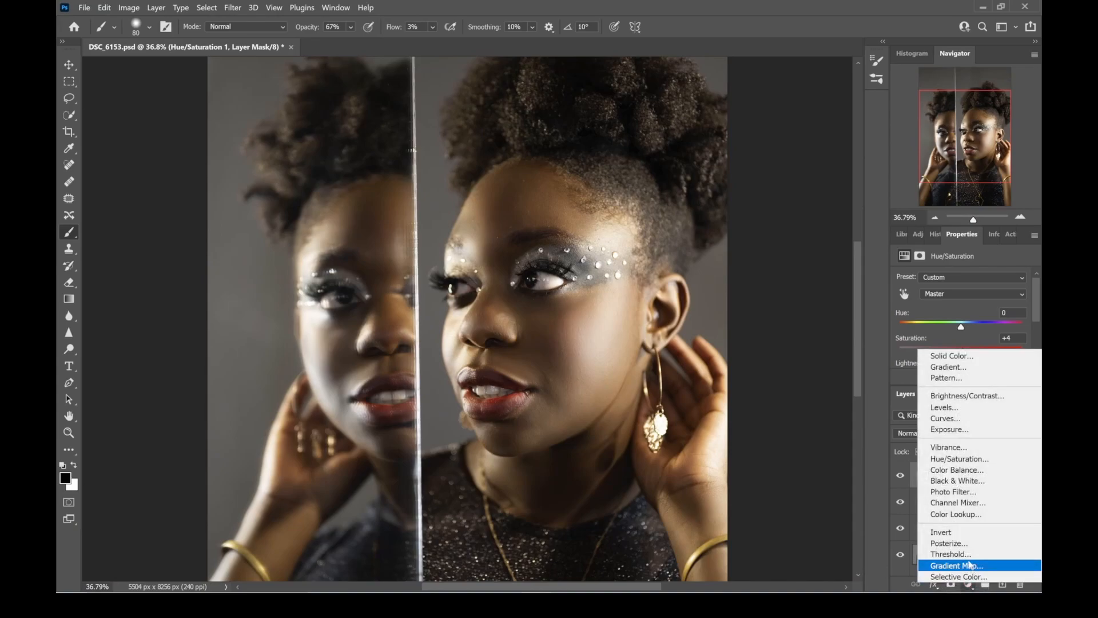
{"action": "left_click", "coordinate": [987, 448]}
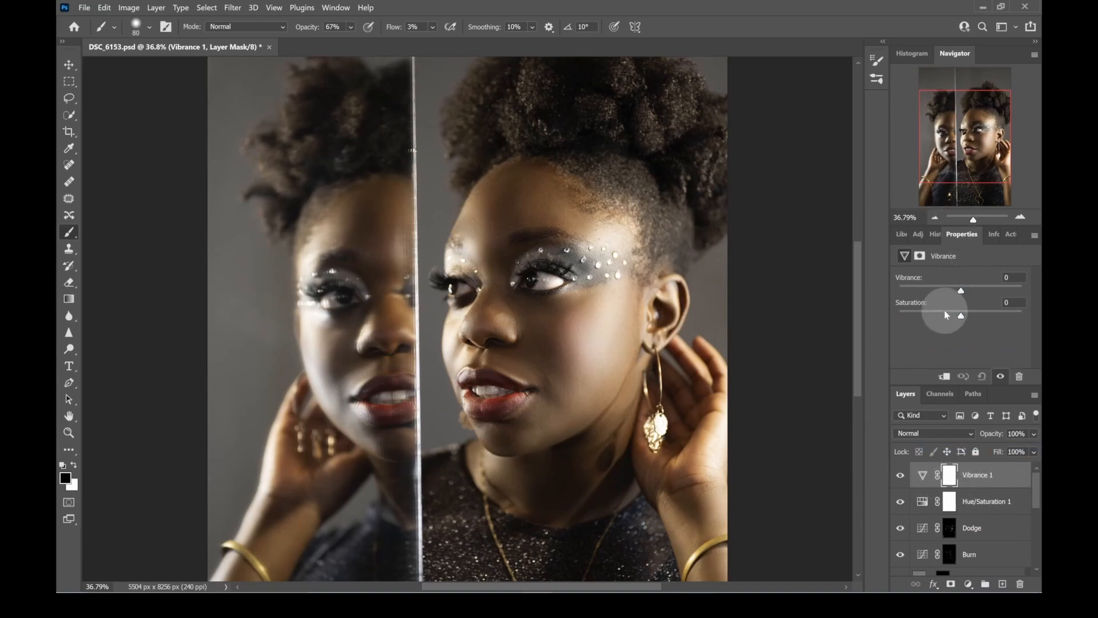
{"action": "left_click_drag", "start_coordinate": [961, 290], "coordinate": [962, 318]}
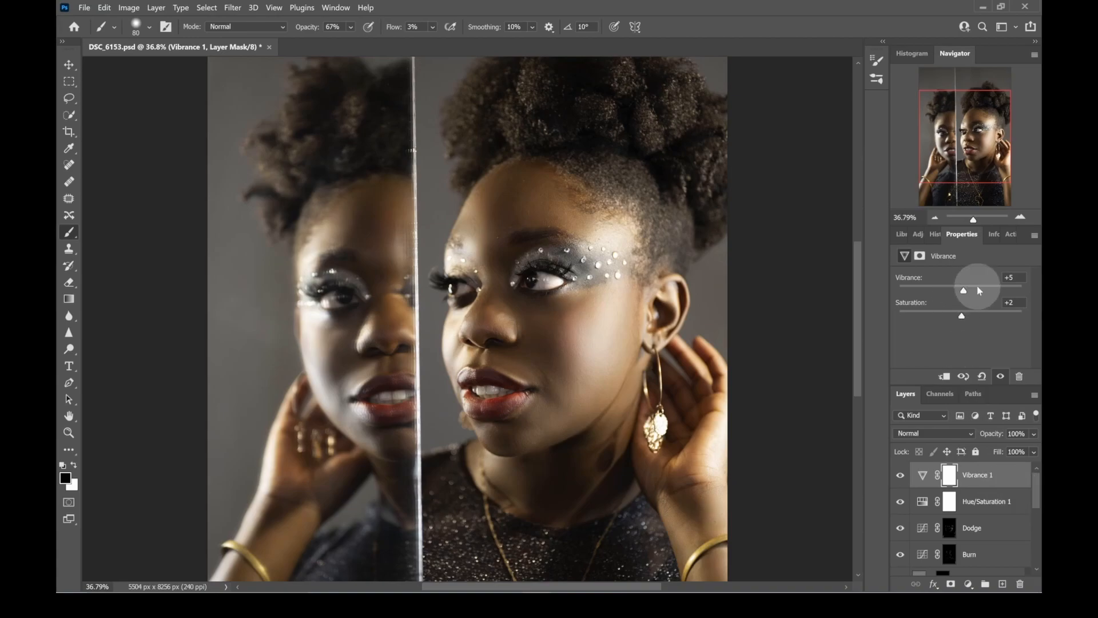
{"action": "mouse_move", "coordinate": [968, 225]}
{"action": "left_mouse_down"}
{"action": "mouse_move", "coordinate": [959, 224]}
{"action": "mouse_move", "coordinate": [974, 224]}
{"action": "left_mouse_up"}
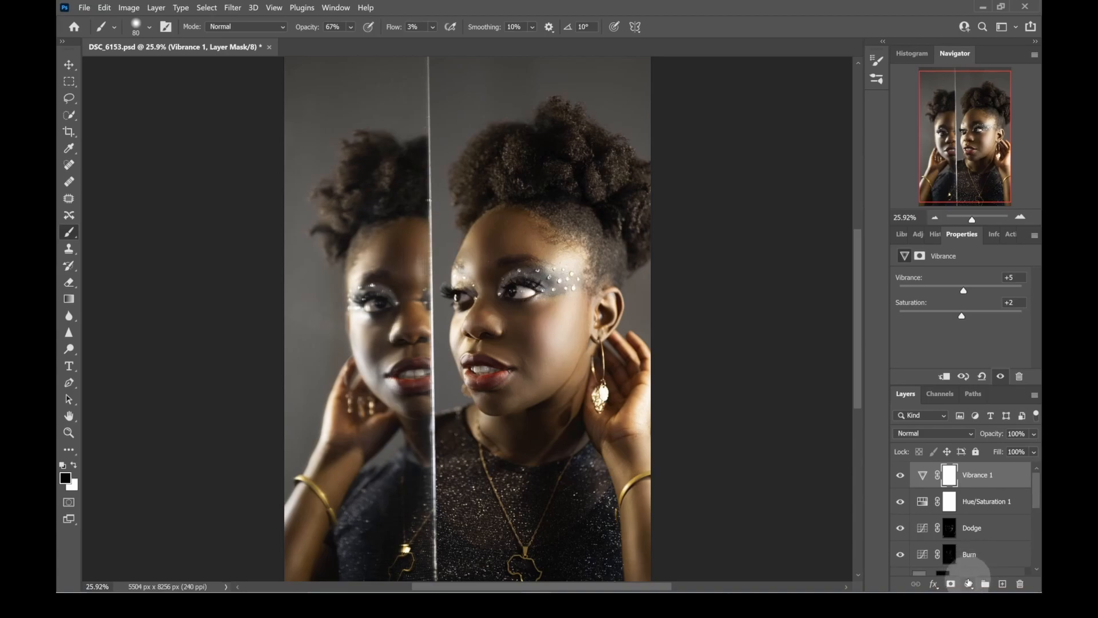
- Add a Black & White adjustment layer above the Vibrance layer, blended in Overlay mode at 17% opacity
{"action": "left_click", "coordinate": [969, 585]}
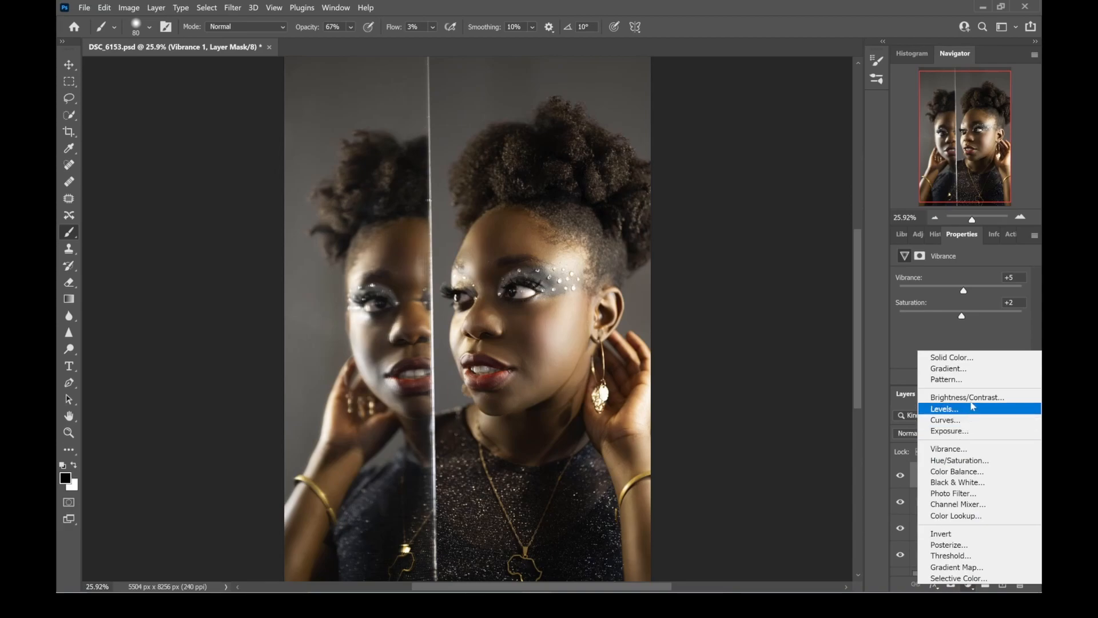
{"action": "left_click", "coordinate": [959, 482]}
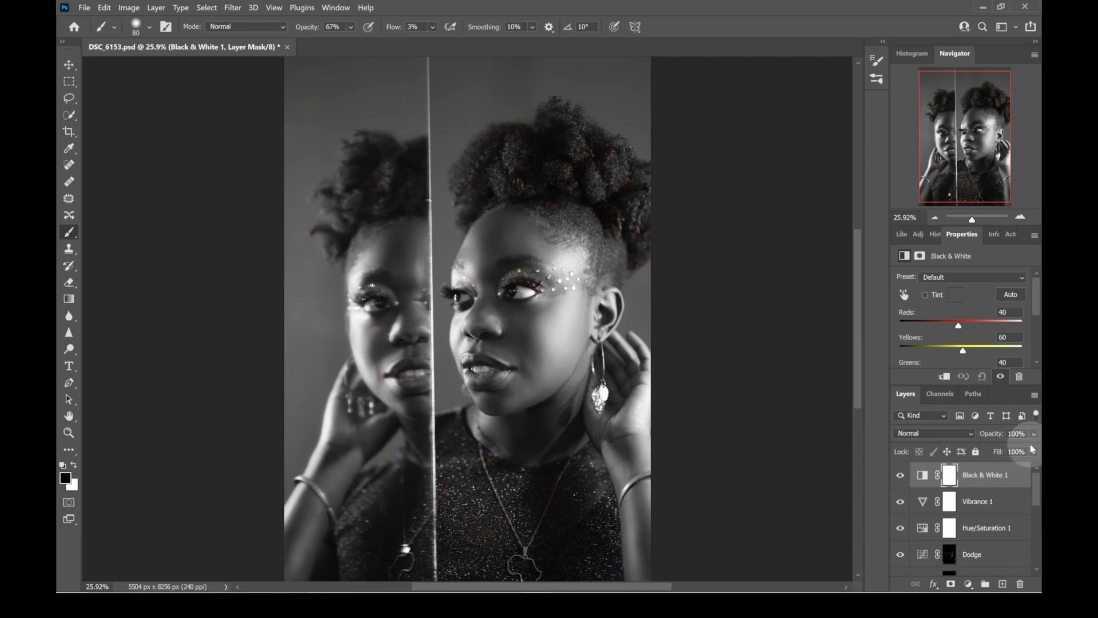
{"action": "left_click", "coordinate": [970, 433]}
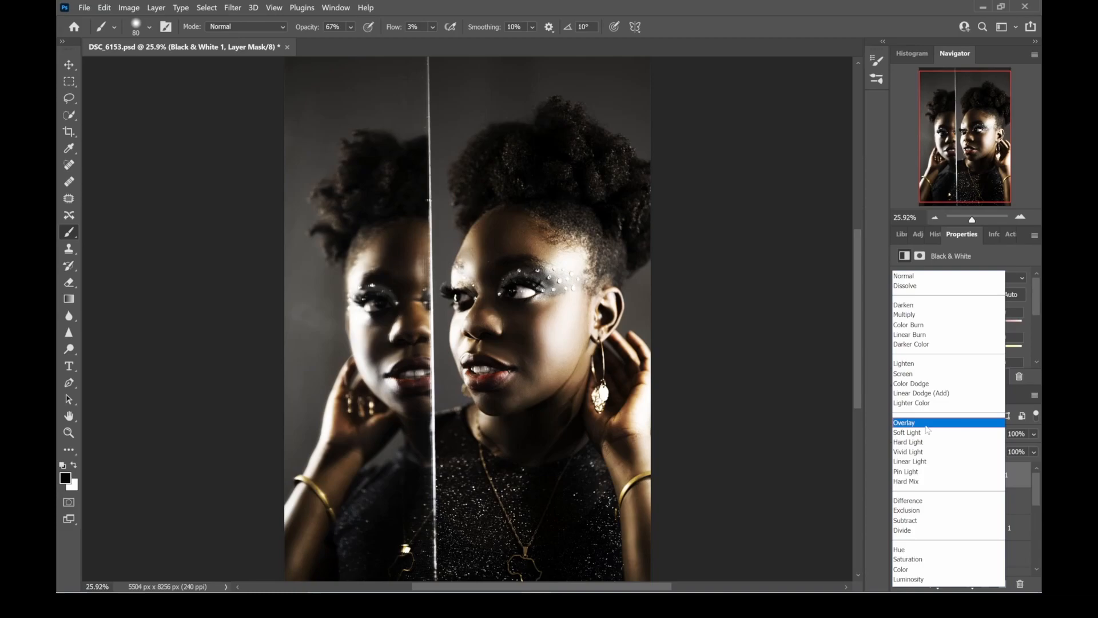
{"action": "left_click", "coordinate": [928, 424]}
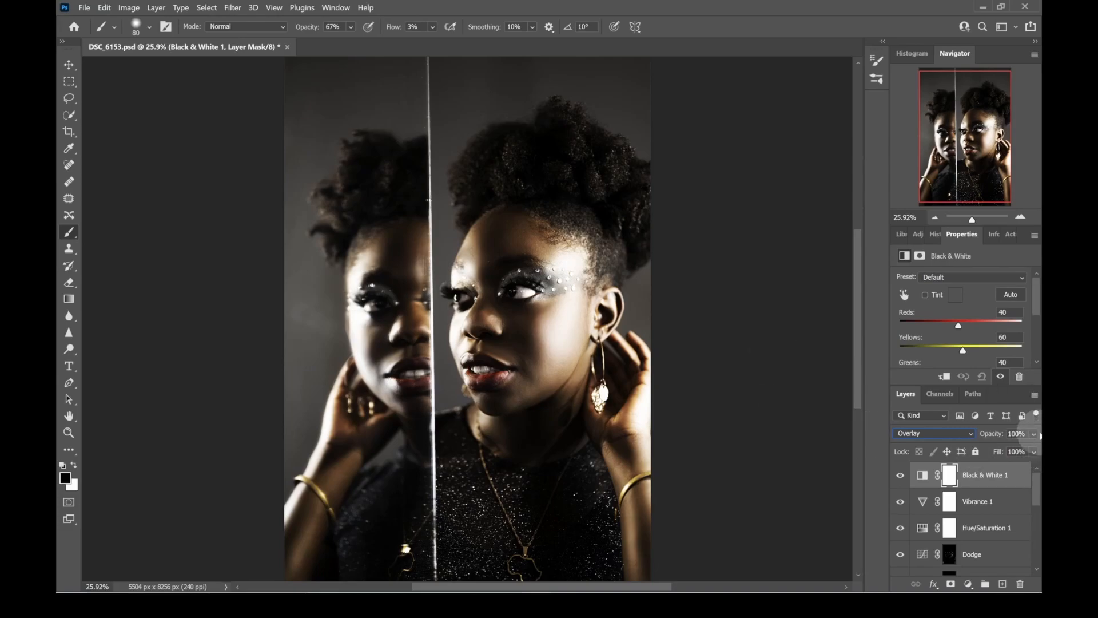
{"action": "left_click", "coordinate": [1039, 435]}
{"action": "left_click_drag", "start_coordinate": [1024, 449], "coordinate": [985, 452]}
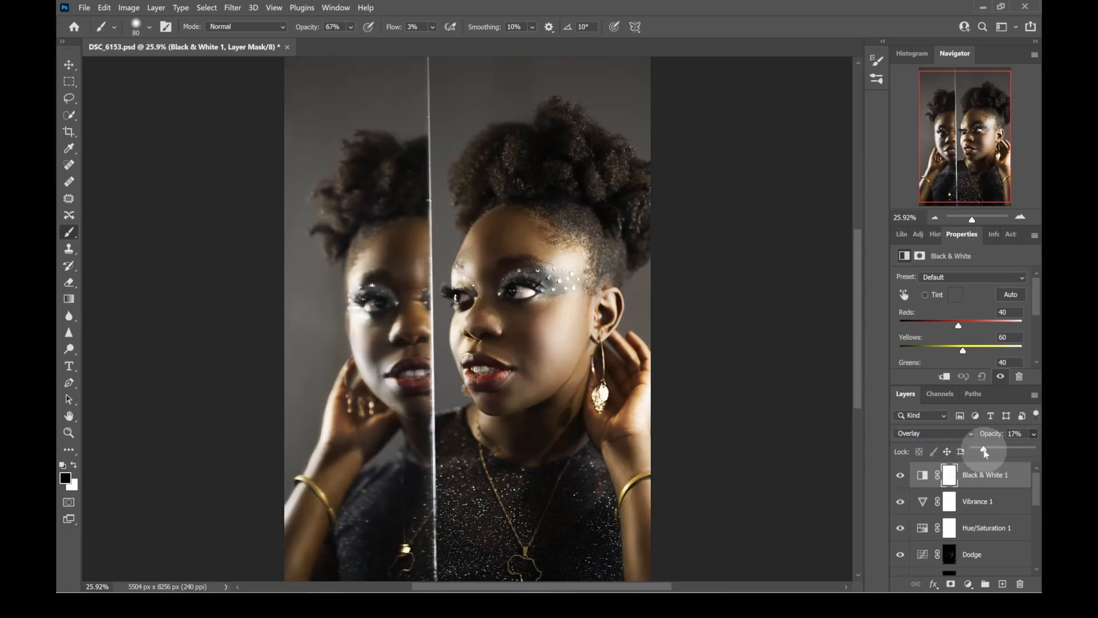
{"action": "left_click", "coordinate": [984, 451]}
- Compare the portrait with and without the Black & White layer, and lower that layer's opacity to 5%
{"action": "left_click", "coordinate": [899, 475]}
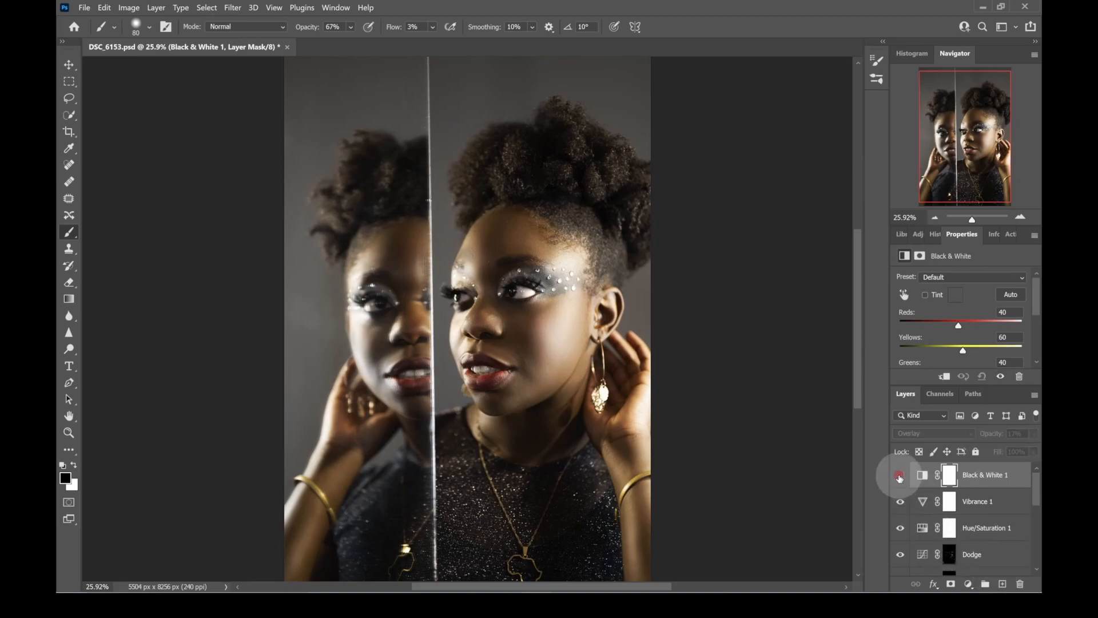
{"action": "left_click", "coordinate": [899, 474]}
{"action": "left_click", "coordinate": [900, 475]}
{"action": "left_click", "coordinate": [900, 475]}
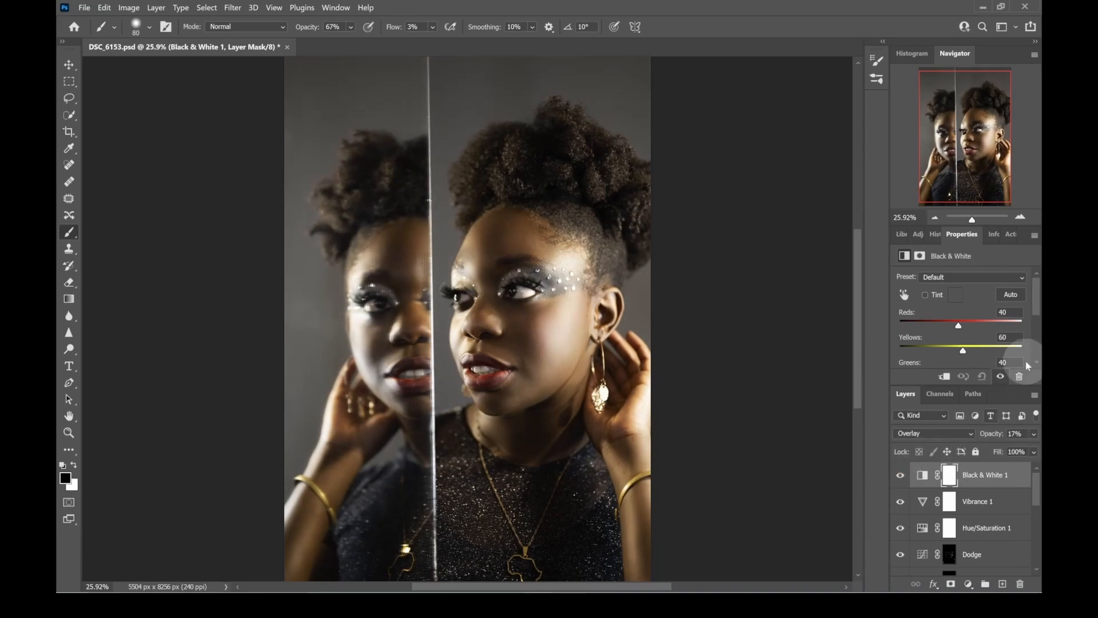
{"action": "left_click", "coordinate": [972, 219]}
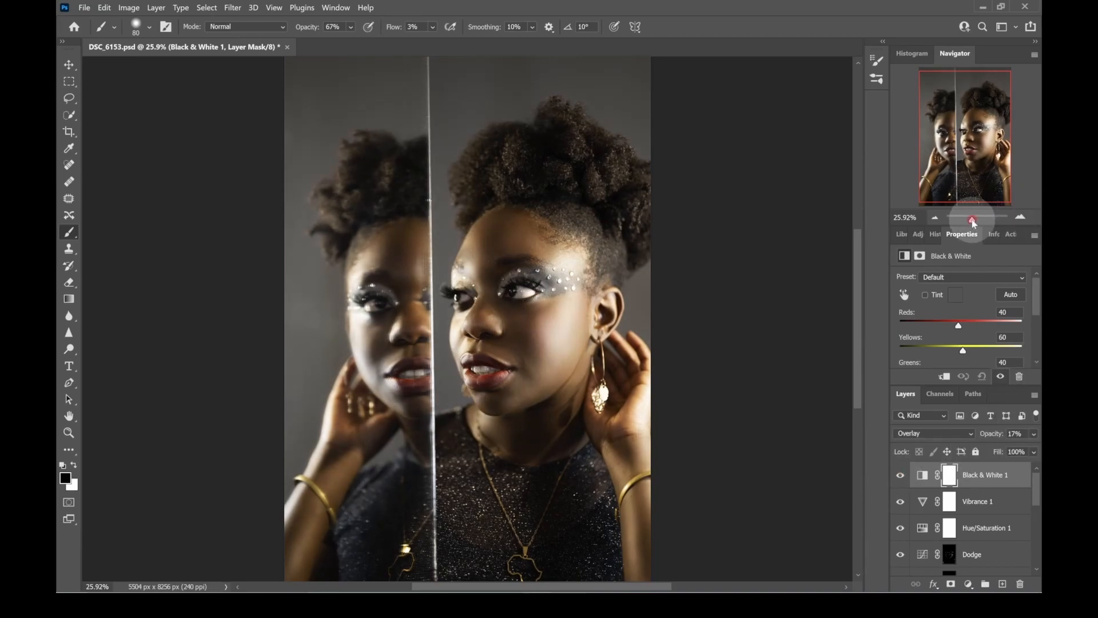
{"action": "mouse_move", "coordinate": [973, 223]}
{"action": "left_mouse_down"}
{"action": "mouse_move", "coordinate": [962, 220]}
{"action": "mouse_move", "coordinate": [972, 222]}
{"action": "left_mouse_up"}
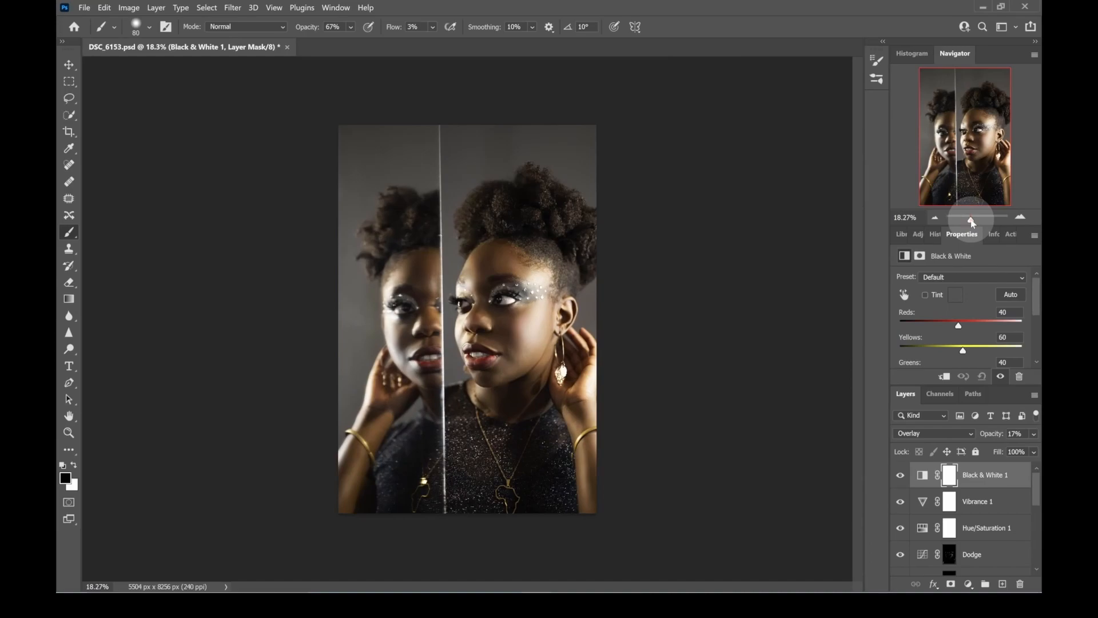
{"action": "left_click", "coordinate": [1033, 433]}
{"action": "left_click_drag", "start_coordinate": [982, 450], "coordinate": [978, 453]}
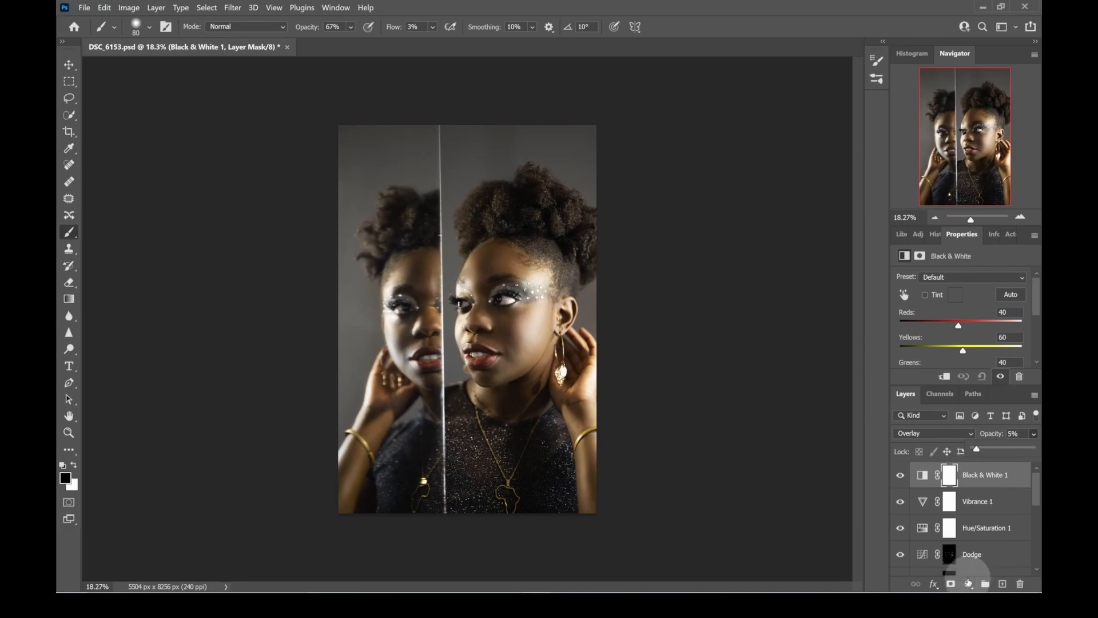
- Add a Gradient Map adjustment layer and set the gradient's black starting stop to orange f38d0a
{"action": "left_click", "coordinate": [969, 584]}
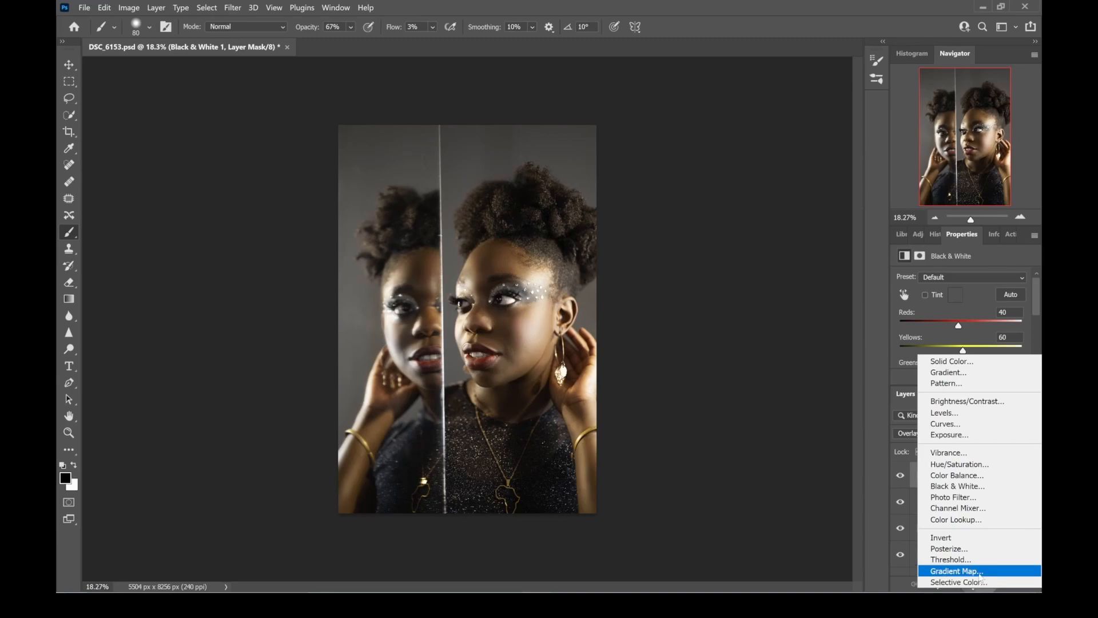
{"action": "left_click", "coordinate": [979, 572]}
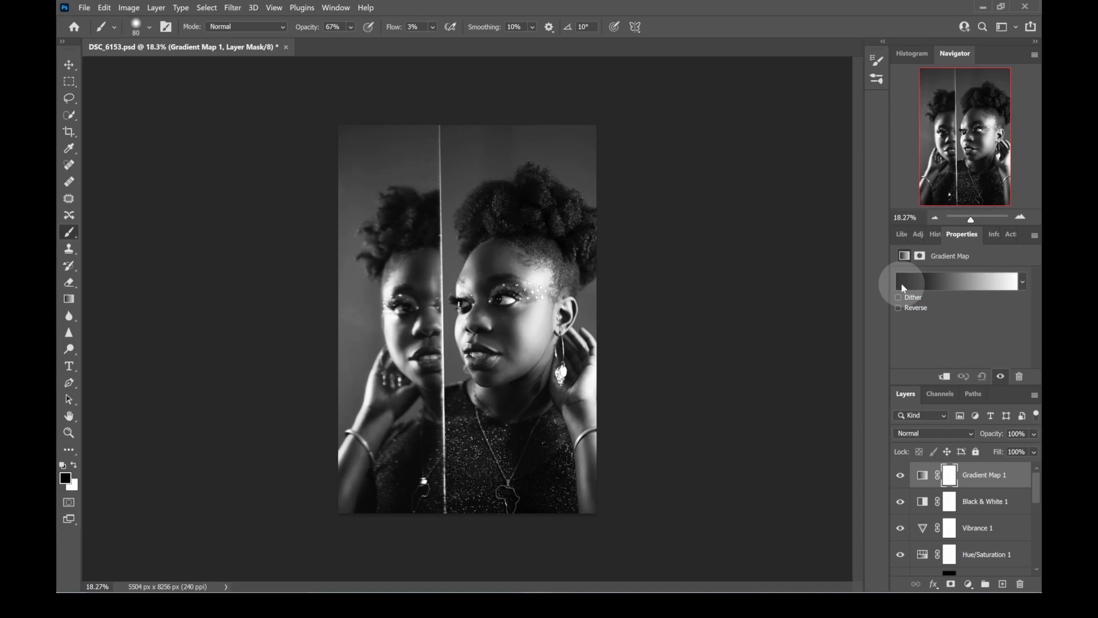
{"action": "left_click", "coordinate": [903, 288]}
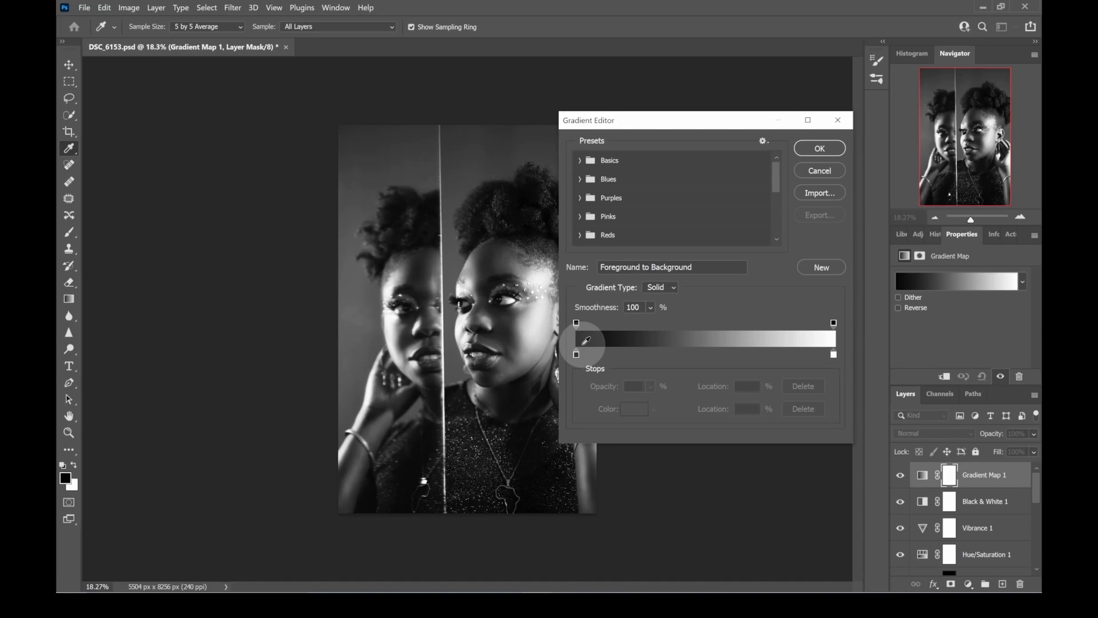
{"action": "double_click", "coordinate": [576, 355]}
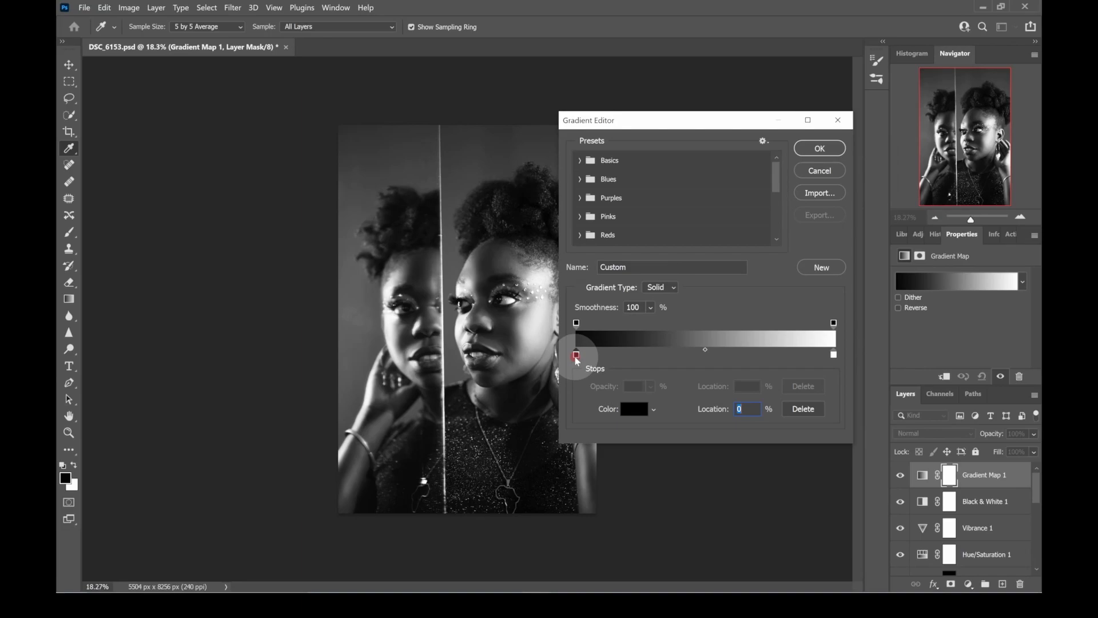
{"action": "mouse_move", "coordinate": [742, 327]}
{"action": "left_mouse_down"}
{"action": "mouse_move", "coordinate": [744, 312]}
{"action": "mouse_move", "coordinate": [744, 321]}
{"action": "left_mouse_up"}
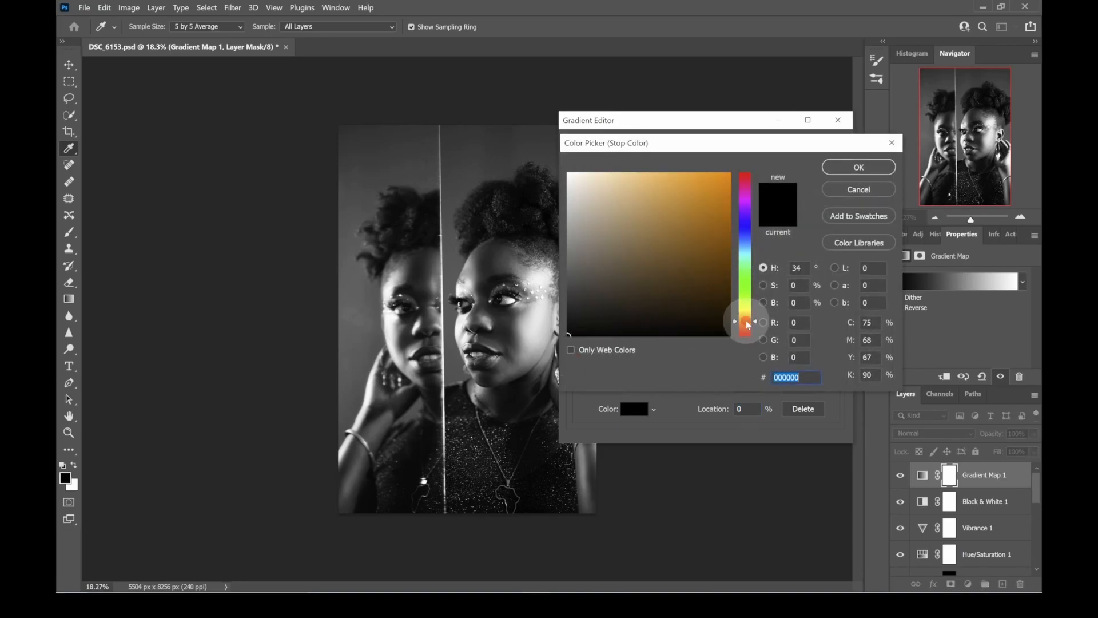
{"action": "left_click", "coordinate": [725, 179]}
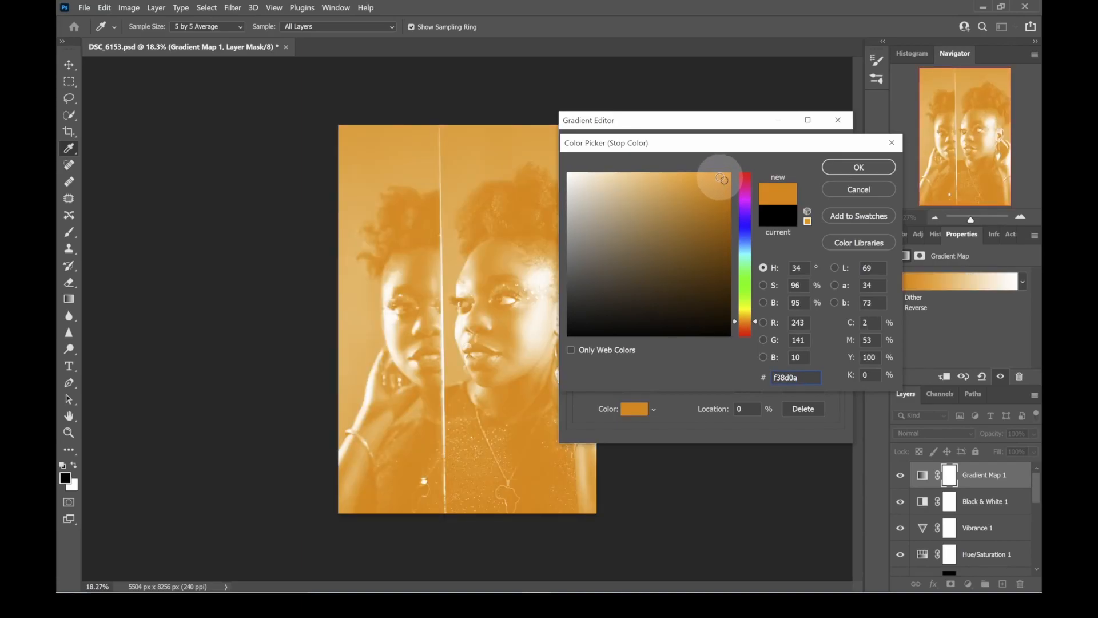
{"action": "left_click", "coordinate": [846, 167]}
{"action": "left_click", "coordinate": [834, 355]}
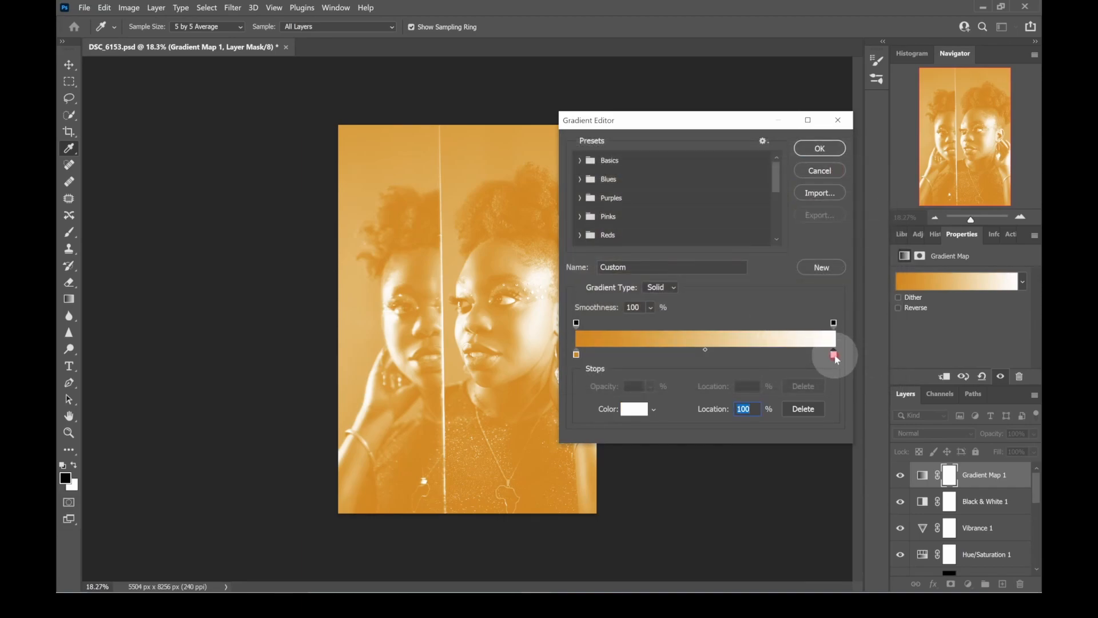
{"action": "double_click", "coordinate": [834, 355]}
{"action": "left_click", "coordinate": [746, 228]}
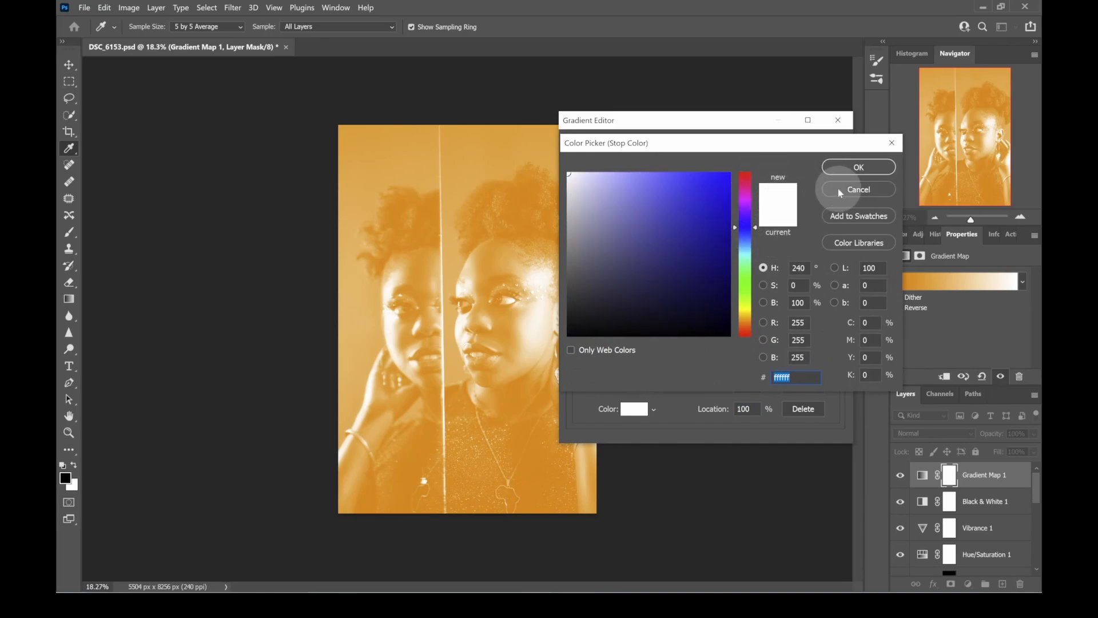
{"action": "left_click", "coordinate": [851, 167]}
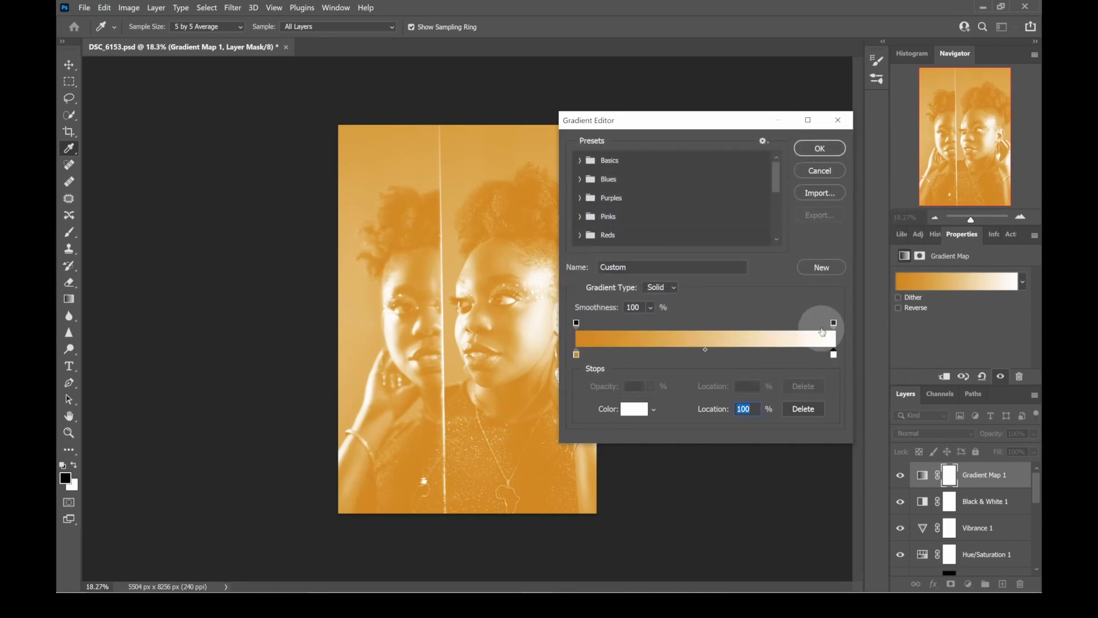
- Set the gradient's white end stop to blue 1a0ff4 and apply the orange-to-blue gradient
{"action": "double_click", "coordinate": [833, 354]}
{"action": "left_click_drag", "start_coordinate": [738, 231], "coordinate": [721, 180]}
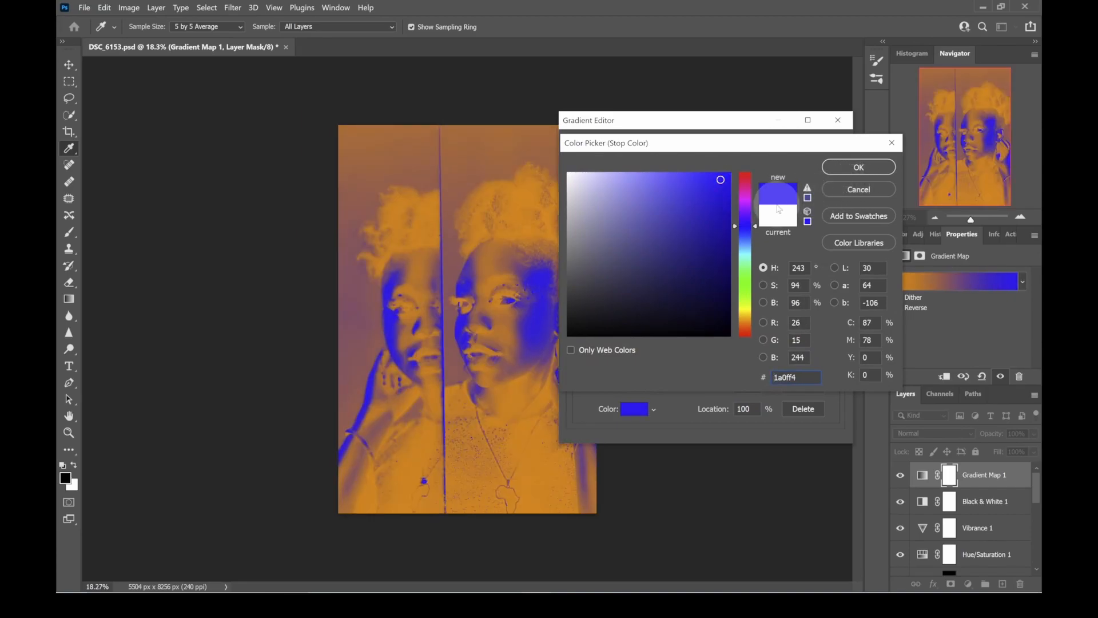
{"action": "left_click", "coordinate": [845, 168]}
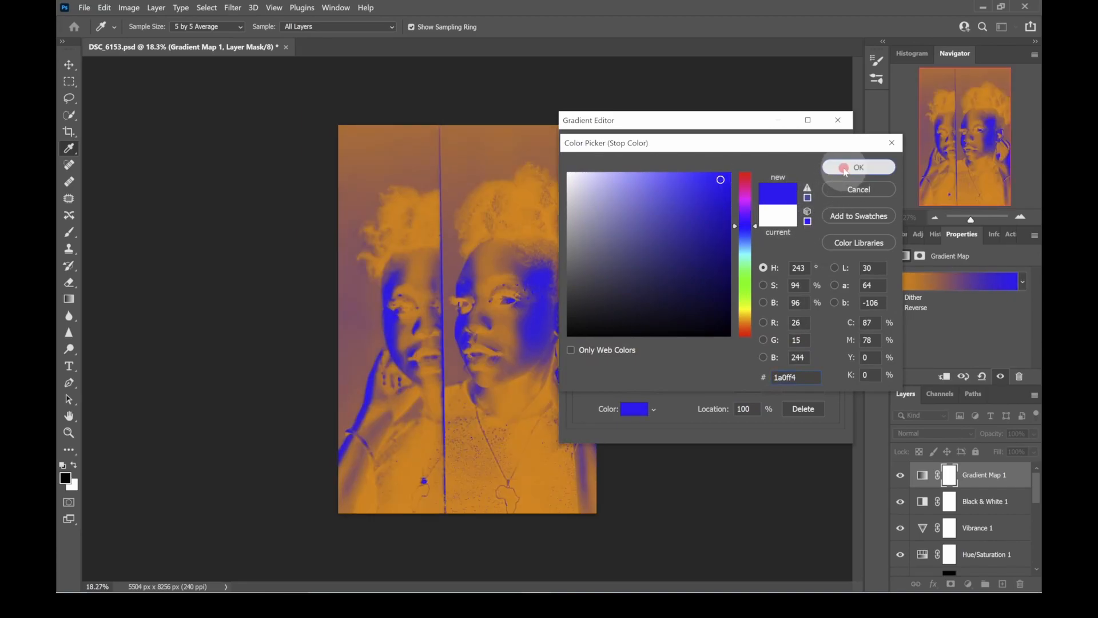
{"action": "left_click", "coordinate": [820, 148]}
{"action": "key", "text": "b"}
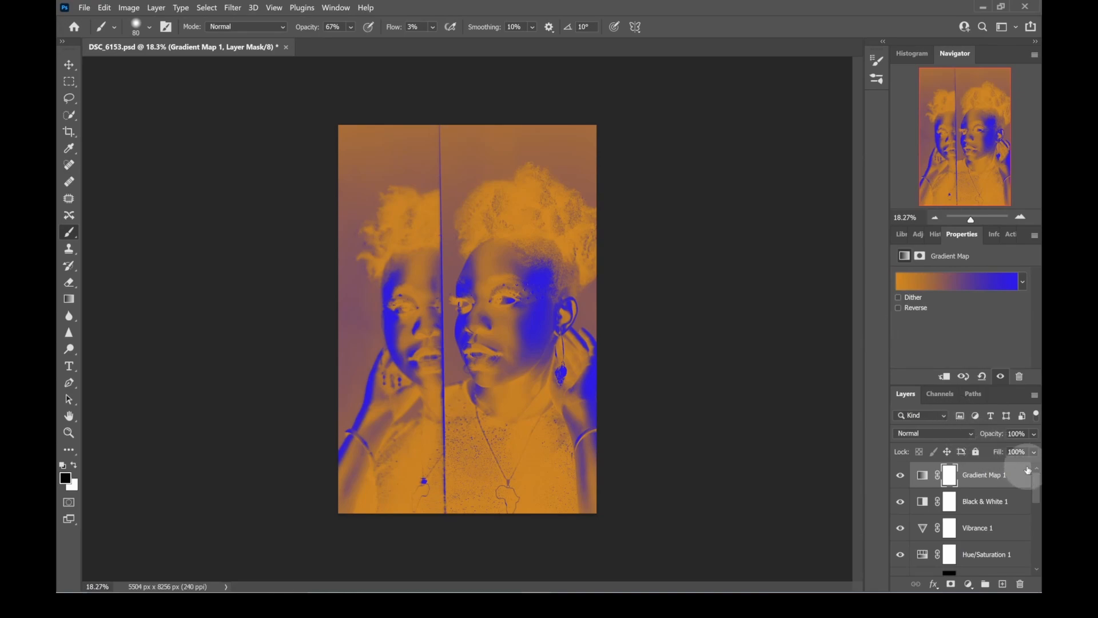
- Blend the Gradient Map layer in Overlay mode and lower its opacity to 12%
{"action": "left_click", "coordinate": [966, 434]}
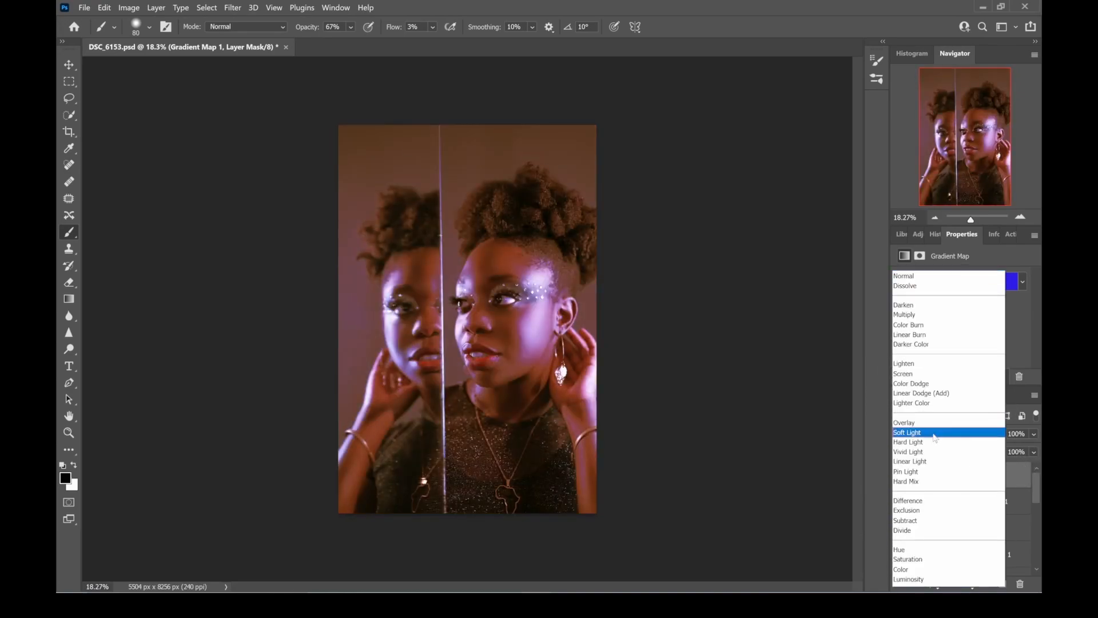
{"action": "left_click", "coordinate": [933, 423]}
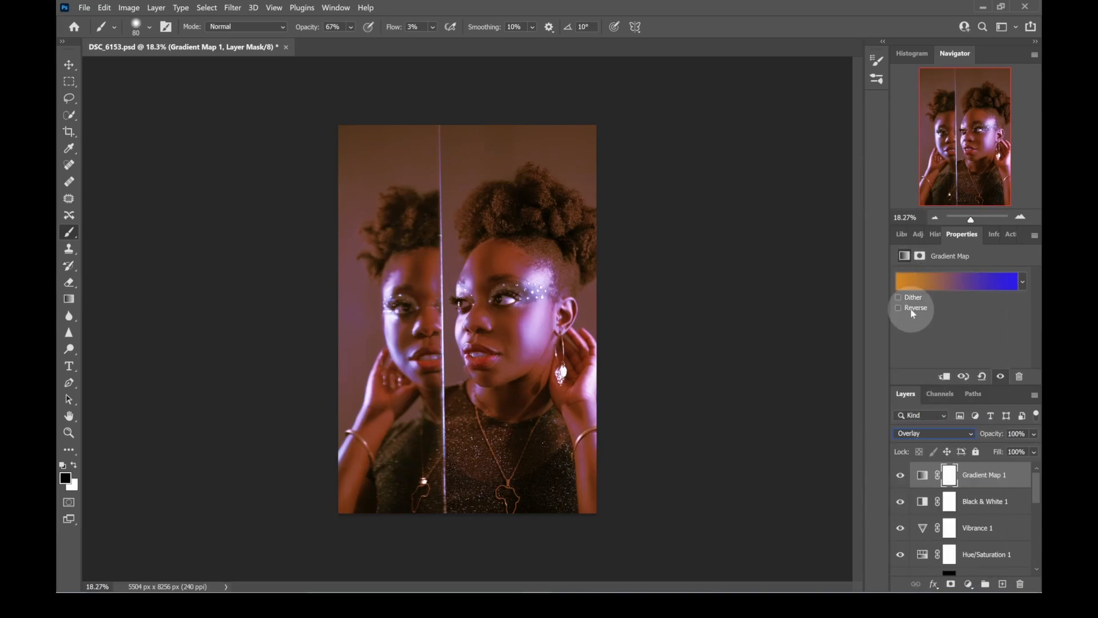
{"action": "left_click", "coordinate": [1034, 433]}
{"action": "left_click_drag", "start_coordinate": [1019, 450], "coordinate": [986, 452]}
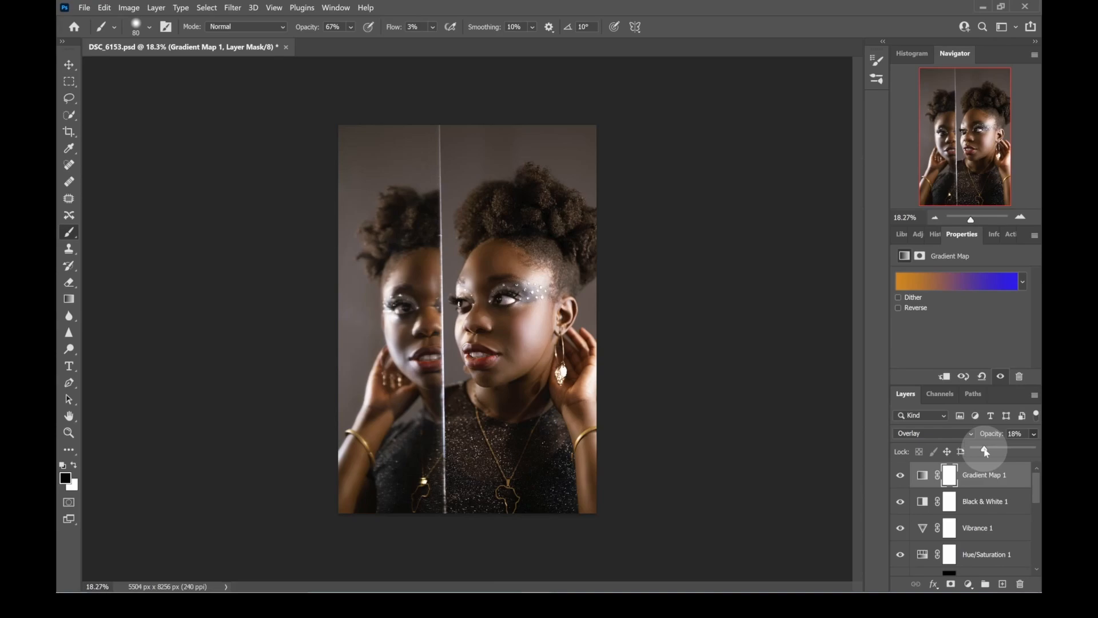
{"action": "left_click_drag", "start_coordinate": [985, 451], "coordinate": [980, 451]}
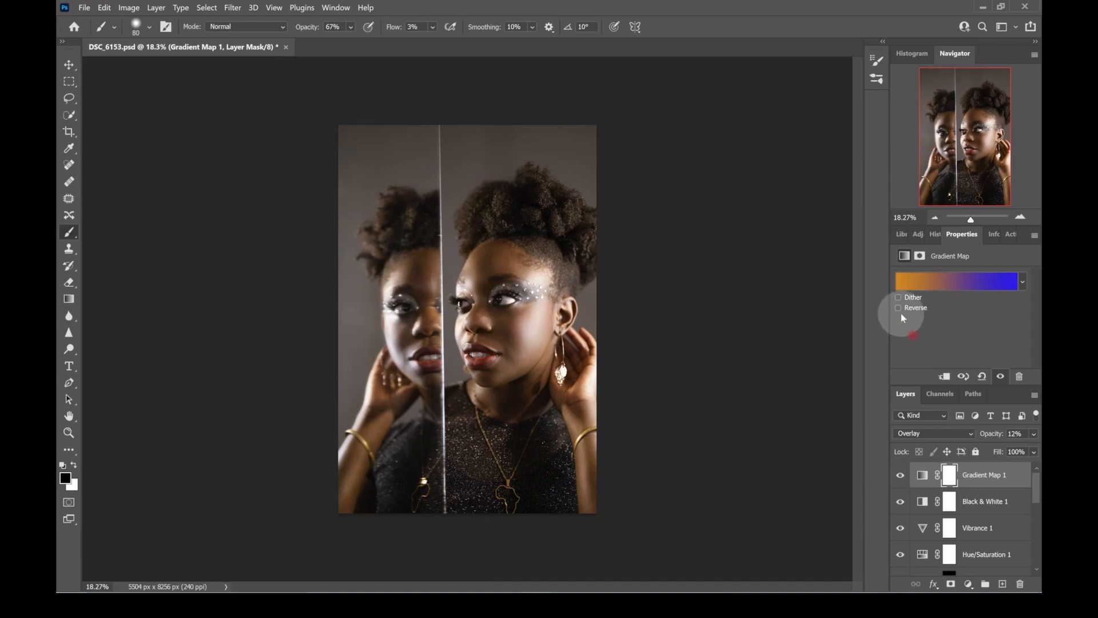
- Compare both directions of the Gradient Map on the whole portrait and keep the gradient reversed
{"action": "left_click", "coordinate": [898, 309]}
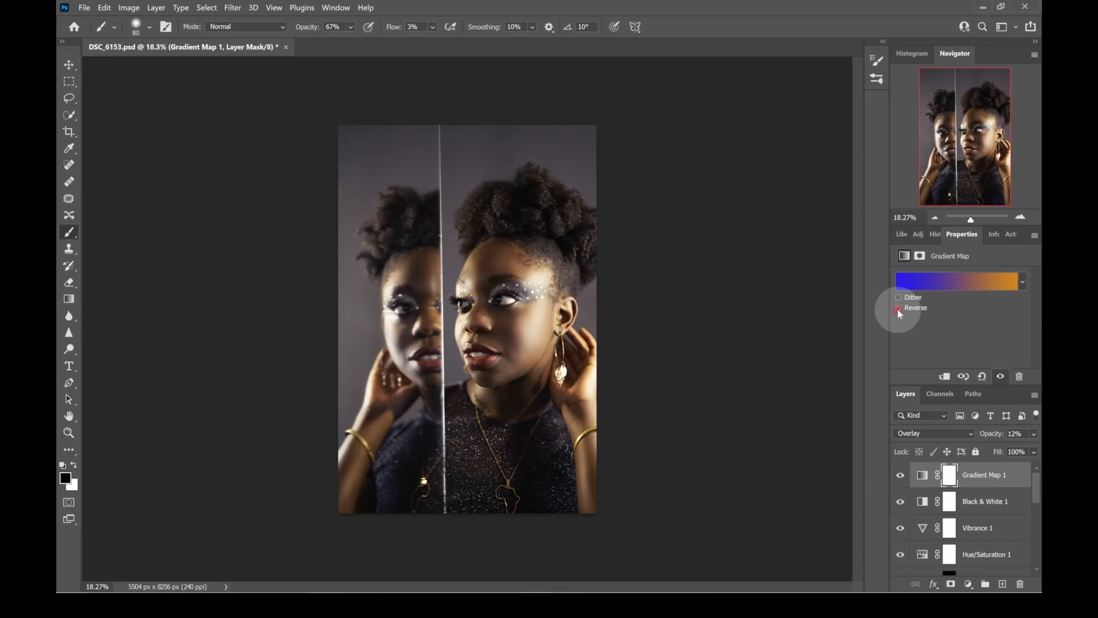
{"action": "left_click", "coordinate": [898, 309]}
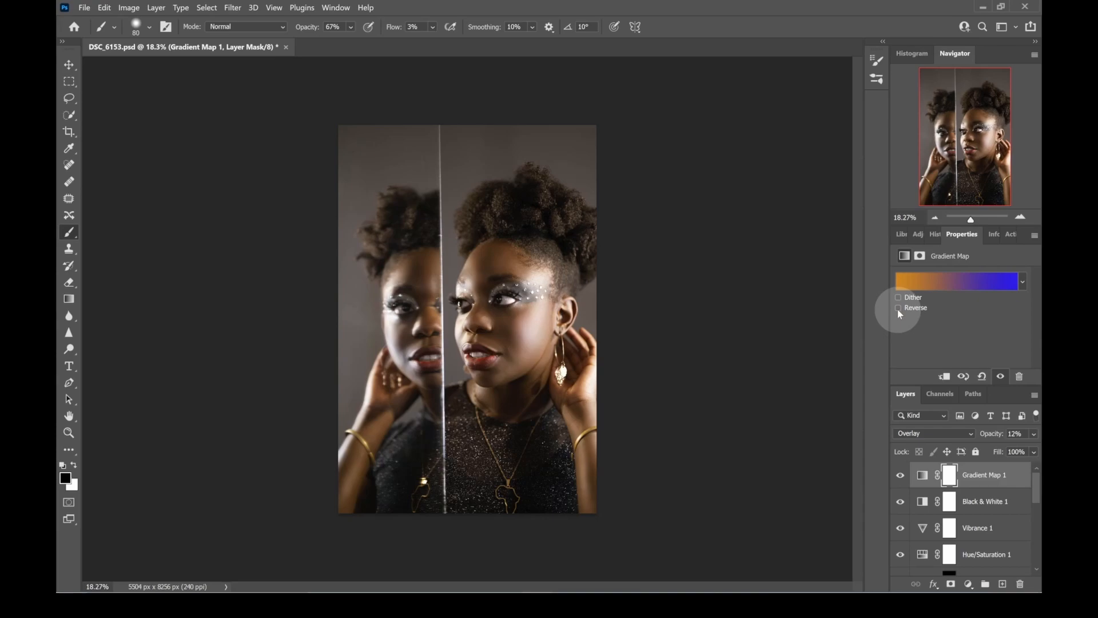
{"action": "left_click", "coordinate": [898, 309]}
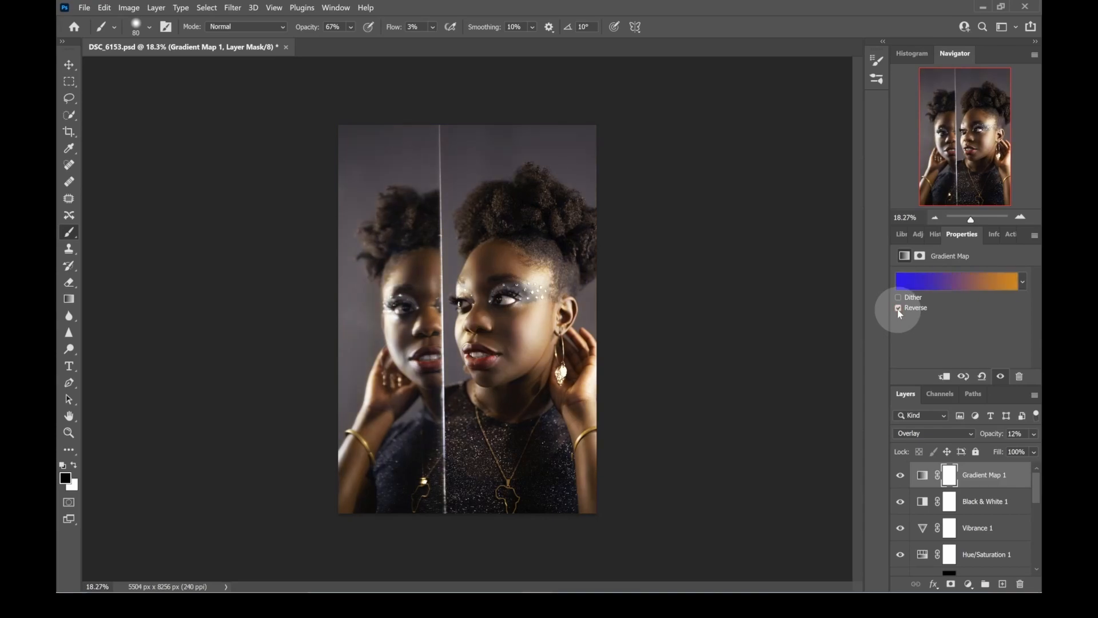
{"action": "left_click", "coordinate": [898, 309]}
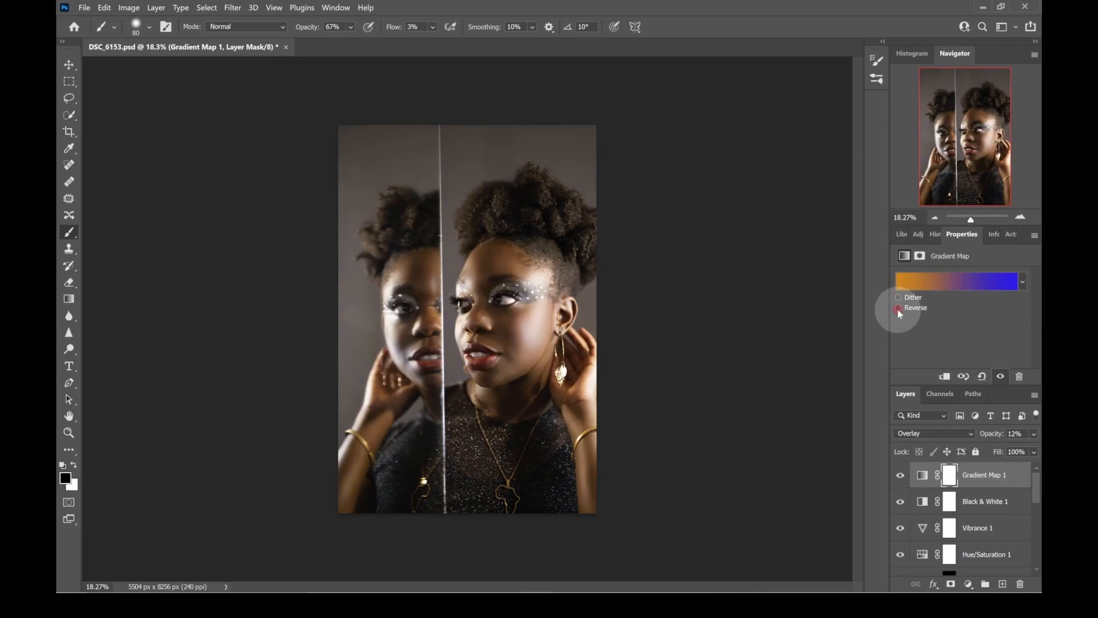
{"action": "left_click", "coordinate": [898, 309]}
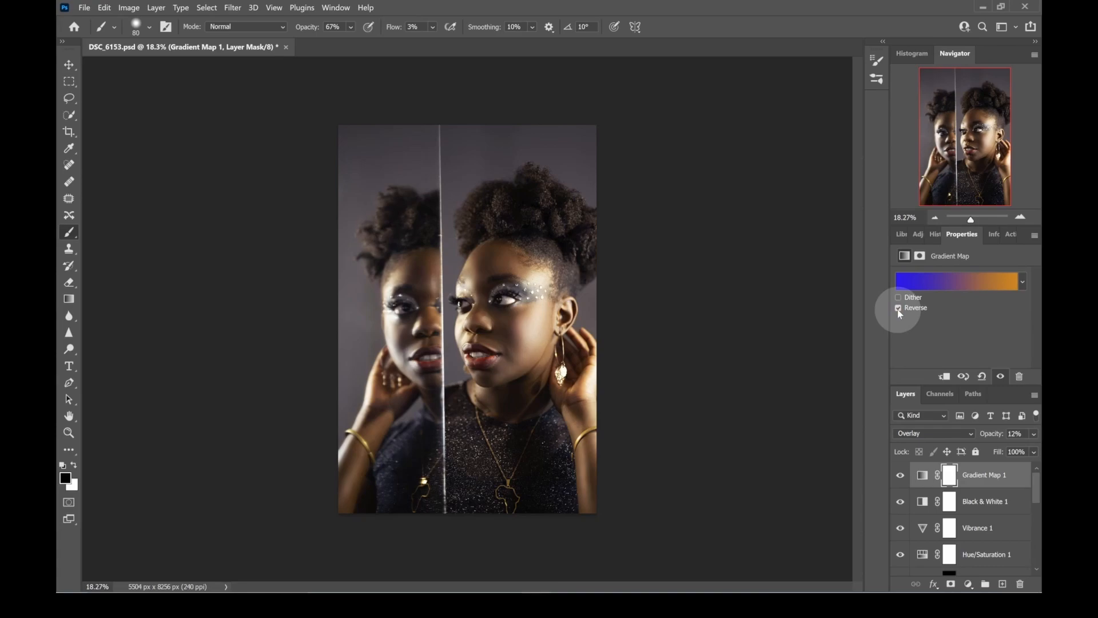
- Examine the faces up close with the gradient direction normal and reversed, leaving Reverse on
{"action": "left_click_drag", "start_coordinate": [971, 220], "coordinate": [974, 219]}
{"action": "left_click_drag", "start_coordinate": [728, 111], "coordinate": [692, 166]}
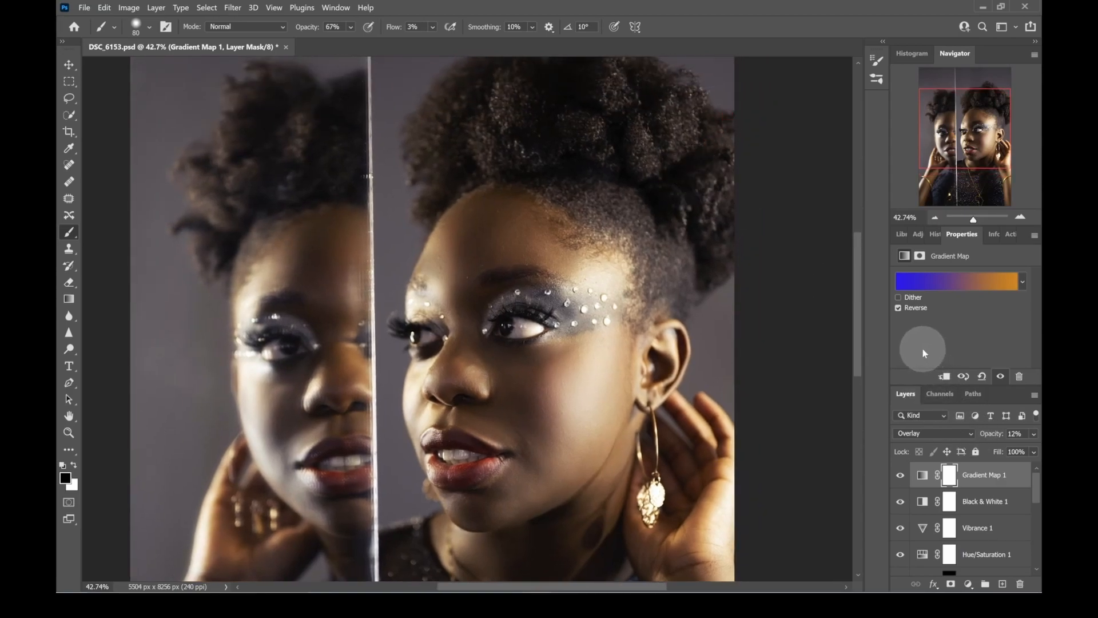
{"action": "left_click", "coordinate": [898, 307]}
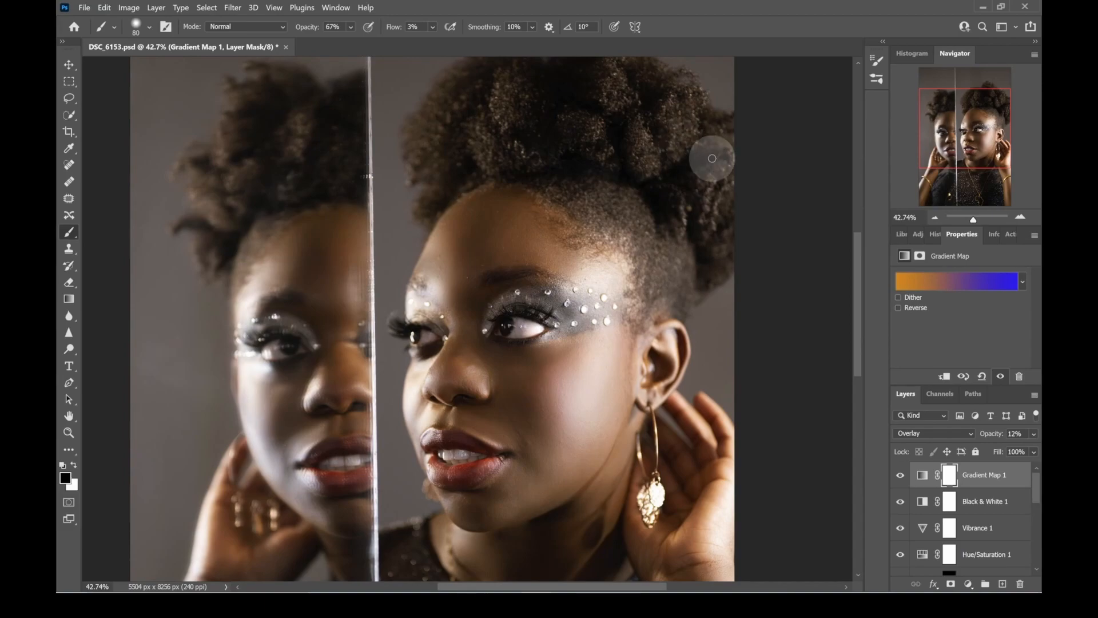
{"action": "left_click", "coordinate": [898, 307]}
{"action": "left_click", "coordinate": [898, 307]}
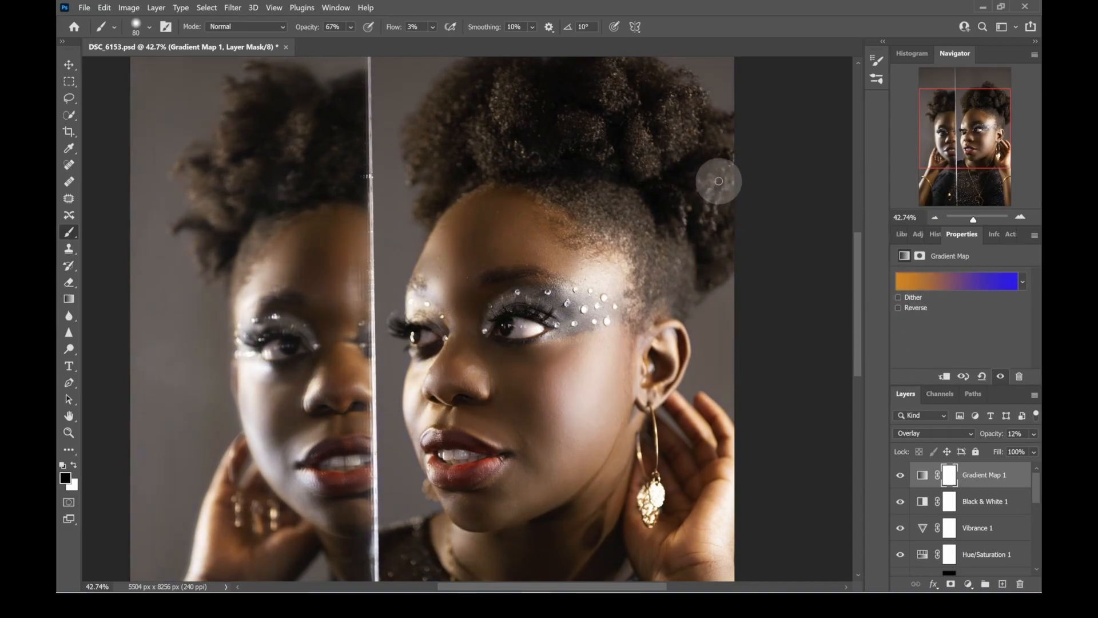
{"action": "left_click", "coordinate": [898, 308]}
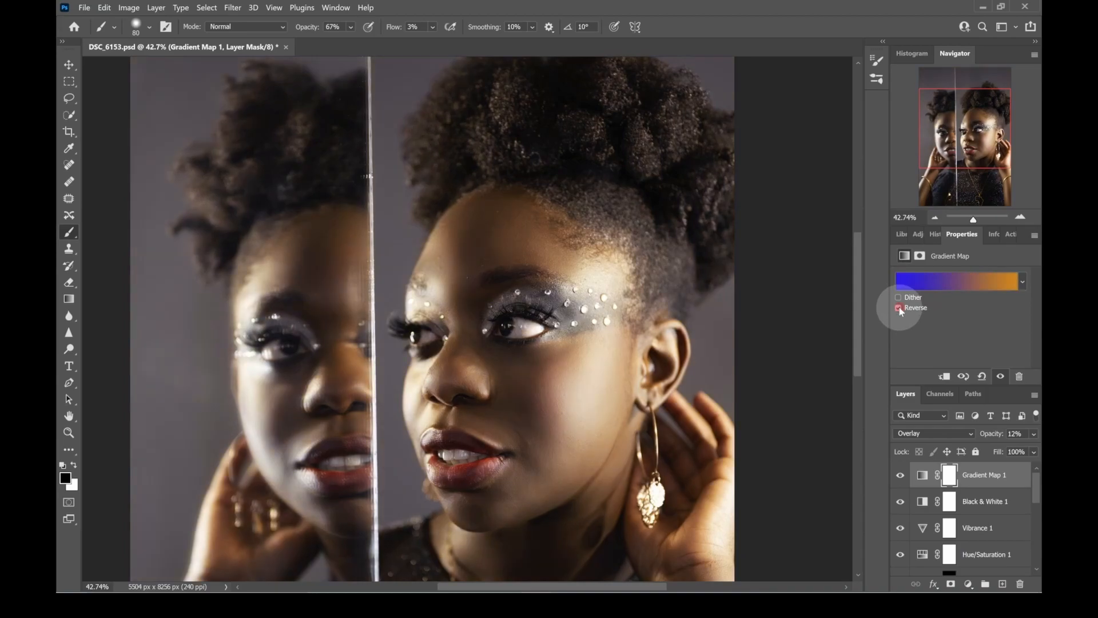
- Compare the Gradient Map with Reverse on and off, leave Reverse off, and view the whole portrait
{"action": "left_click", "coordinate": [899, 308]}
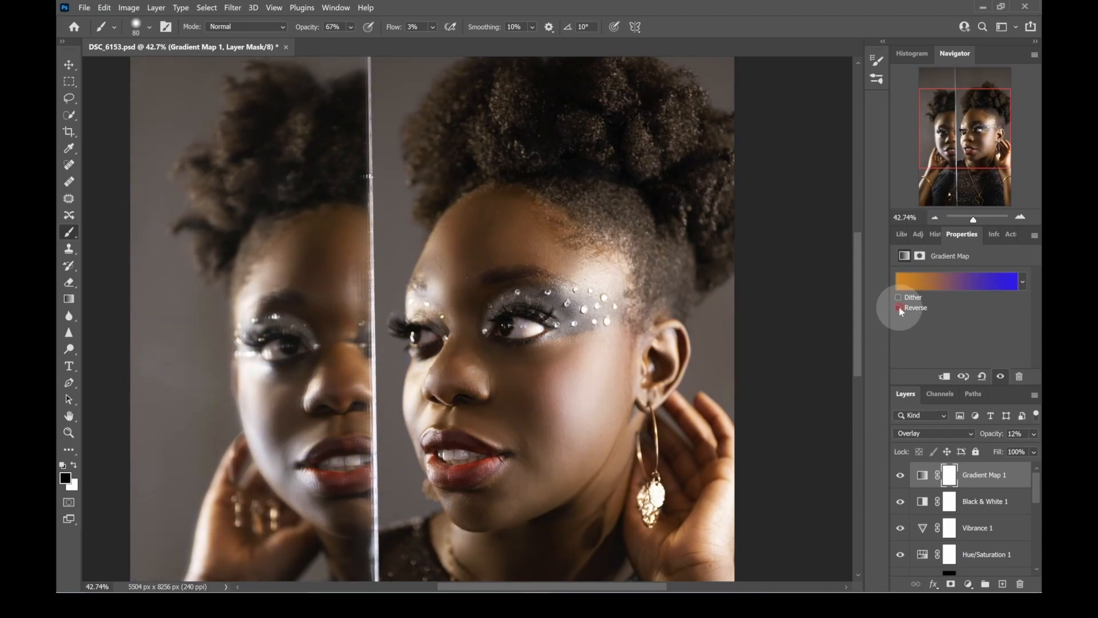
{"action": "left_click", "coordinate": [898, 307]}
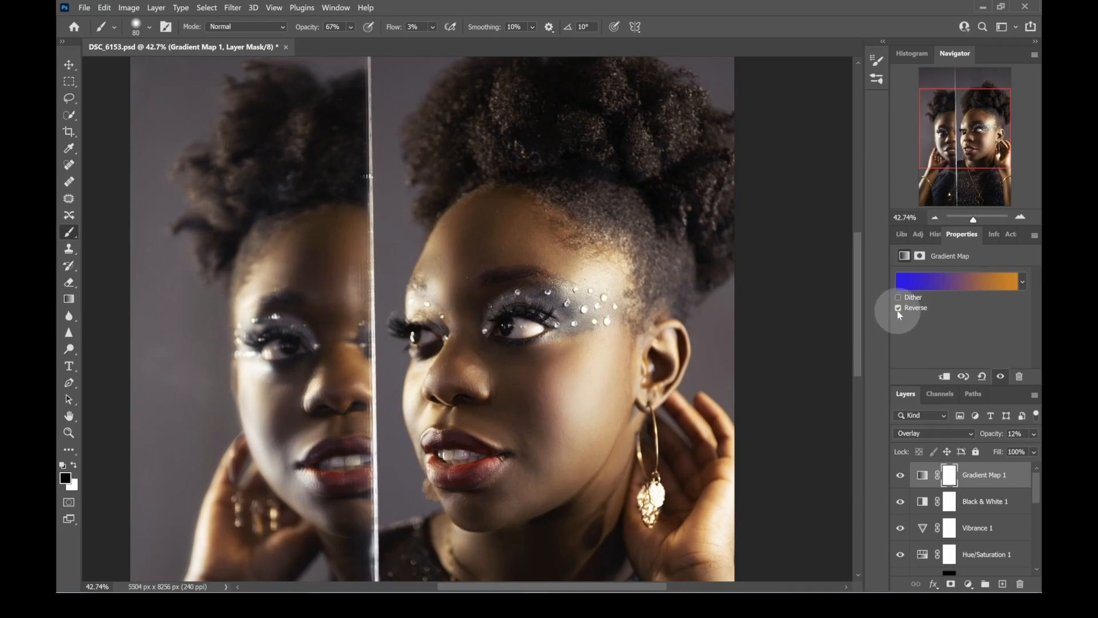
{"action": "left_click", "coordinate": [898, 308]}
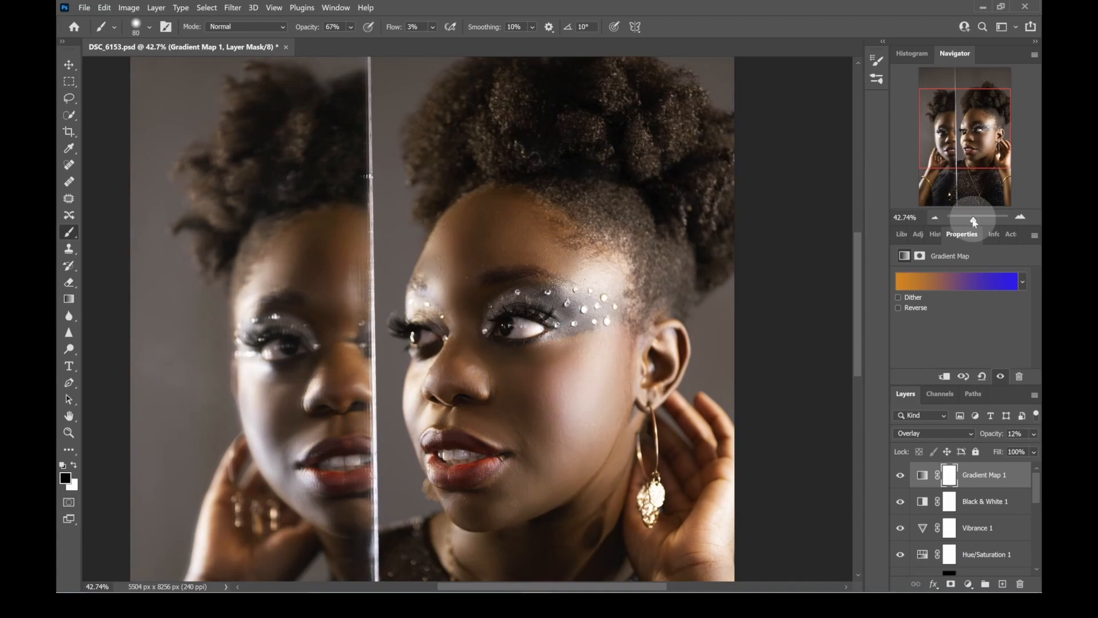
{"action": "left_click_drag", "start_coordinate": [974, 222], "coordinate": [973, 222]}
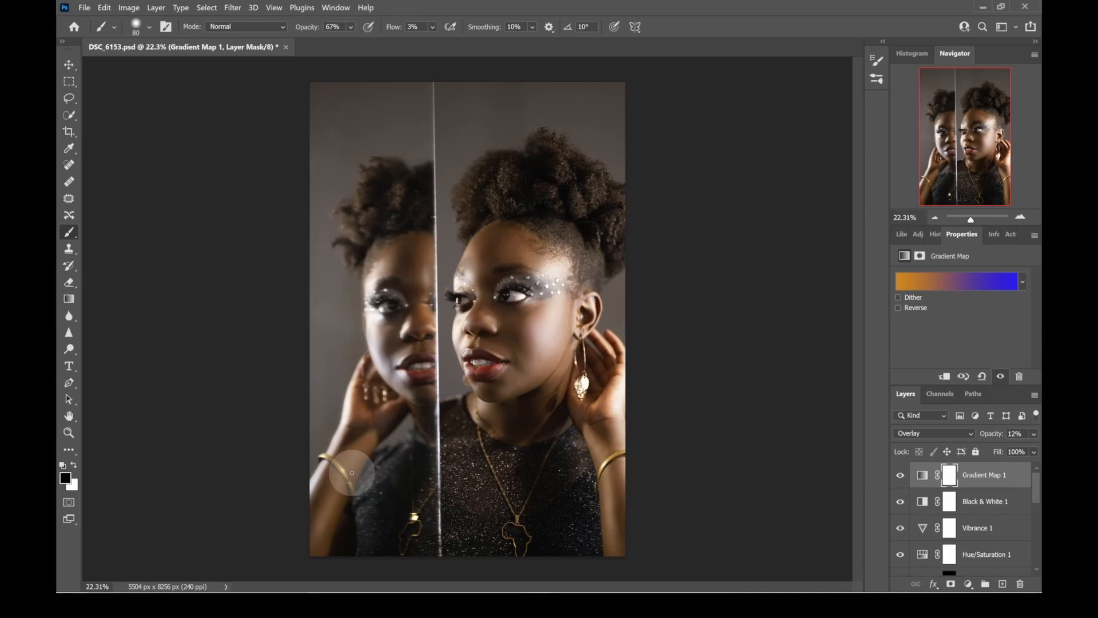
- Enlarge the layer list and convert the Group 1 copy layer to a Smart Object
{"action": "scroll", "coordinate": [1024, 486], "scroll_direction": "down", "scroll_amount": 1}
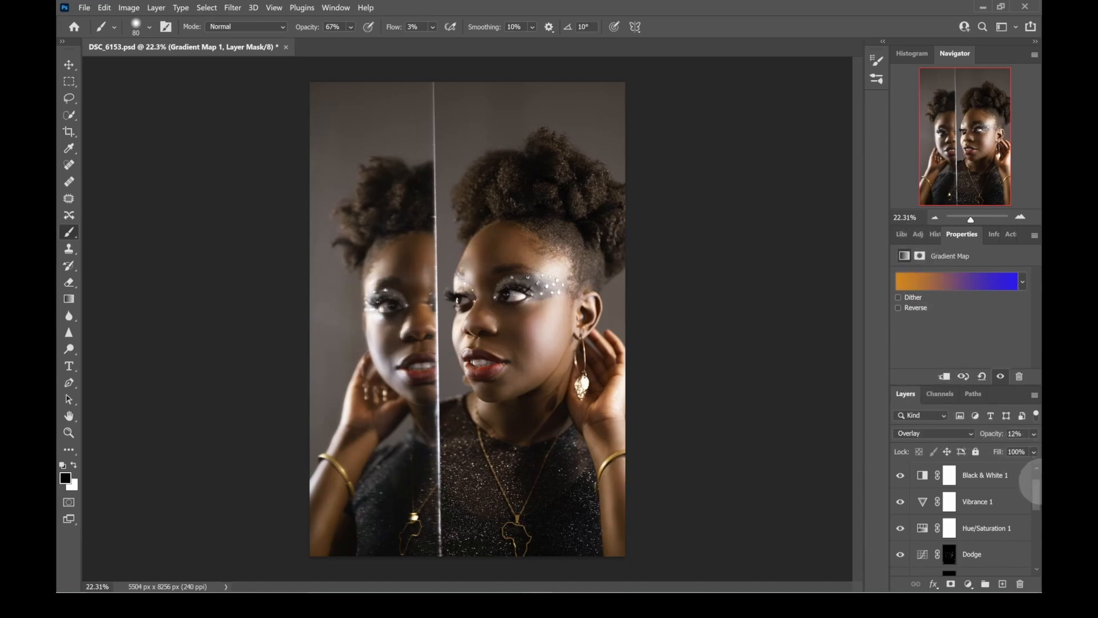
{"action": "scroll", "coordinate": [1036, 484], "scroll_direction": "down", "scroll_amount": 2}
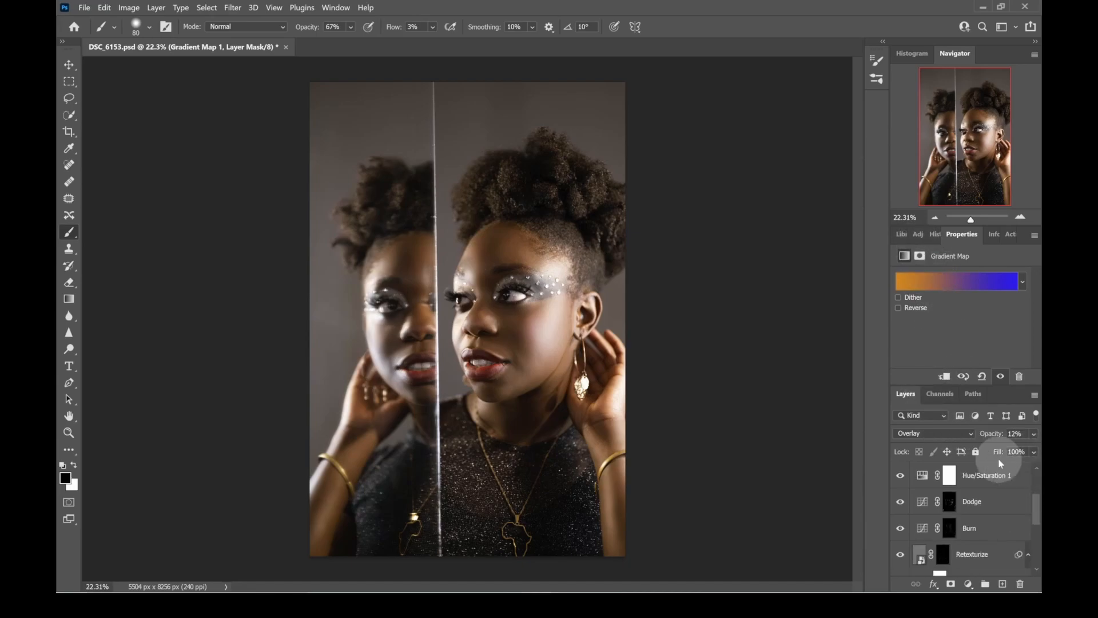
{"action": "left_click", "coordinate": [902, 234]}
{"action": "left_click_drag", "start_coordinate": [942, 387], "coordinate": [944, 296]}
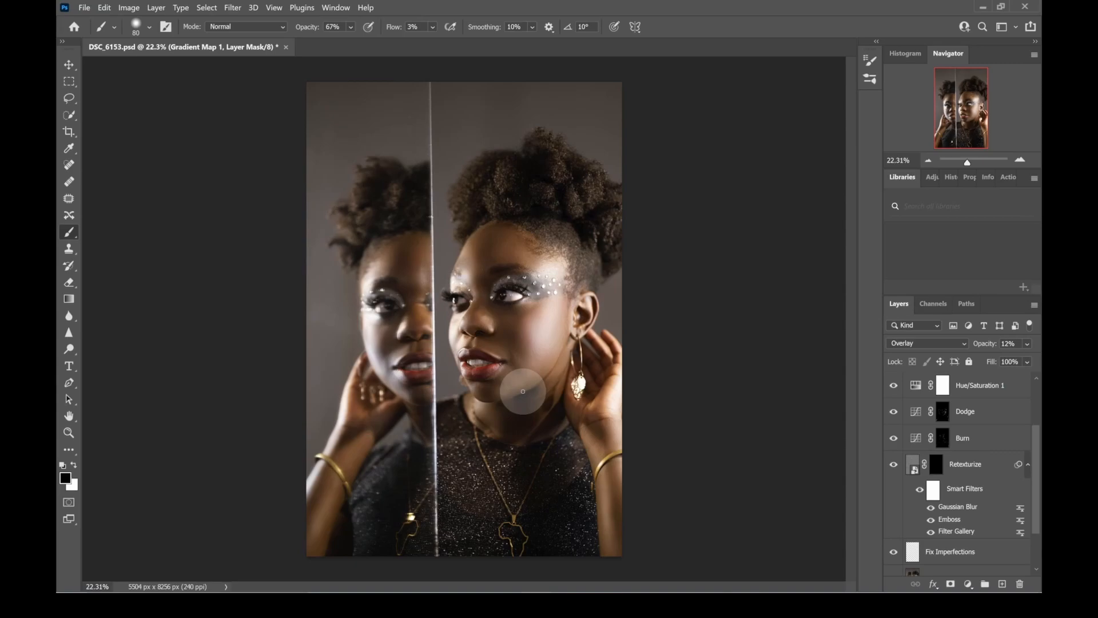
{"action": "scroll", "coordinate": [1012, 508], "scroll_direction": "down", "scroll_amount": 2}
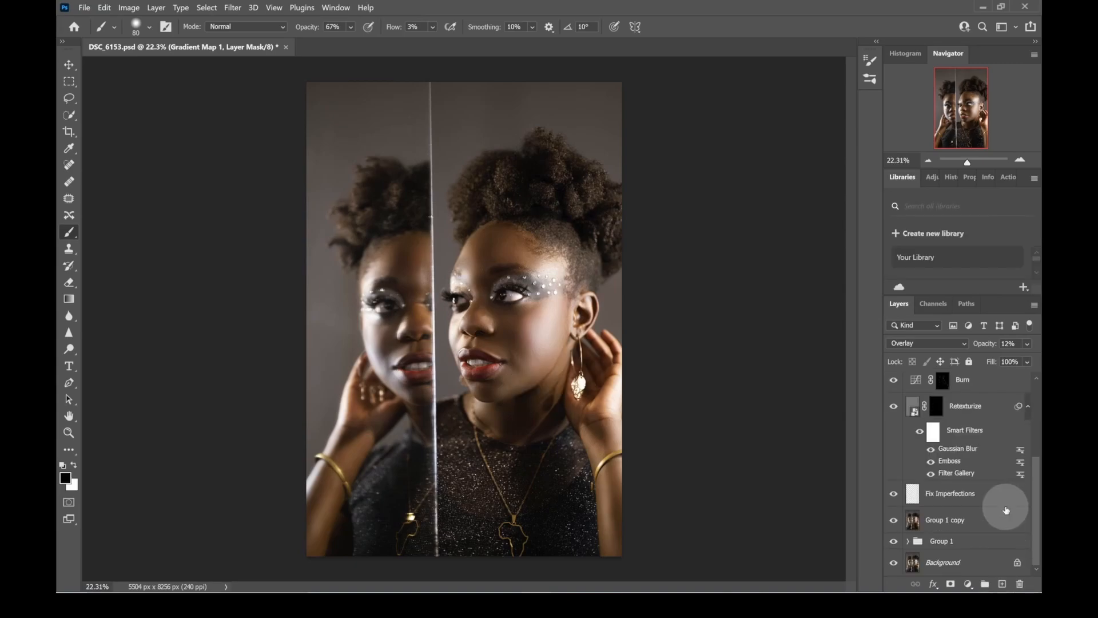
{"action": "left_click", "coordinate": [958, 522]}
{"action": "right_click", "coordinate": [960, 524]}
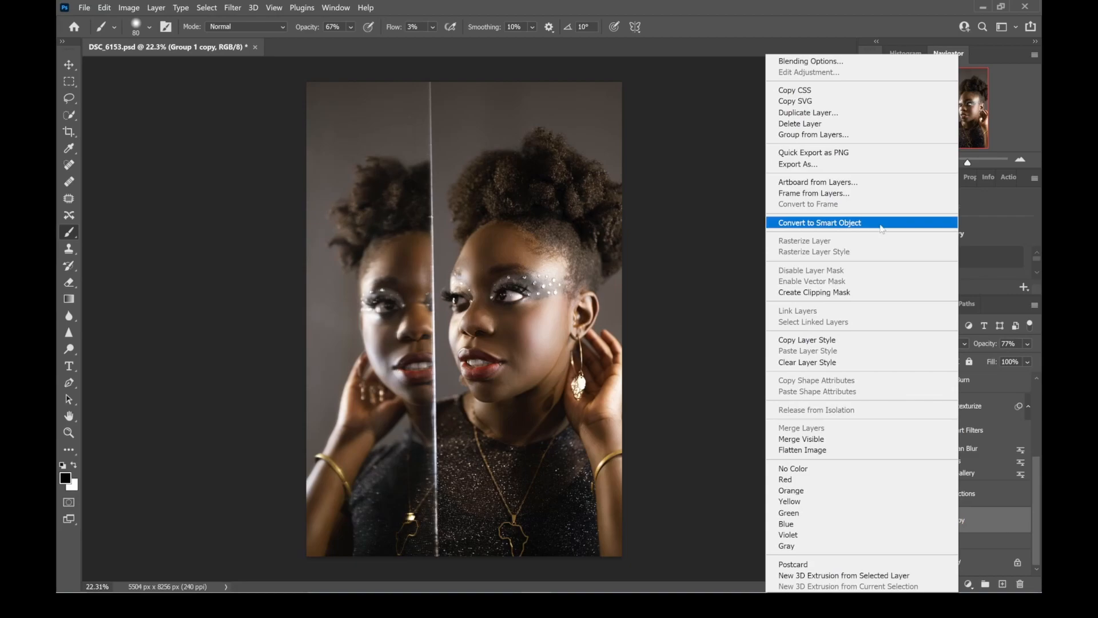
{"action": "left_click", "coordinate": [881, 227]}
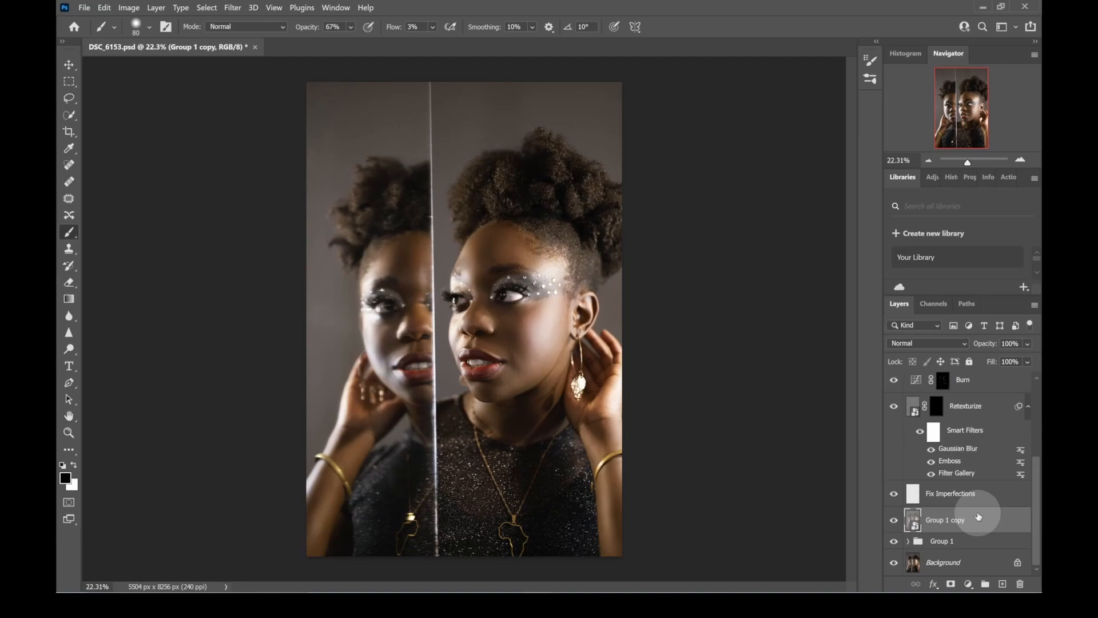
- Apply a Lens Correction filter to the Group 1 copy layer with a custom vignette amount of -96
{"action": "scroll", "coordinate": [978, 516], "scroll_direction": "up", "scroll_amount": 5}
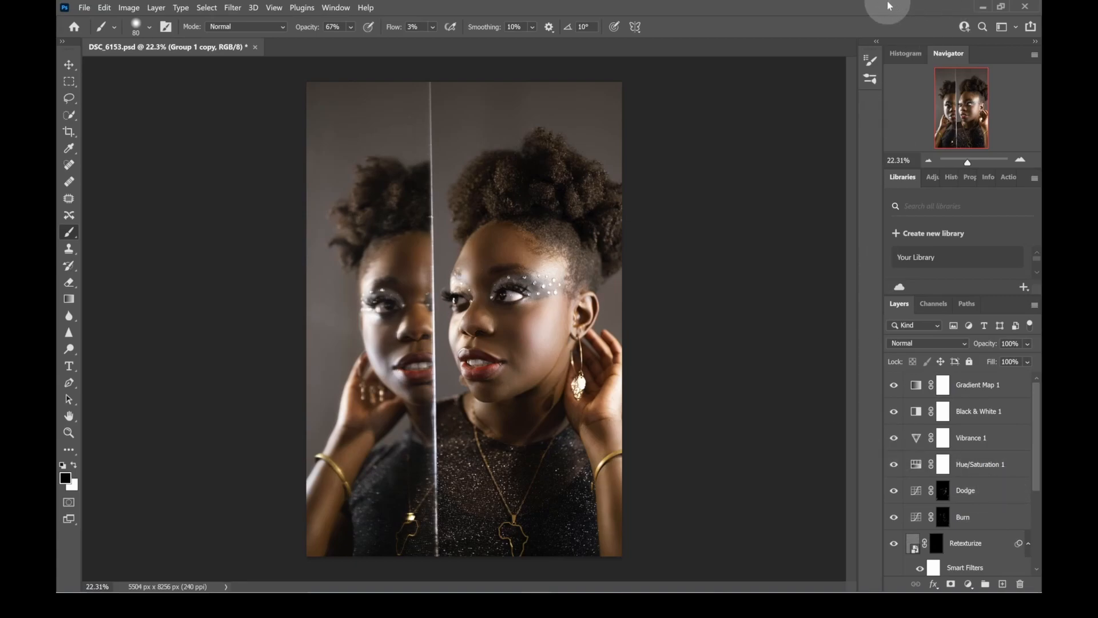
{"action": "scroll", "coordinate": [976, 420], "scroll_direction": "down", "scroll_amount": 5}
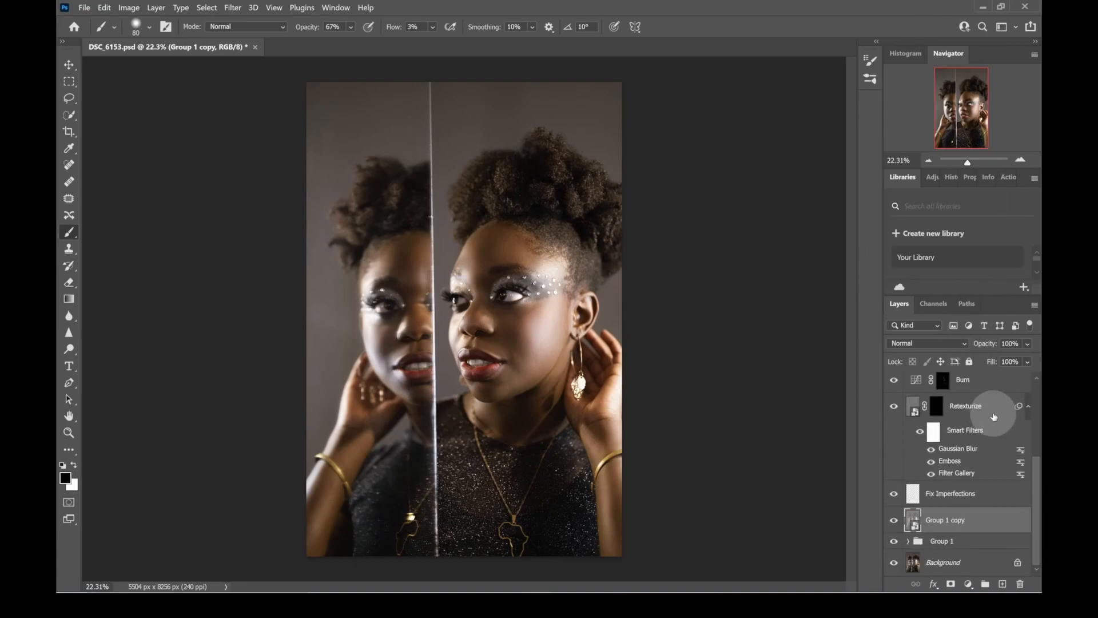
{"action": "left_click", "coordinate": [231, 9]}
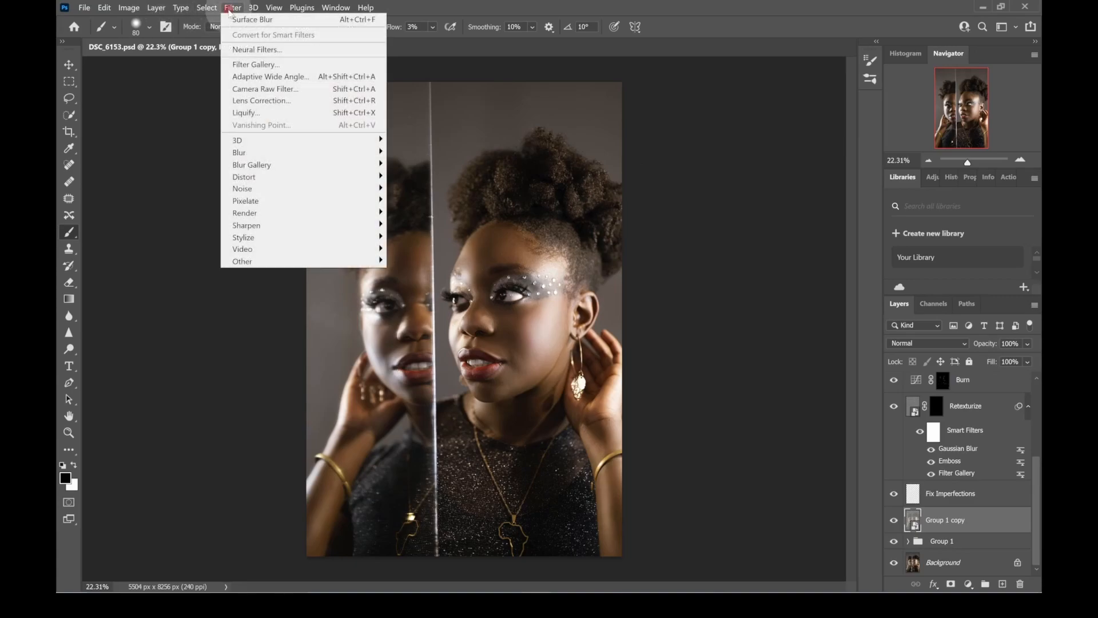
{"action": "left_click", "coordinate": [290, 101]}
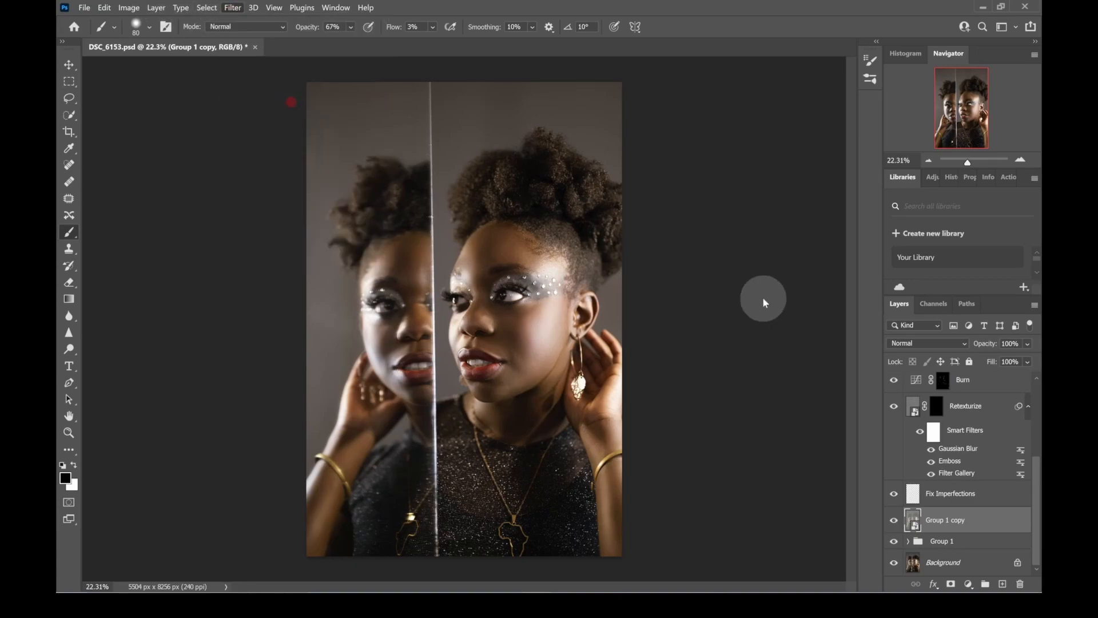
{"action": "left_click", "coordinate": [917, 85]}
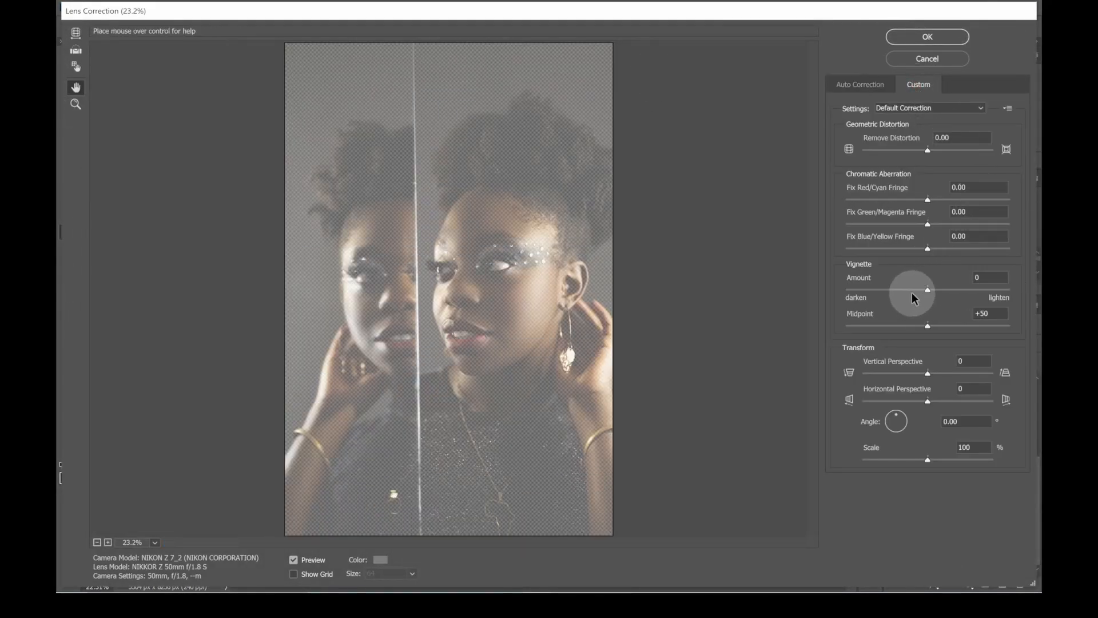
{"action": "left_click_drag", "start_coordinate": [901, 290], "coordinate": [863, 299]}
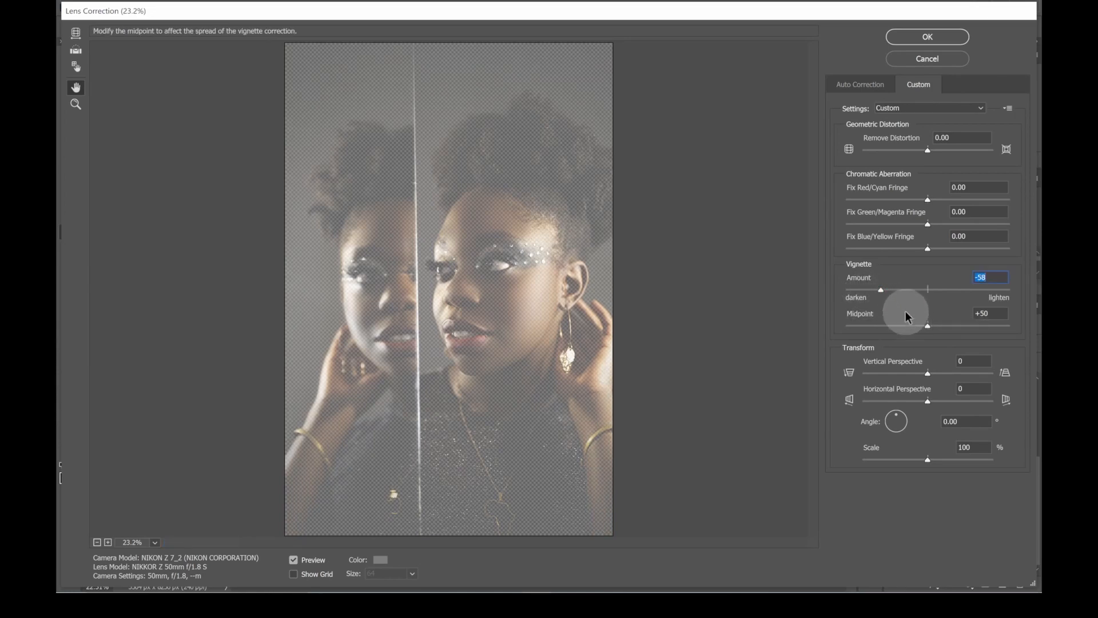
{"action": "left_click_drag", "start_coordinate": [880, 290], "coordinate": [832, 297]}
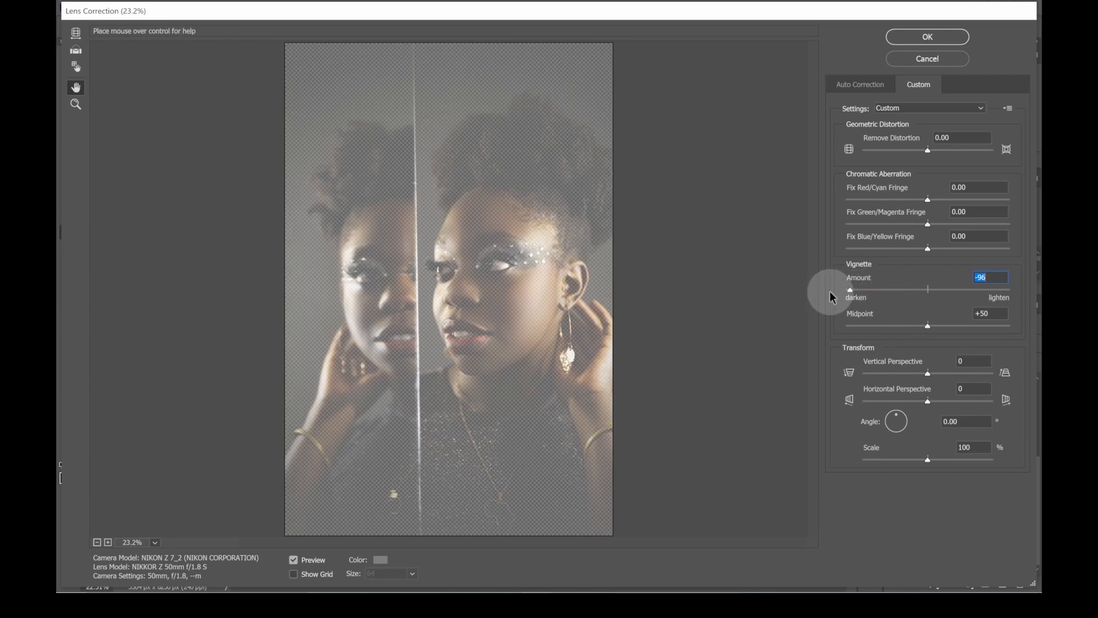
{"action": "left_click", "coordinate": [933, 38]}
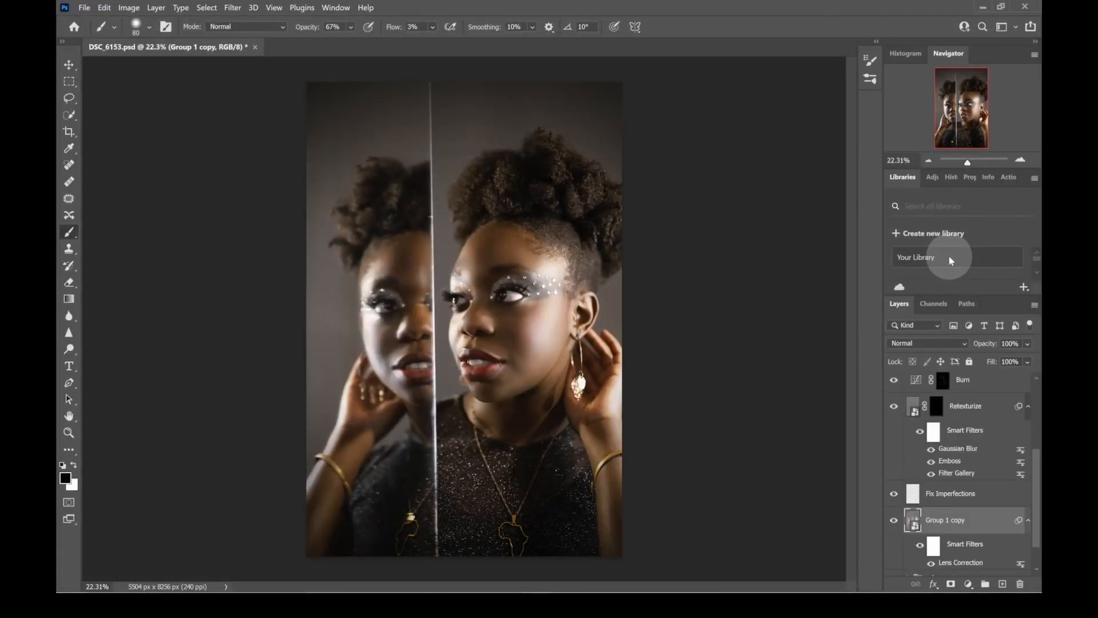
- Reopen the Lens Correction smart filter on Group 1 copy and set the vignette midpoint to +23
{"action": "left_click_drag", "start_coordinate": [1036, 528], "coordinate": [1041, 558]}
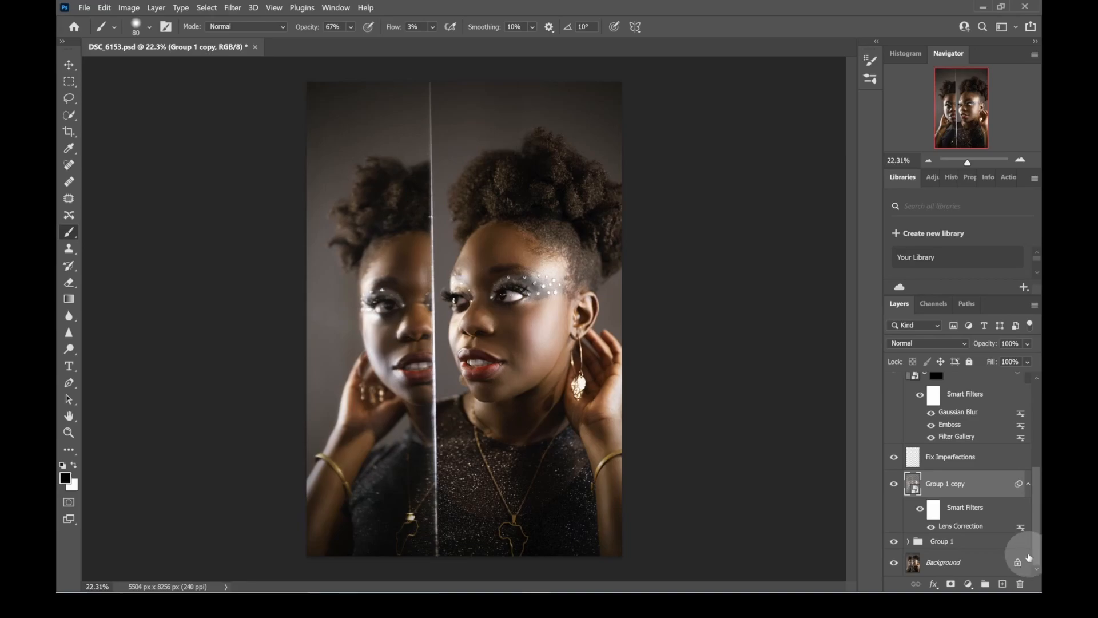
{"action": "left_click", "coordinate": [894, 541]}
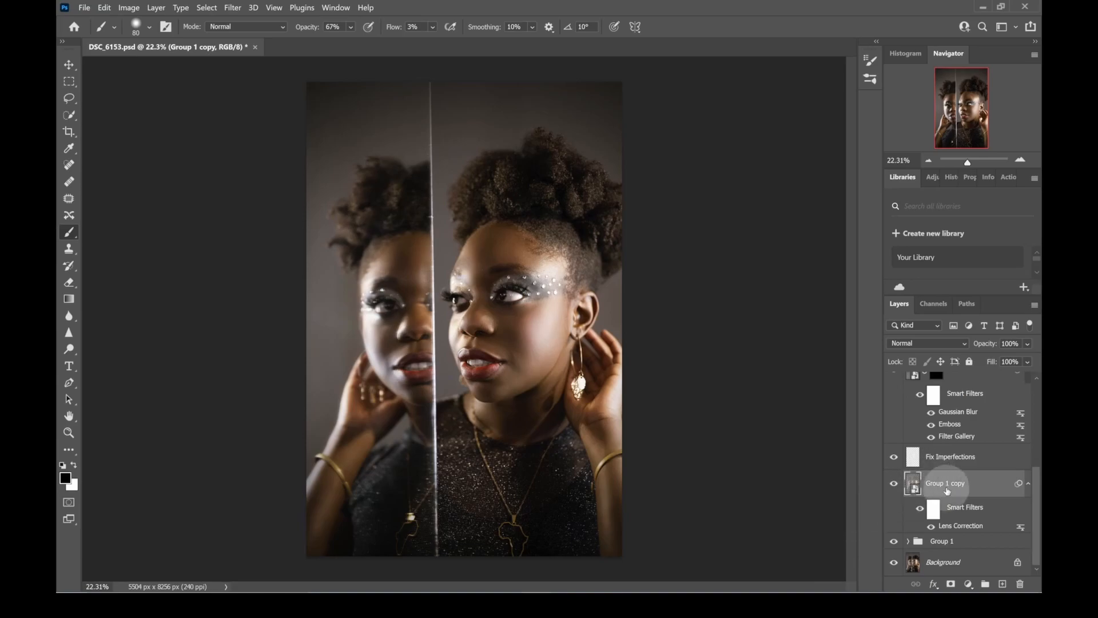
{"action": "left_click", "coordinate": [966, 525]}
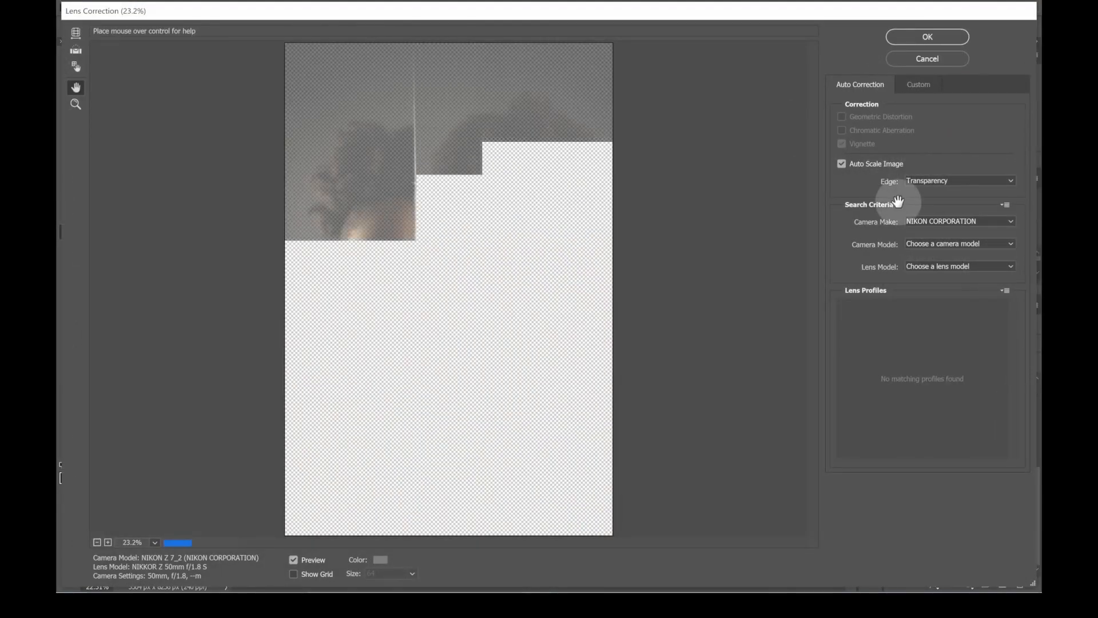
{"action": "left_click", "coordinate": [915, 84]}
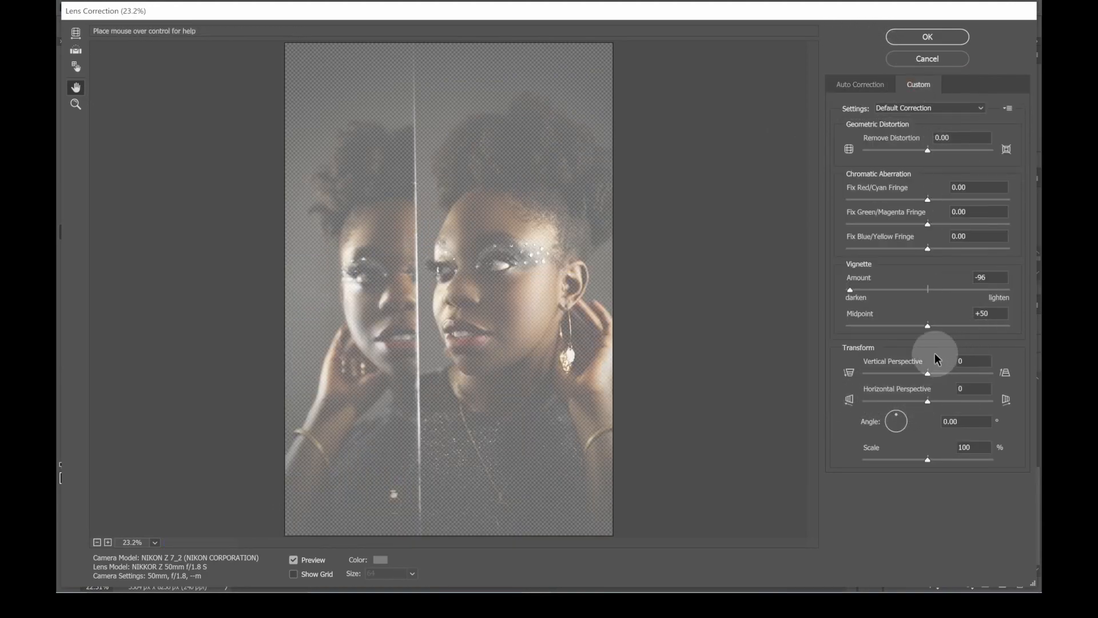
{"action": "left_click_drag", "start_coordinate": [926, 330], "coordinate": [831, 329]}
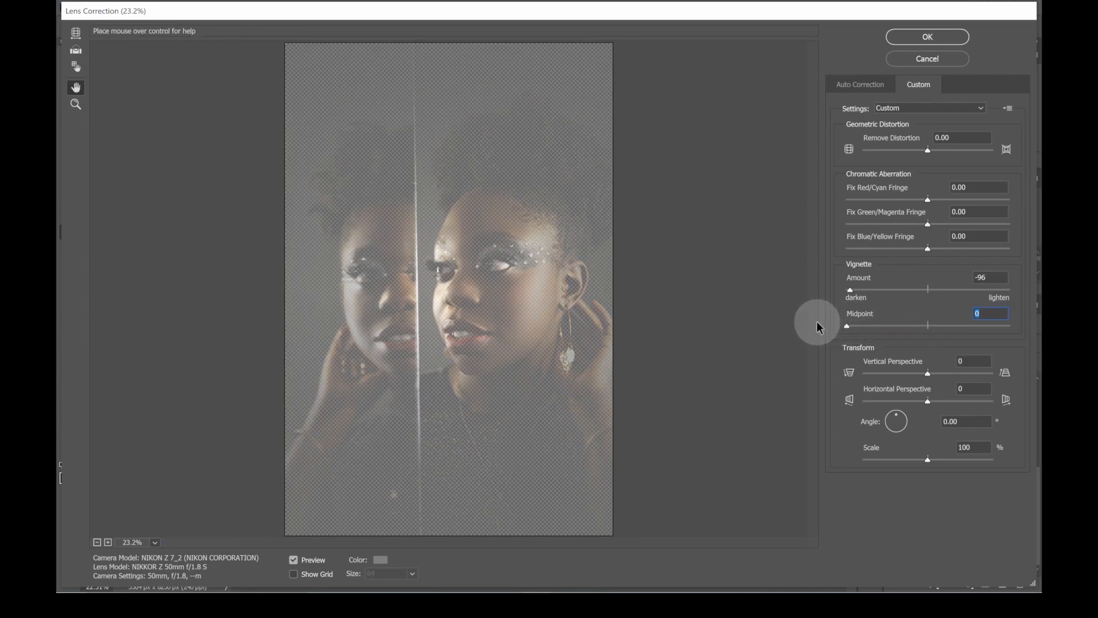
{"action": "left_click_drag", "start_coordinate": [851, 326], "coordinate": [879, 325]}
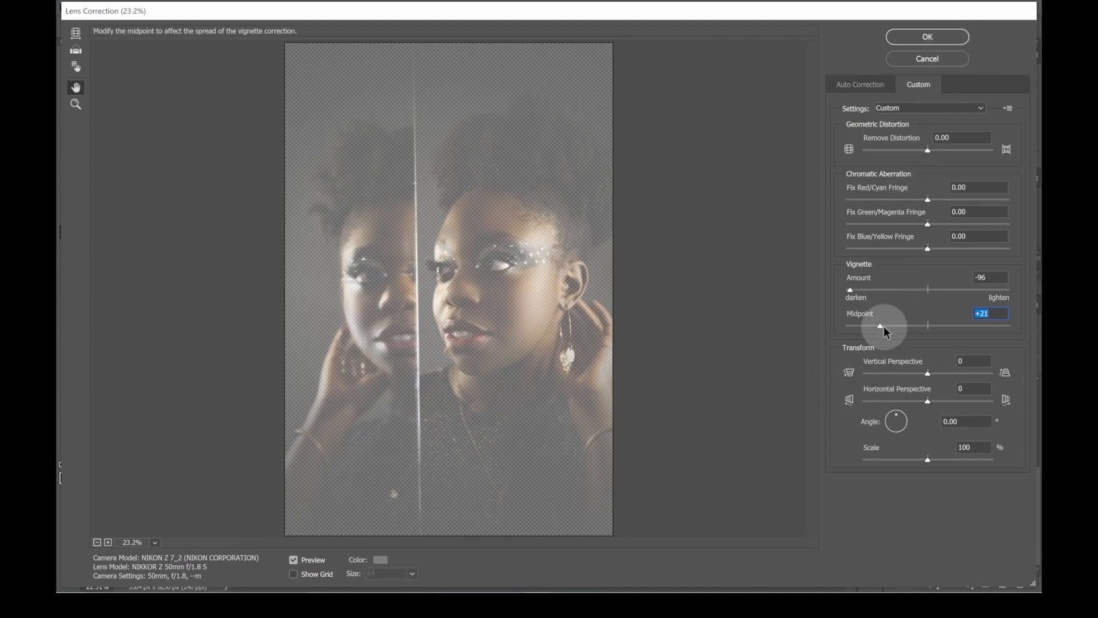
{"action": "left_click_drag", "start_coordinate": [880, 327], "coordinate": [884, 328]}
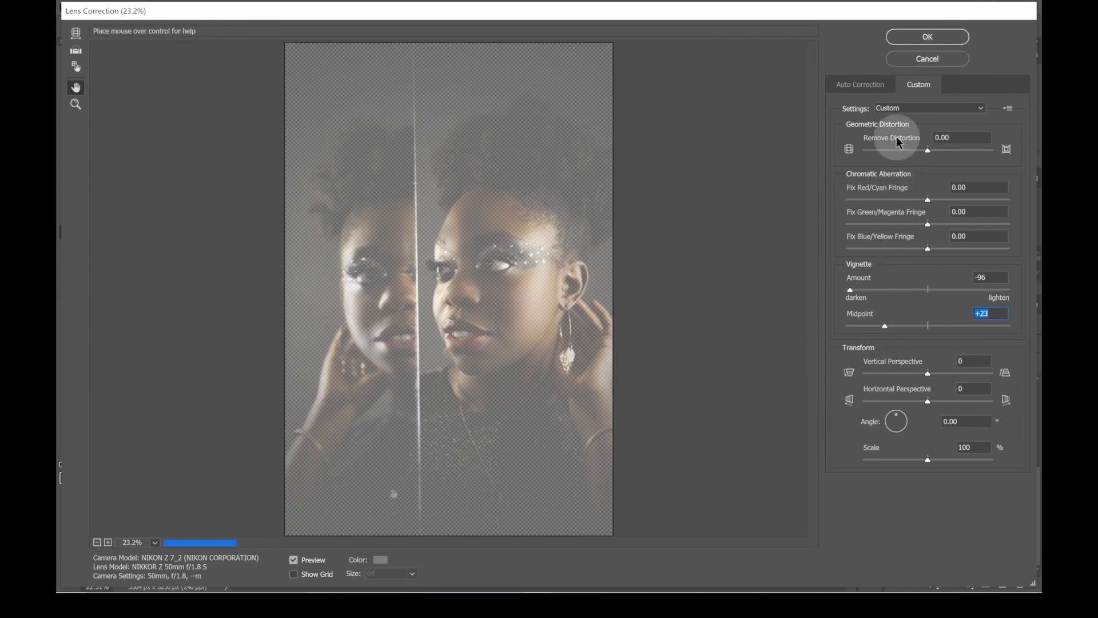
{"action": "left_click", "coordinate": [928, 37]}
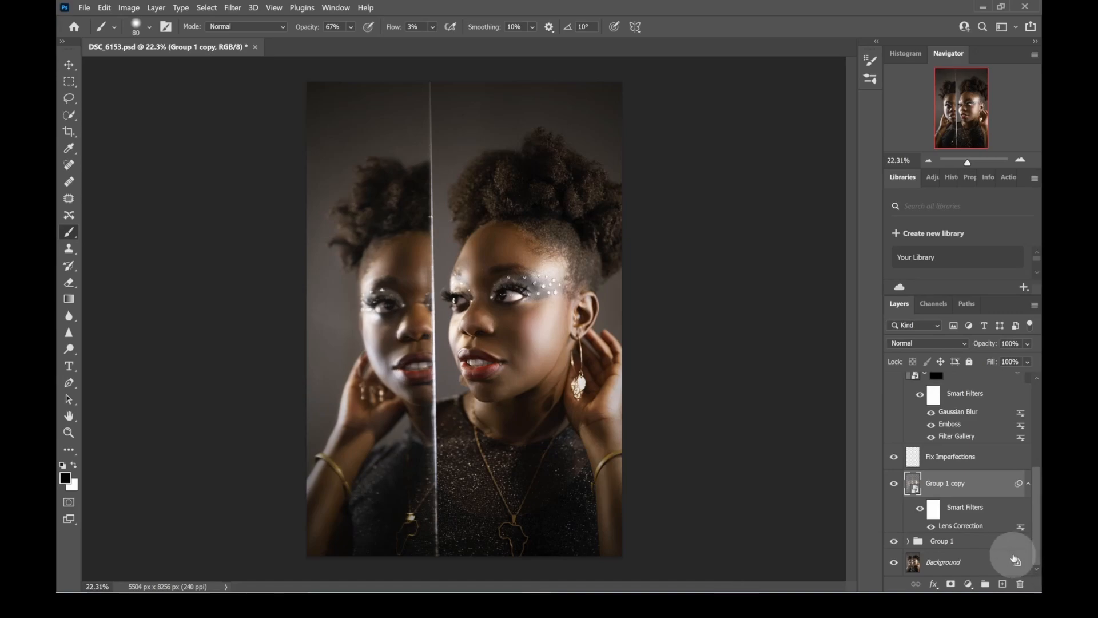
- Render Clouds on a new layer directly above Group 1 copy and set that layer's blend mode to Overlay
{"action": "left_click", "coordinate": [1003, 583]}
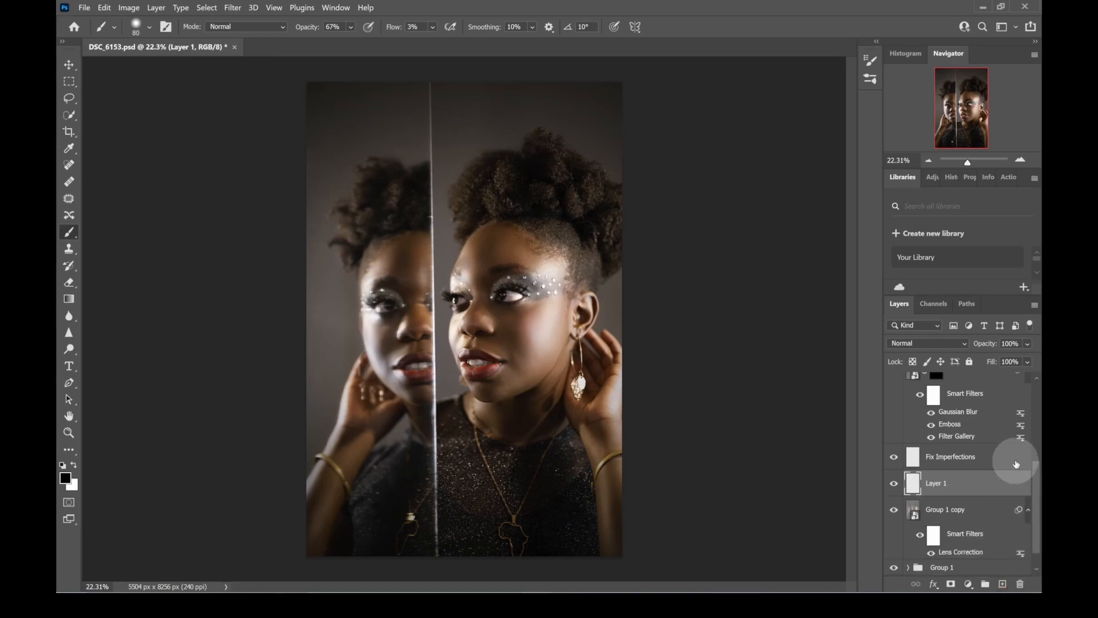
{"action": "left_click", "coordinate": [232, 8]}
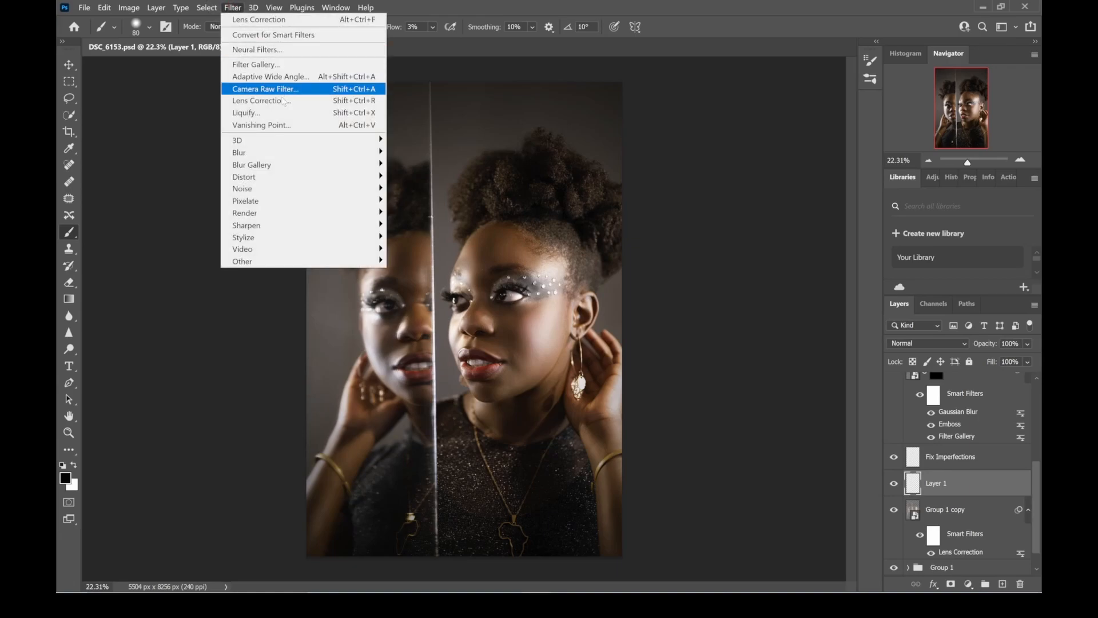
{"action": "mouse_move", "coordinate": [343, 213]}
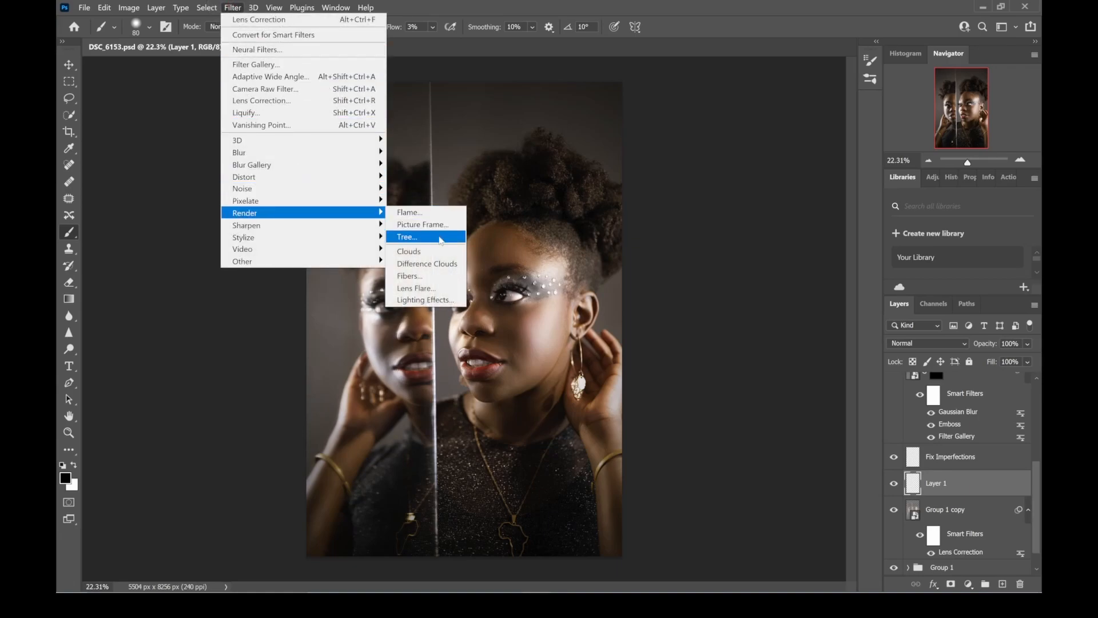
{"action": "left_click", "coordinate": [442, 252]}
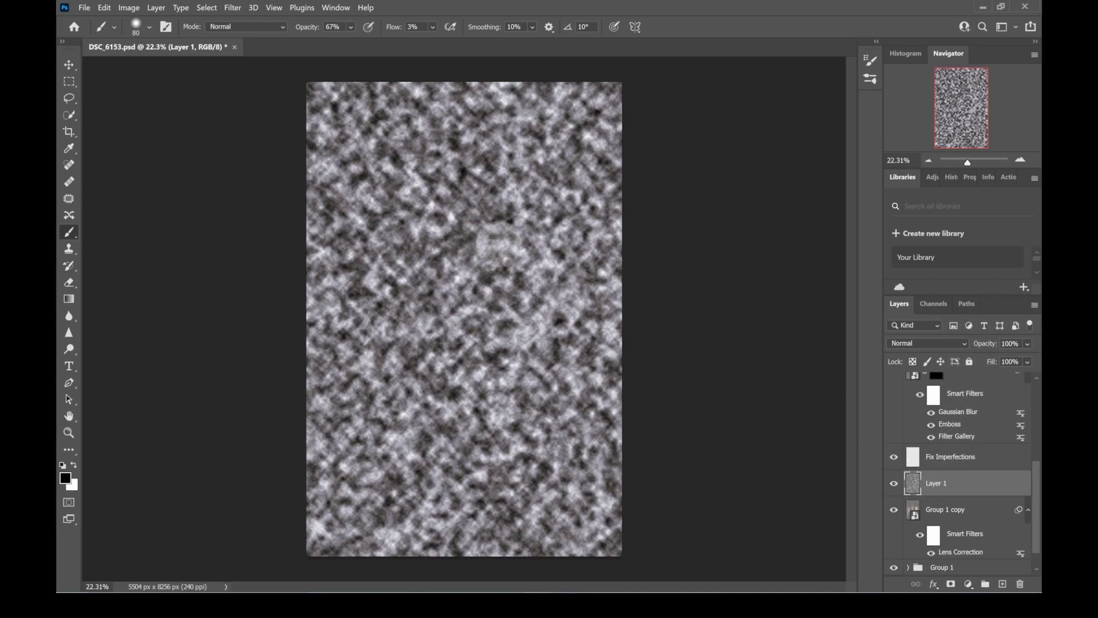
{"action": "left_click", "coordinate": [961, 345]}
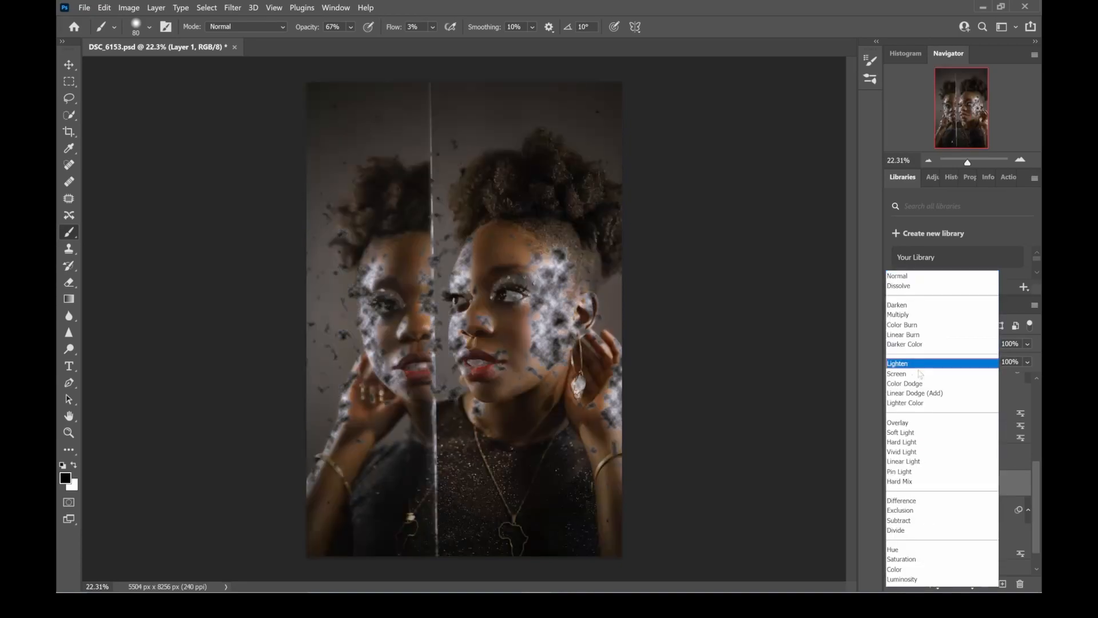
{"action": "left_click", "coordinate": [900, 425]}
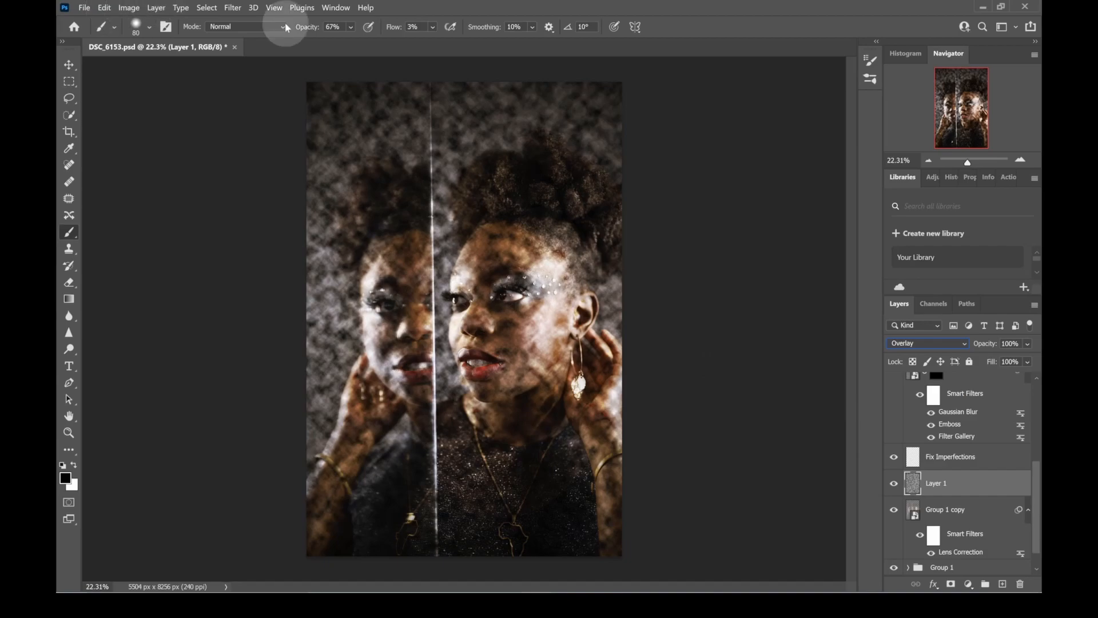
- Free-transform the Layer 1 clouds, scaling width and height proportionally to 710%
{"action": "left_click", "coordinate": [104, 7]}
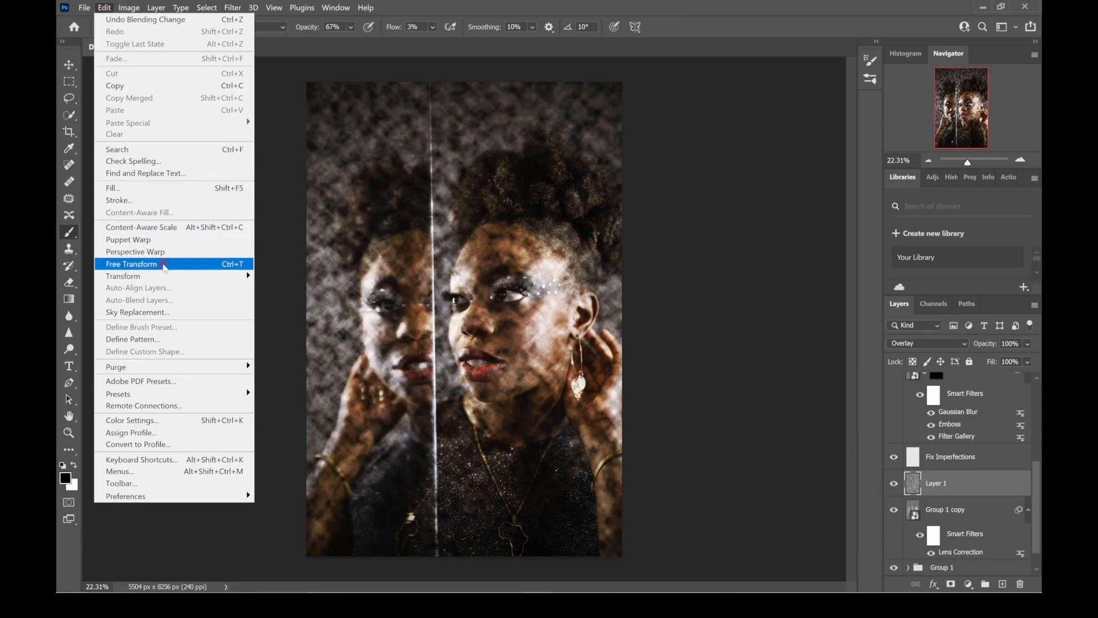
{"action": "left_click", "coordinate": [162, 264]}
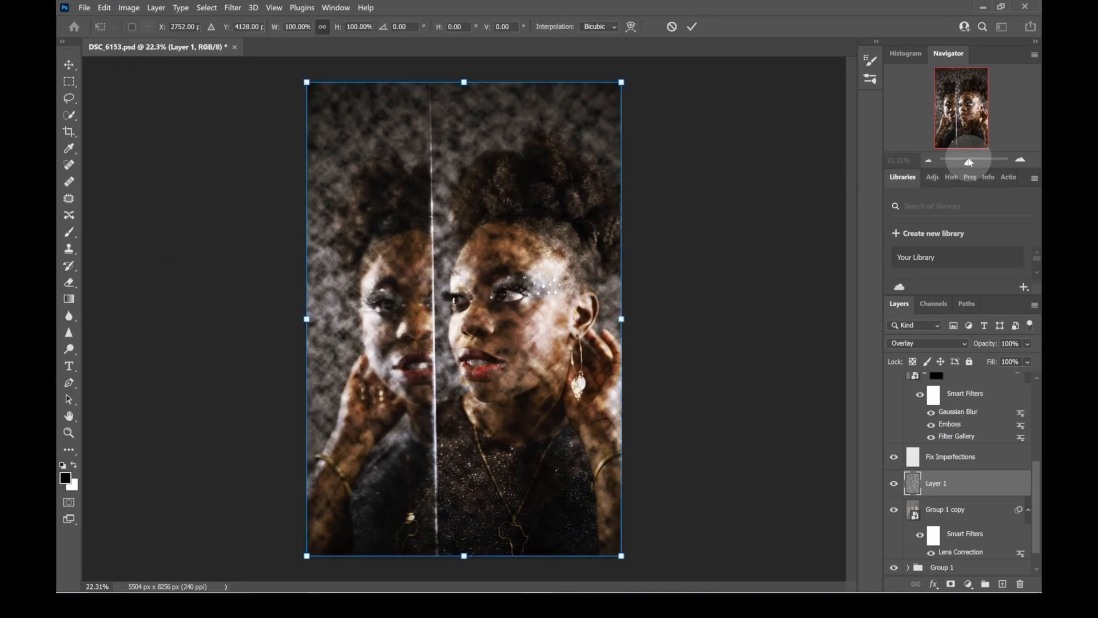
{"action": "left_click_drag", "start_coordinate": [967, 166], "coordinate": [966, 164]}
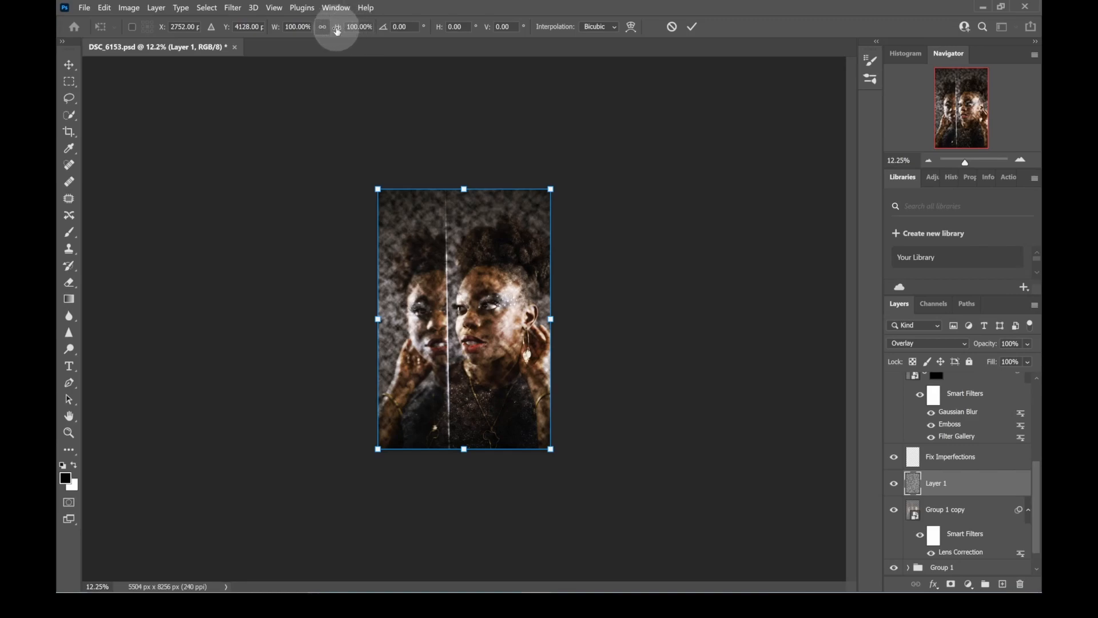
{"action": "left_click_drag", "start_coordinate": [338, 30], "coordinate": [351, 93]}
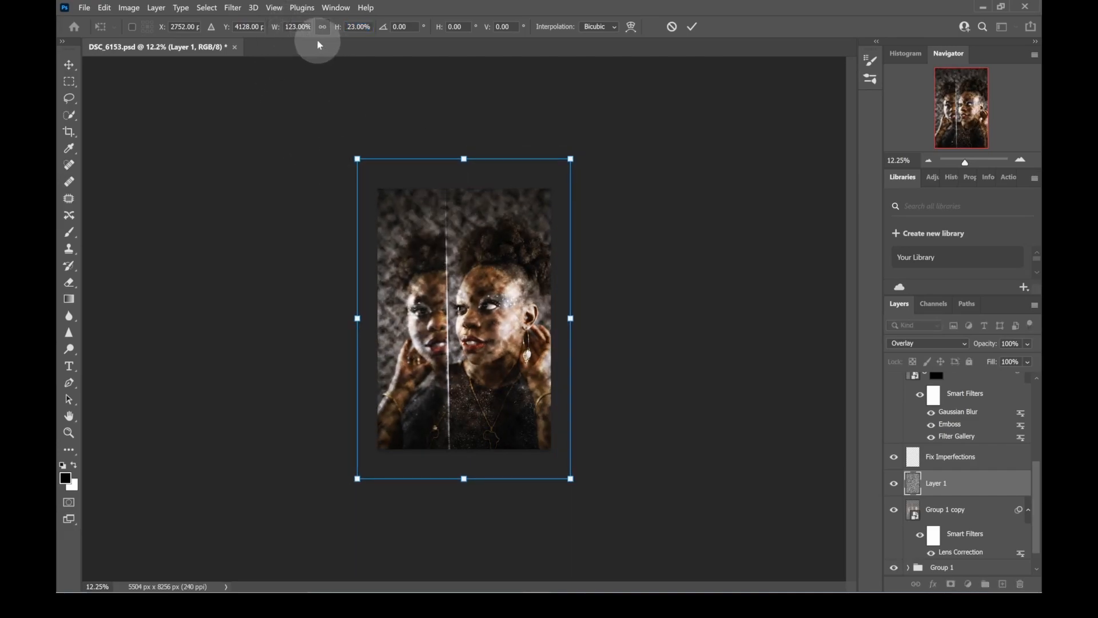
{"action": "left_click_drag", "start_coordinate": [338, 29], "coordinate": [711, 40]}
- Reposition the enlarged clouds over the portrait to about X 7415 px, Y 3928 px and apply the transform
{"action": "left_click_drag", "start_coordinate": [488, 275], "coordinate": [555, 256]}
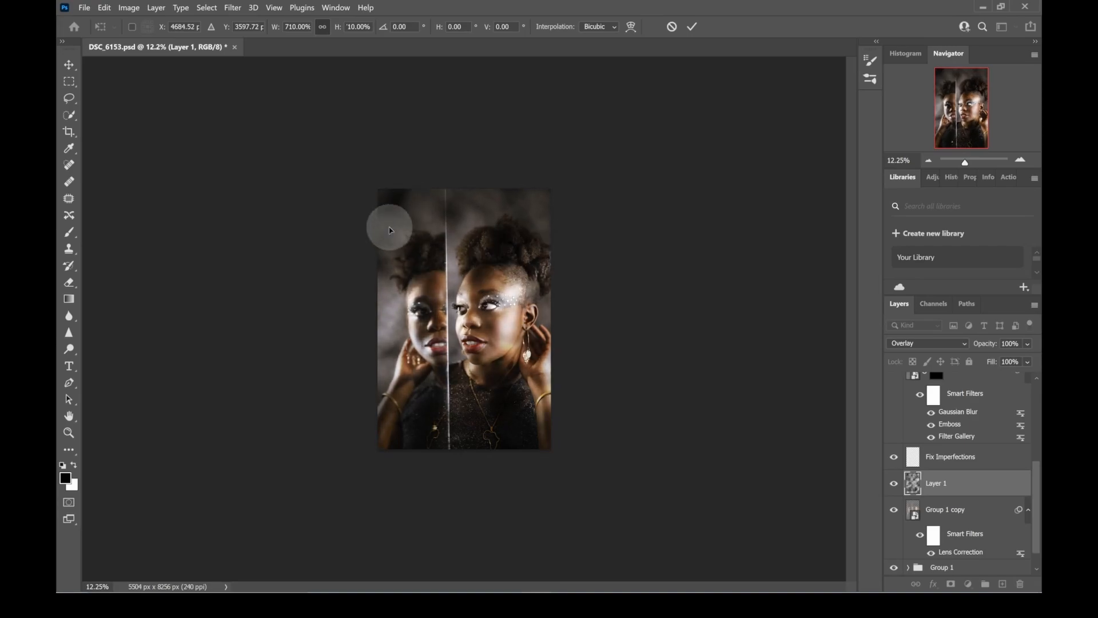
{"action": "left_click_drag", "start_coordinate": [420, 218], "coordinate": [456, 224]}
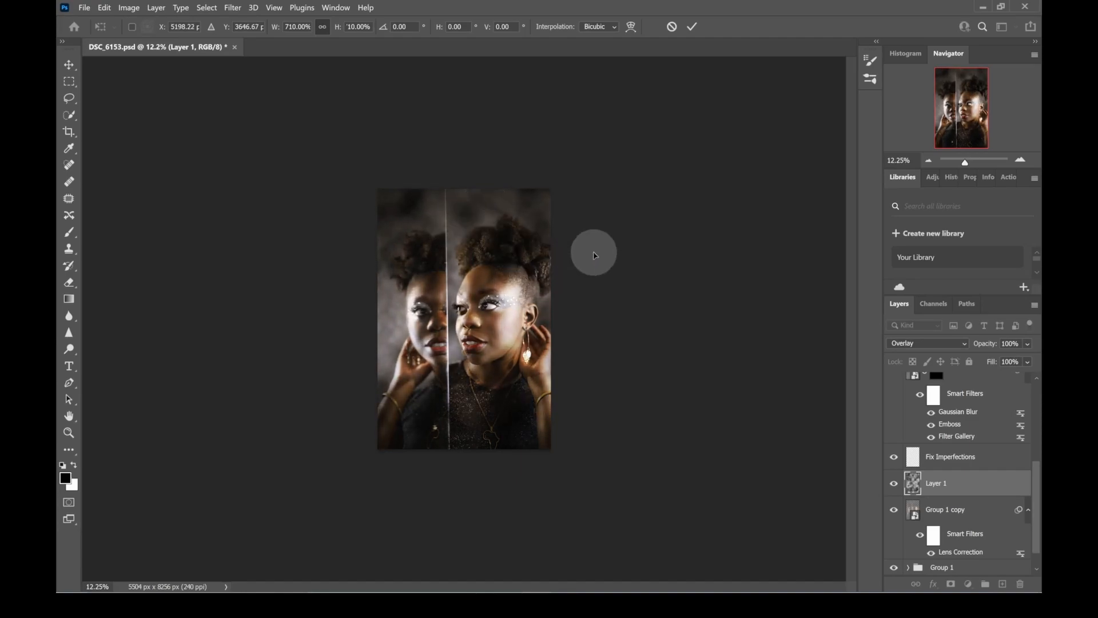
{"action": "left_click_drag", "start_coordinate": [965, 162], "coordinate": [970, 166]}
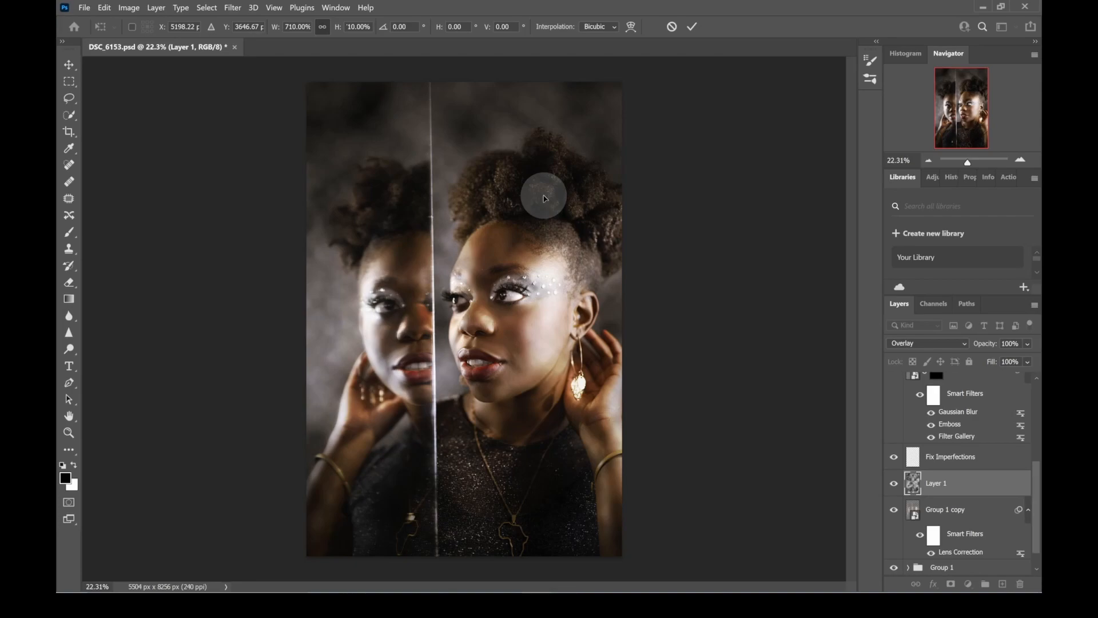
{"action": "left_click_drag", "start_coordinate": [391, 130], "coordinate": [564, 130]}
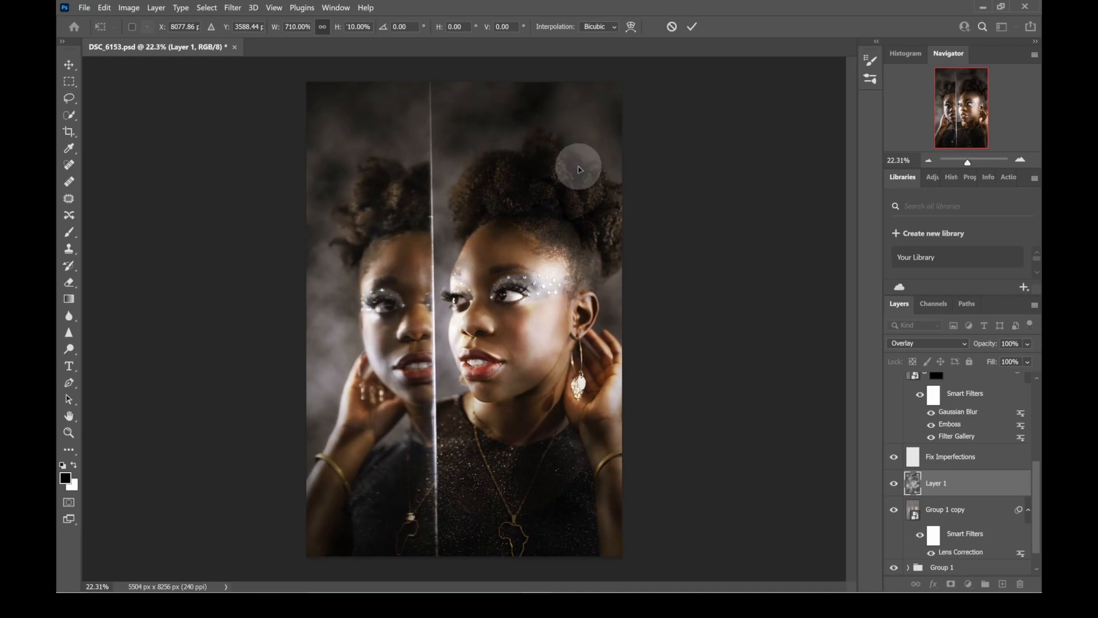
{"action": "left_click_drag", "start_coordinate": [529, 127], "coordinate": [503, 130]}
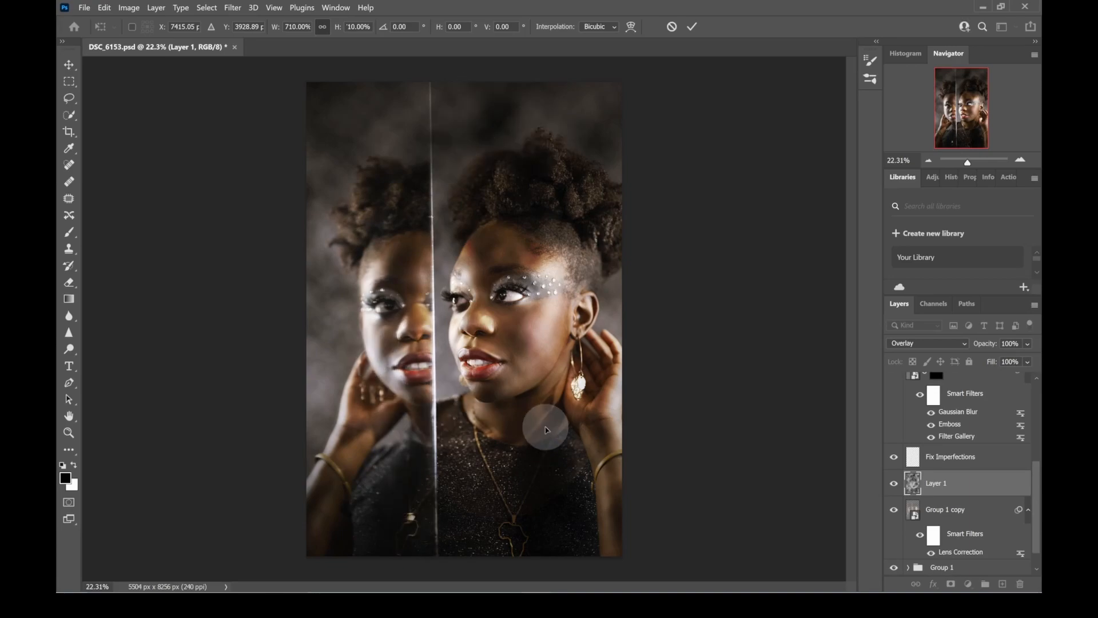
{"action": "left_click", "coordinate": [694, 25]}
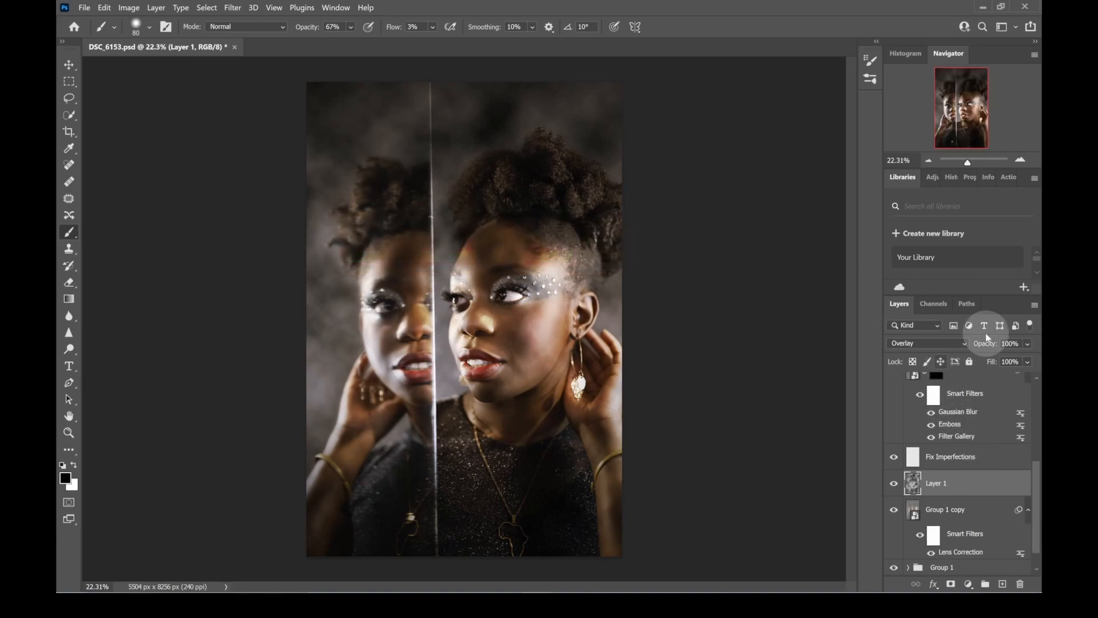
- Lower the opacity of the Layer 1 clouds to 68%
{"action": "left_click", "coordinate": [1028, 343]}
{"action": "left_click_drag", "start_coordinate": [1011, 363], "coordinate": [1010, 362]}
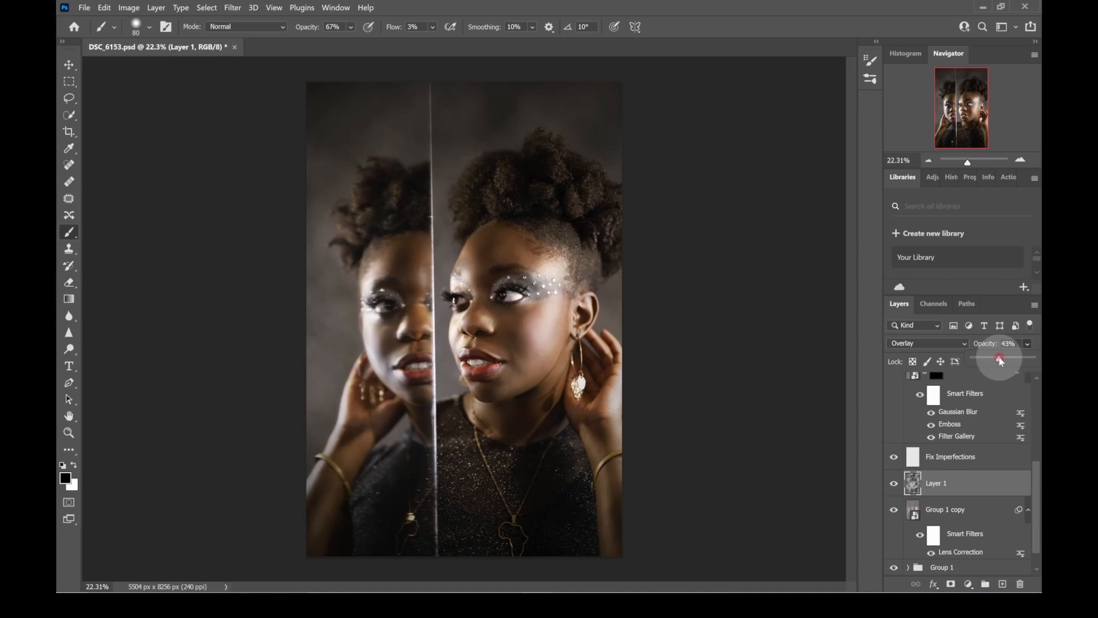
{"action": "left_click_drag", "start_coordinate": [1003, 360], "coordinate": [1016, 369]}
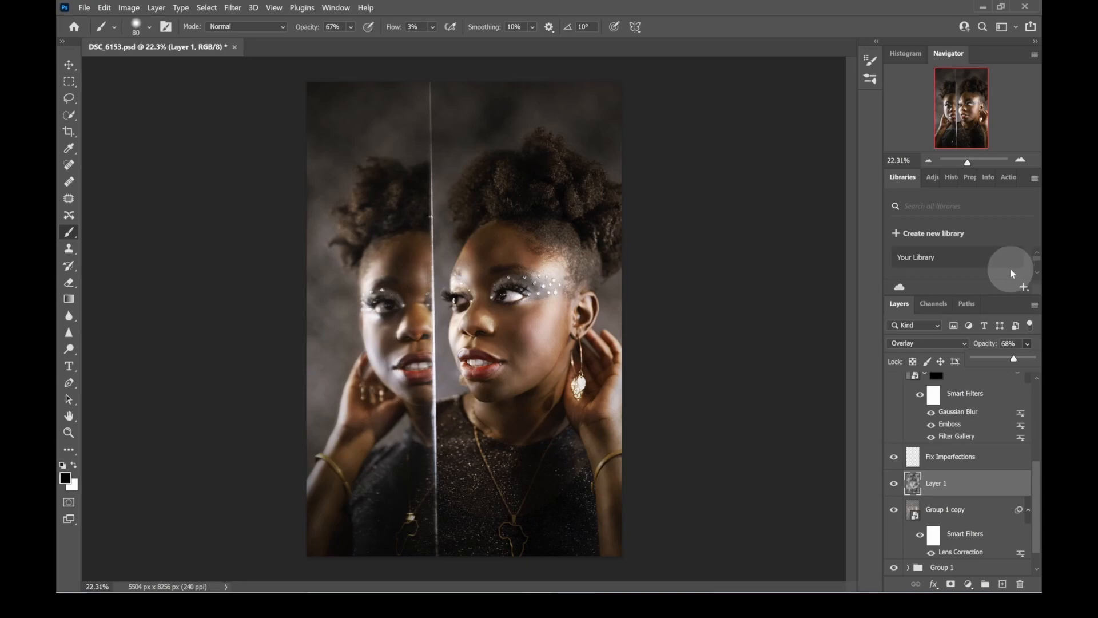
- Reopen the Lens Correction smart filter on Group 1 copy and set the vignette midpoint to 0
{"action": "left_click_drag", "start_coordinate": [1038, 492], "coordinate": [1040, 520]}
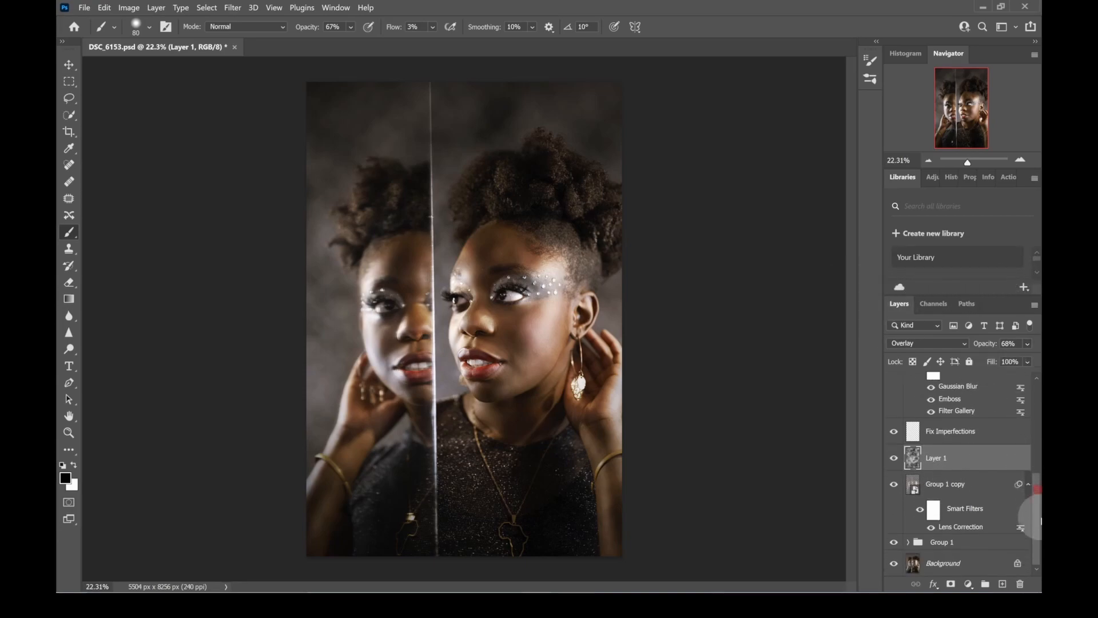
{"action": "left_click", "coordinate": [969, 527]}
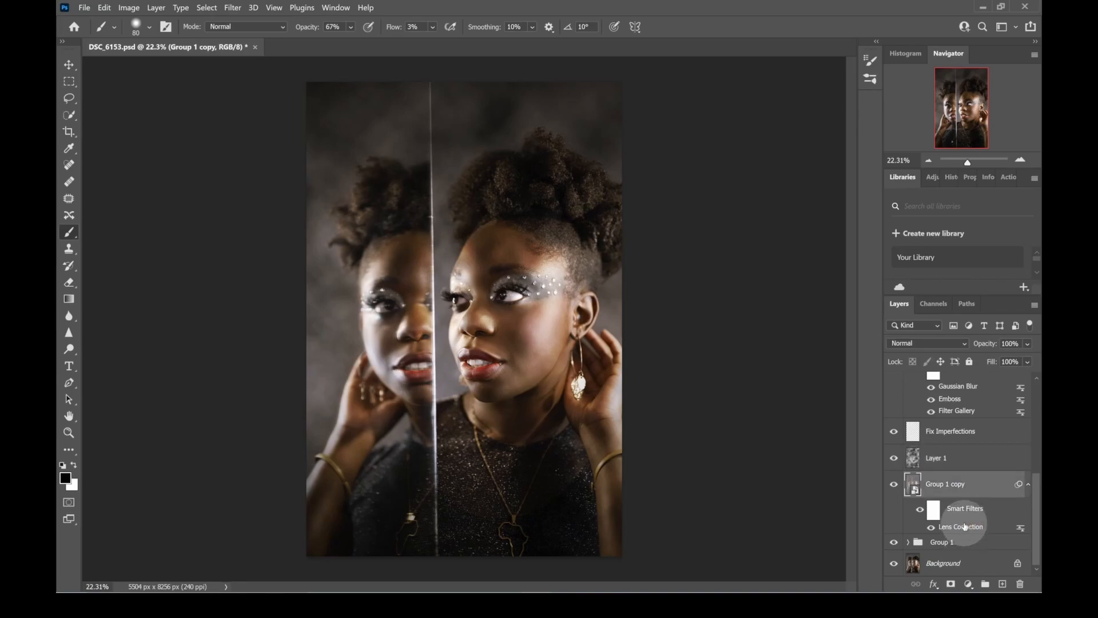
{"action": "left_click", "coordinate": [981, 461]}
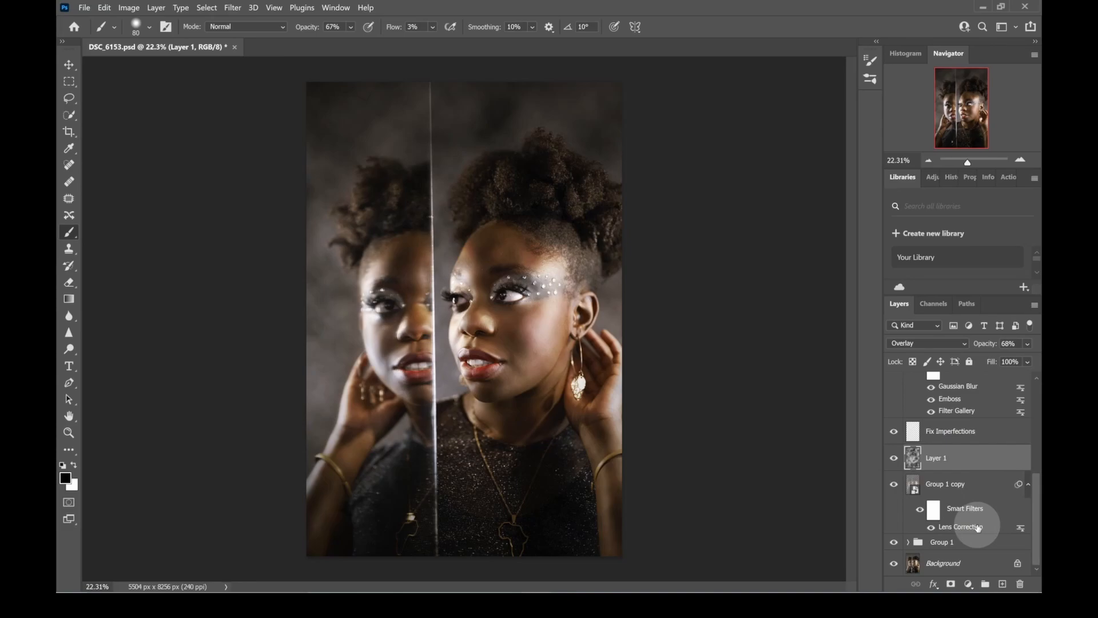
{"action": "left_click", "coordinate": [976, 526]}
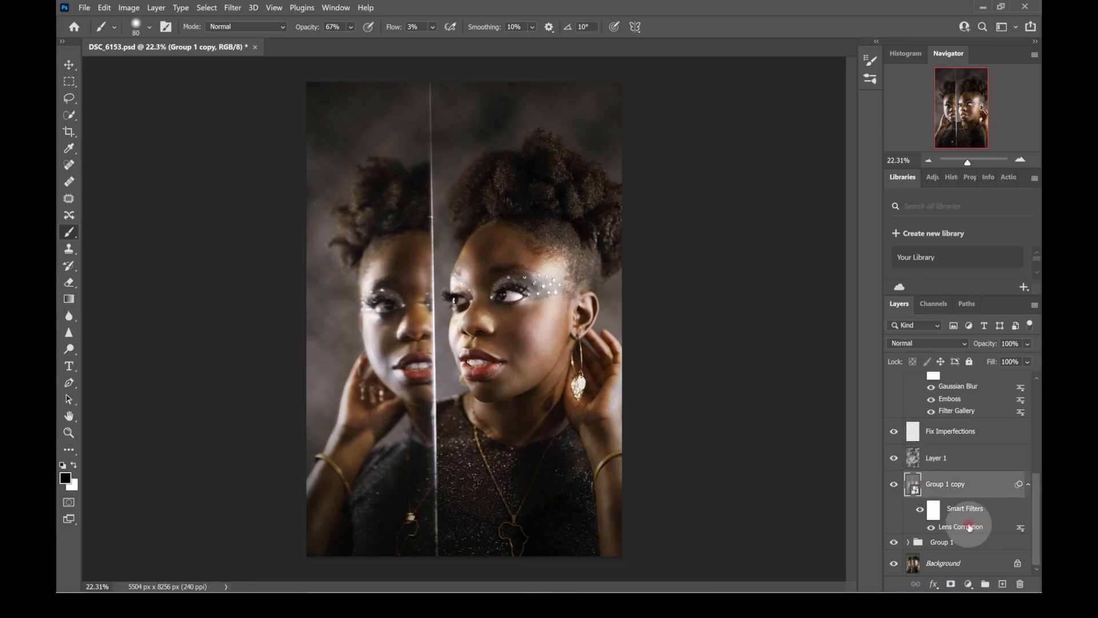
{"action": "double_click", "coordinate": [970, 526]}
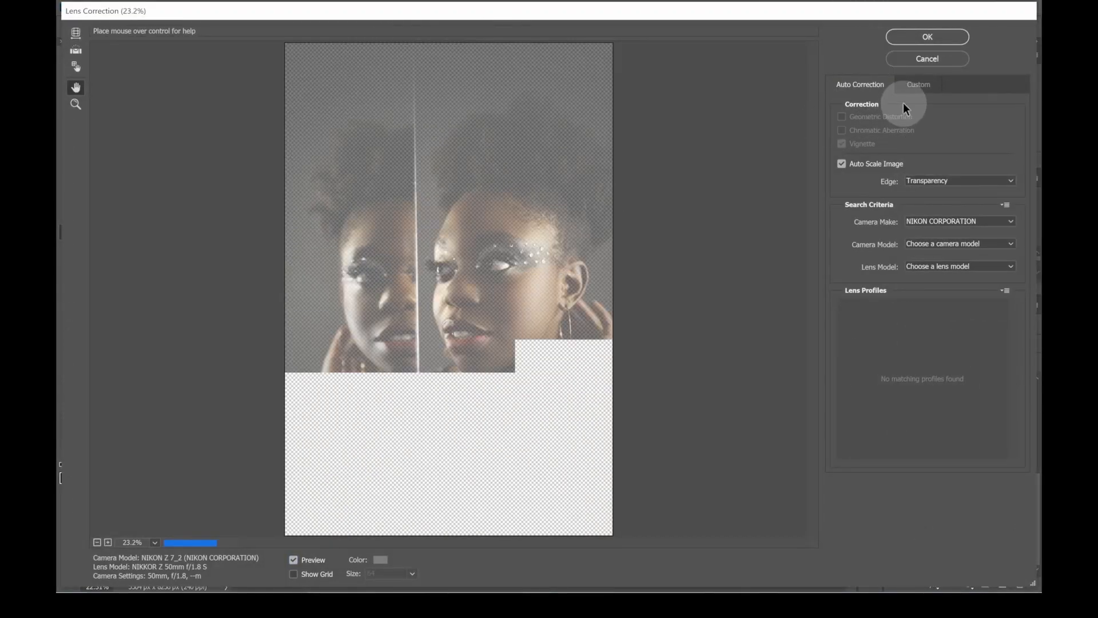
{"action": "left_click", "coordinate": [918, 85]}
{"action": "left_click_drag", "start_coordinate": [928, 325], "coordinate": [878, 330]}
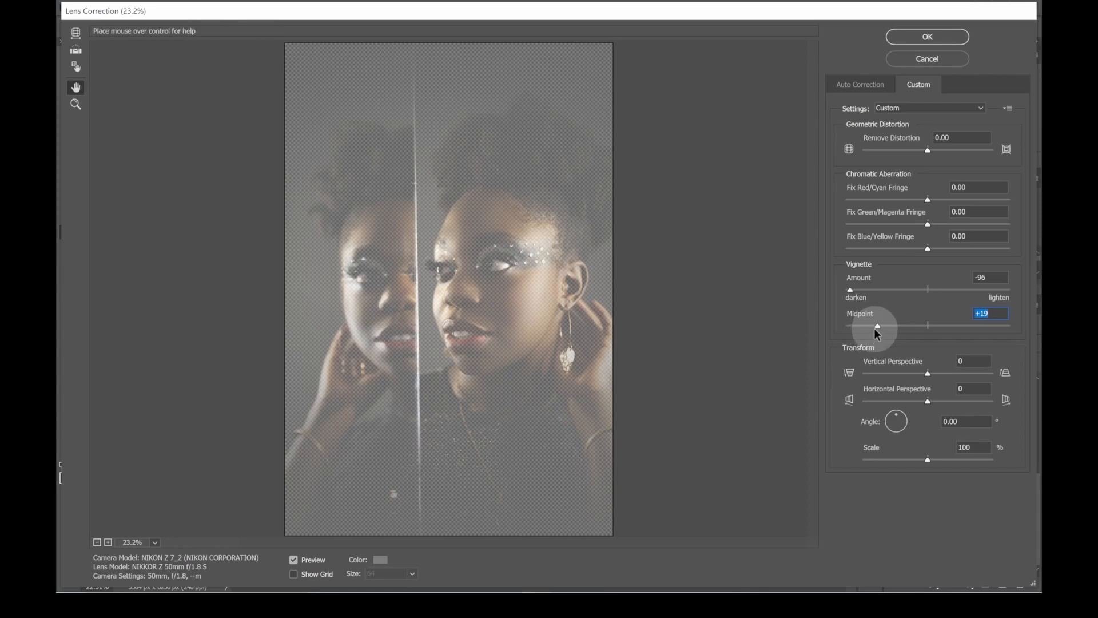
{"action": "left_click_drag", "start_coordinate": [878, 326], "coordinate": [848, 322]}
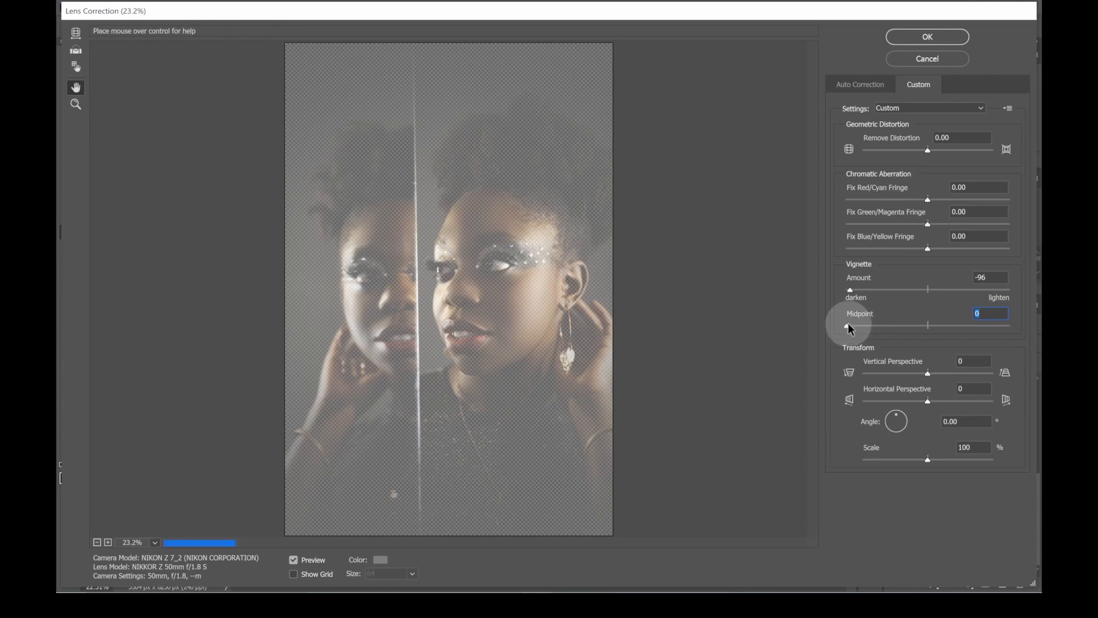
{"action": "left_click", "coordinate": [917, 39]}
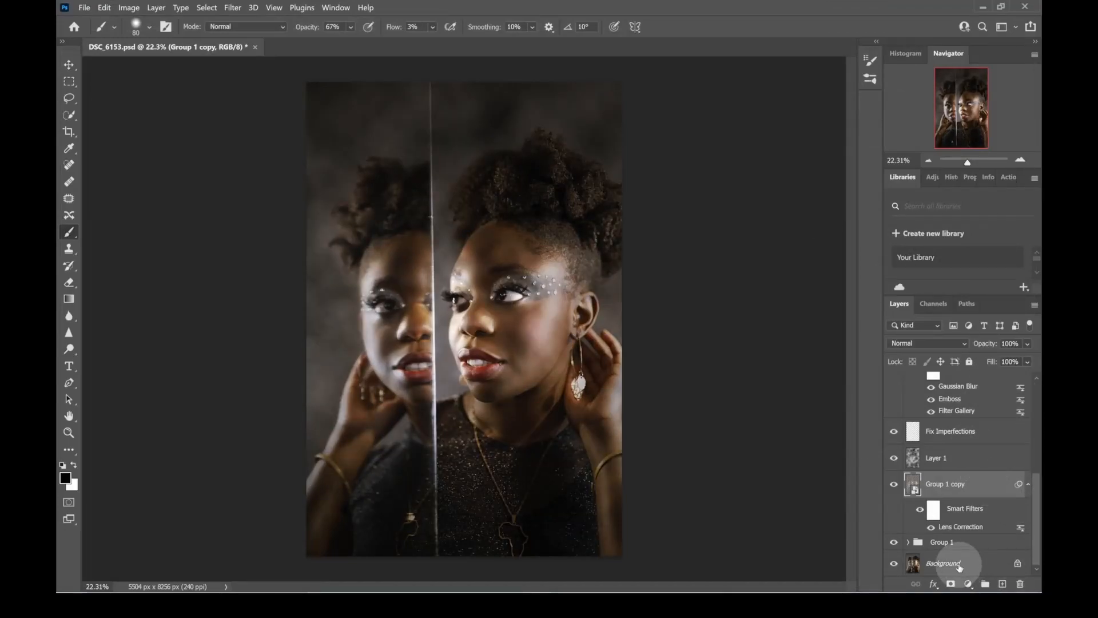
- Add a layer mask to Layer 1 and set the brush flow to 70%
{"action": "left_click", "coordinate": [942, 459]}
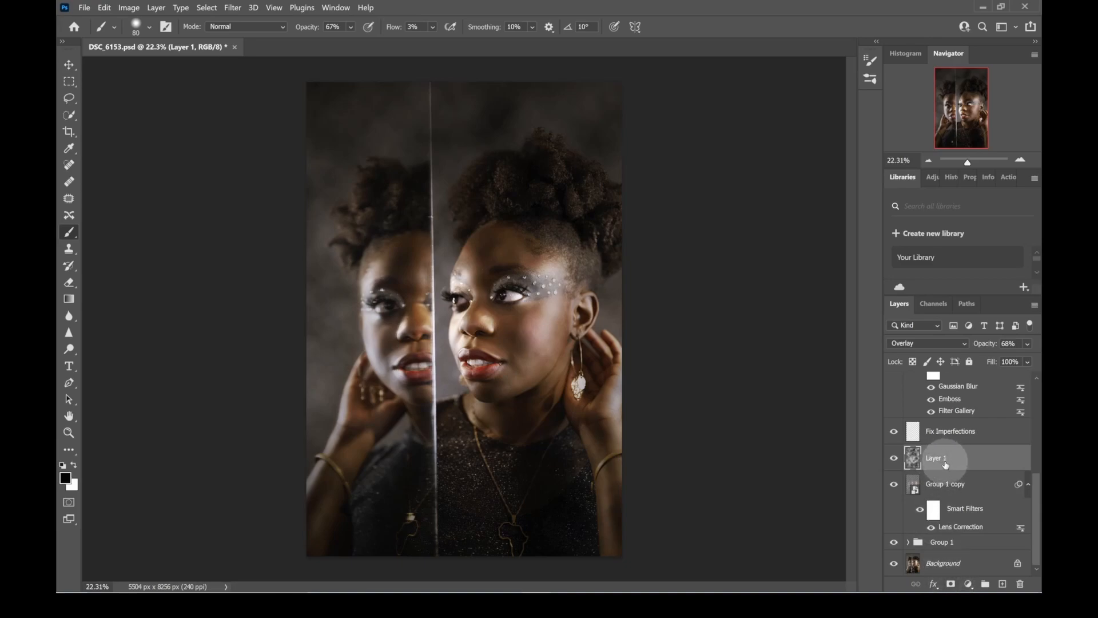
{"action": "left_click", "coordinate": [948, 585]}
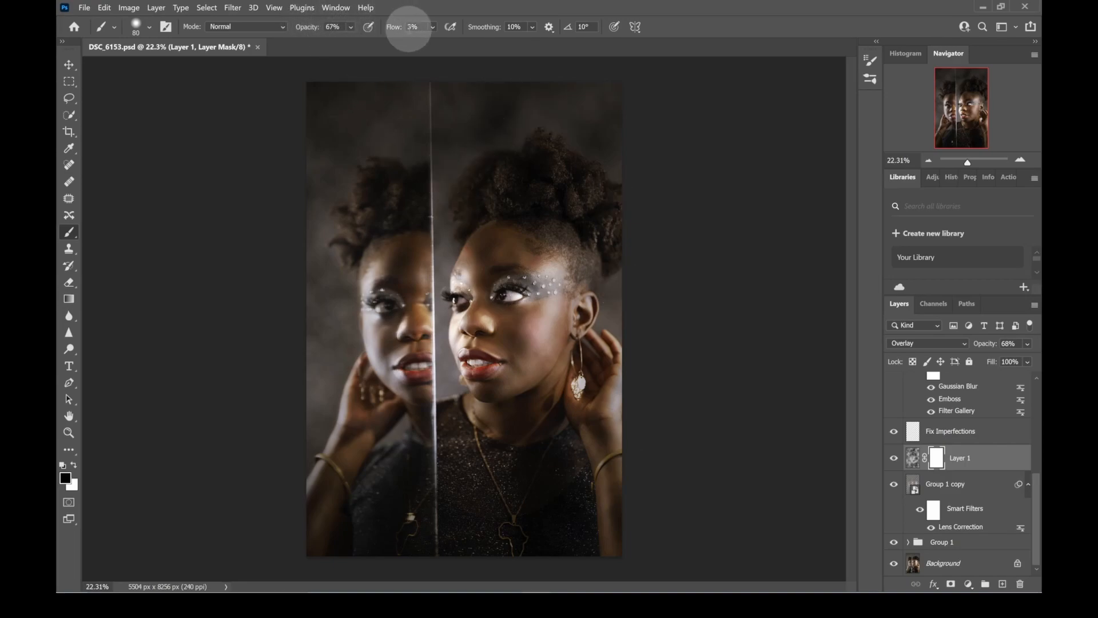
{"action": "left_click", "coordinate": [405, 27]}
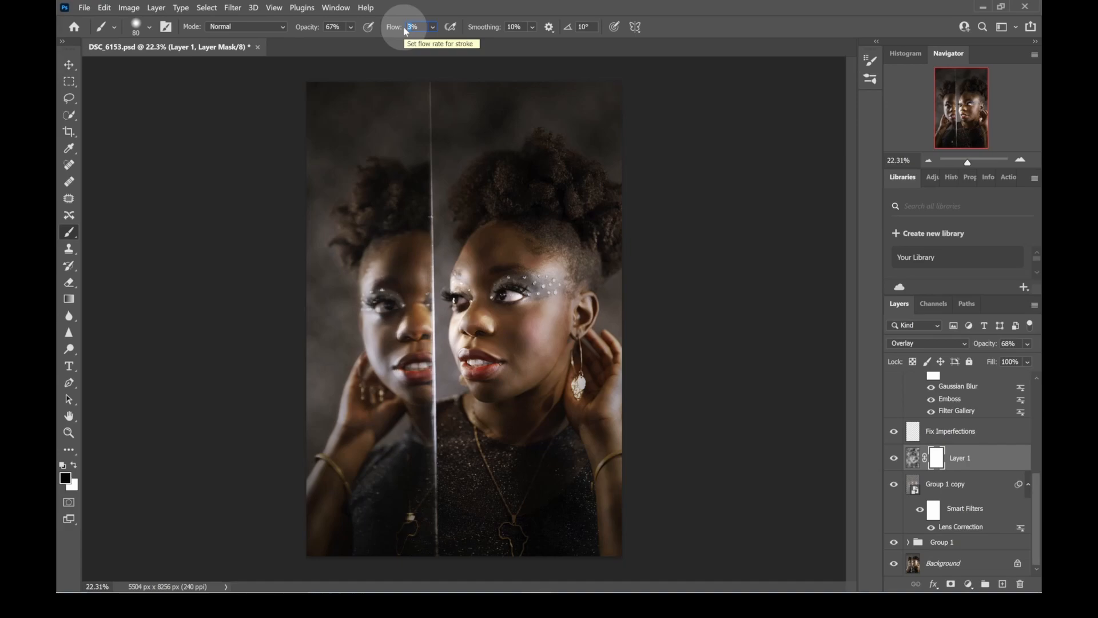
{"action": "type", "text": "70"}
- Paint black on Layer 1's mask with a soft brush enlarged to about 1800 px, hiding the clouds over both faces and the neck
{"action": "key", "text": "bracketright"}
{"action": "key", "text": "bracketright"}
{"action": "key", "text": "bracketright"}
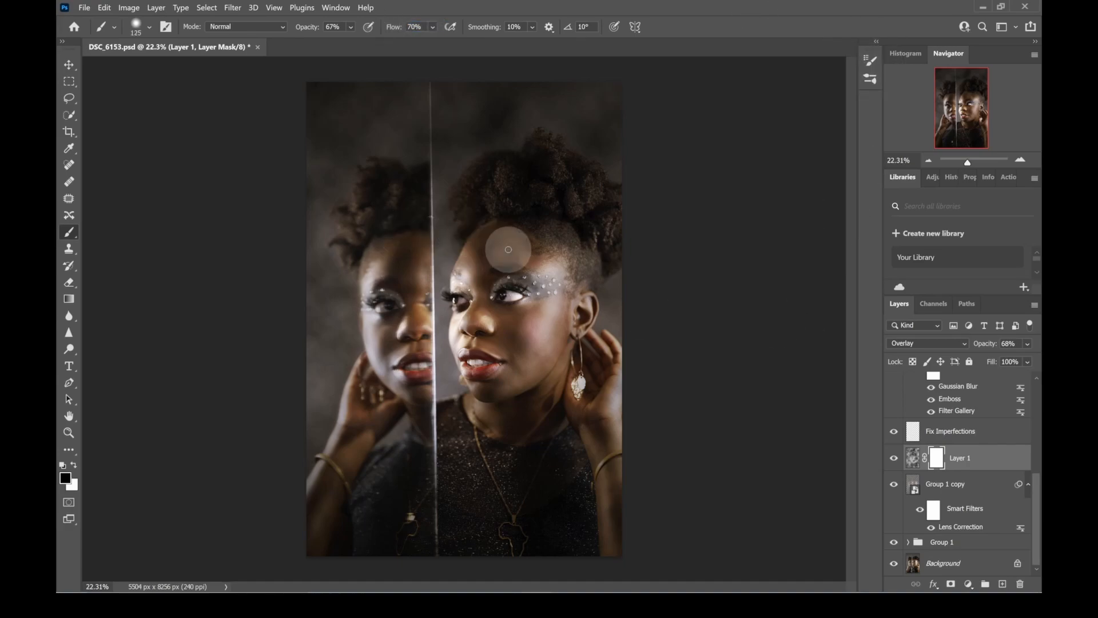
{"action": "key", "text": "bracketright"}
{"action": "key", "text": "bracketright"}
{"action": "key", "text": "bracketright"}
{"action": "key", "text": "bracketright"}
{"action": "key", "text": "bracketright"}
{"action": "key", "text": "bracketright"}
{"action": "key", "text": "bracketright"}
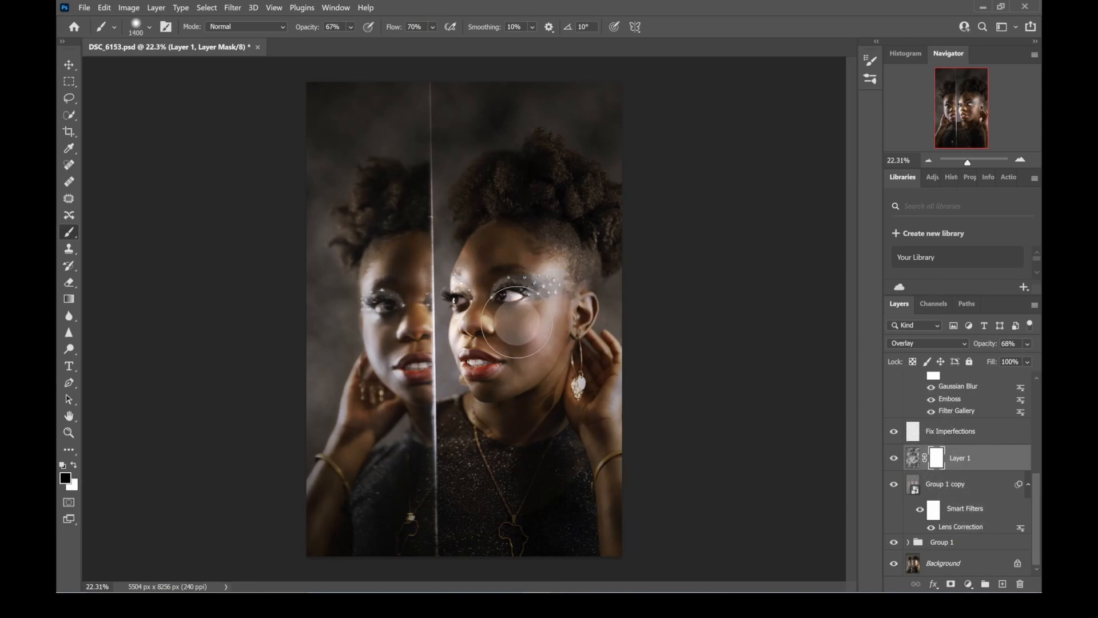
{"action": "key", "text": "bracketright"}
{"action": "key", "text": "bracketright"}
{"action": "key", "text": "bracketright"}
{"action": "mouse_move", "coordinate": [505, 258]}
{"action": "left_mouse_down"}
{"action": "mouse_move", "coordinate": [496, 278]}
{"action": "mouse_move", "coordinate": [511, 292]}
{"action": "left_mouse_up"}
{"action": "key", "text": "bracketright"}
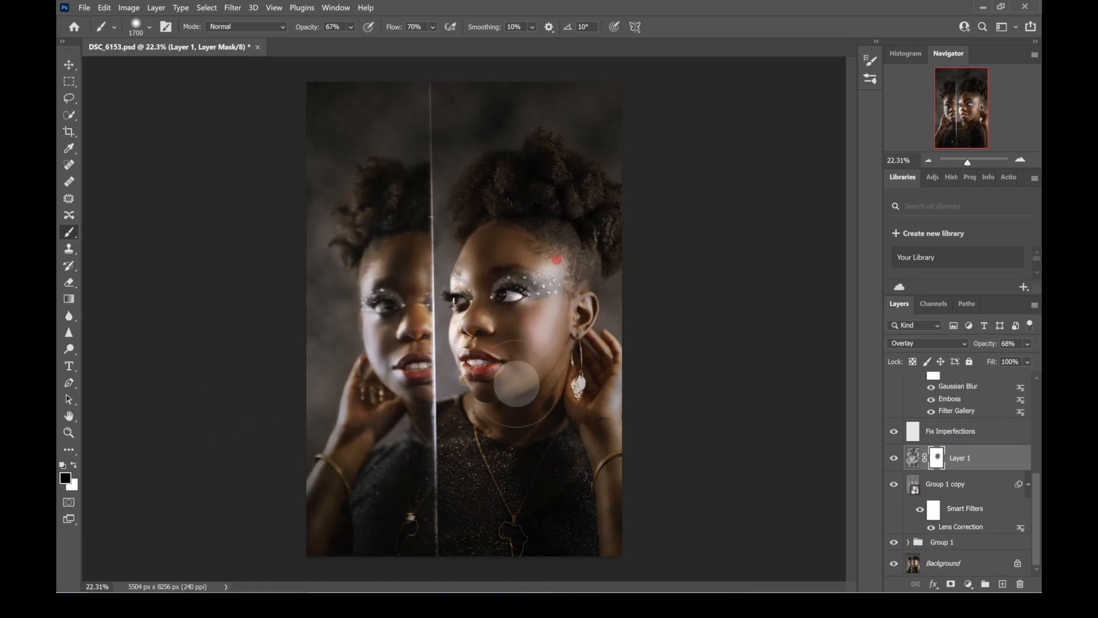
{"action": "mouse_move", "coordinate": [419, 290]}
{"action": "left_mouse_down"}
{"action": "mouse_move", "coordinate": [411, 269]}
{"action": "mouse_move", "coordinate": [387, 281]}
{"action": "mouse_move", "coordinate": [341, 332]}
{"action": "left_mouse_up"}
{"action": "mouse_move", "coordinate": [420, 298]}
{"action": "left_mouse_down"}
{"action": "mouse_move", "coordinate": [393, 345]}
{"action": "mouse_move", "coordinate": [414, 360]}
{"action": "left_mouse_up"}
{"action": "mouse_move", "coordinate": [572, 331]}
{"action": "left_mouse_down"}
{"action": "mouse_move", "coordinate": [590, 290]}
{"action": "mouse_move", "coordinate": [549, 326]}
{"action": "left_mouse_up"}
{"action": "left_click_drag", "start_coordinate": [527, 187], "coordinate": [584, 205]}
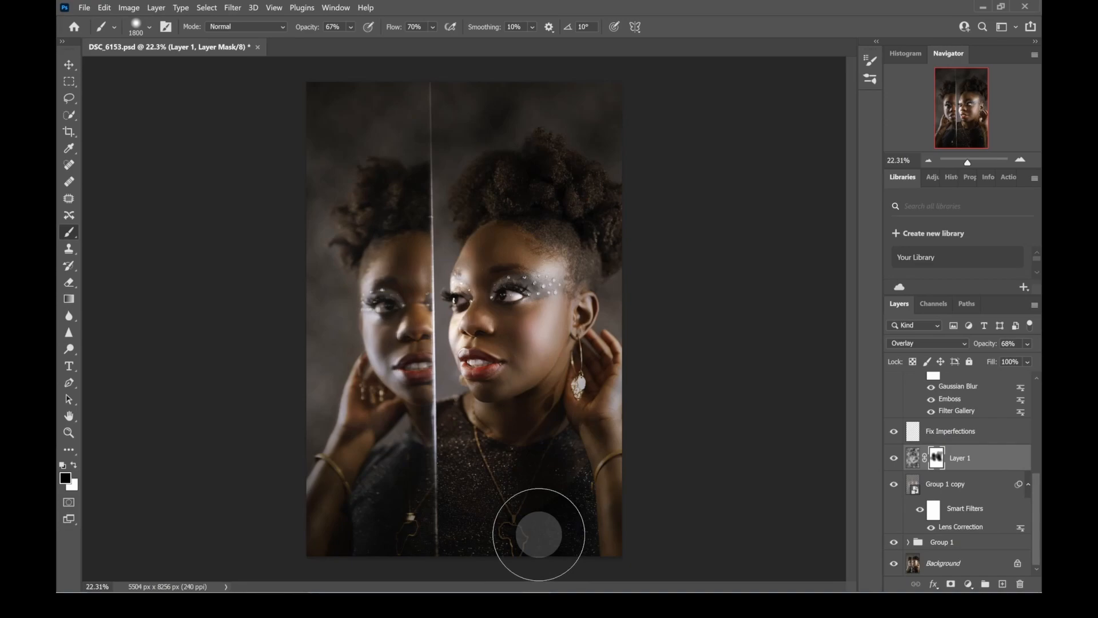
{"action": "mouse_move", "coordinate": [513, 402]}
{"action": "left_mouse_down"}
{"action": "mouse_move", "coordinate": [510, 431]}
{"action": "mouse_move", "coordinate": [495, 406]}
{"action": "mouse_move", "coordinate": [525, 400]}
{"action": "left_mouse_up"}
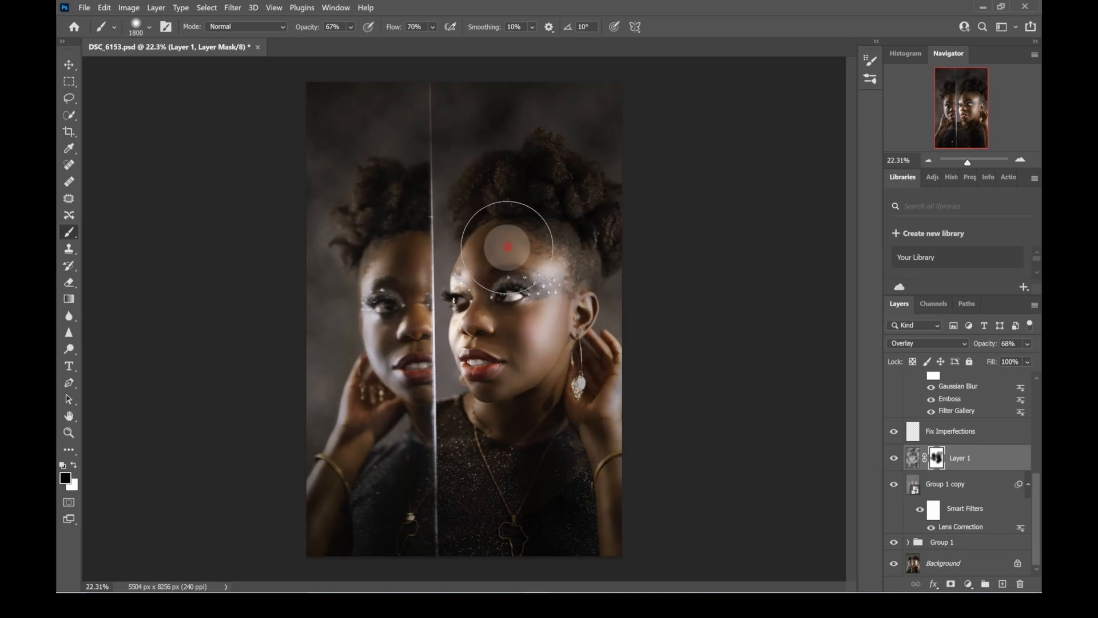
{"action": "mouse_move", "coordinate": [392, 343]}
{"action": "left_mouse_down"}
{"action": "mouse_move", "coordinate": [395, 329]}
{"action": "mouse_move", "coordinate": [423, 378]}
{"action": "mouse_move", "coordinate": [424, 452]}
{"action": "mouse_move", "coordinate": [391, 470]}
{"action": "mouse_move", "coordinate": [376, 351]}
{"action": "mouse_move", "coordinate": [427, 402]}
{"action": "mouse_move", "coordinate": [391, 394]}
{"action": "left_mouse_up"}
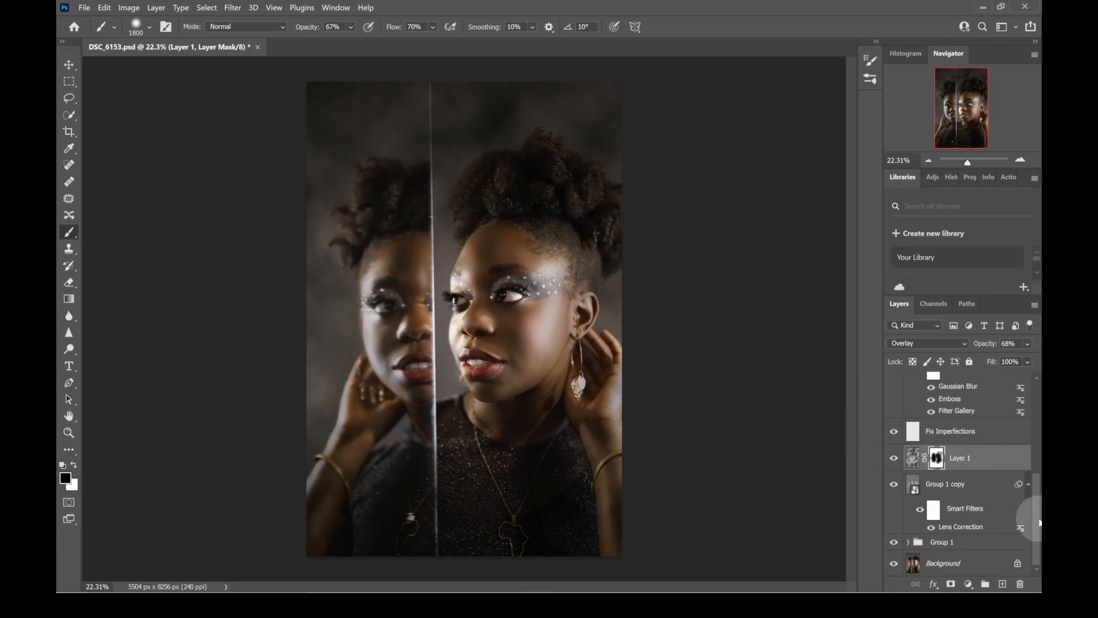
- Paint white on Layer 1's mask with brush sizes down to 700 px, restoring clouds over the hair, between the faces and around the figures
{"action": "left_click", "coordinate": [942, 460], "text": "alt"}
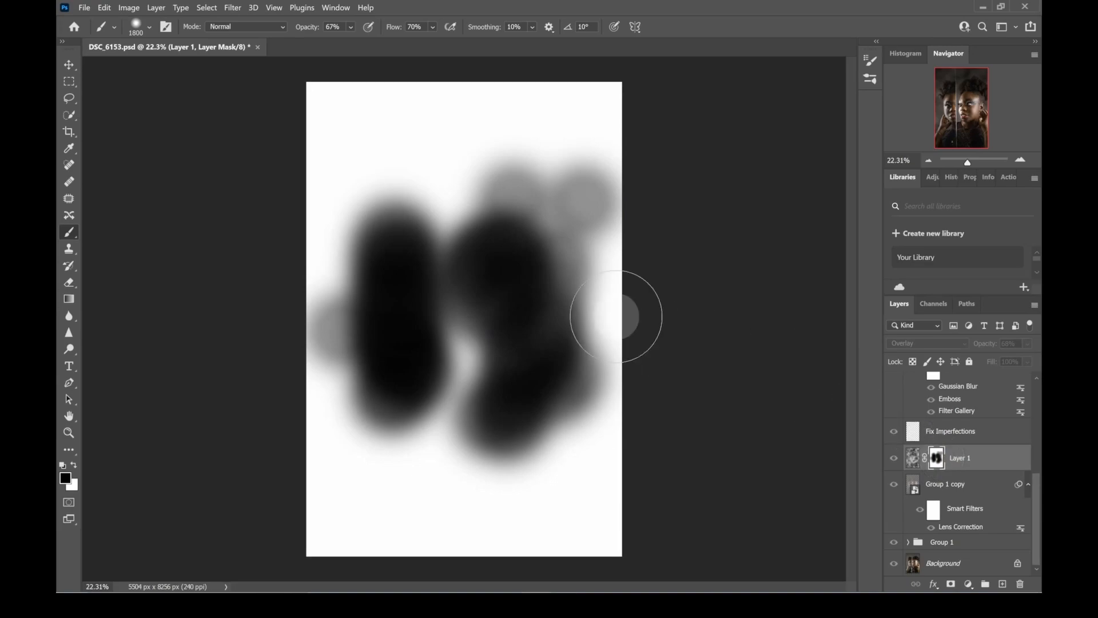
{"action": "left_click", "coordinate": [936, 461], "text": "alt"}
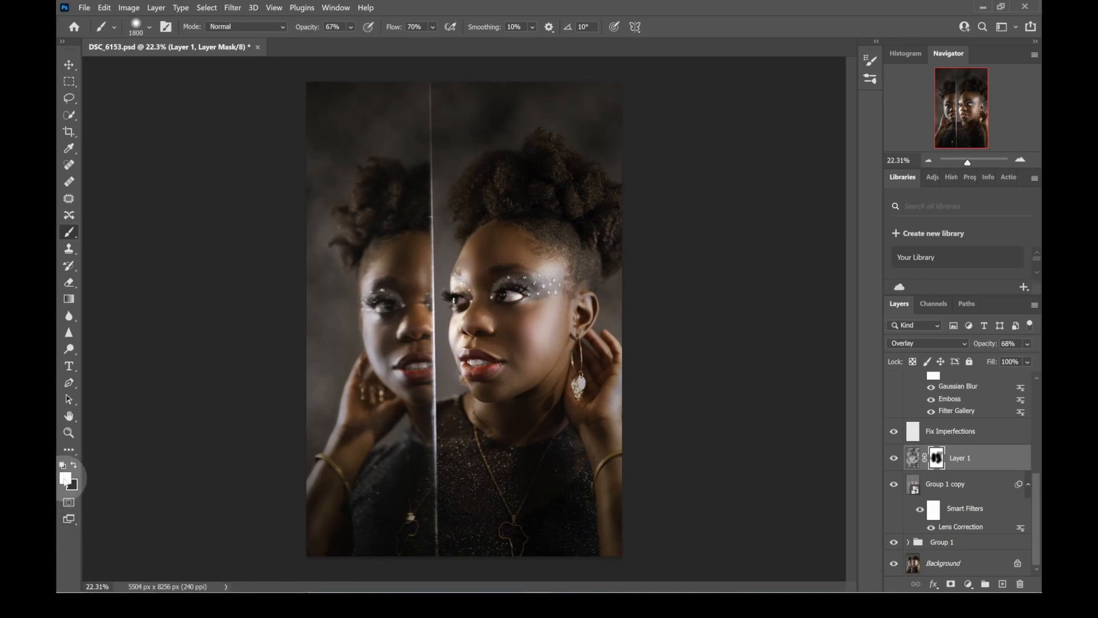
{"action": "key", "text": "x"}
{"action": "key", "text": "x"}
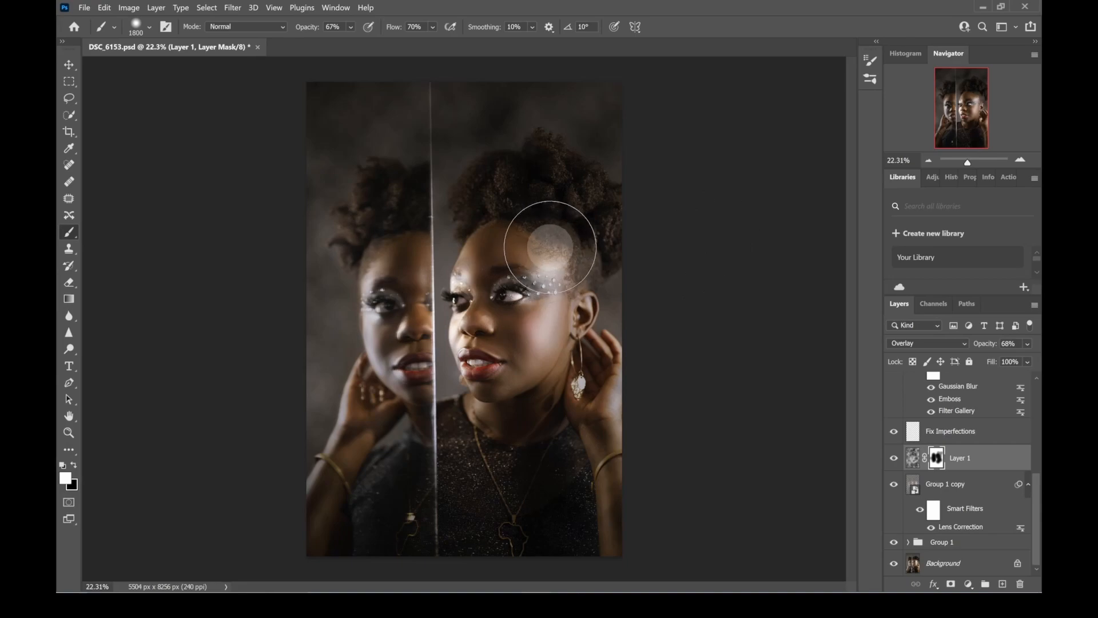
{"action": "key", "text": "bracketleft"}
{"action": "key", "text": "bracketleft"}
{"action": "key", "text": "bracketleft"}
{"action": "key", "text": "bracketleft"}
{"action": "left_click", "coordinate": [964, 460]}
{"action": "key", "text": "bracketright"}
{"action": "left_click_drag", "start_coordinate": [496, 197], "coordinate": [598, 263]}
{"action": "left_click_drag", "start_coordinate": [550, 201], "coordinate": [629, 317]}
{"action": "left_click_drag", "start_coordinate": [616, 262], "coordinate": [620, 268]}
{"action": "key", "text": "bracketleft"}
{"action": "key", "text": "bracketleft"}
{"action": "mouse_move", "coordinate": [456, 223]}
{"action": "left_mouse_down"}
{"action": "mouse_move", "coordinate": [433, 382]}
{"action": "mouse_move", "coordinate": [448, 288]}
{"action": "mouse_move", "coordinate": [439, 313]}
{"action": "mouse_move", "coordinate": [459, 425]}
{"action": "mouse_move", "coordinate": [443, 367]}
{"action": "mouse_move", "coordinate": [452, 403]}
{"action": "mouse_move", "coordinate": [445, 355]}
{"action": "mouse_move", "coordinate": [475, 431]}
{"action": "left_mouse_up"}
{"action": "key", "text": "bracketleft"}
{"action": "key", "text": "bracketleft"}
{"action": "key", "text": "bracketleft"}
{"action": "key", "text": "bracketleft"}
{"action": "key", "text": "bracketleft"}
{"action": "key", "text": "bracketleft"}
{"action": "mouse_move", "coordinate": [578, 380]}
{"action": "left_mouse_down"}
{"action": "mouse_move", "coordinate": [544, 414]}
{"action": "mouse_move", "coordinate": [539, 399]}
{"action": "mouse_move", "coordinate": [504, 417]}
{"action": "mouse_move", "coordinate": [493, 437]}
{"action": "left_mouse_up"}
{"action": "mouse_move", "coordinate": [537, 383]}
{"action": "left_mouse_down"}
{"action": "mouse_move", "coordinate": [588, 353]}
{"action": "mouse_move", "coordinate": [605, 380]}
{"action": "left_mouse_up"}
{"action": "left_click_drag", "start_coordinate": [534, 136], "coordinate": [384, 191]}
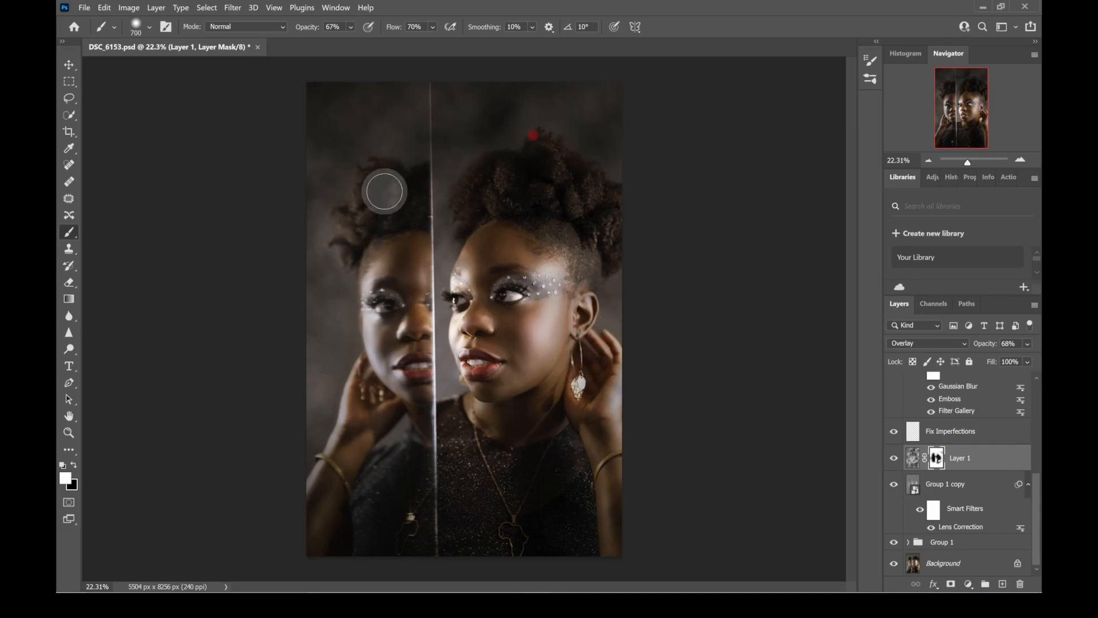
{"action": "left_click_drag", "start_coordinate": [316, 336], "coordinate": [323, 397]}
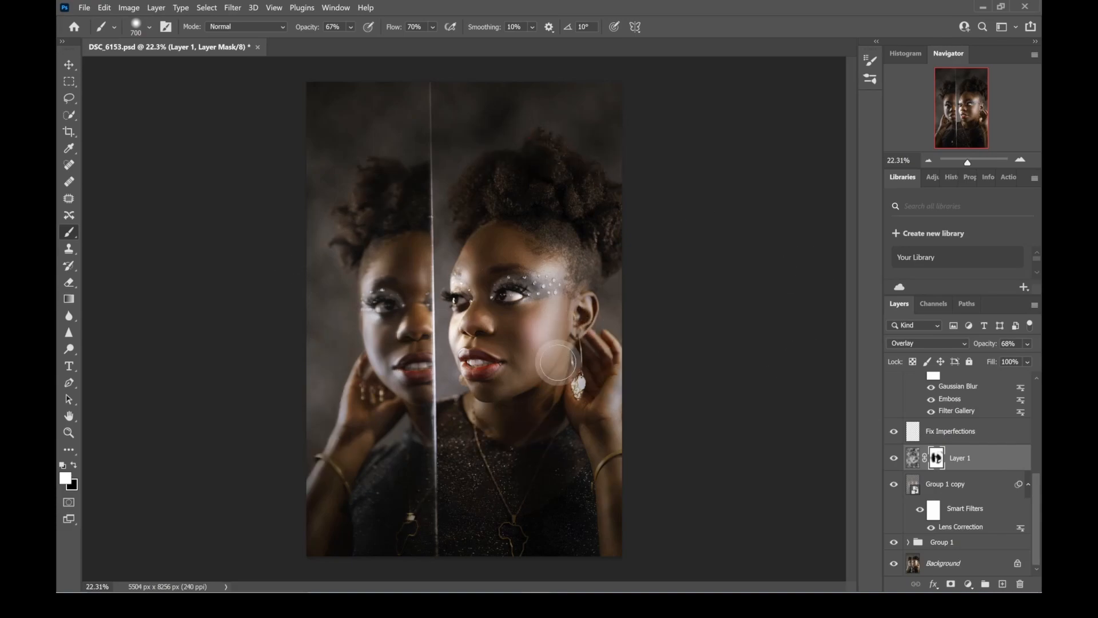
{"action": "left_click_drag", "start_coordinate": [574, 319], "coordinate": [561, 364]}
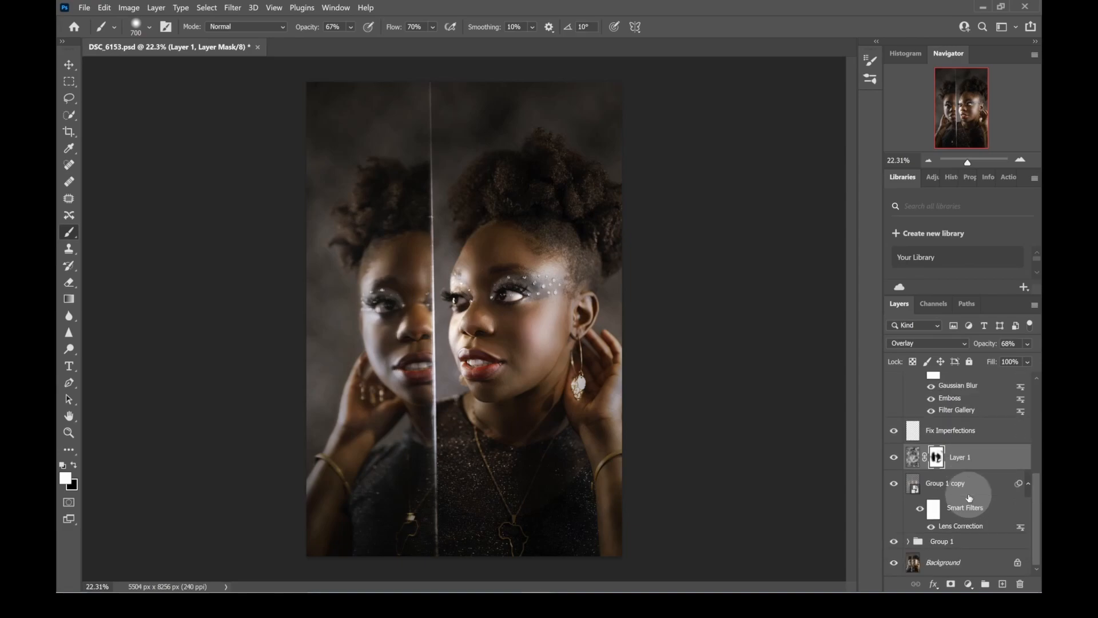
- Try lowering the opacity of Layer 1's clouds texture to 60%, and return it to 68%
{"action": "scroll", "coordinate": [970, 496], "scroll_direction": "up", "scroll_amount": 3}
{"action": "scroll", "coordinate": [969, 492], "scroll_direction": "down", "scroll_amount": 3}
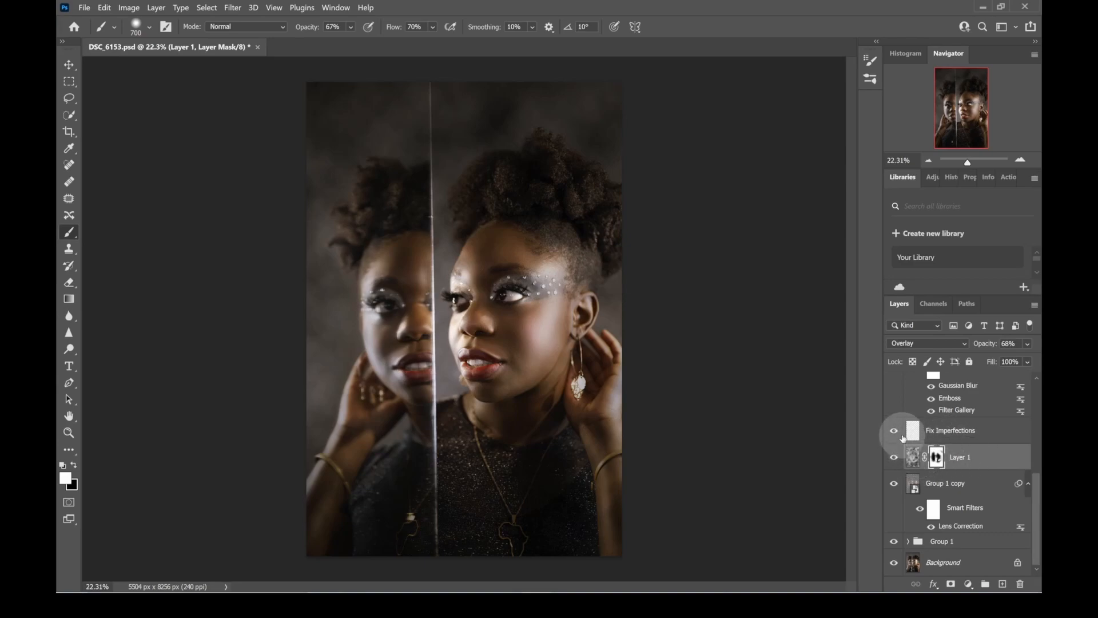
{"action": "left_click", "coordinate": [959, 434]}
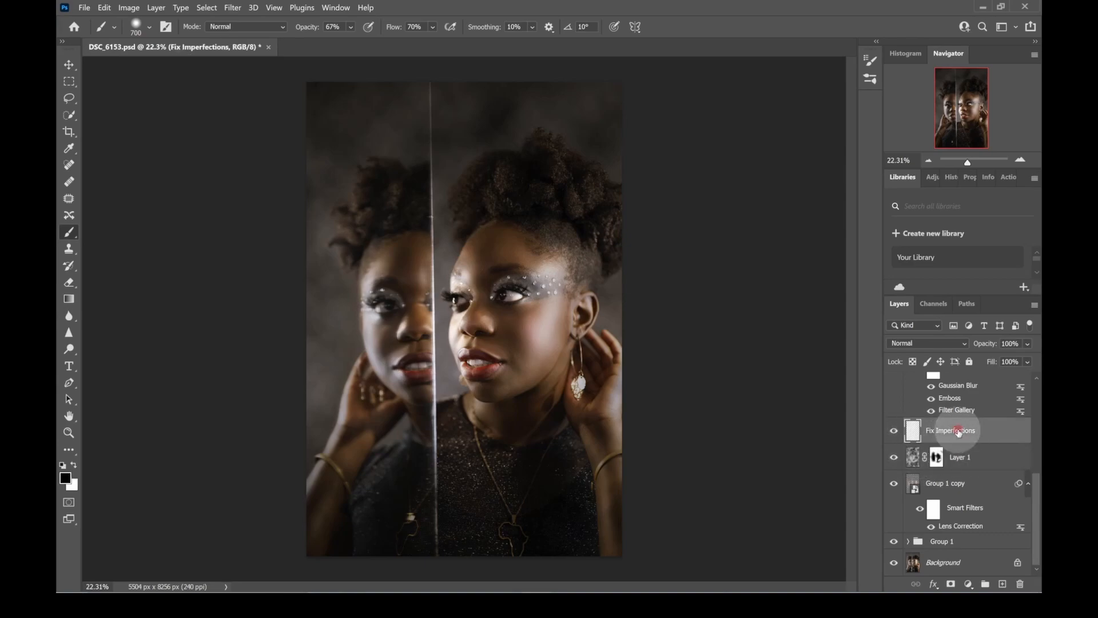
{"action": "left_click", "coordinate": [1013, 459]}
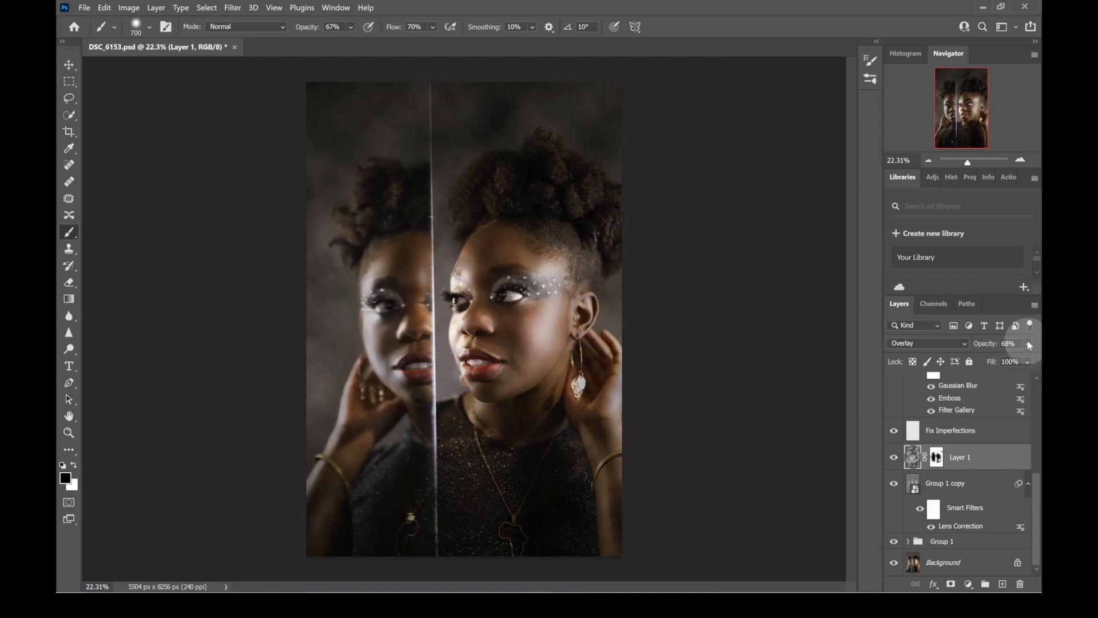
{"action": "mouse_move", "coordinate": [1023, 364]}
{"action": "left_mouse_down"}
{"action": "mouse_move", "coordinate": [992, 360]}
{"action": "mouse_move", "coordinate": [1019, 360]}
{"action": "left_mouse_up"}
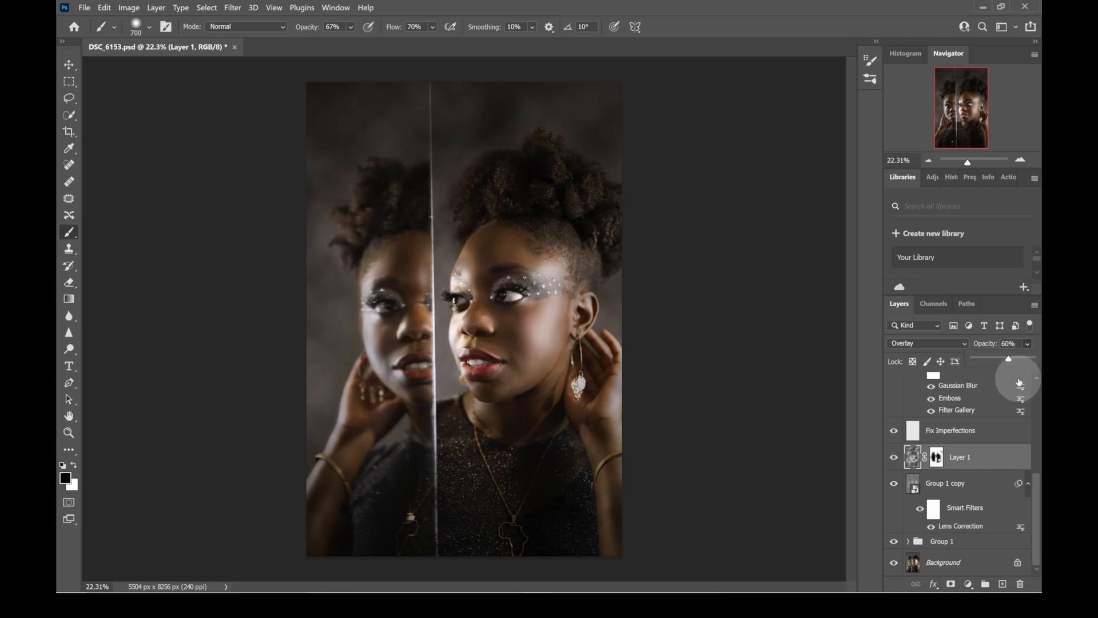
{"action": "left_click_drag", "start_coordinate": [1010, 360], "coordinate": [1016, 359]}
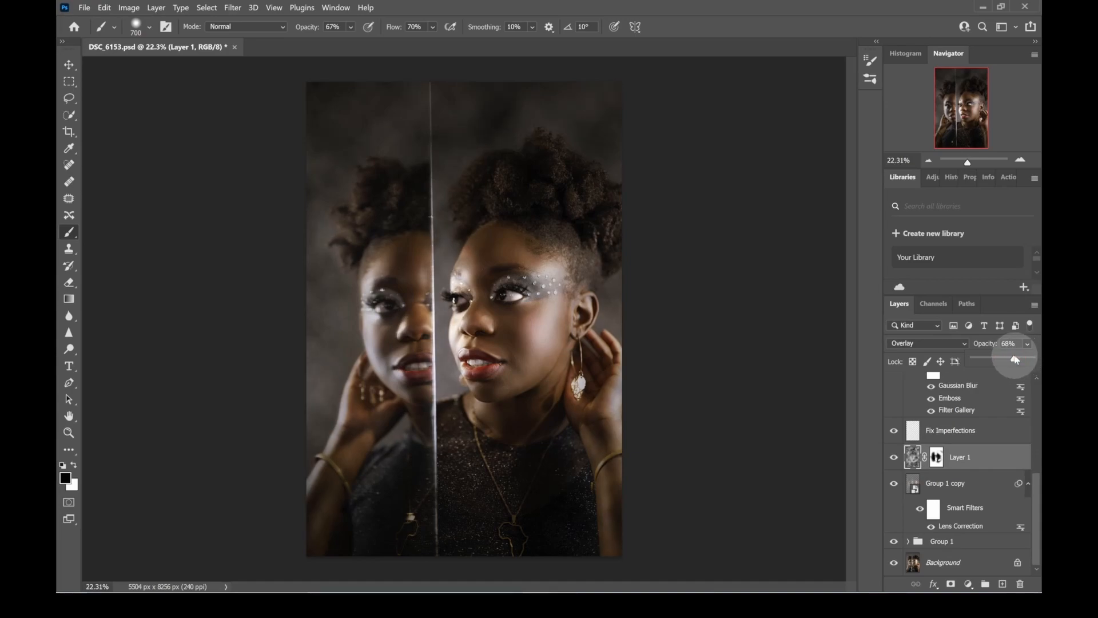
- Select the Group 1 copy layer and review the adjustment layers above it
{"action": "left_click", "coordinate": [982, 491]}
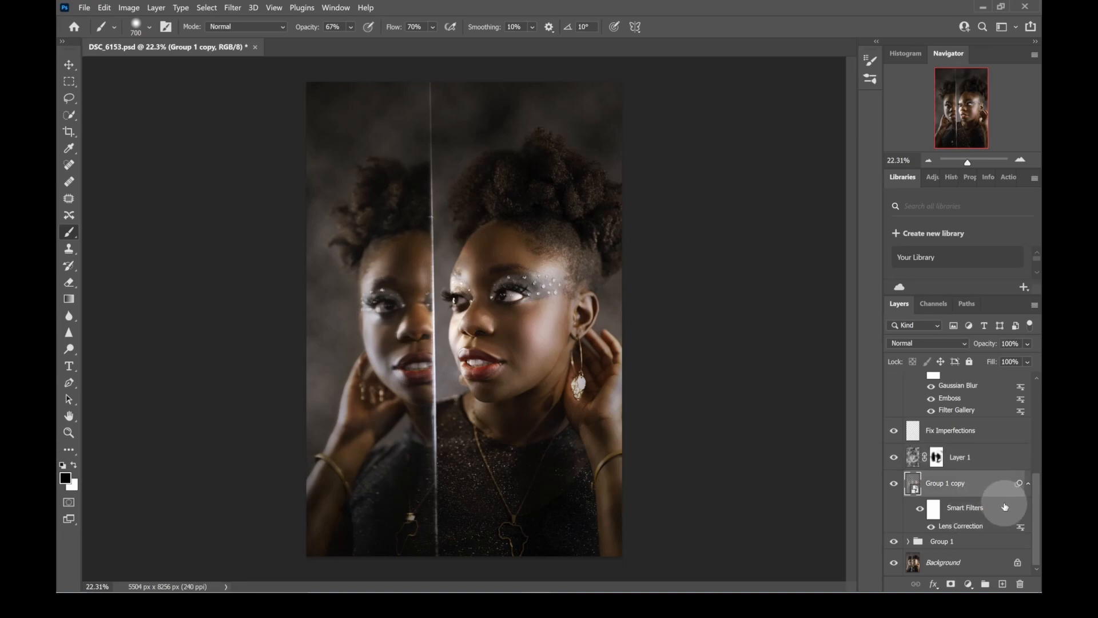
{"action": "scroll", "coordinate": [999, 500], "scroll_direction": "up", "scroll_amount": 5}
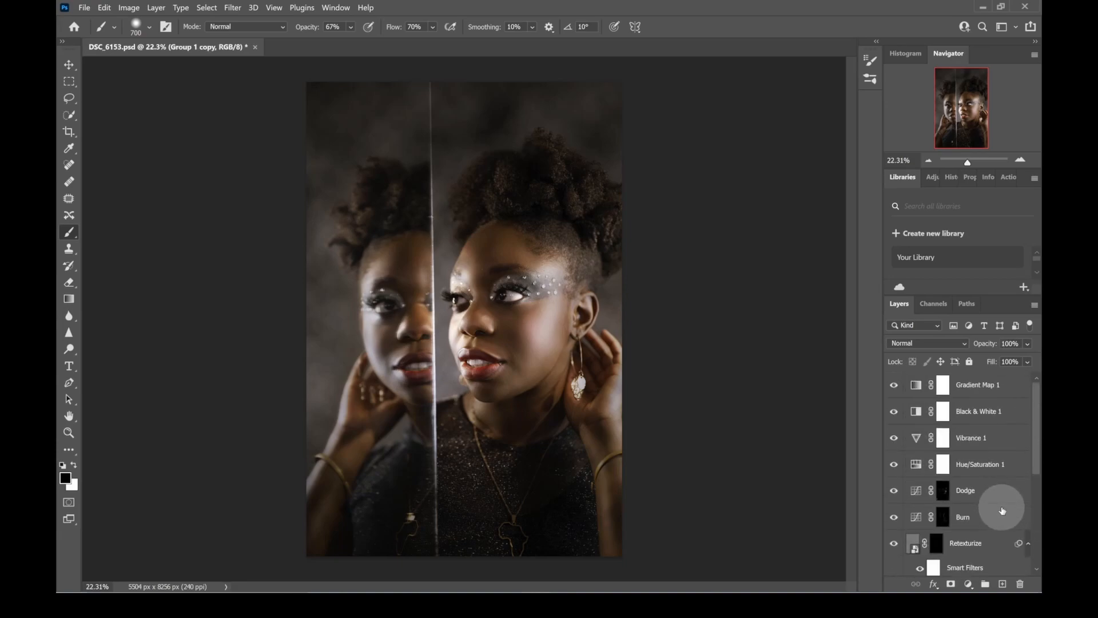